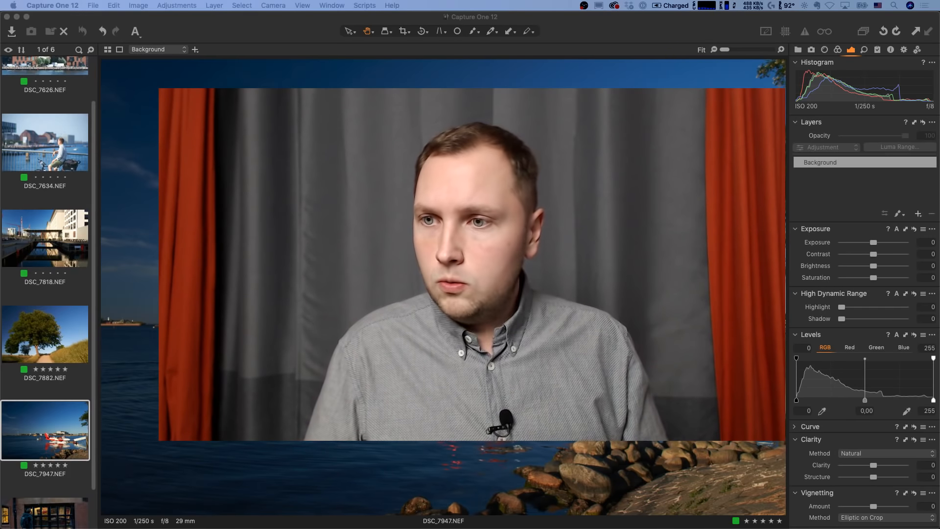
Switch to Chrome and open the Buy Now page for Capture One on the Phase One website.
mouse_move(2, 392)
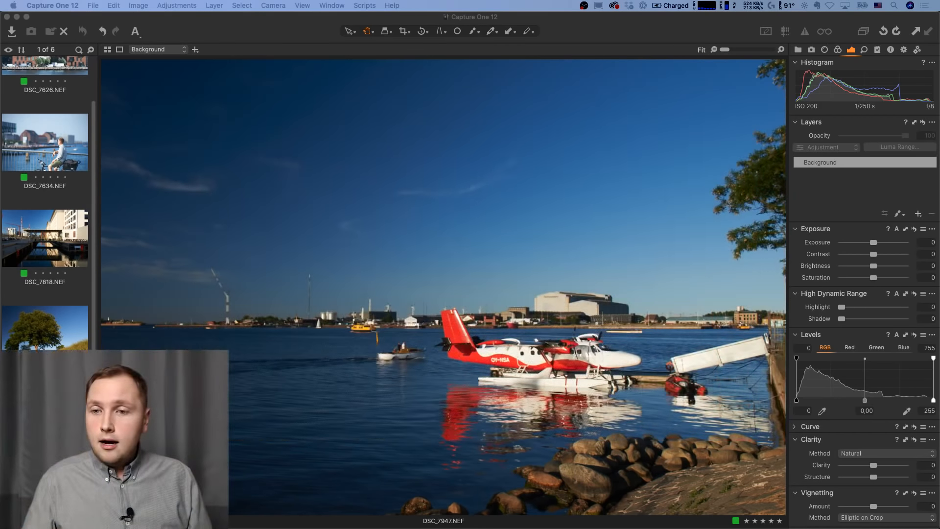
mouse_move(1, 186)
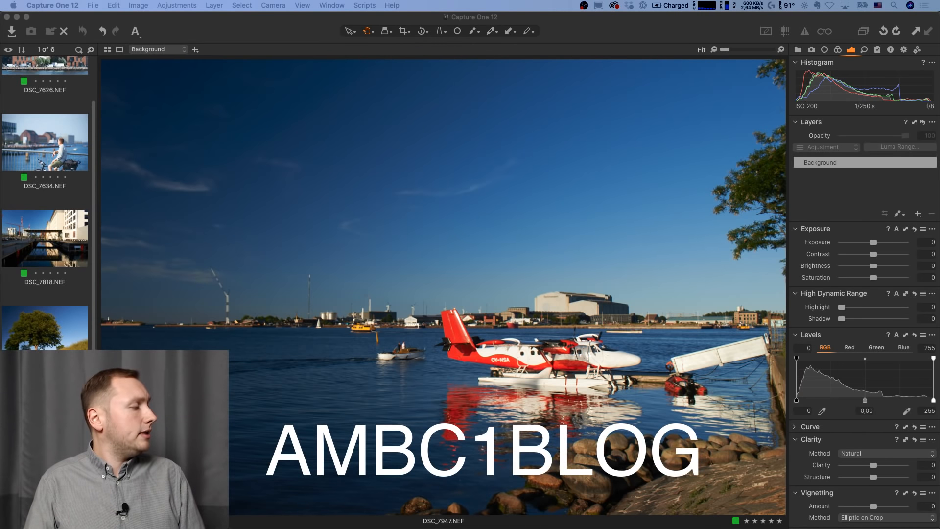
mouse_move(2, 282)
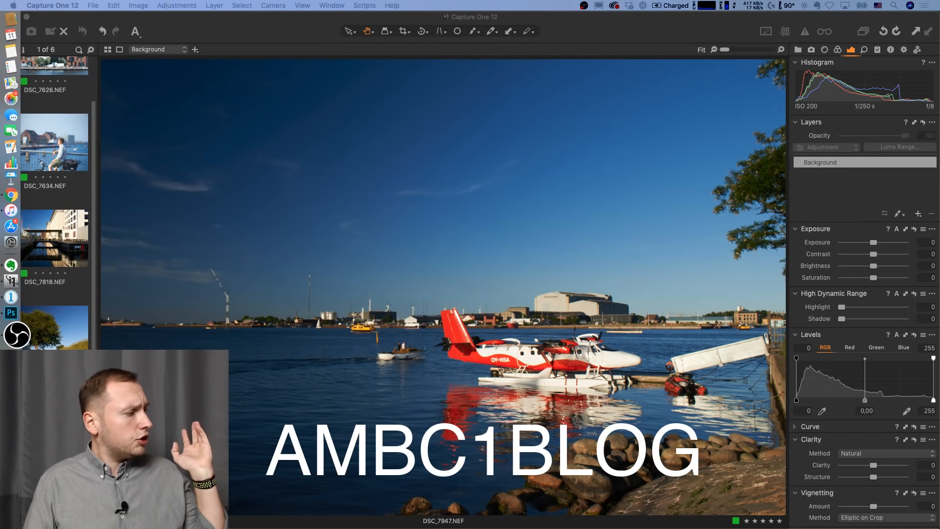
left_click(10, 392)
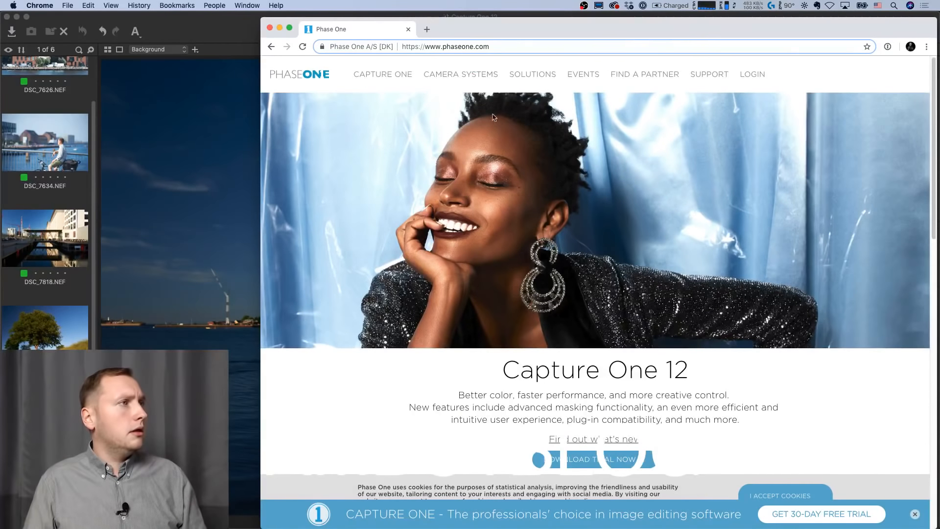
mouse_move(390, 75)
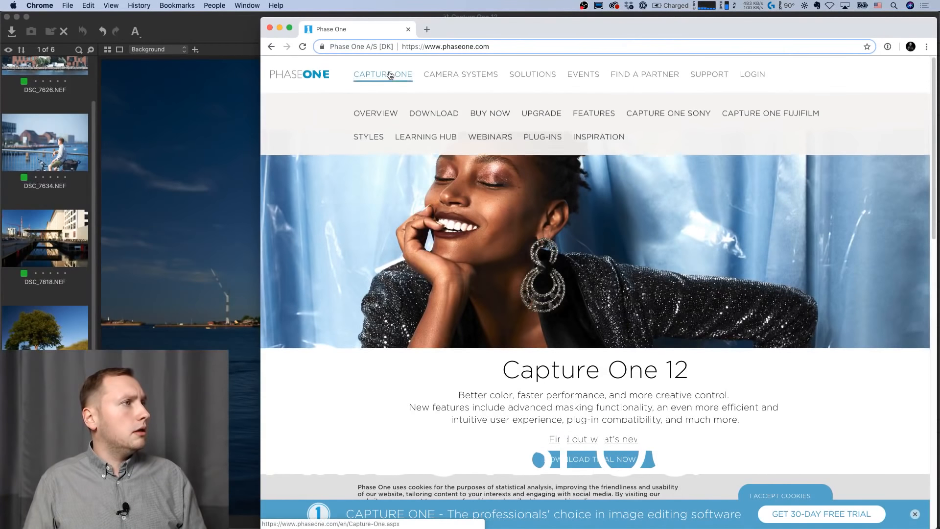
left_click(501, 116)
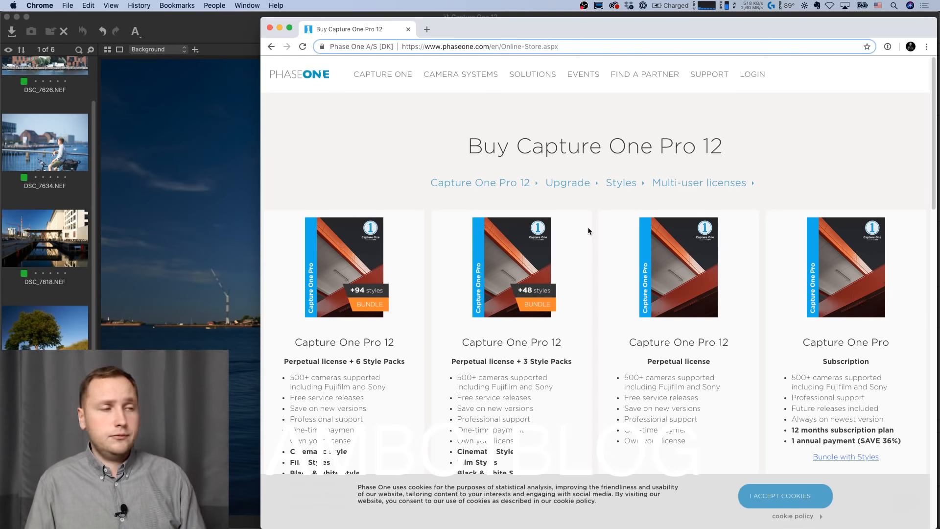
Apply coupon code AMBC1BLOG to a checkout for the standalone Capture One Pro 12 perpetual license and close the checkout.
scroll(588, 228, "down", 5)
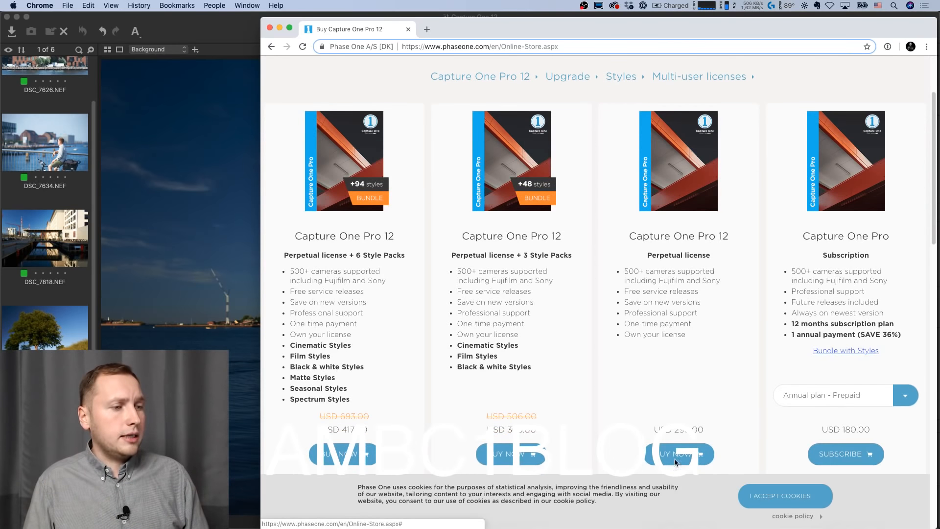
left_click(676, 461)
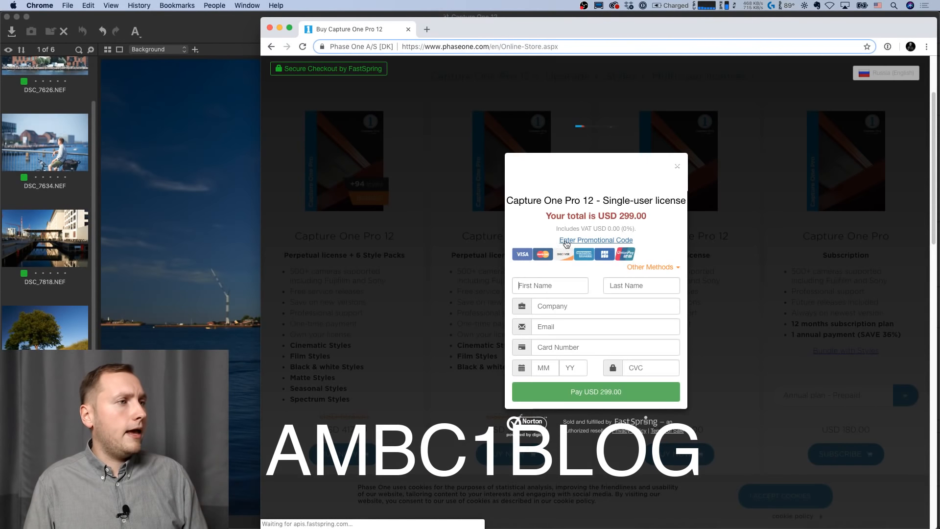
left_click(567, 242)
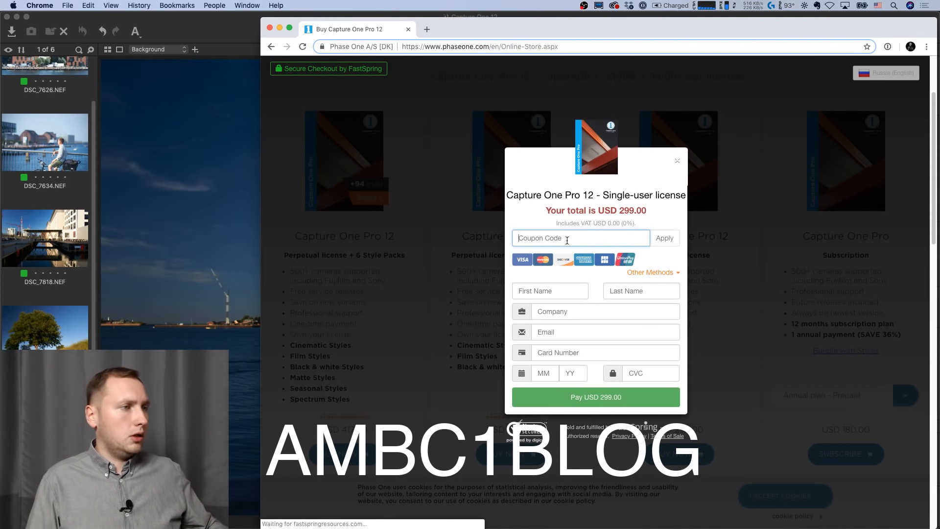
type("AMBC")
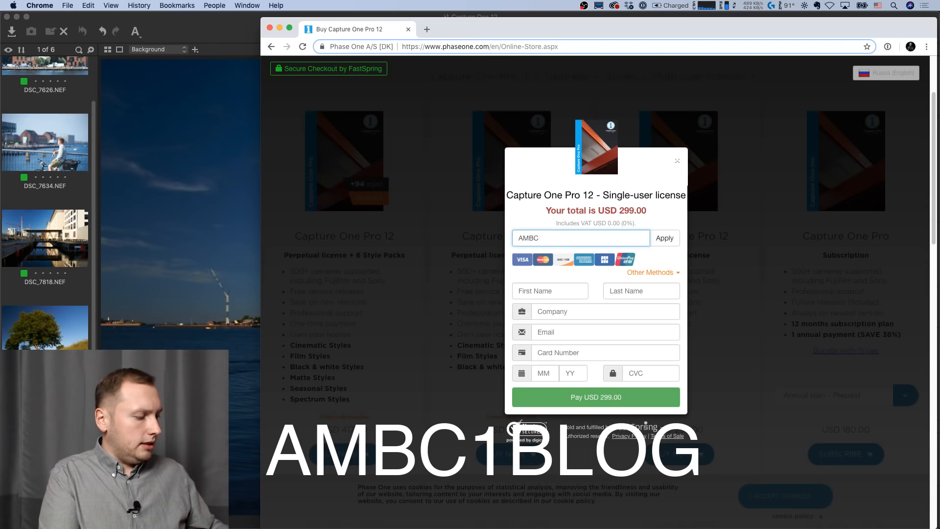
type("1BLOG")
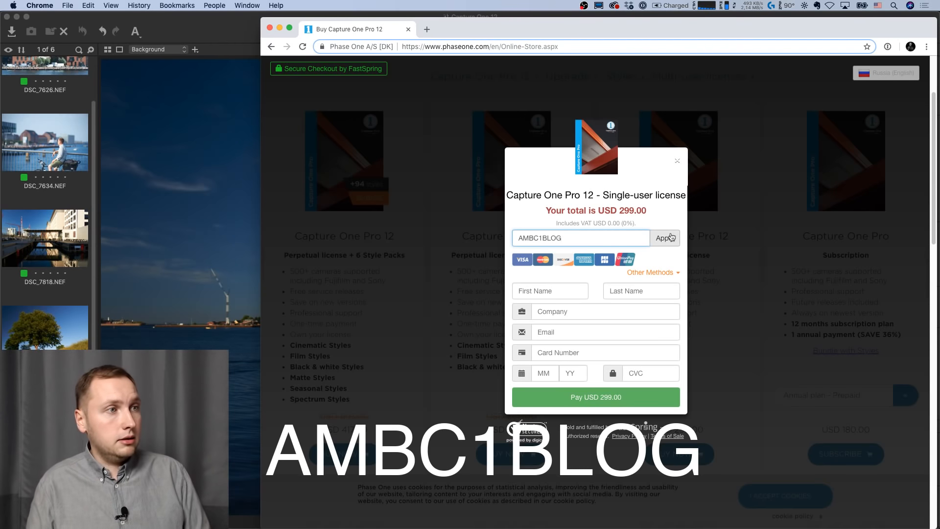
left_click(668, 238)
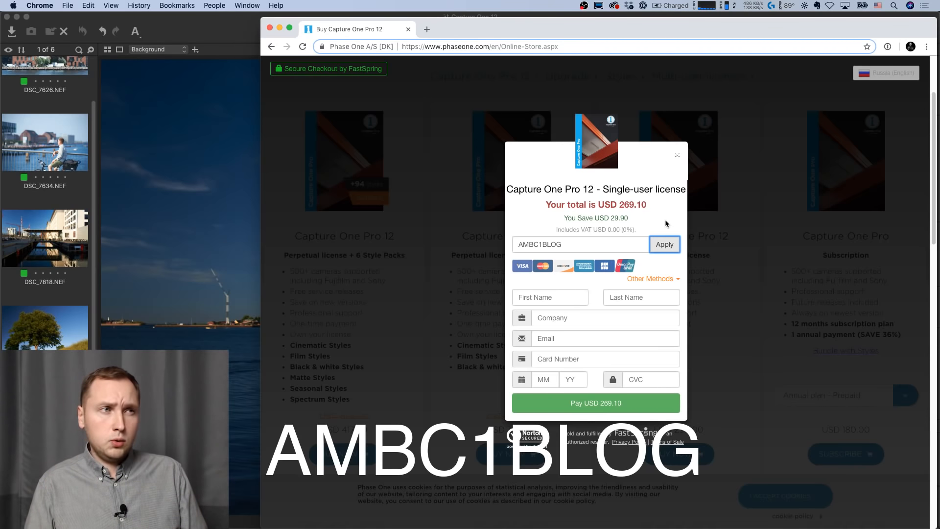
left_click(677, 155)
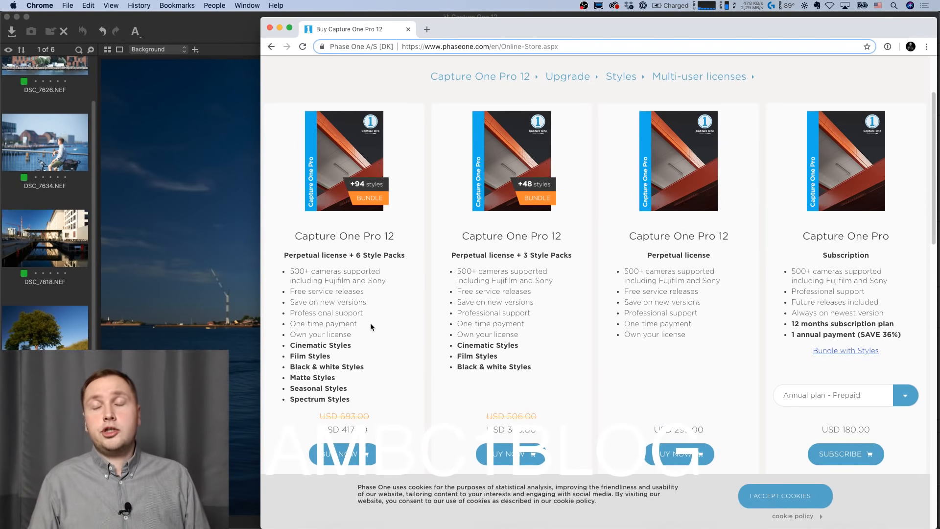
Switch back to Capture One 12 from the browser.
left_click(245, 34)
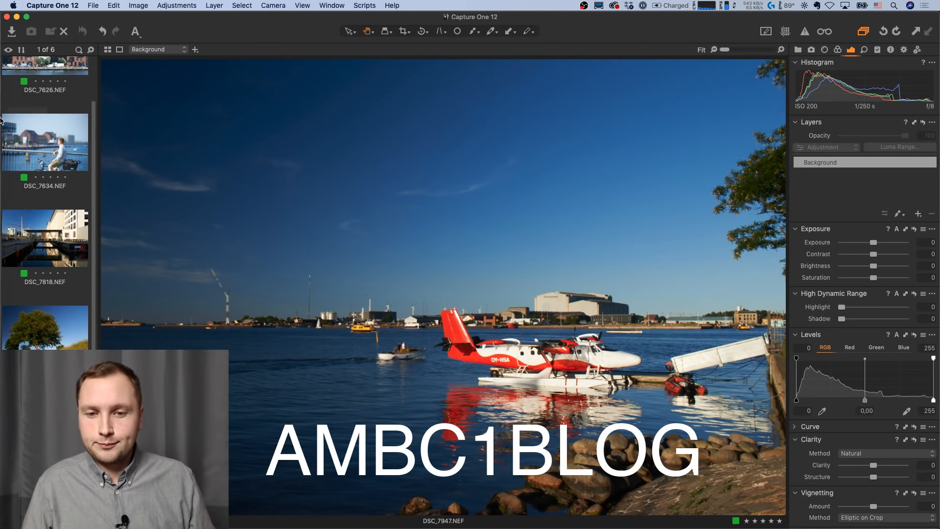
mouse_move(4, 228)
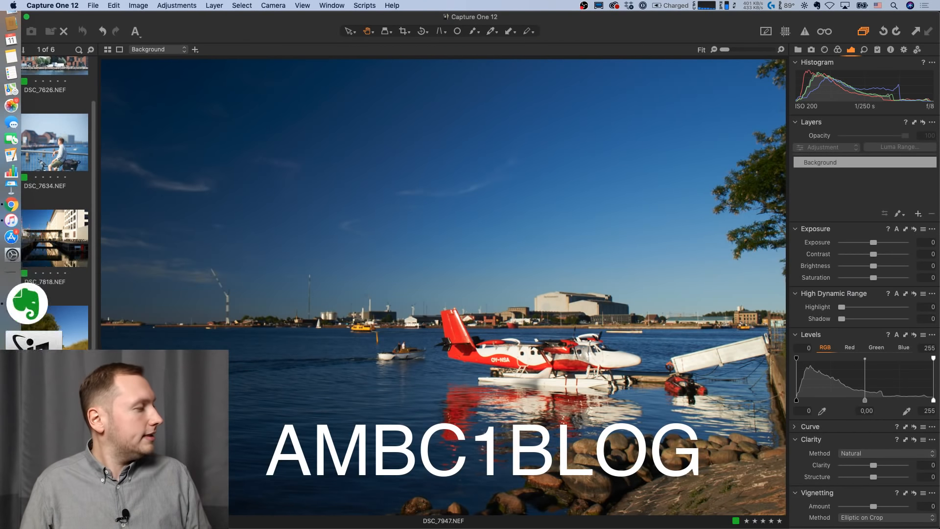
left_click(30, 300)
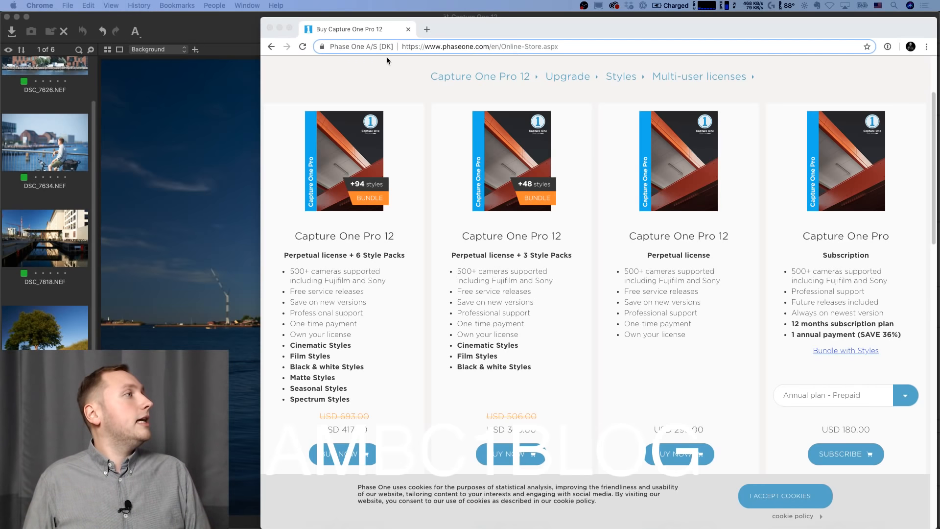
left_click(217, 35)
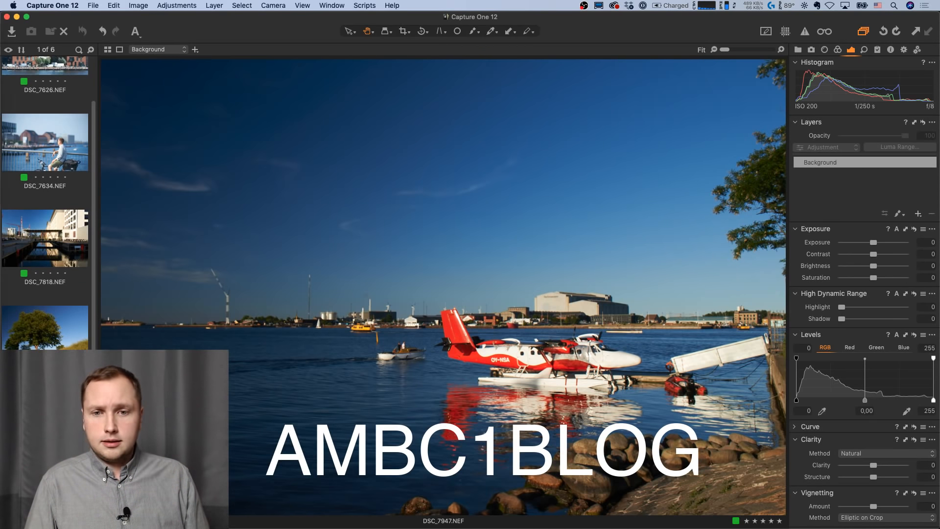
left_click(22, 318)
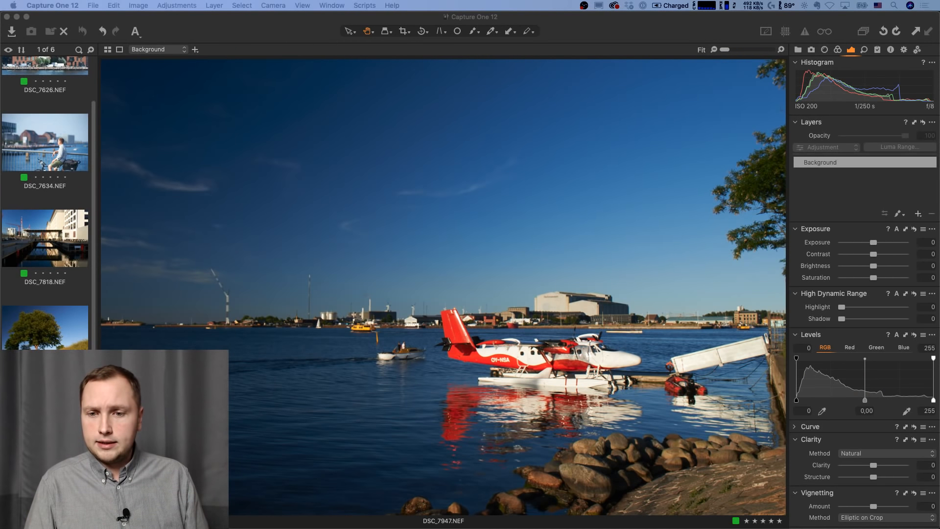
left_click(579, 26)
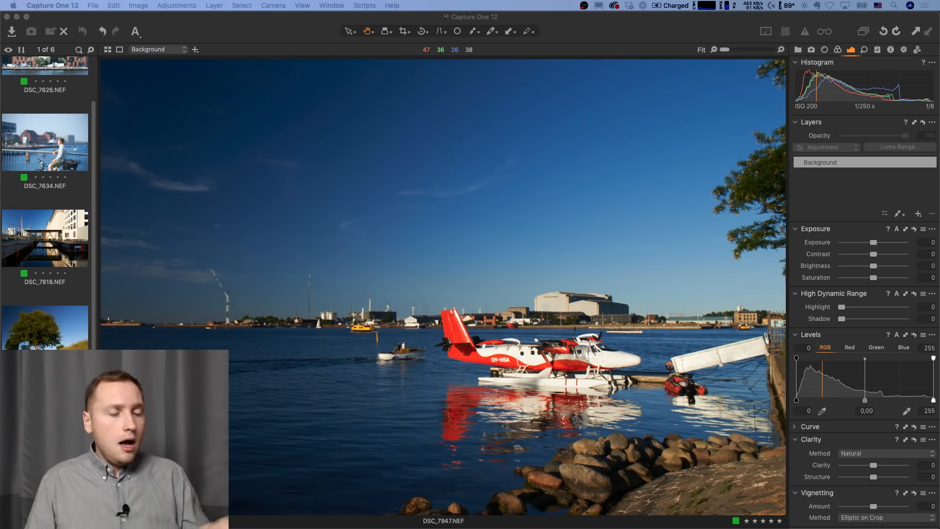
left_click(740, 39)
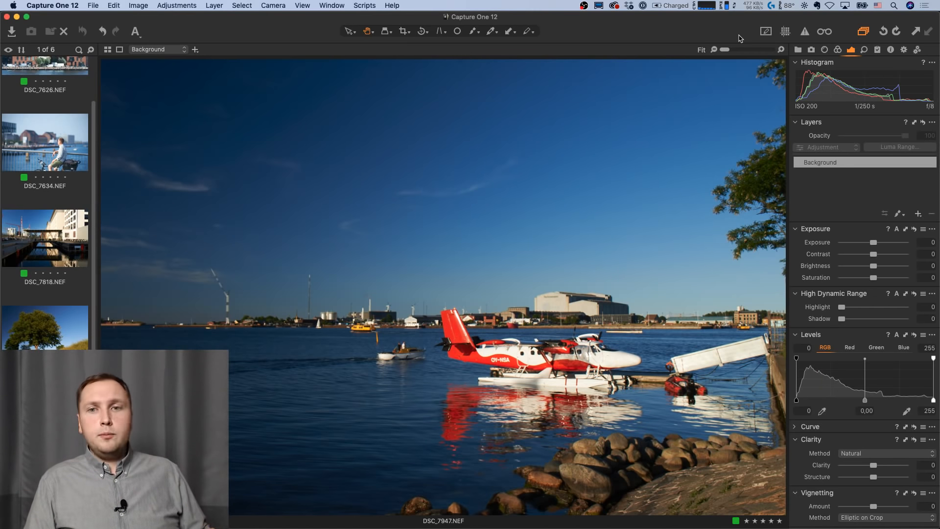
mouse_move(4, 252)
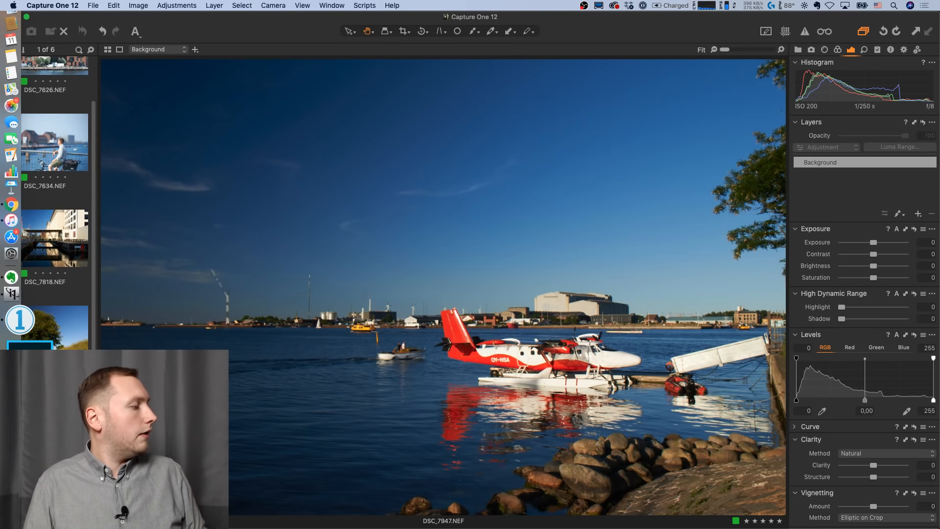
left_click(20, 320)
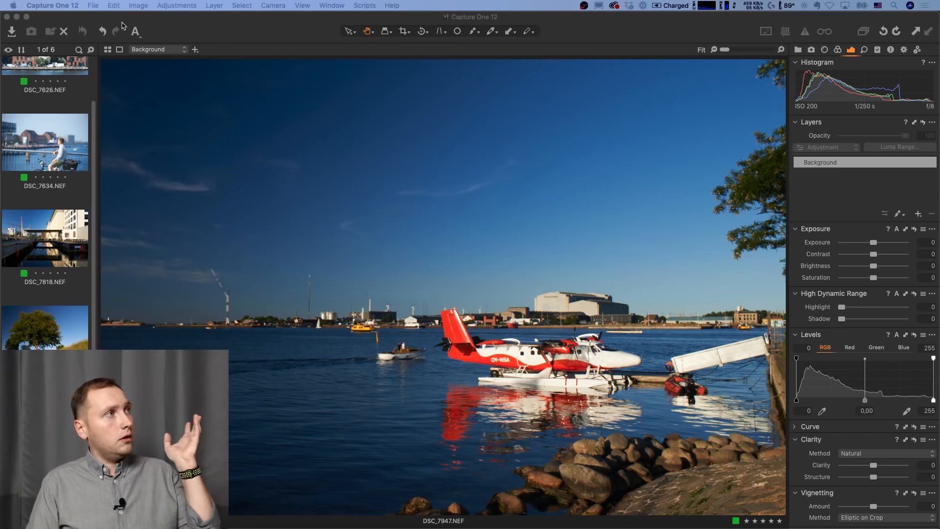
left_click(212, 31)
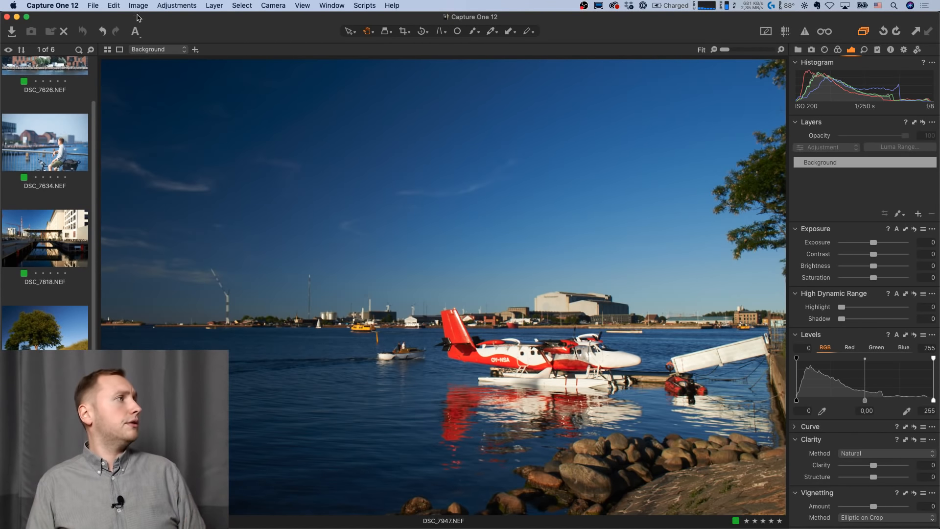
Examine the commands in the Edit, Window, View, Select and Layer menus, including the keyboard shortcut editing entry and the browser customization options.
left_click(119, 8)
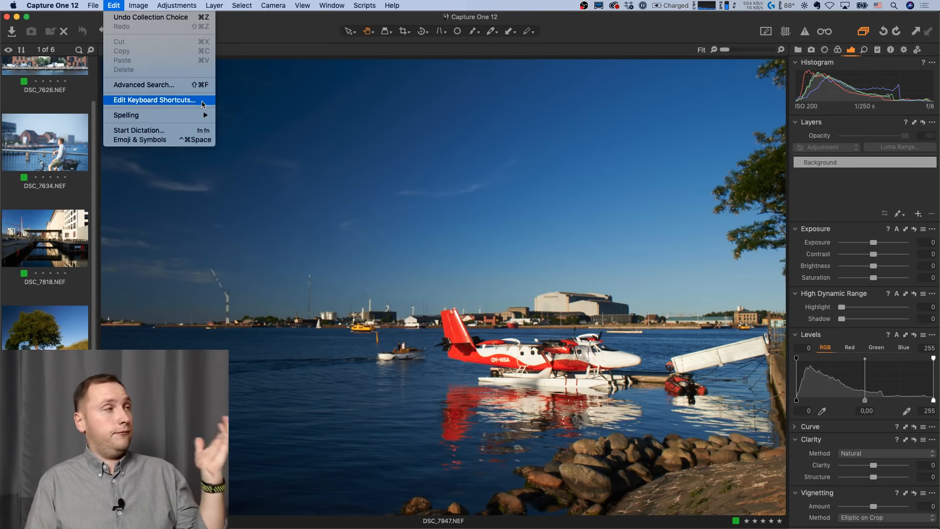
left_click(278, 45)
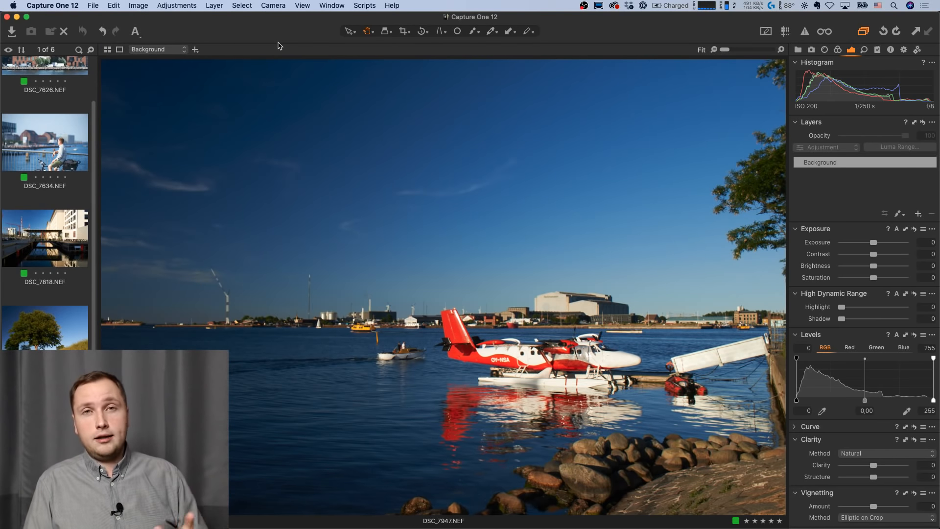
left_click(67, 6)
mouse_move(69, 95)
mouse_move(93, 6)
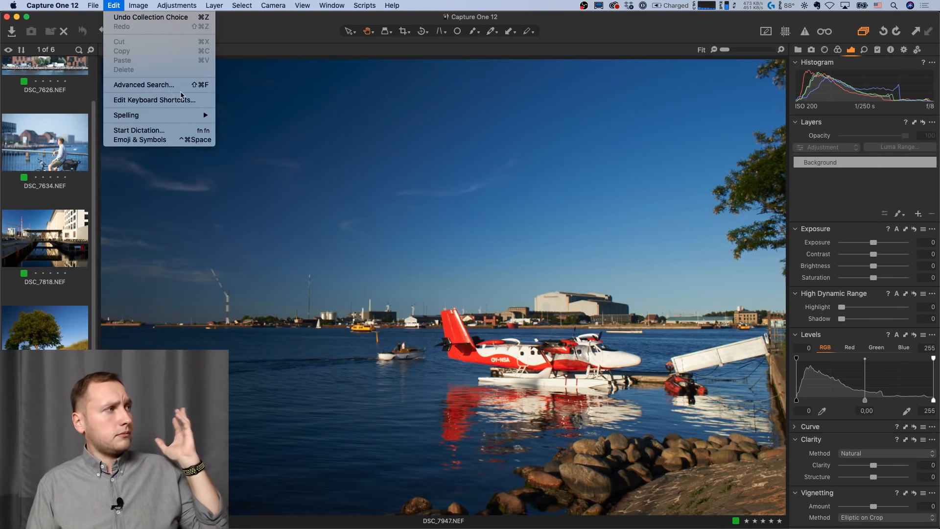
mouse_move(340, 5)
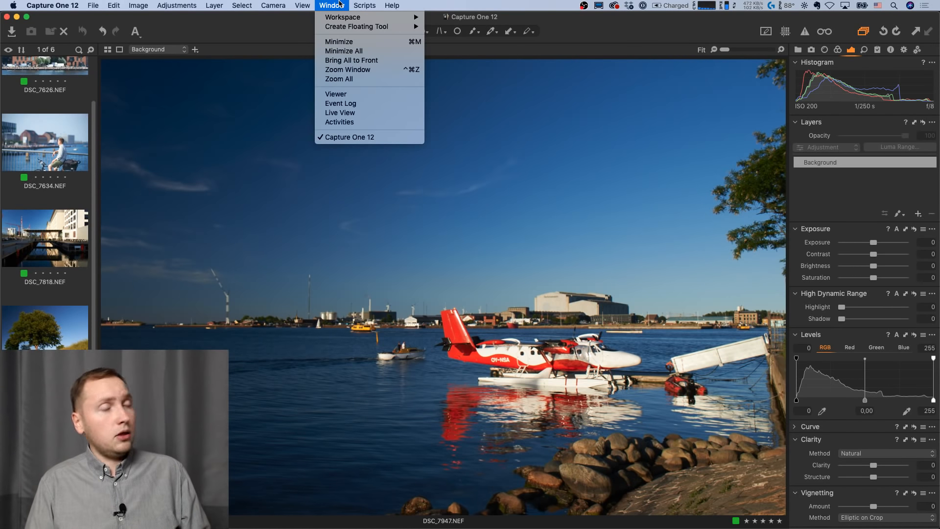
mouse_move(307, 6)
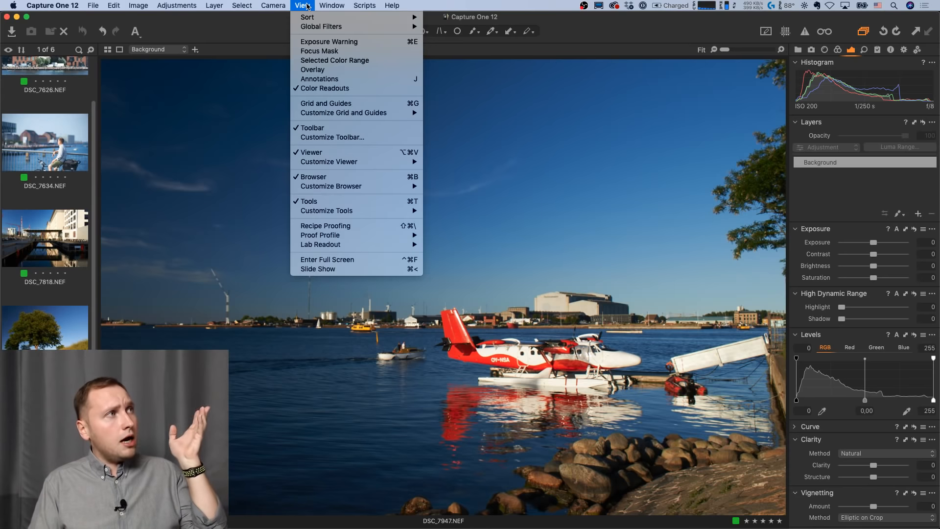
mouse_move(341, 190)
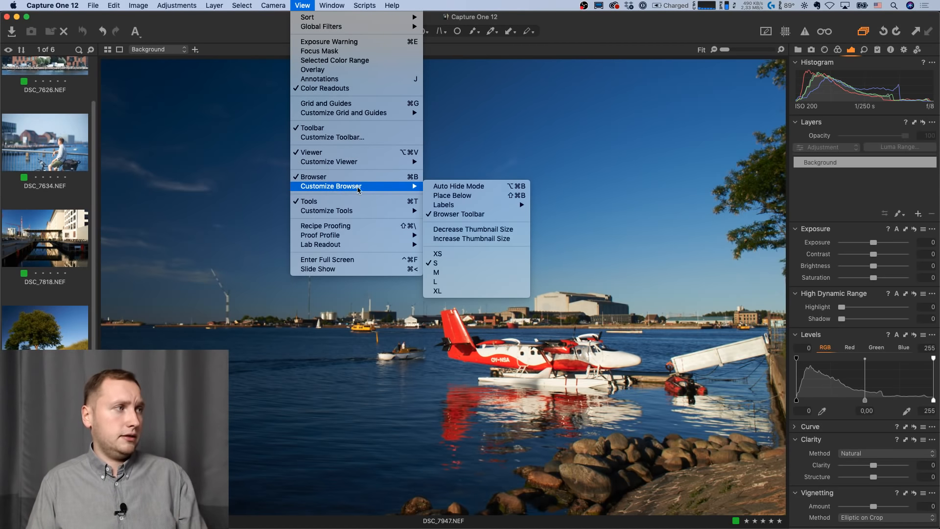
mouse_move(357, 217)
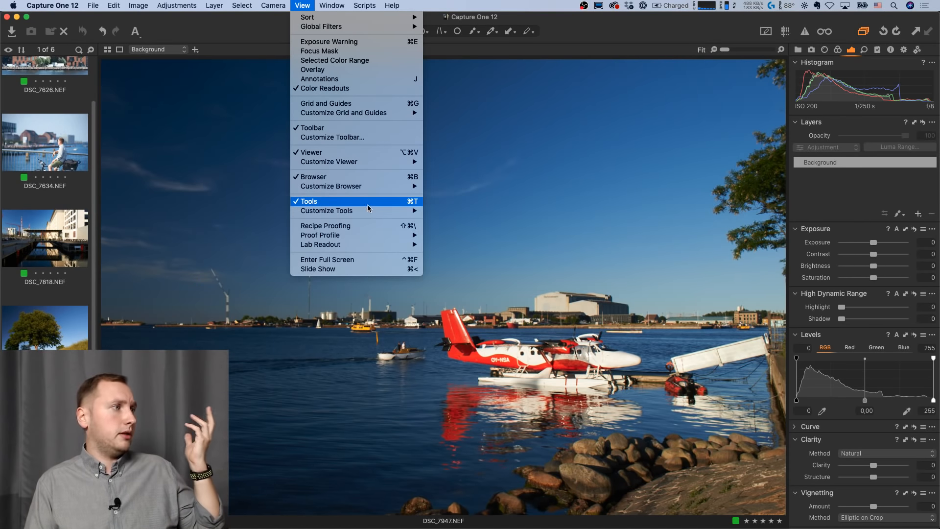
mouse_move(372, 190)
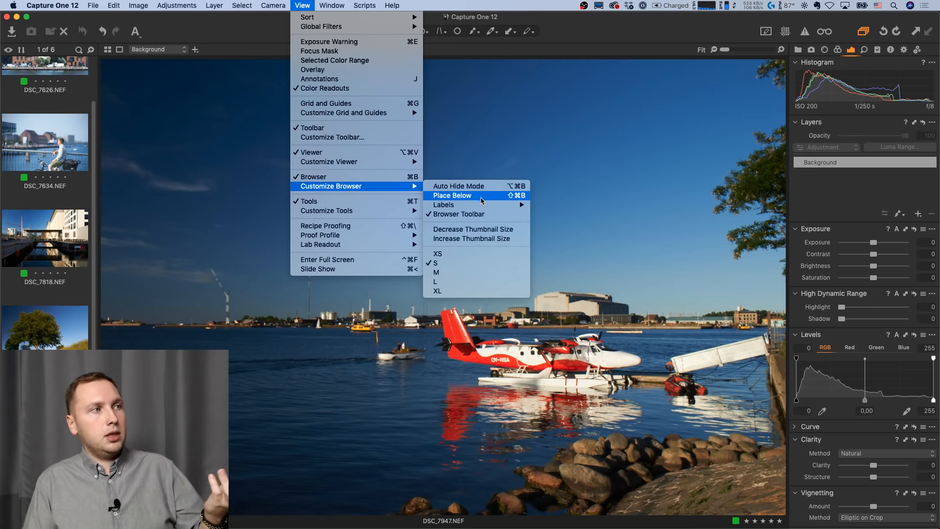
mouse_move(485, 207)
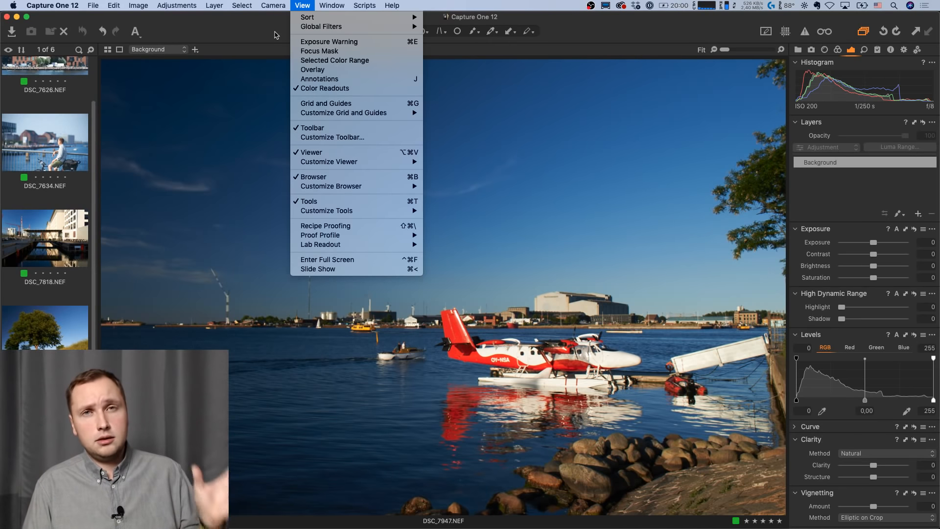
left_click(274, 33)
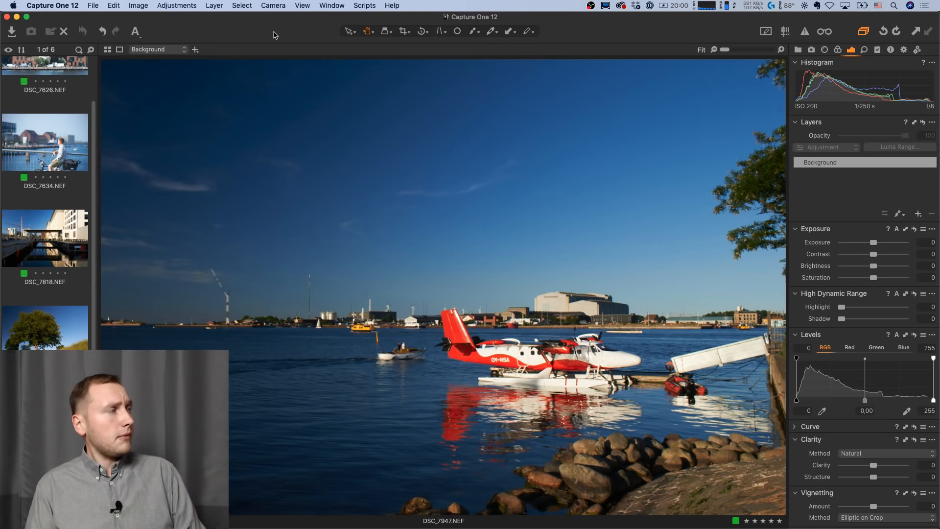
left_click(250, 5)
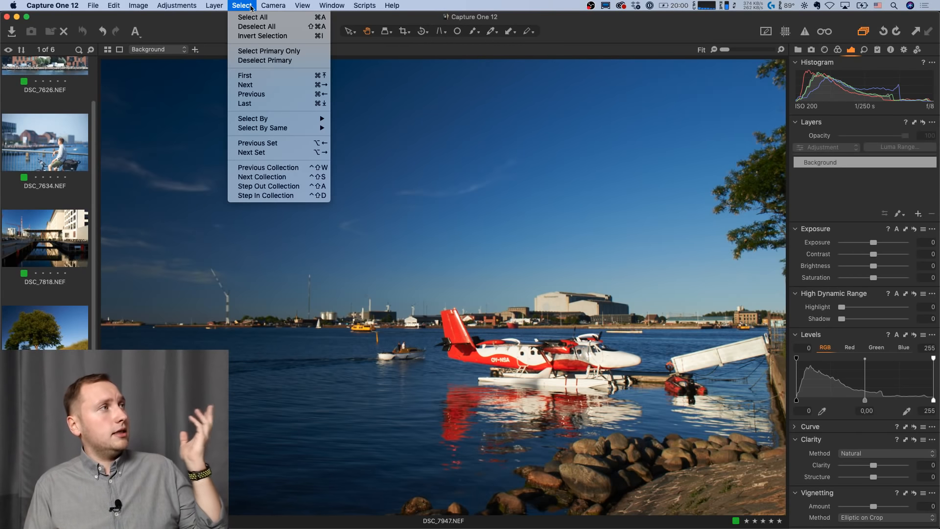
mouse_move(222, 7)
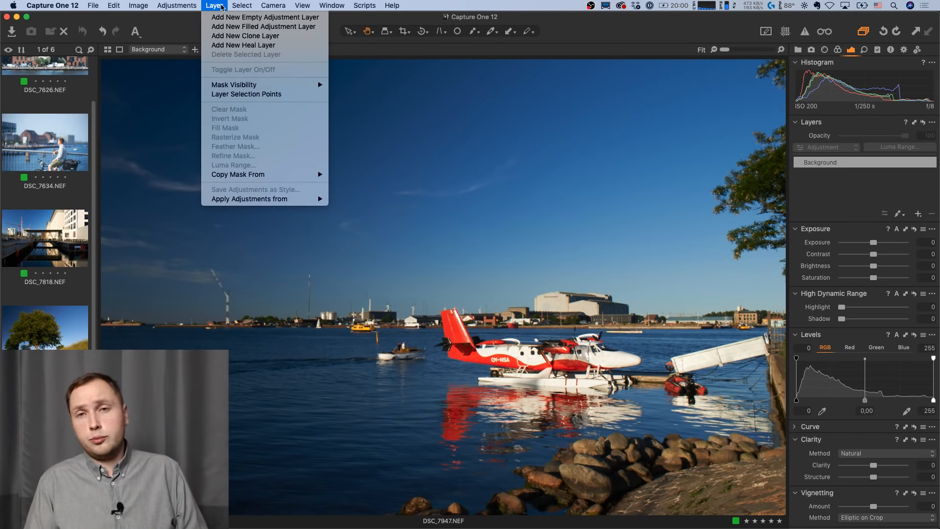
left_click(181, 22)
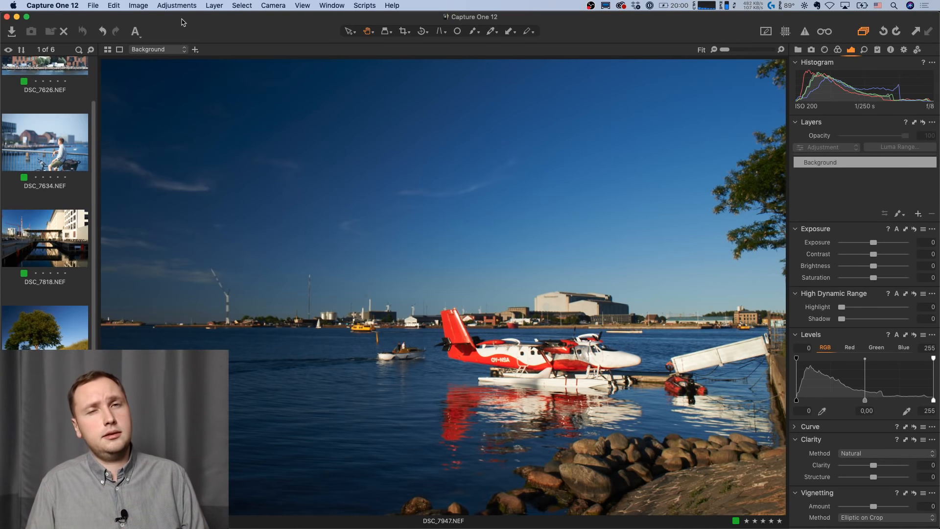
Select all images that have the same five-star rating as the current image and check them in the browser.
left_click(241, 6)
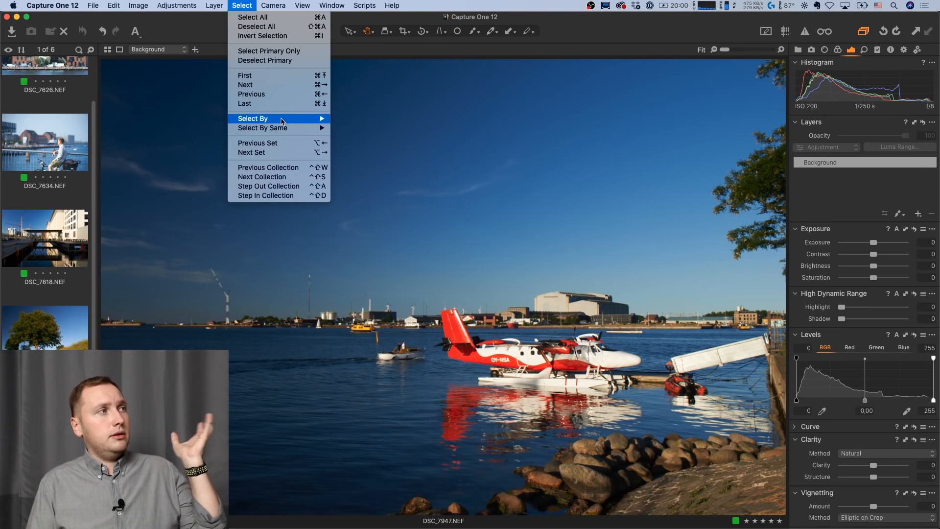
mouse_move(284, 121)
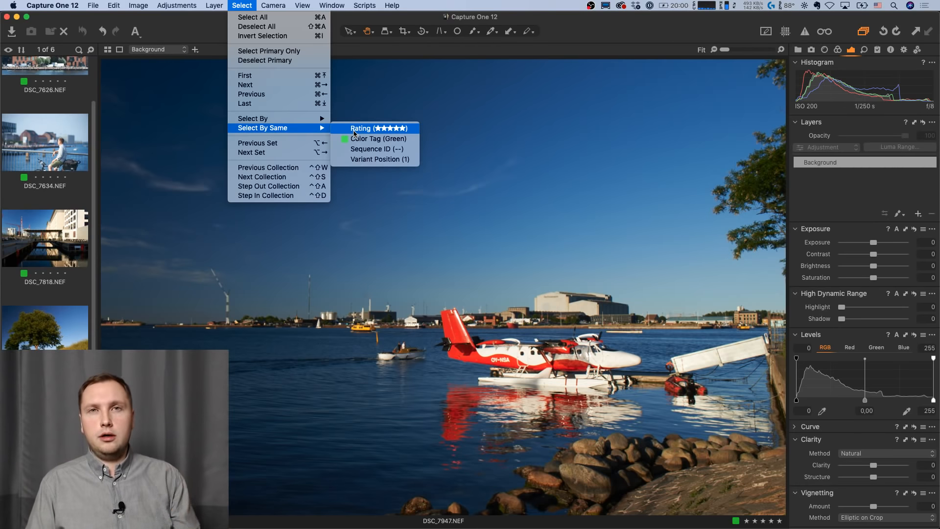
left_click(360, 128)
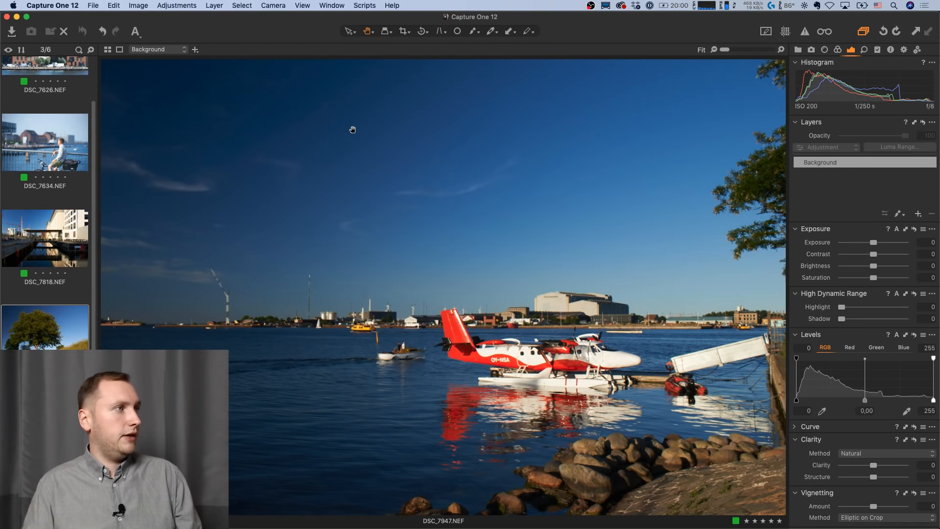
scroll(74, 294, "down", 1)
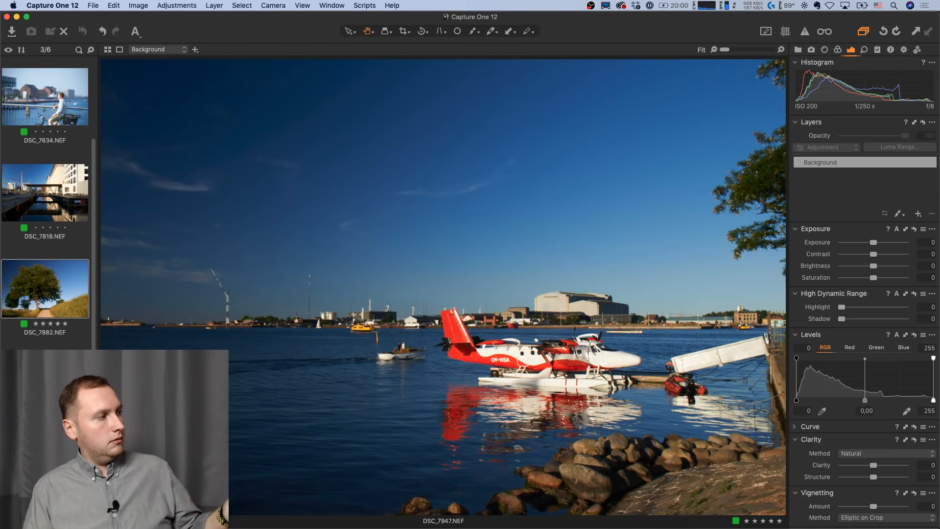
scroll(46, 196, "up", 1)
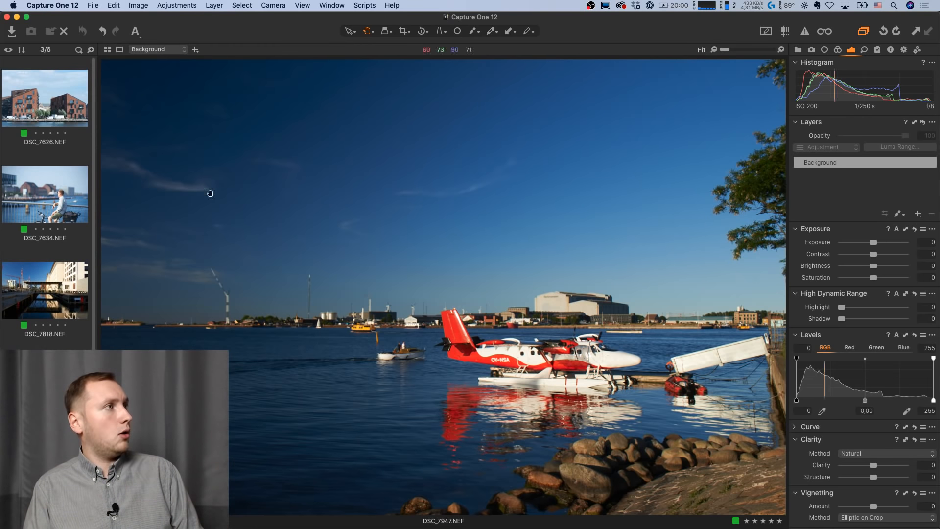
Select all images that share the current image's green color tag and review the other Select By Same criteria.
left_click(247, 4)
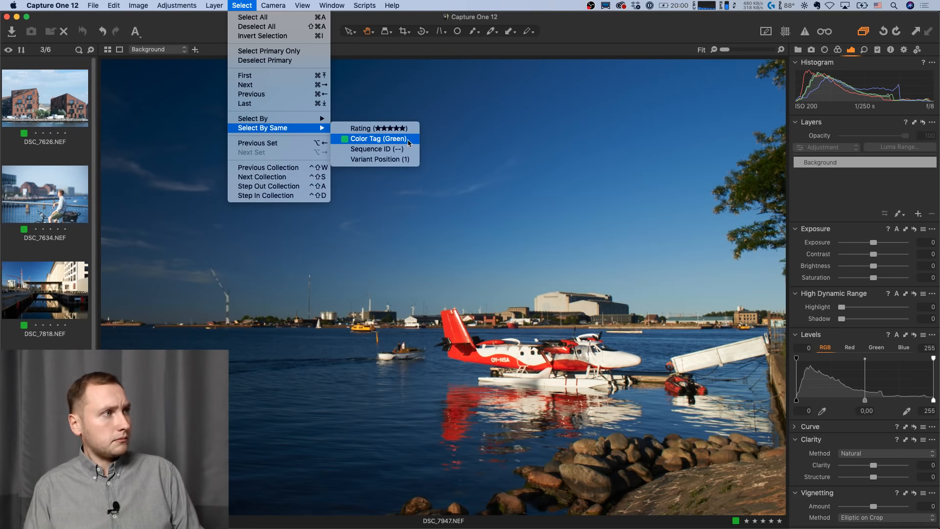
left_click(409, 143)
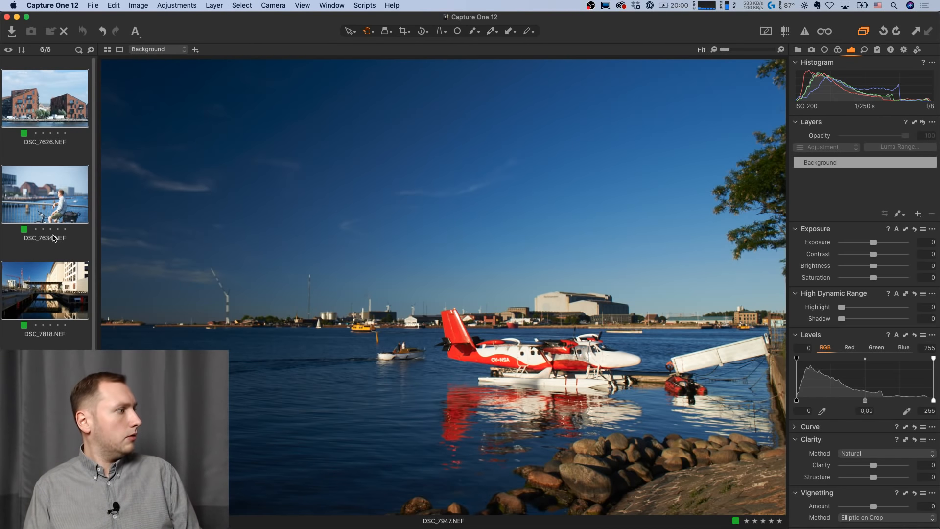
left_click(249, 4)
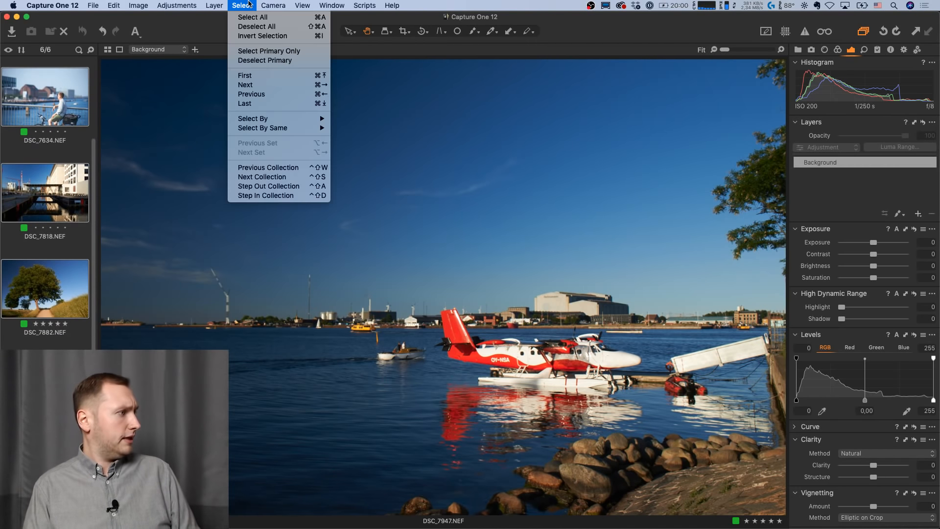
mouse_move(296, 131)
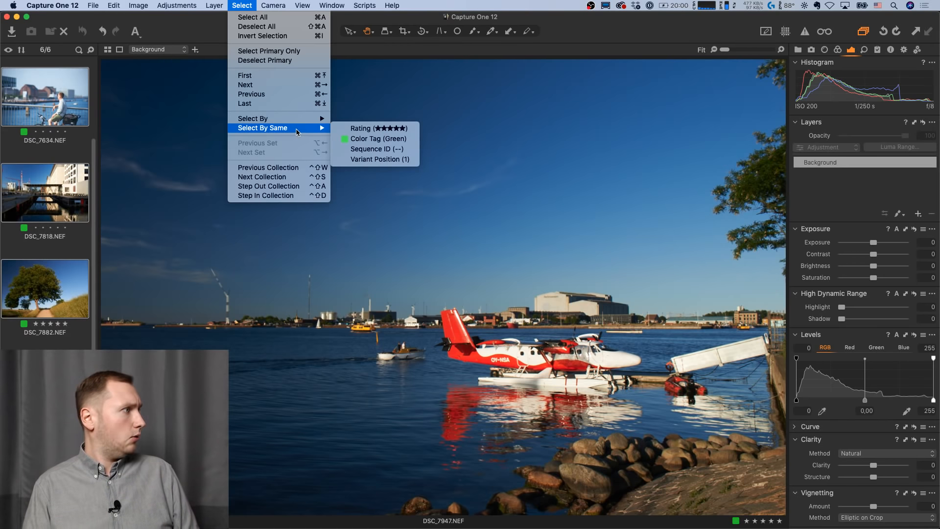
key("Escape")
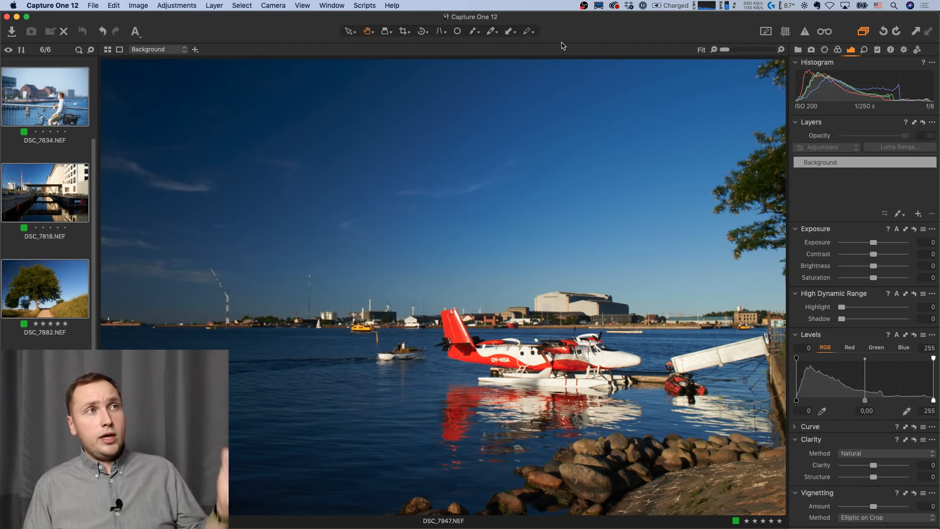
Select DSC_7882.NEF and detach the Curve tool, set to its Green channel, as a floating tool over the image.
left_click(61, 294)
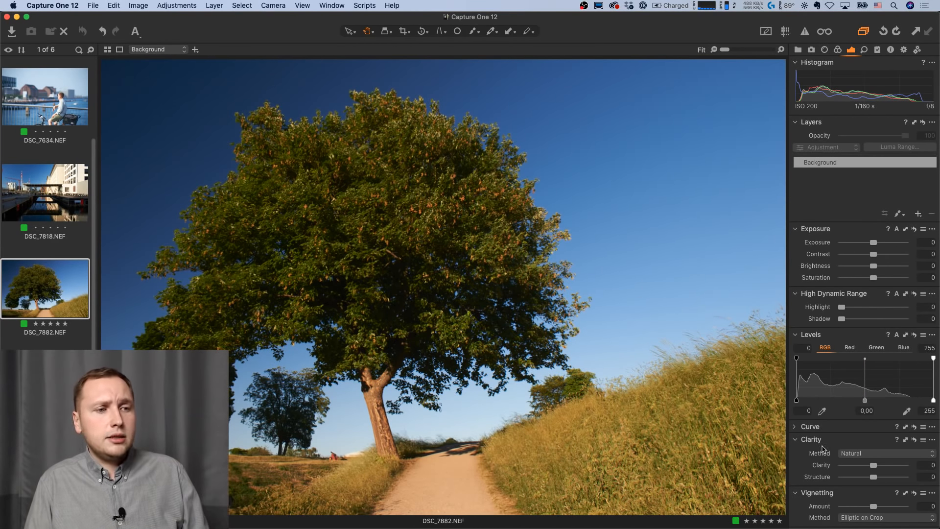
left_click(798, 427)
left_click(892, 363)
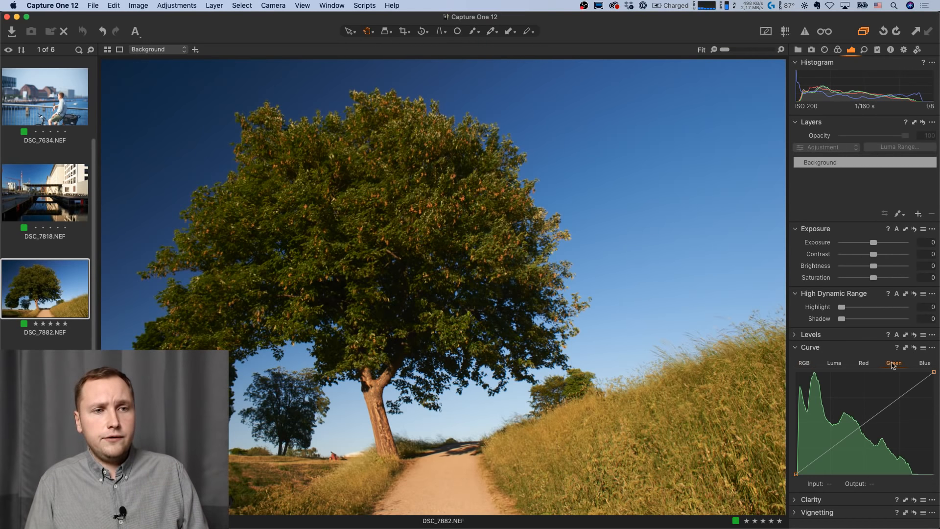
left_click_drag(872, 349, 668, 199)
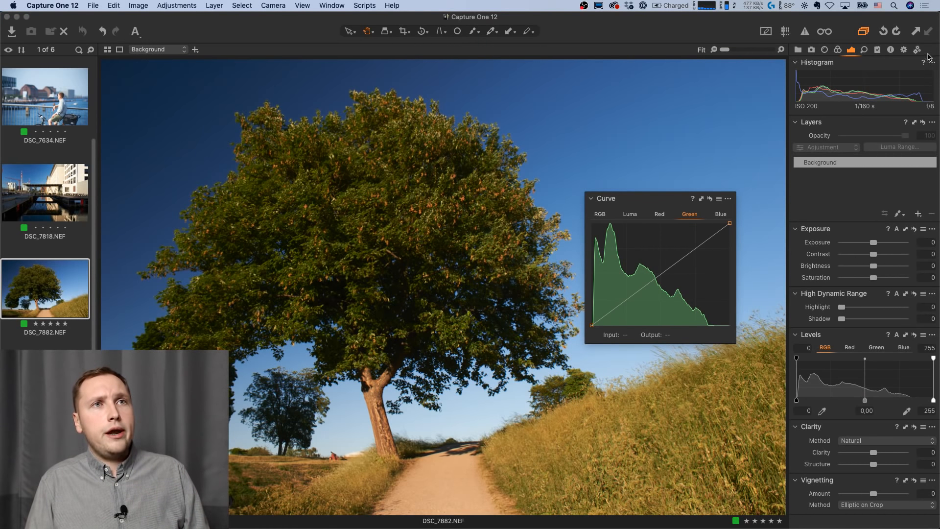
Add a custom tool tab named Curves with the star icon.
right_click(843, 52)
mouse_move(897, 81)
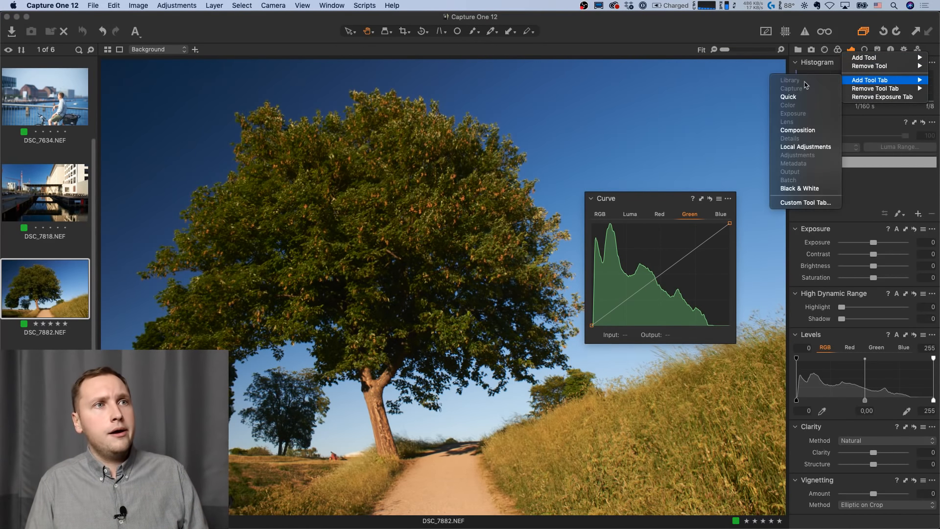
left_click(805, 201)
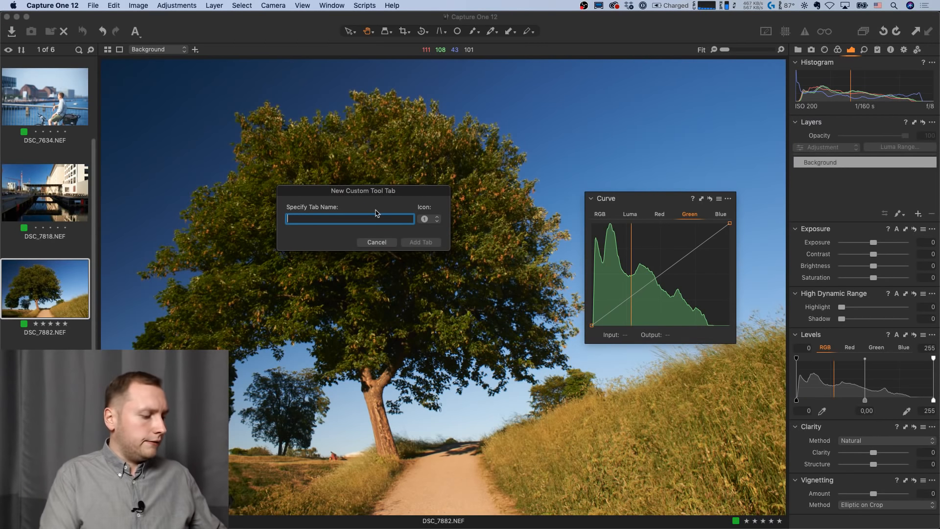
type("Curves")
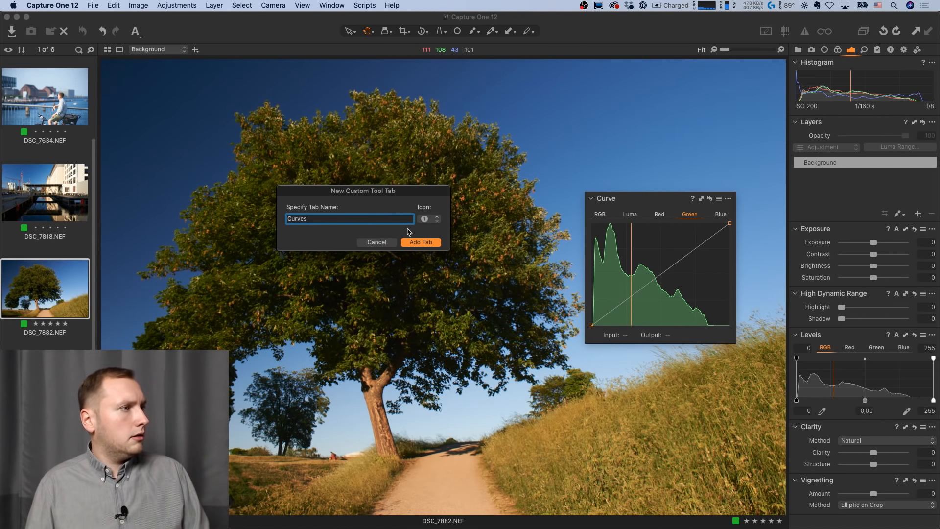
left_click(429, 219)
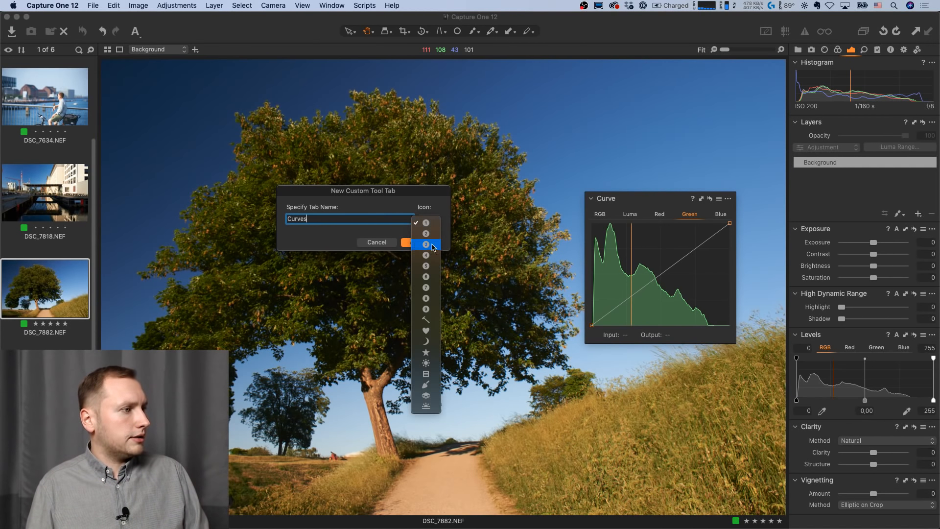
left_click(431, 352)
left_click(420, 242)
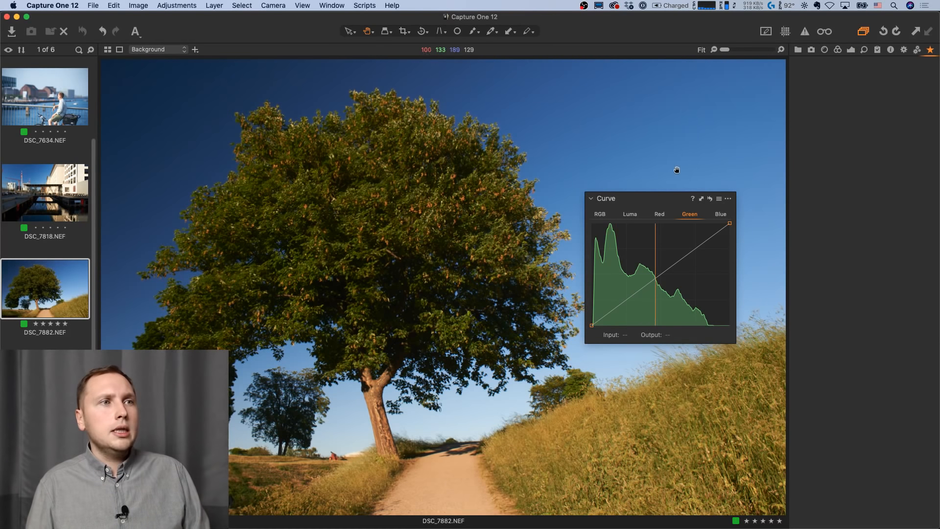
Dock the floating Curve tool in the Curves tab and add a second Curve tool set to the Red channel.
left_click_drag(652, 198, 863, 80)
right_click(840, 299)
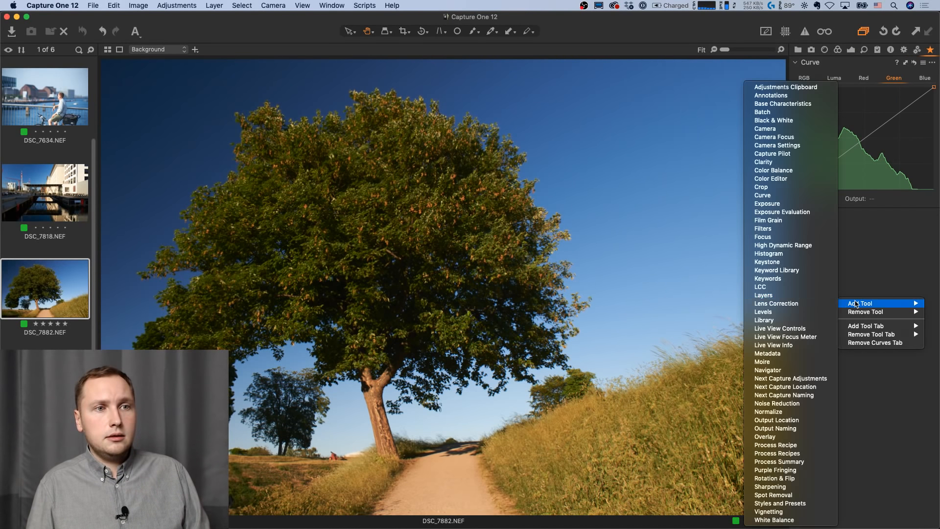
mouse_move(857, 303)
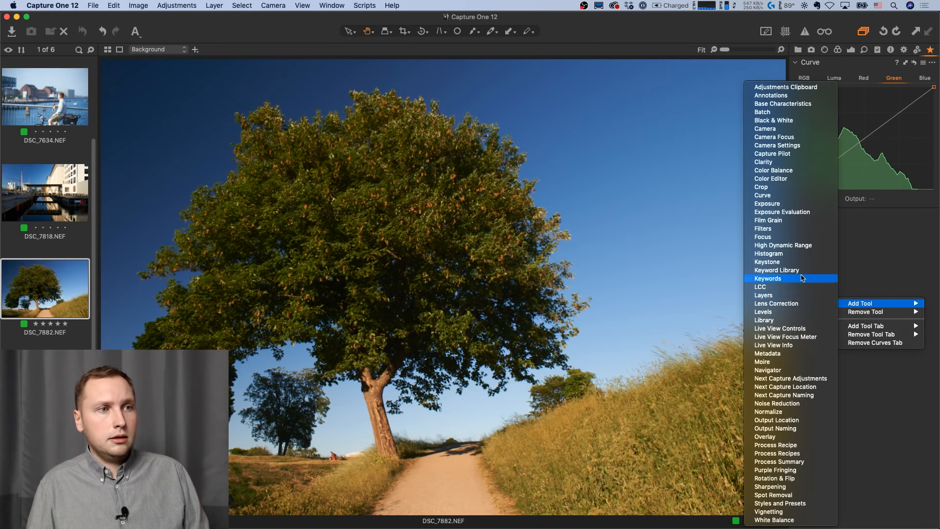
left_click(782, 195)
left_click(864, 231)
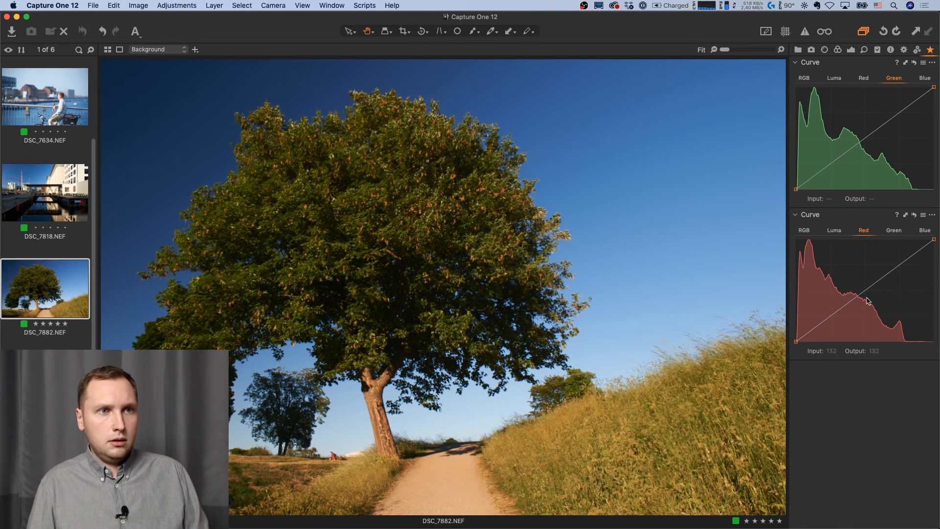
Add a third Curve tool to the Curves tab and set it to the Blue channel.
right_click(868, 391)
mouse_move(853, 396)
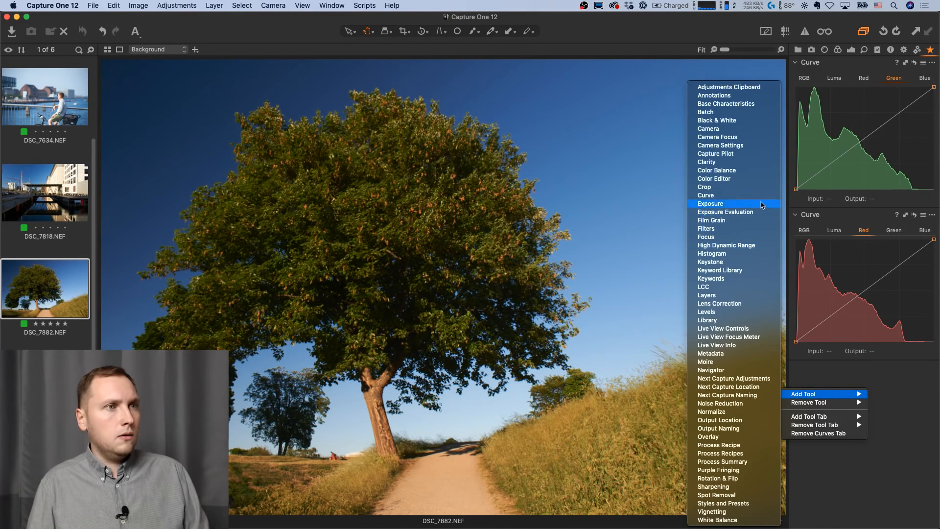
left_click(779, 195)
left_click(925, 383)
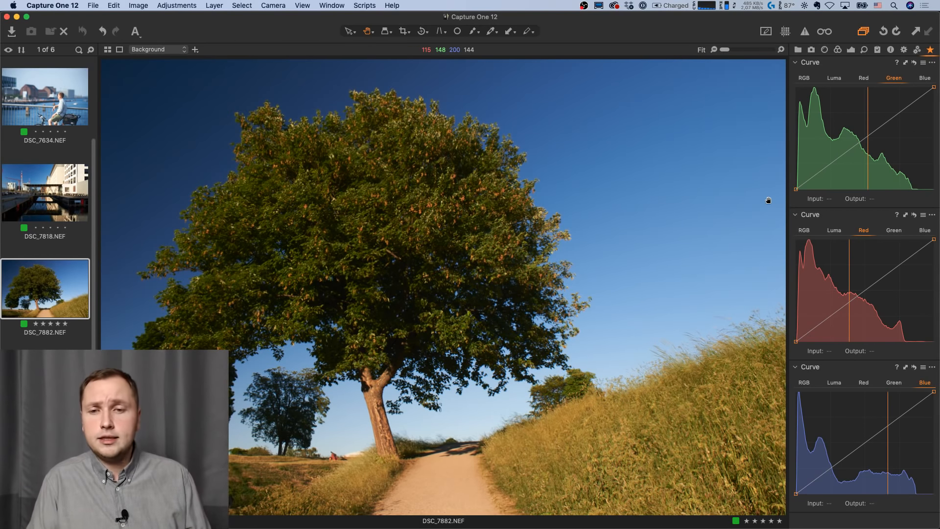
Upgrade the processing engine of DSC_7882.NEF from its Base Characteristics and accept the permanent change.
left_click(852, 52)
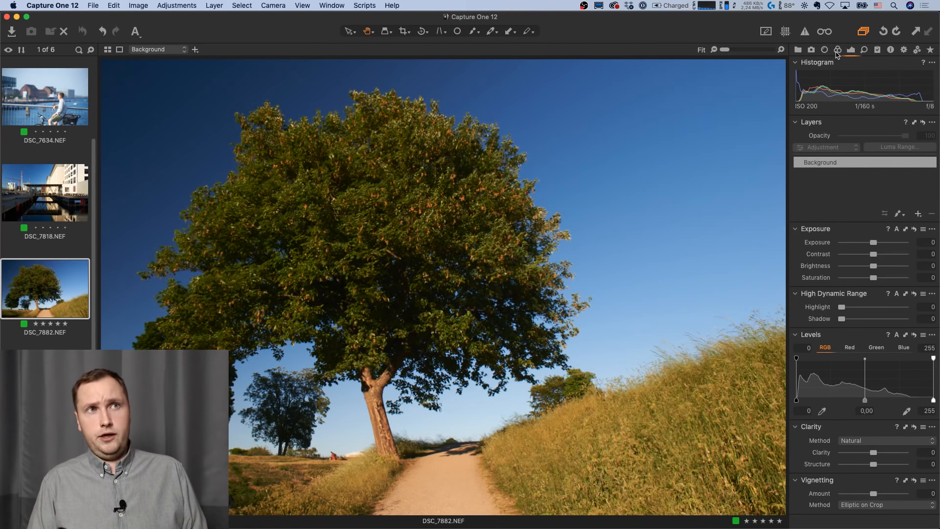
left_click(838, 51)
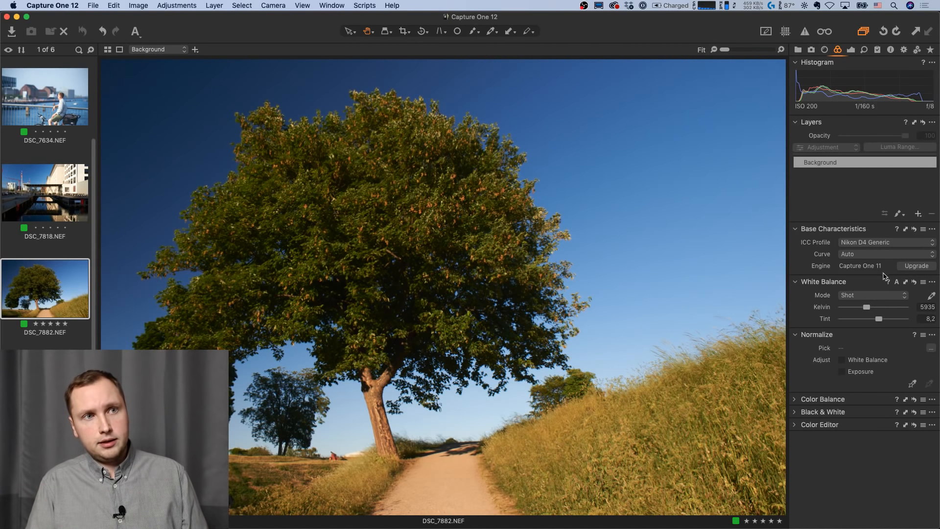
left_click(914, 268)
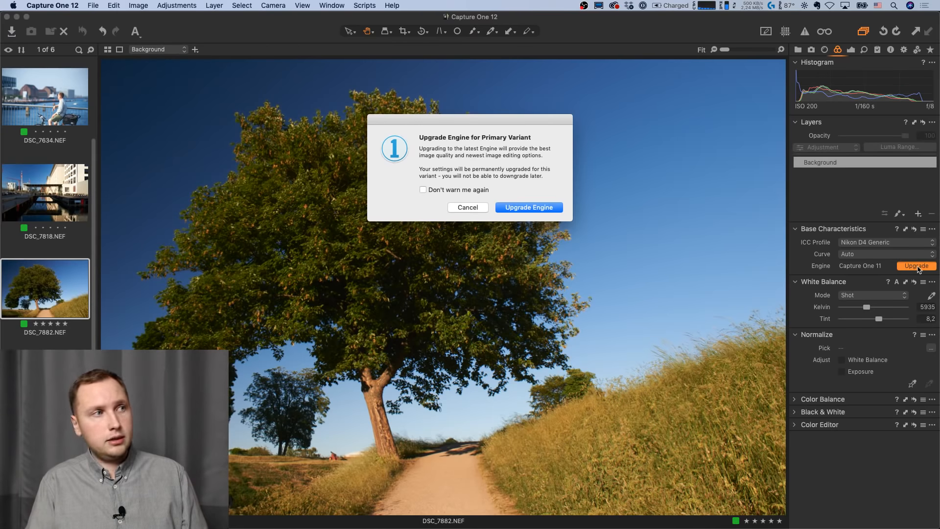
left_click(533, 208)
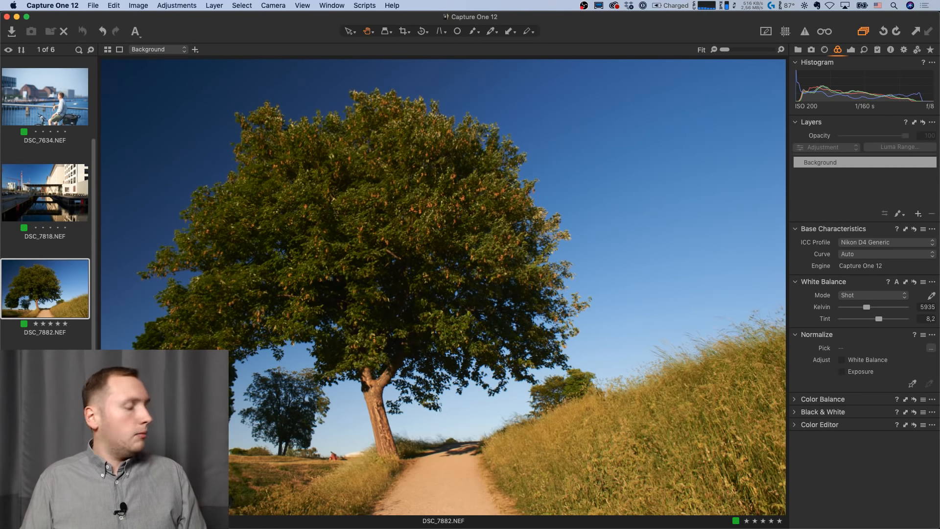
Switch to Google Chrome to view the Capture One Pro 12 store page, minimize it and return to Capture One.
left_click(23, 298)
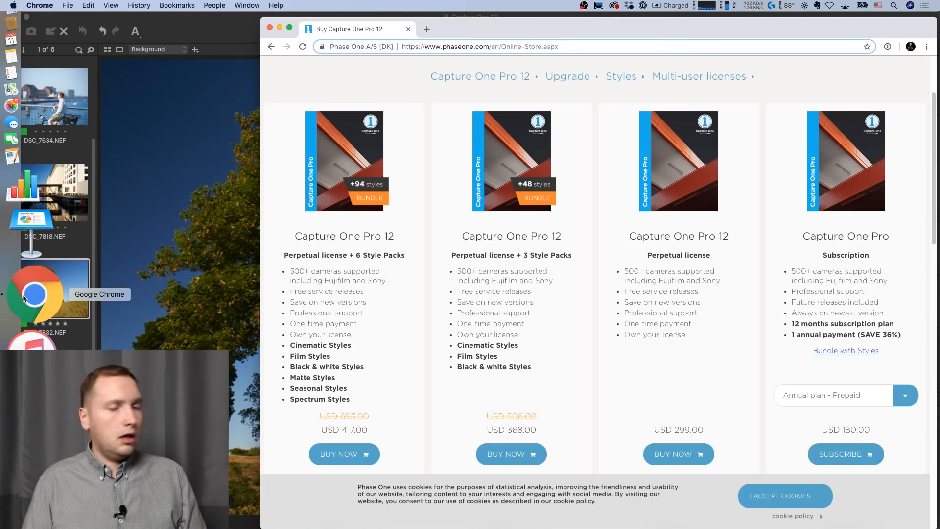
left_click(280, 28)
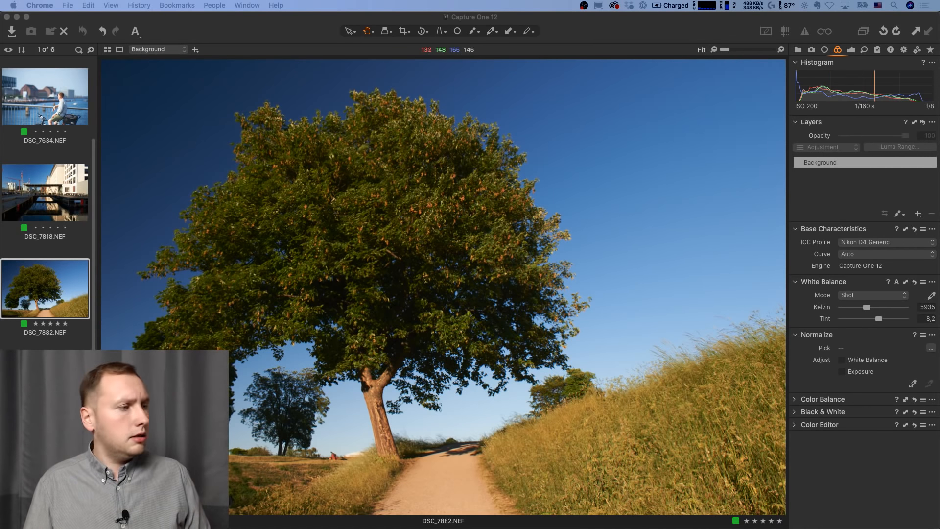
key("super+Tab")
key("super+Tab")
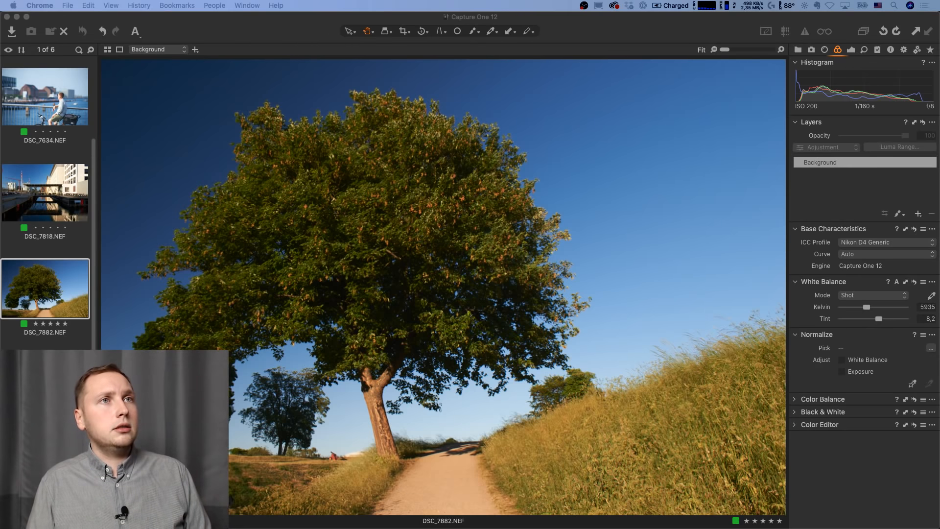
Open the 2.1. Radial Gradient collection and activate the Draw Radial Gradient Mask tool for DSC08774.ARW.
left_click(802, 50)
left_click(860, 167)
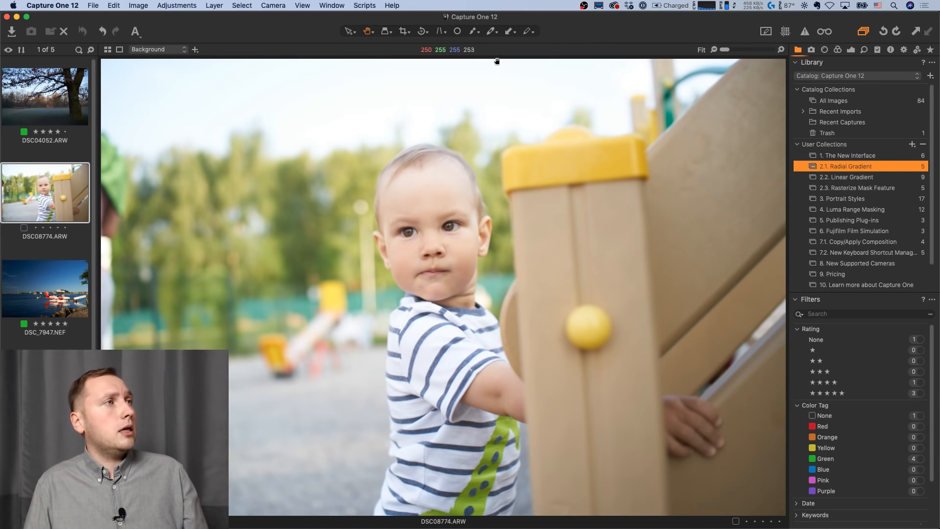
left_click(475, 32)
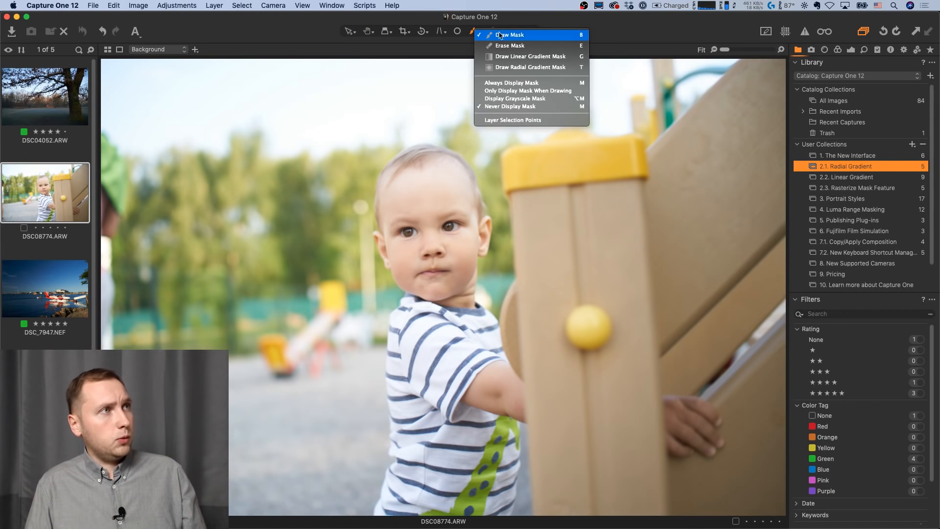
left_click(569, 68)
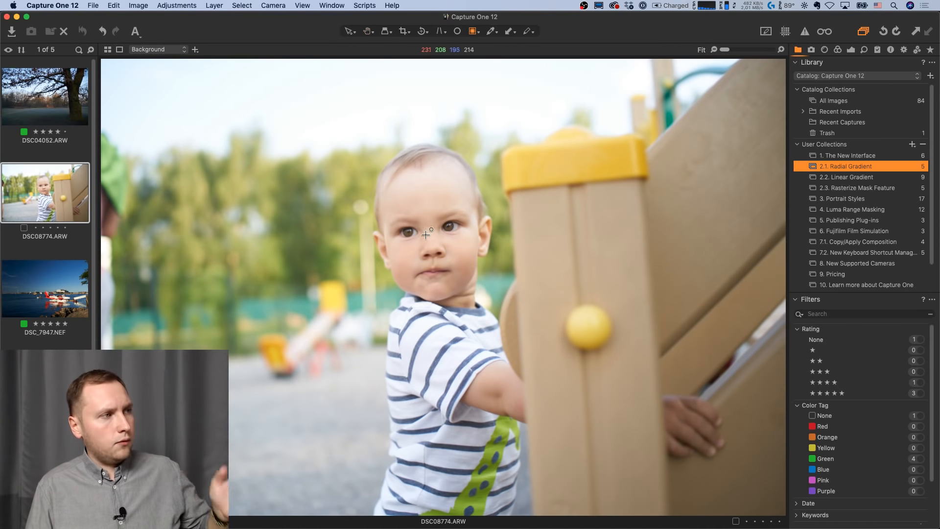
Draw a radial gradient mask centred on the child's face and enlarge it to surround the head.
mouse_move(415, 228)
left_mouse_down()
mouse_move(456, 307)
mouse_move(475, 306)
left_mouse_up()
left_click_drag(425, 234, 441, 235)
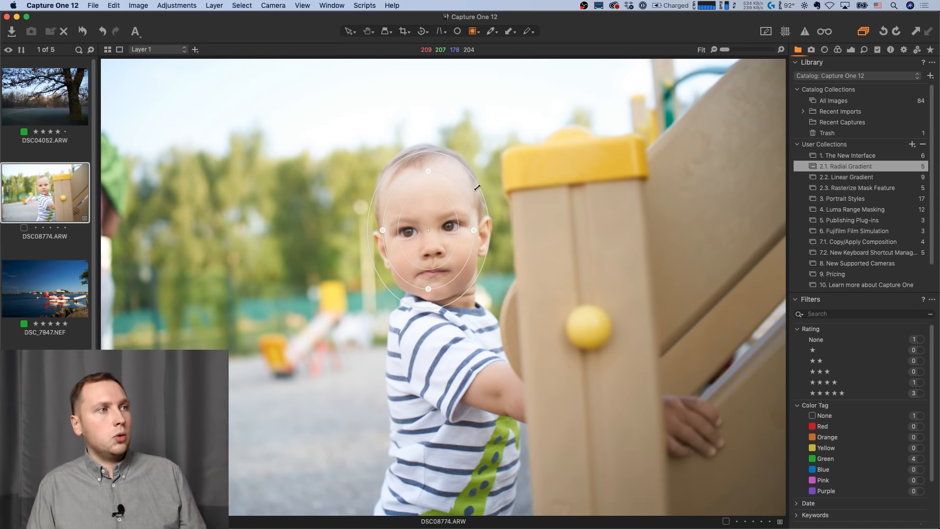
left_click_drag(474, 190, 493, 179)
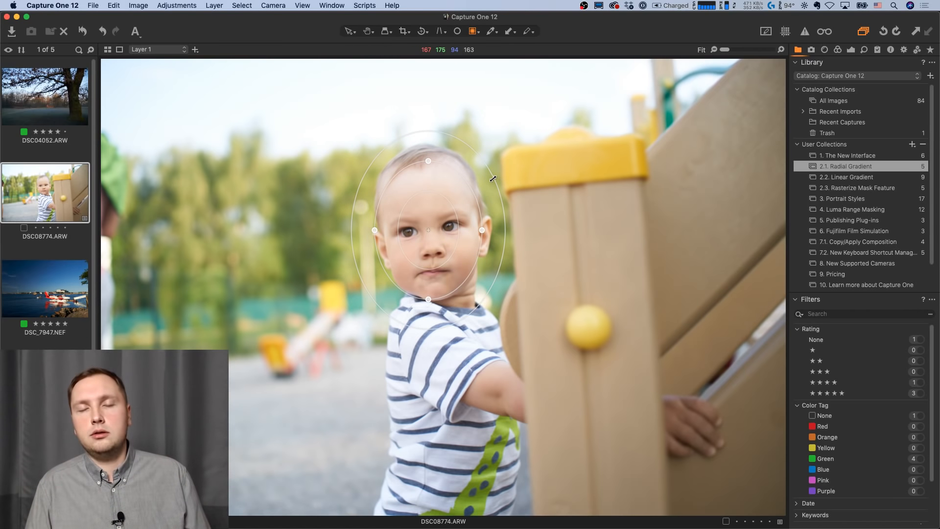
Show and hide the radial mask overlay repeatedly, comparing Always Display Mask with Never Display Mask.
key("m")
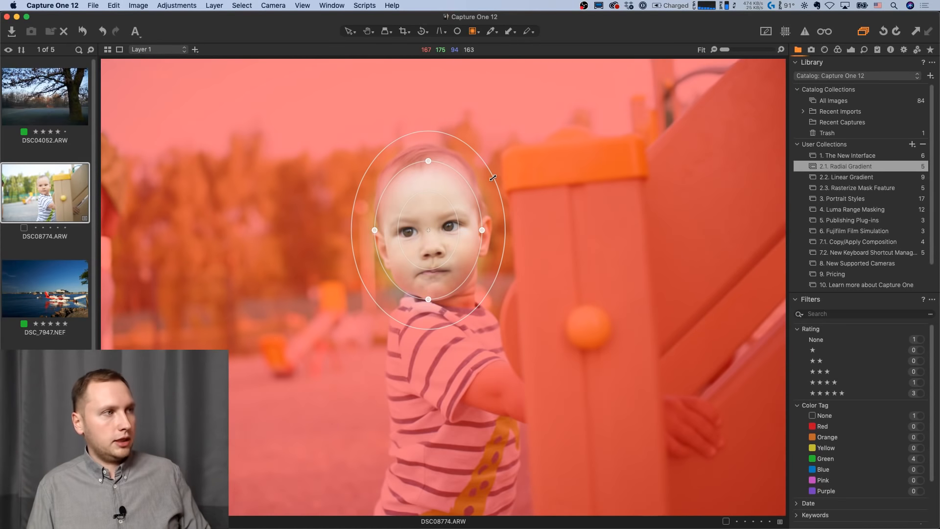
key("m")
key("m")
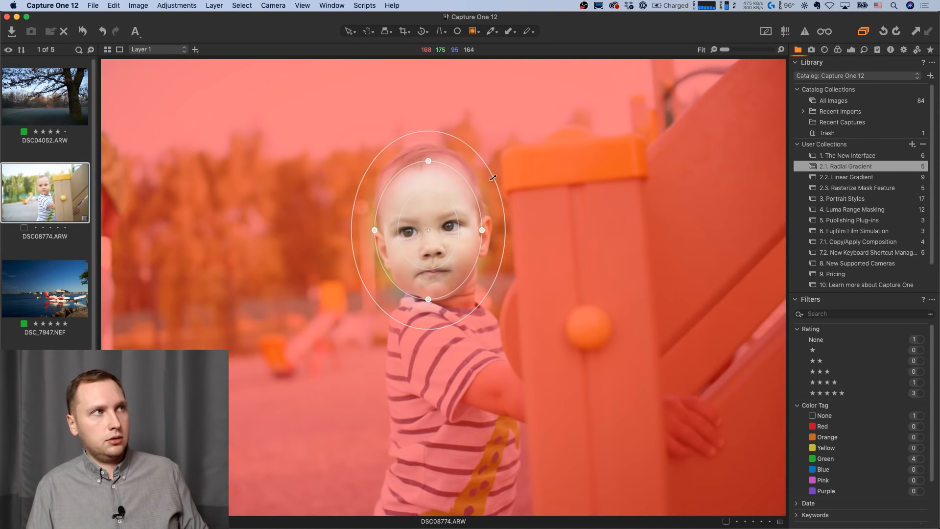
left_click(479, 33)
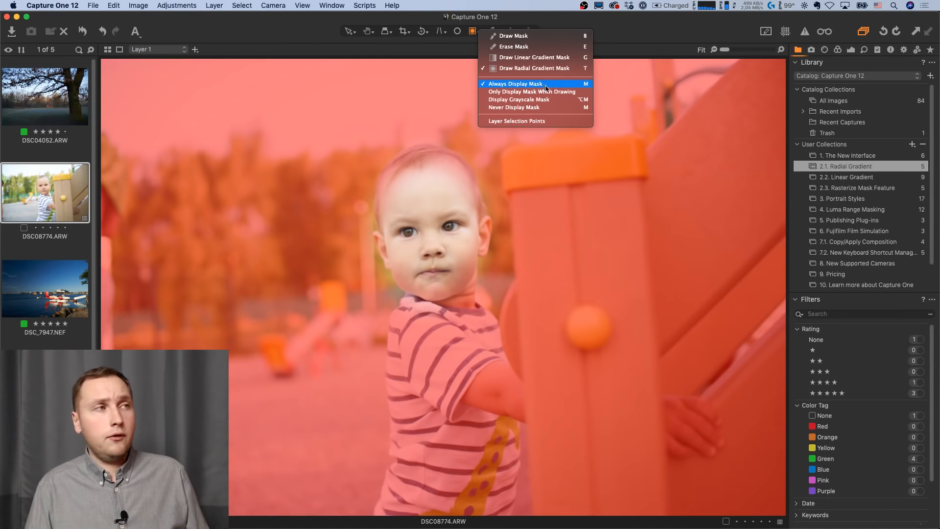
left_click(546, 108)
left_click(478, 32)
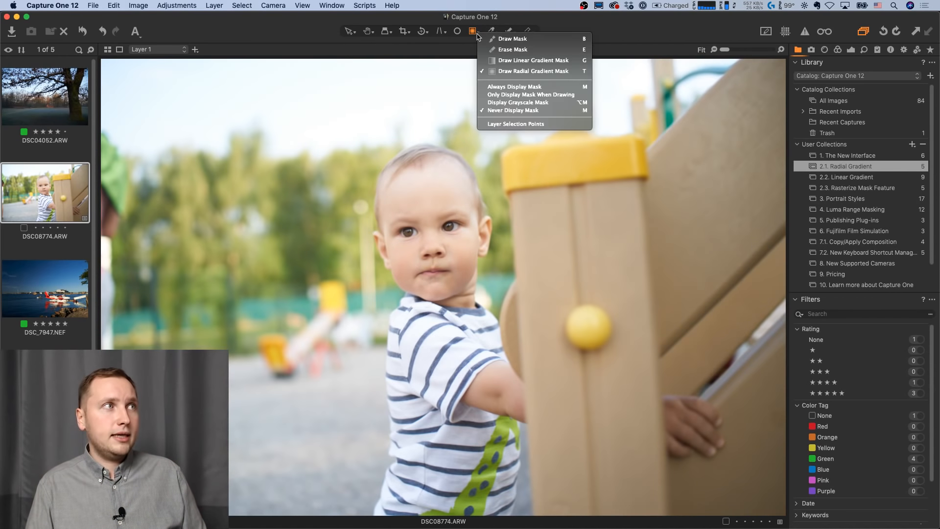
left_click(548, 88)
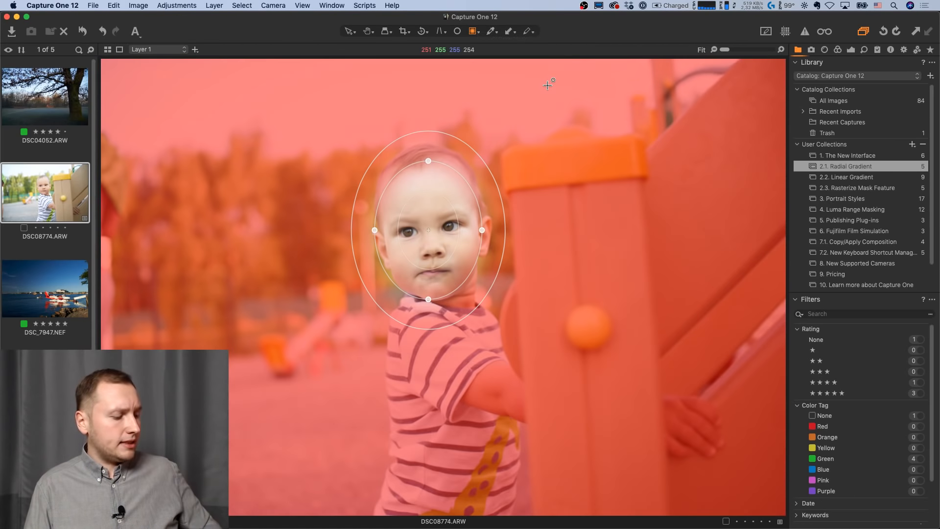
key("m")
key("m")
key("m")
key("m")
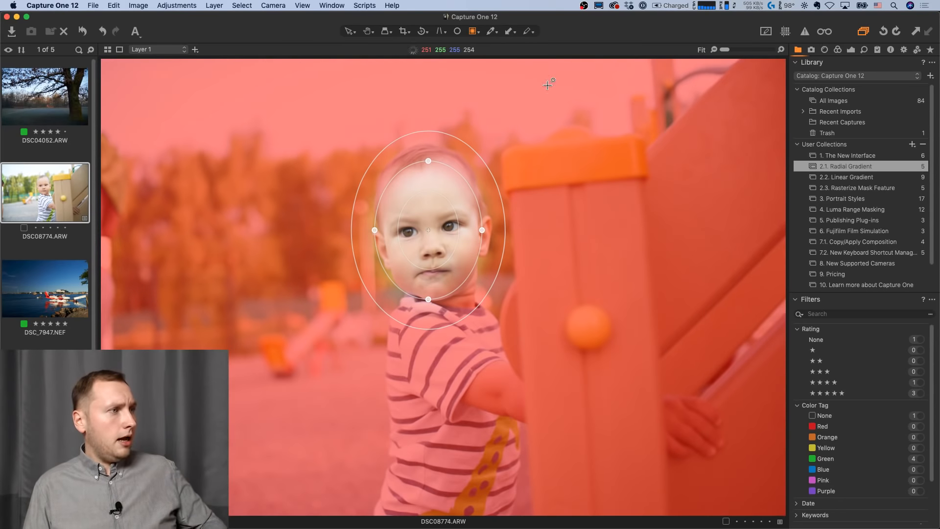
Rotate and reposition the radial mask to fit the tilted face, widen its feather and hide the overlay.
left_click_drag(490, 175, 466, 208)
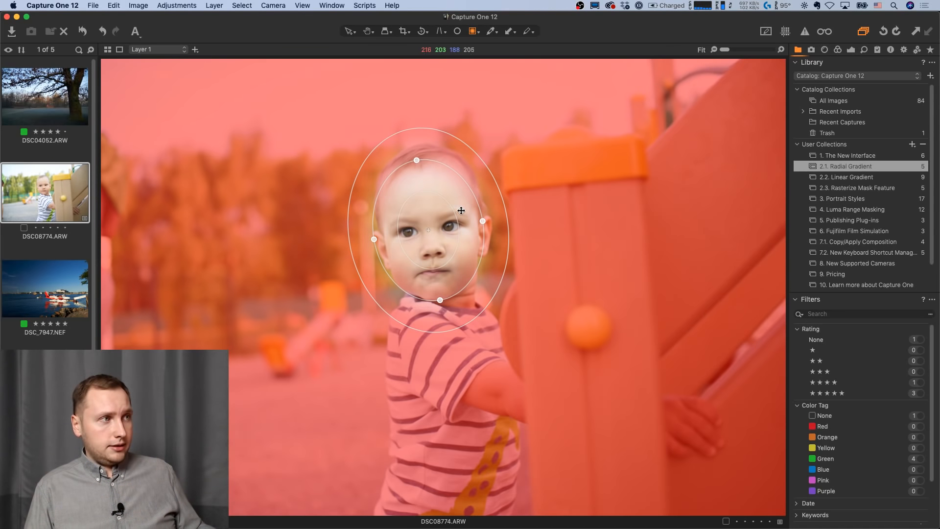
left_click_drag(461, 211, 491, 219)
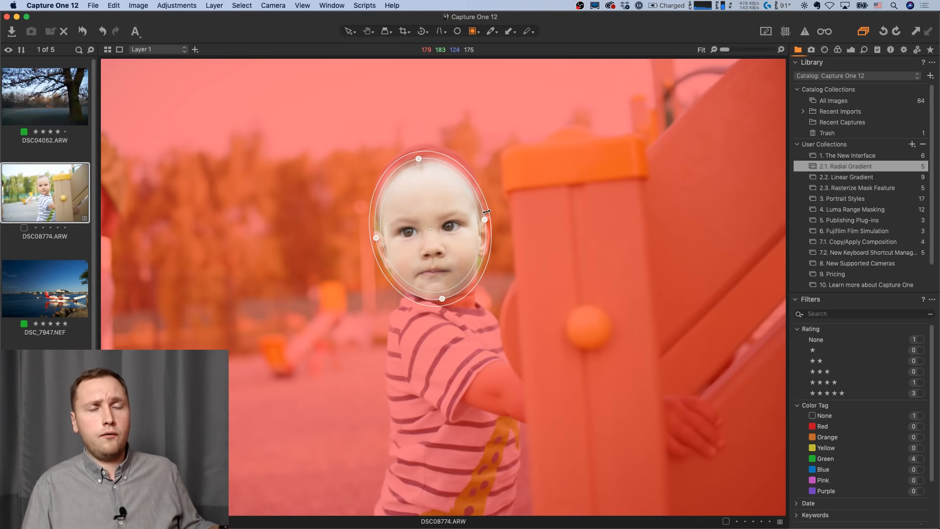
left_click_drag(489, 205, 331, 228)
key("m")
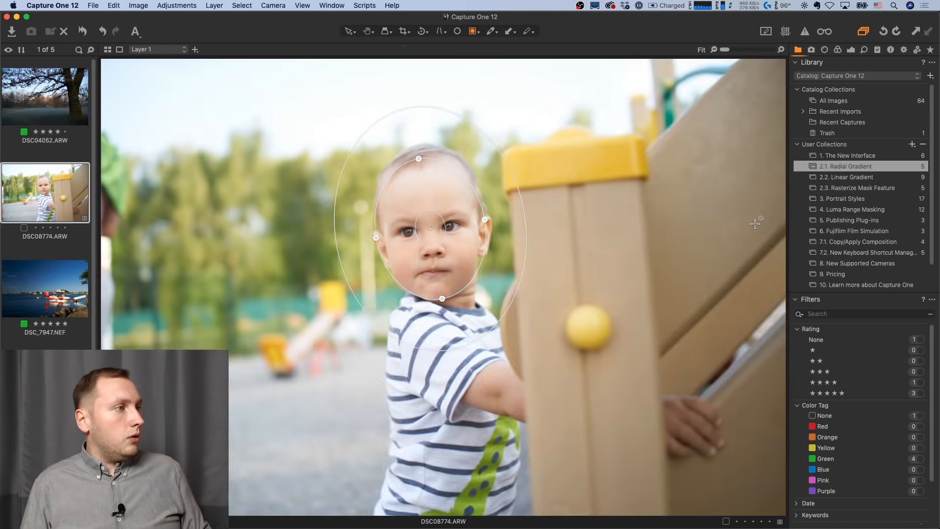
Lower the Background layer's exposure to -0.27 and raise its contrast to 8.
left_click(851, 49)
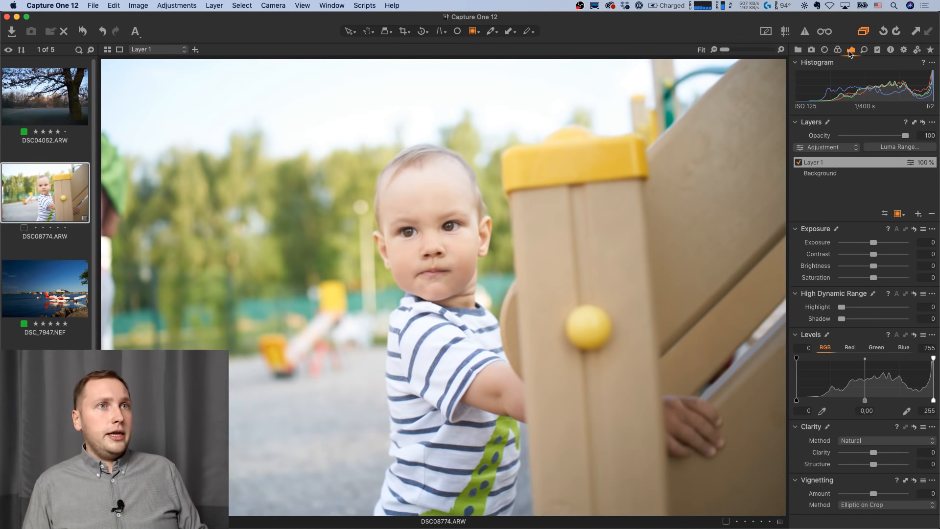
left_click(833, 173)
left_click_drag(876, 243, 881, 255)
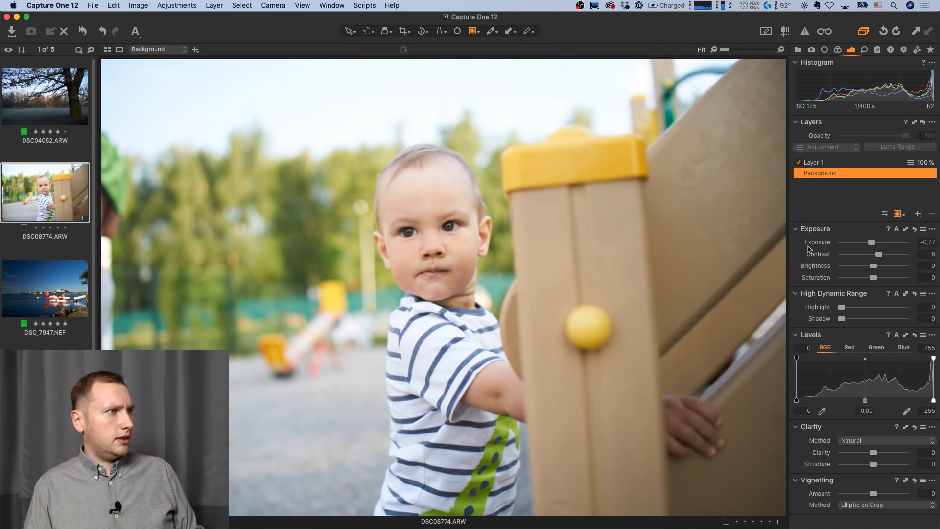
Set Layer 1's Clarity to 44, Contrast to 8 and Brightness to 12.
left_click(826, 164)
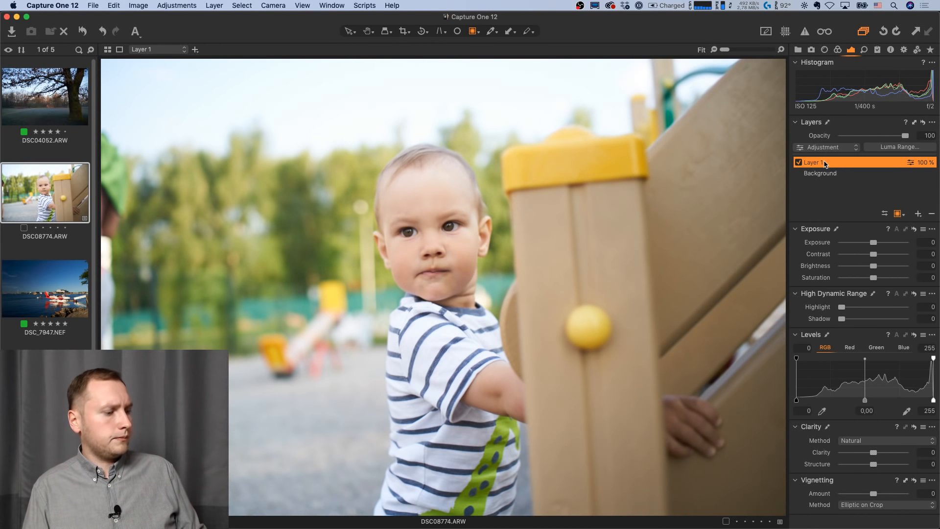
left_click(826, 164)
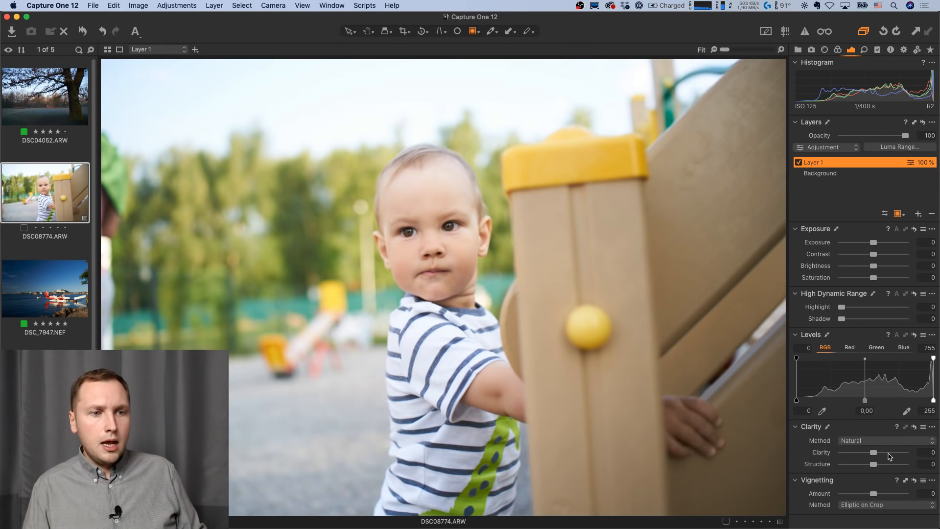
left_click(889, 453)
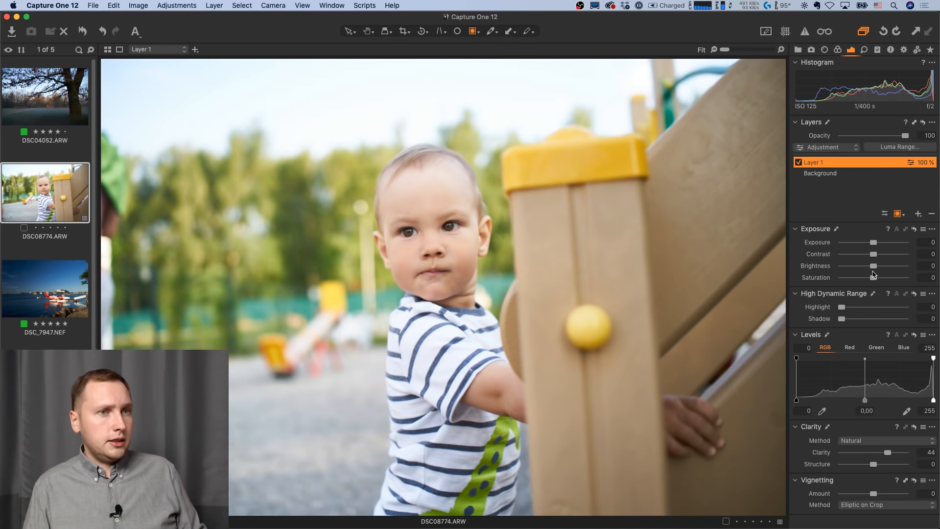
left_click_drag(875, 257, 882, 261)
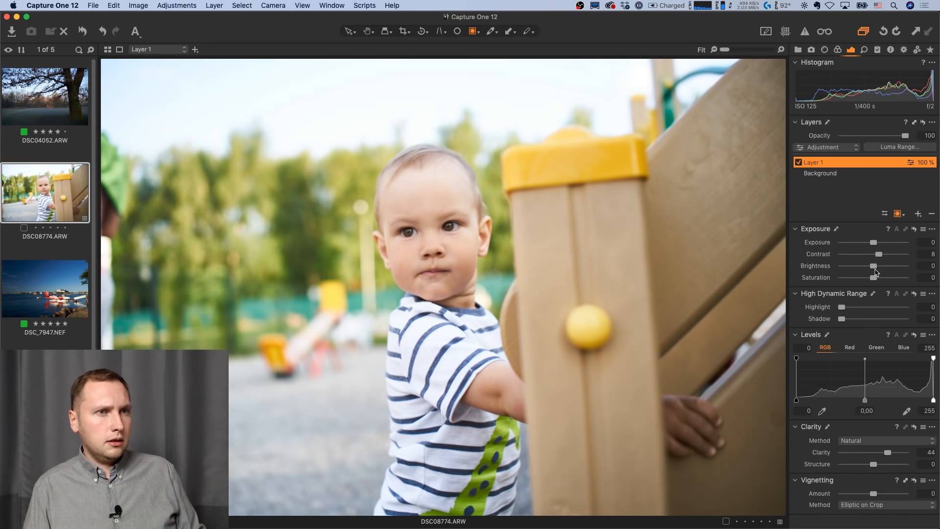
left_click_drag(875, 270, 884, 268)
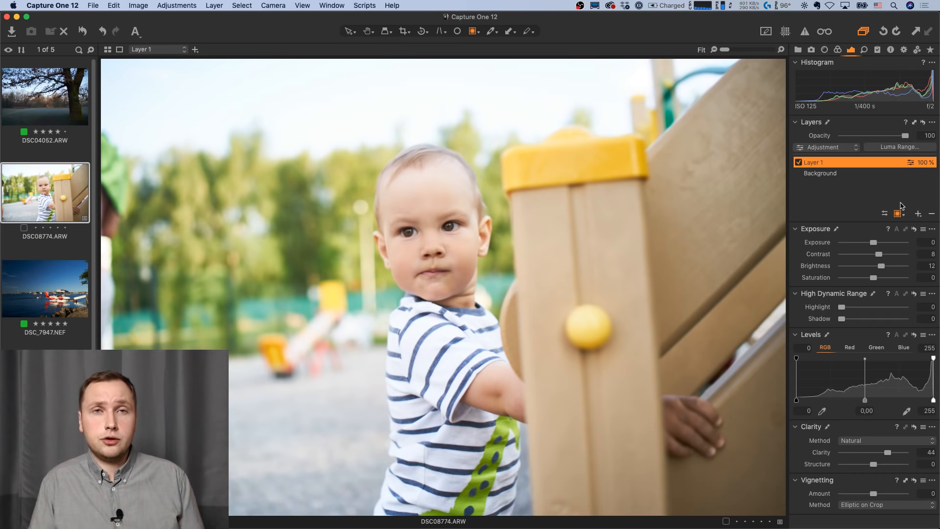
Add a second adjustment layer that uses an inverted copy of Layer 1's mask.
left_click(917, 214)
right_click(843, 165)
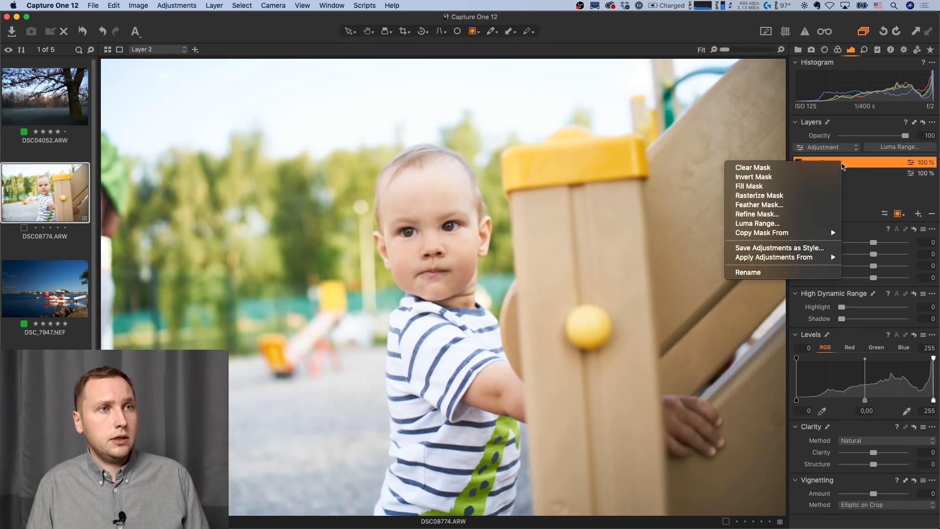
mouse_move(828, 233)
left_click(865, 242)
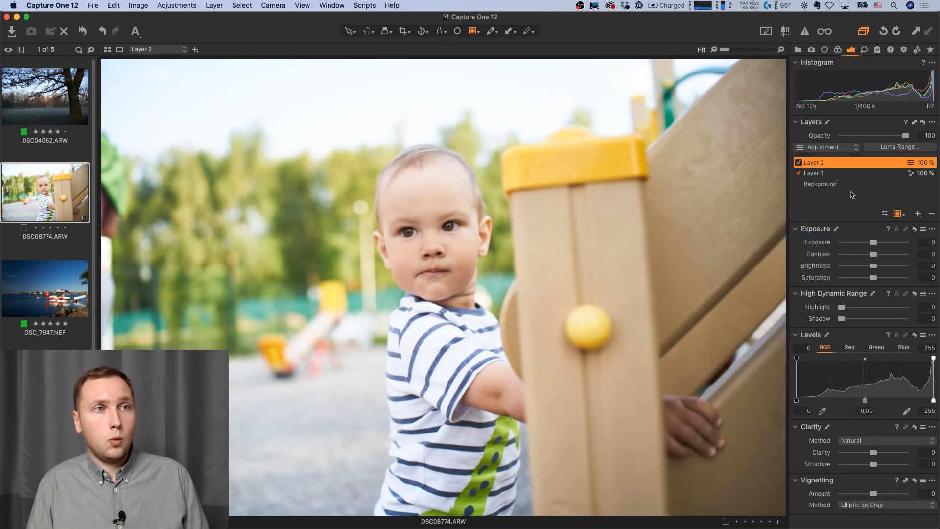
right_click(834, 160)
left_click(798, 172)
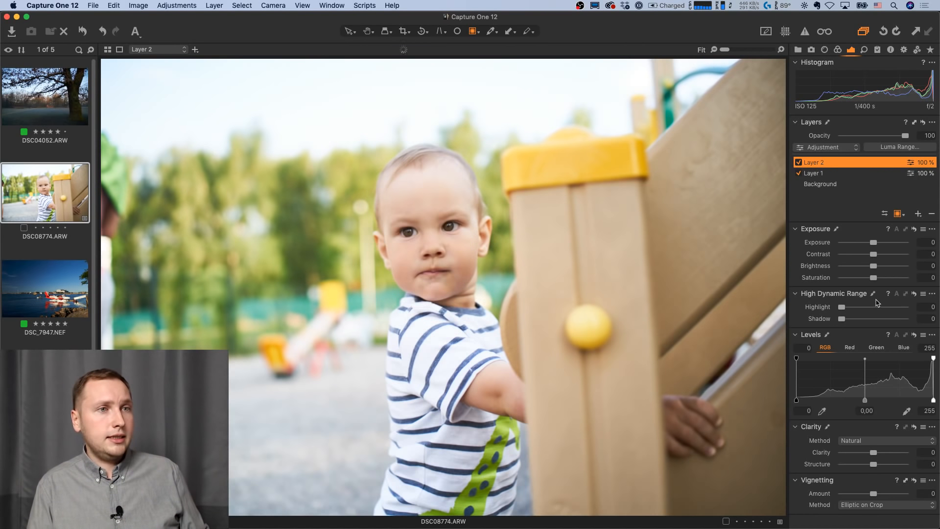
Set Layer 2's Exposure to 0.26 and Saturation to 17.
left_click_drag(875, 243, 878, 243)
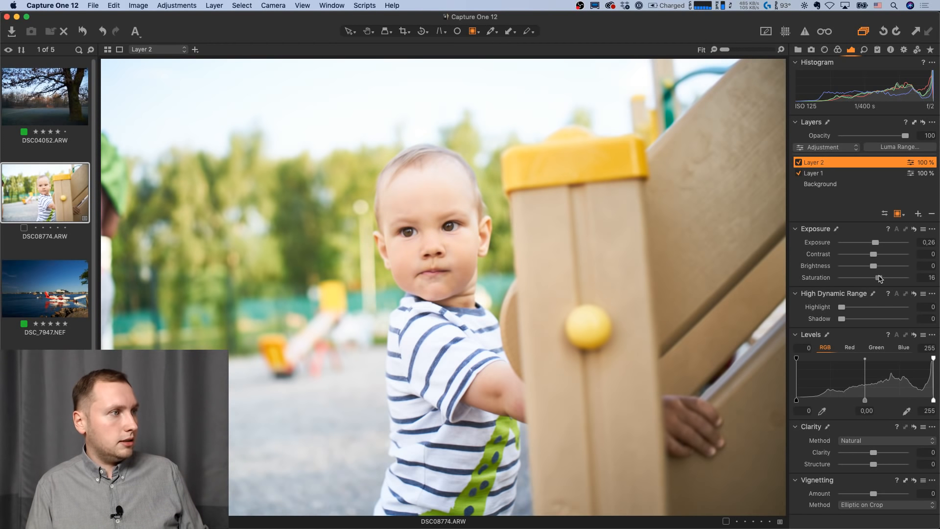
left_click_drag(880, 278, 880, 279)
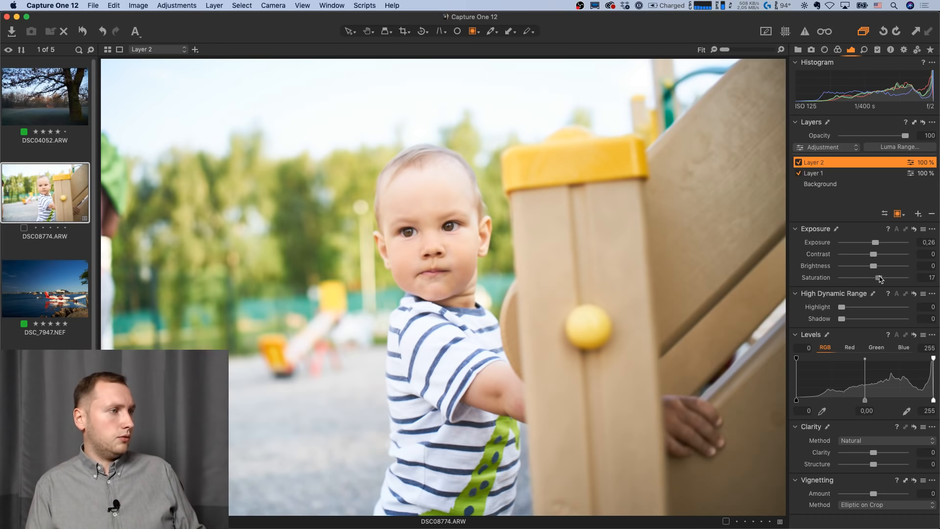
Set the High Dynamic Range Highlight value to 6 on Layer 2 and 32 on Layer 1.
left_click(858, 307)
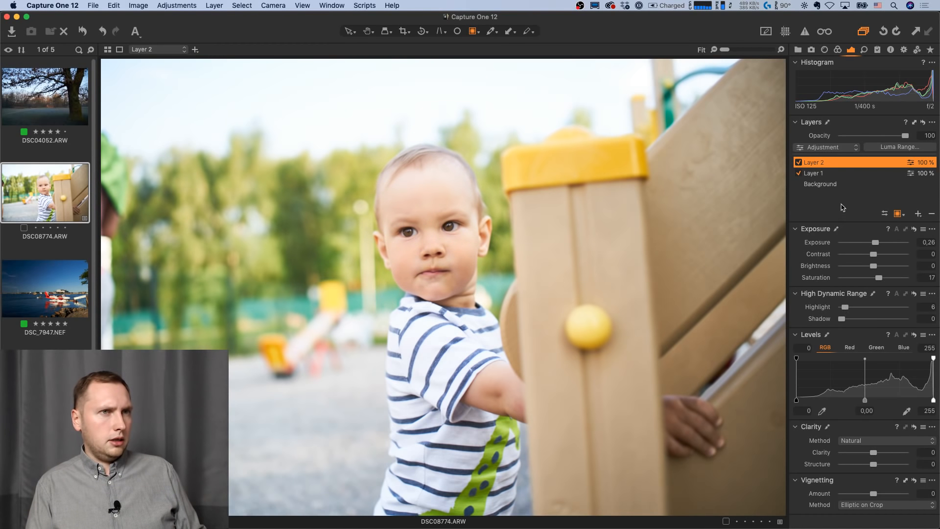
left_click(841, 174)
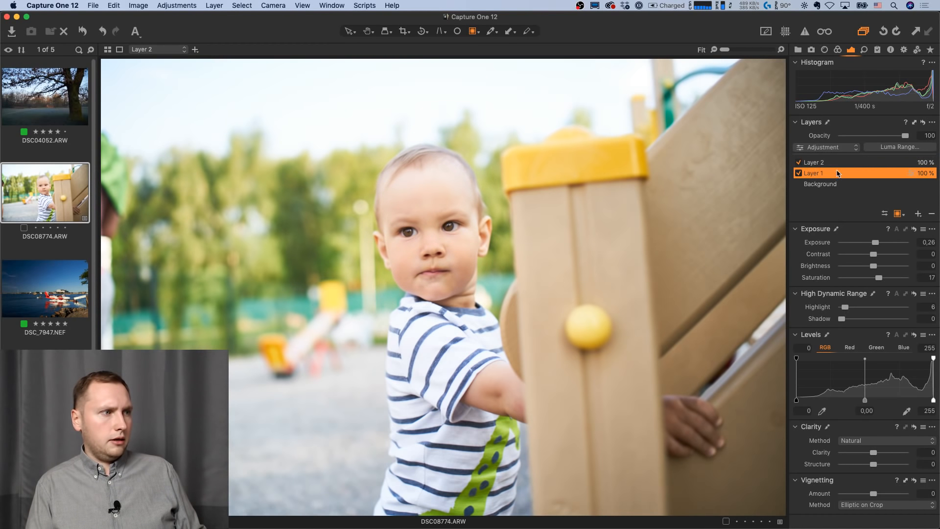
left_click(863, 307)
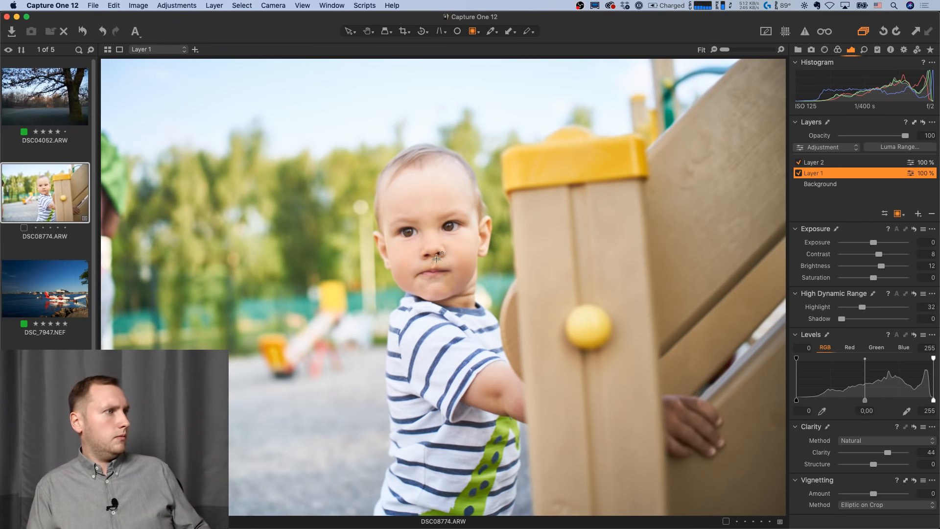
Compare the child's portrait with and without its adjustments several times.
left_click(83, 32)
left_click(83, 31)
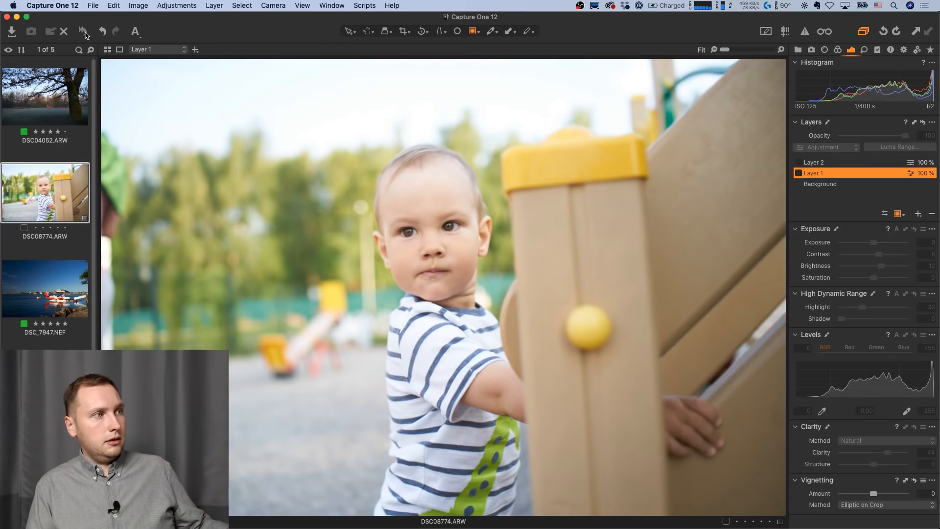
left_click(84, 32)
left_click(83, 32)
left_click(84, 32)
left_click(83, 32)
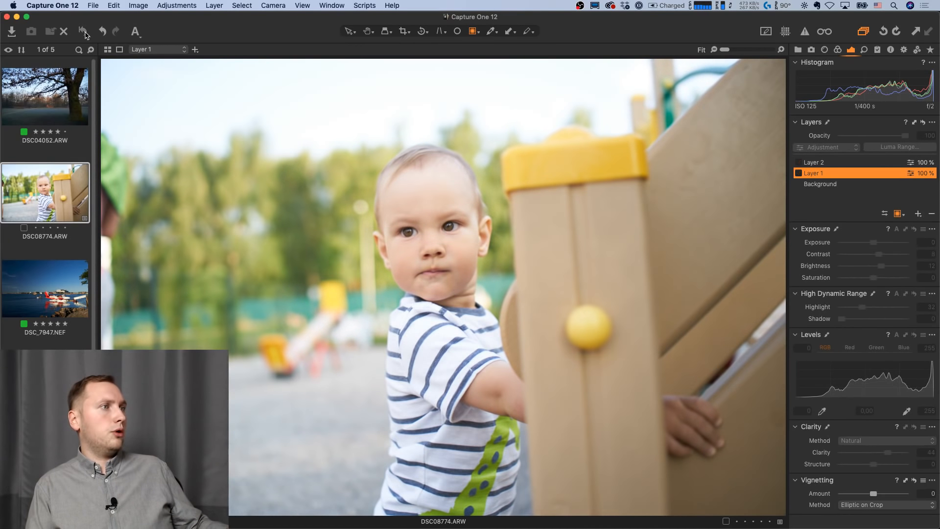
left_click(84, 32)
Show Layer 1's mask overlay, and set Layer 2's Clarity to -13.
key("m")
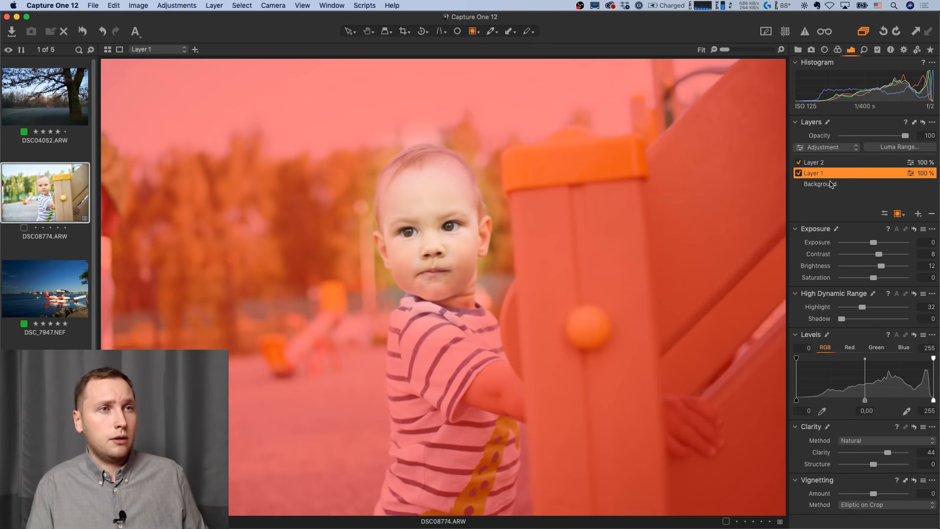
left_click(831, 164)
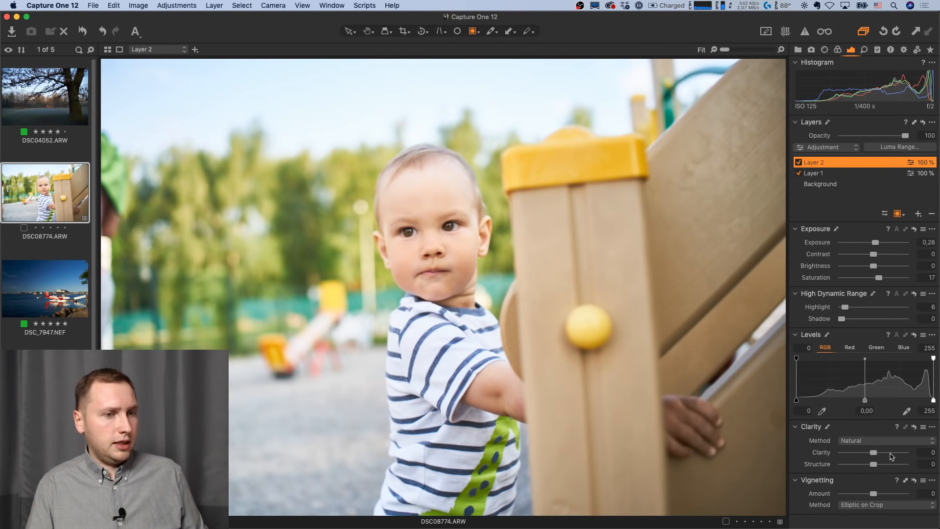
left_click_drag(890, 456, 895, 454)
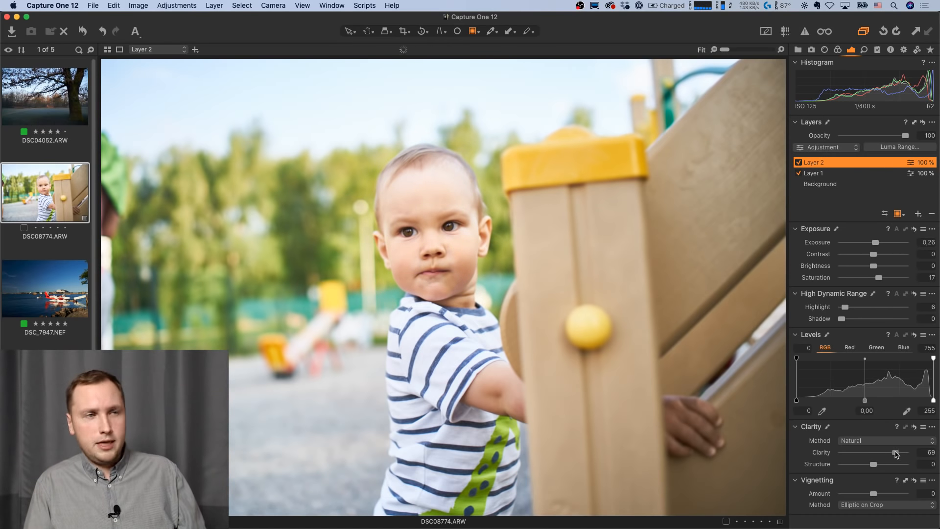
left_click_drag(881, 455, 870, 456)
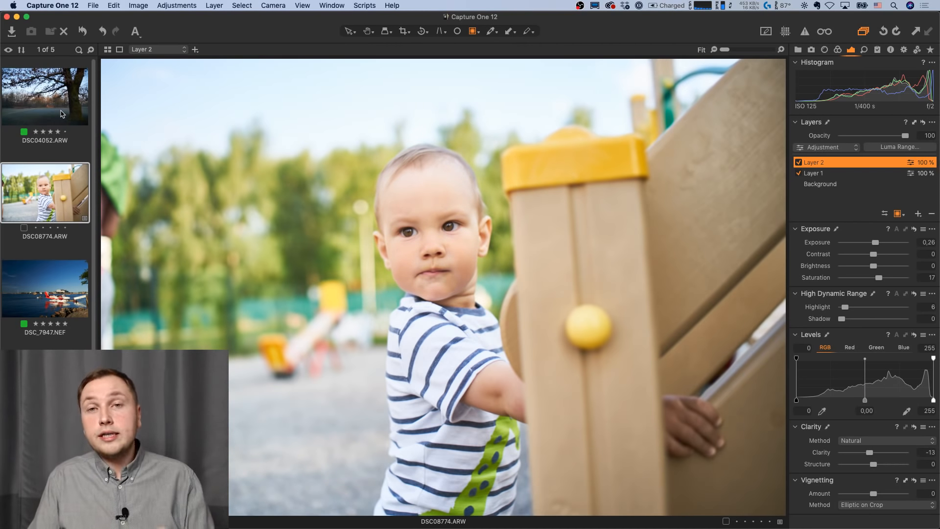
Open the photo DSC04052.ARW and inspect the small orange house up close.
left_click(61, 114)
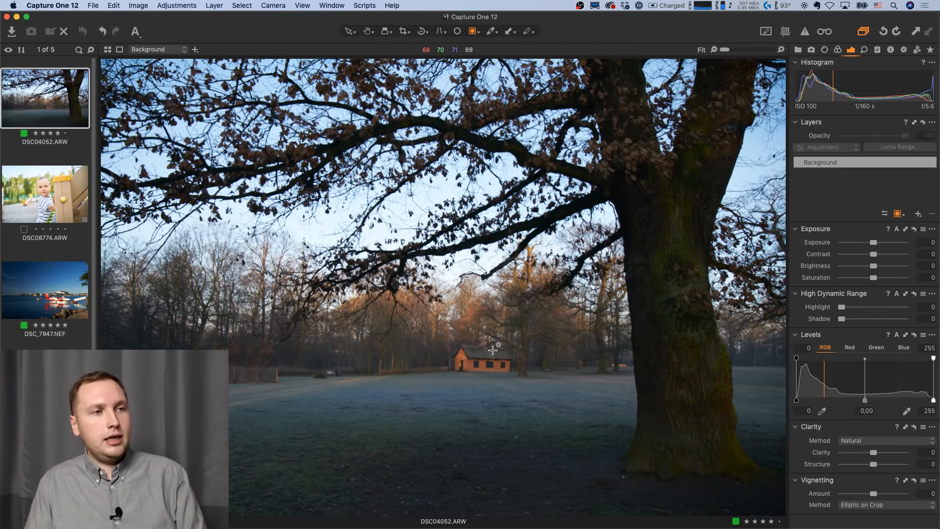
scroll(492, 350, "up", 3)
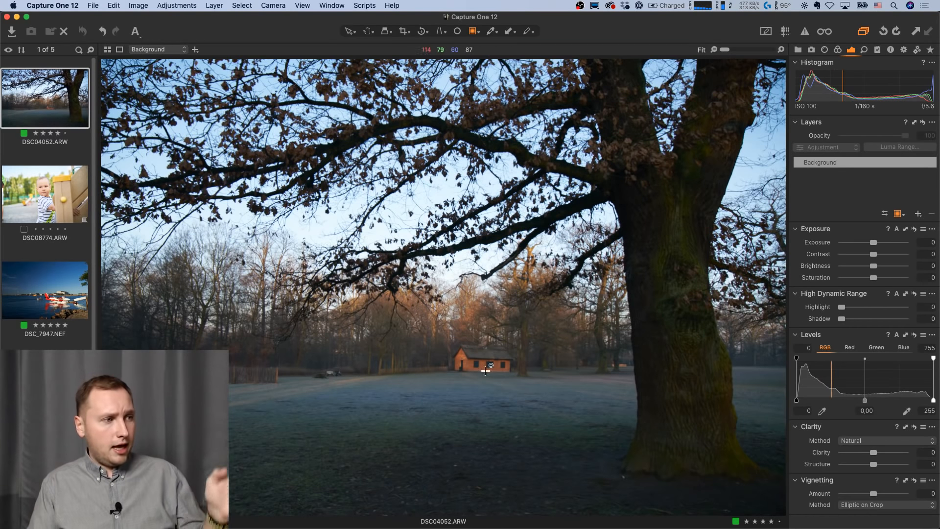
scroll(475, 350, "up", 1)
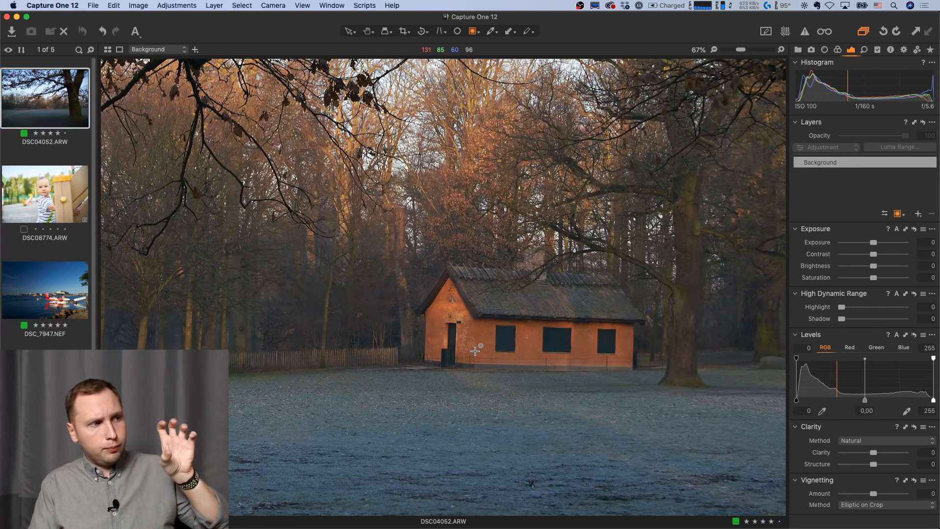
scroll(475, 351, "down", 4)
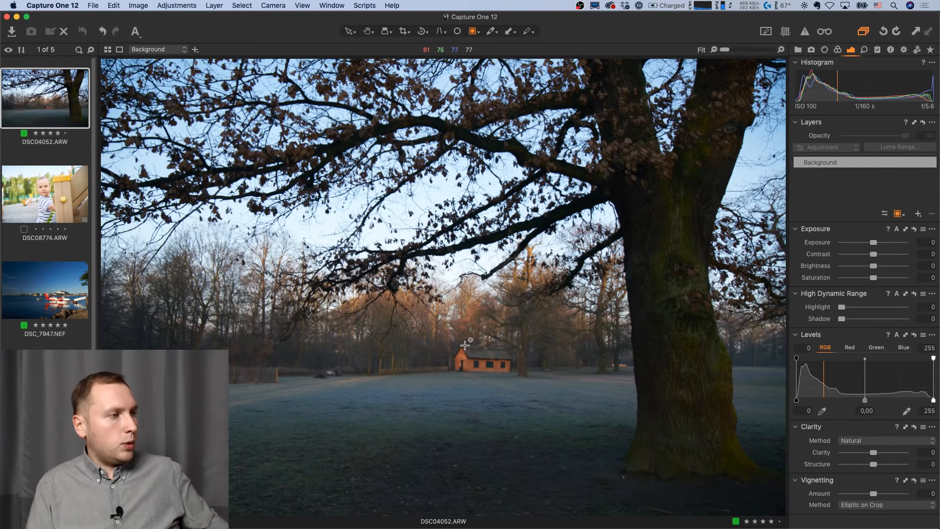
Review the Draw Mask Inside option in the Radial Gradient Mask settings, leaving it off.
right_click(472, 312)
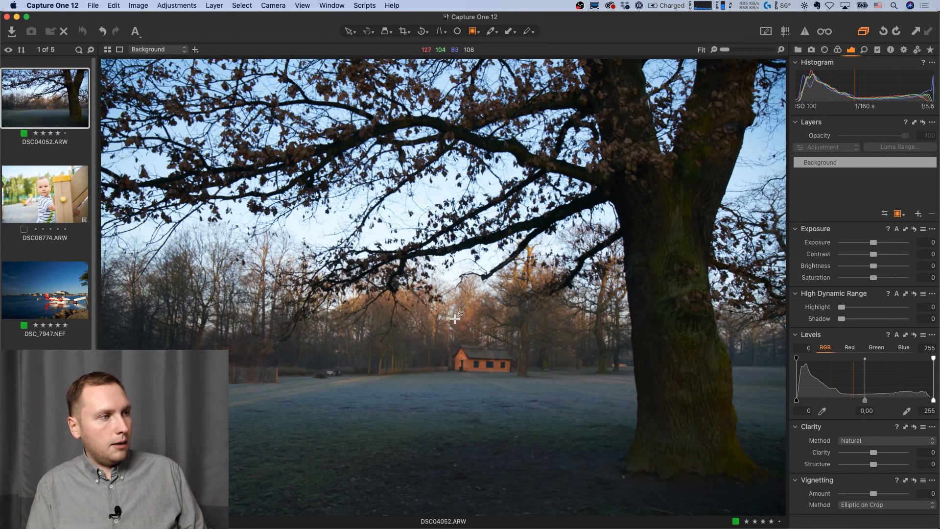
right_click(453, 342)
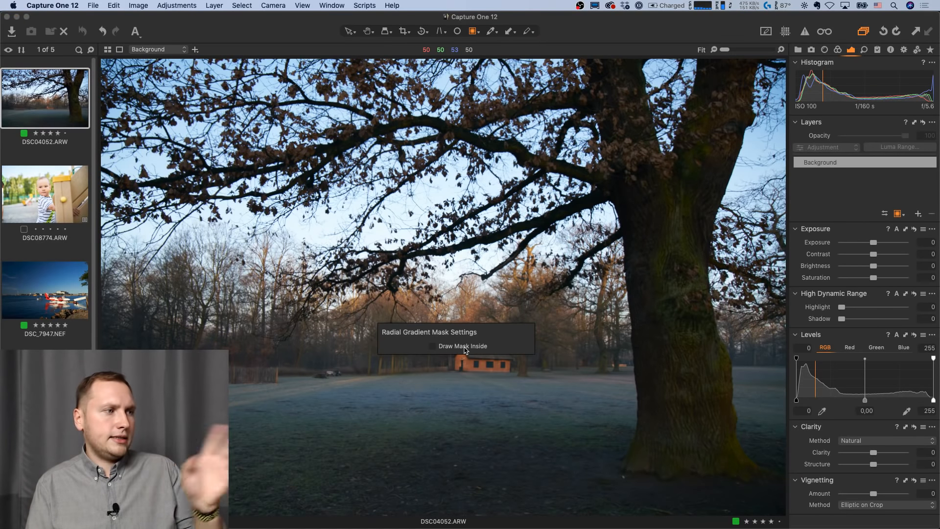
right_click(458, 323)
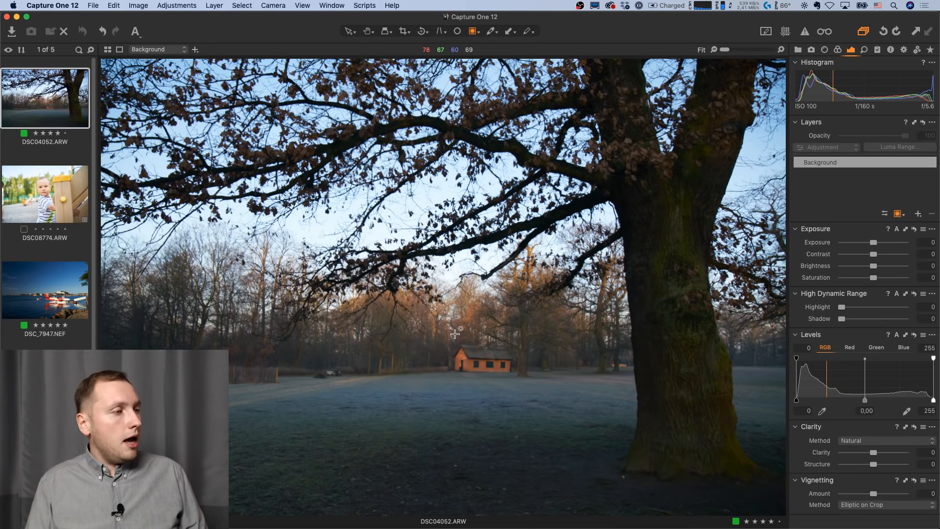
Create a radial gradient mask around the small house with its overlay shown, and extend the falloff well outwards.
left_click_drag(456, 335, 563, 411)
left_click_drag(480, 348, 500, 367)
key("m")
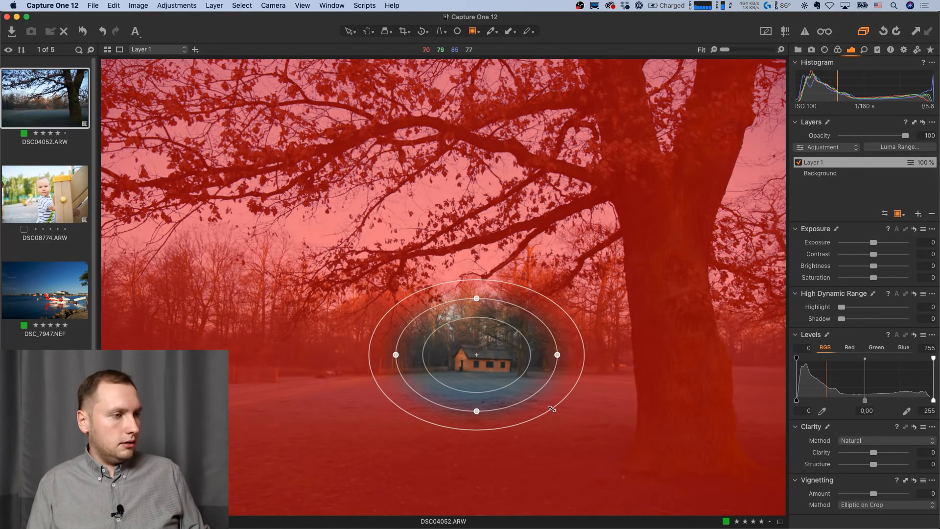
left_click_drag(556, 409, 639, 466)
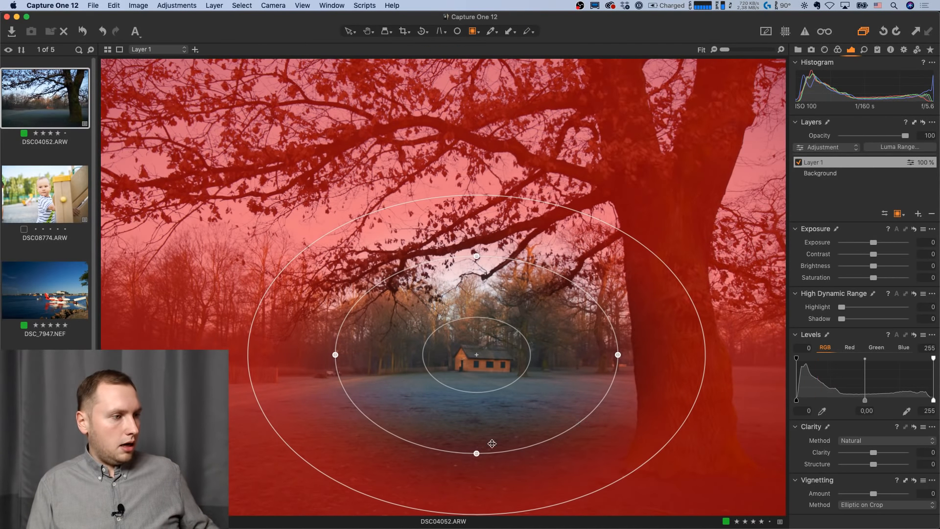
Reshape the radial mask into a wide, flat ellipse by adjusting its height.
mouse_move(477, 453)
left_mouse_down()
mouse_move(476, 435)
mouse_move(478, 445)
left_mouse_up()
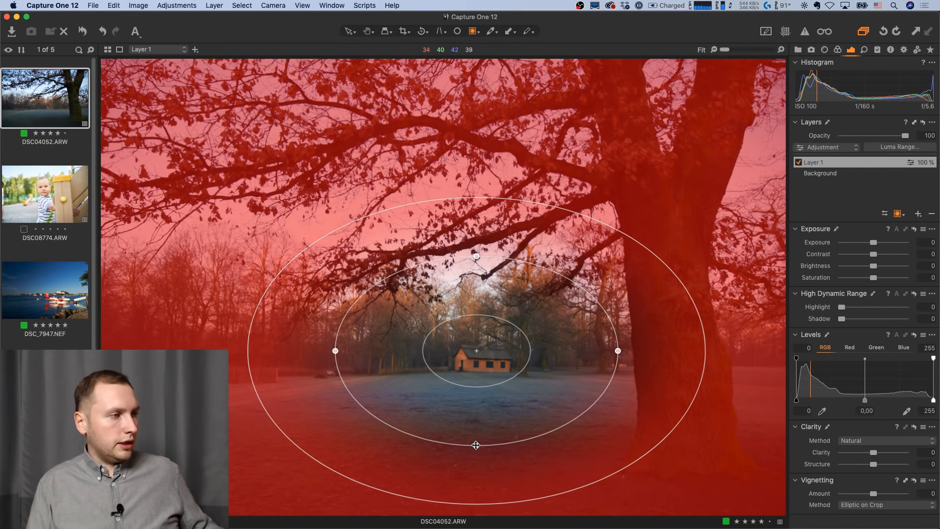
left_click_drag(619, 351, 597, 345)
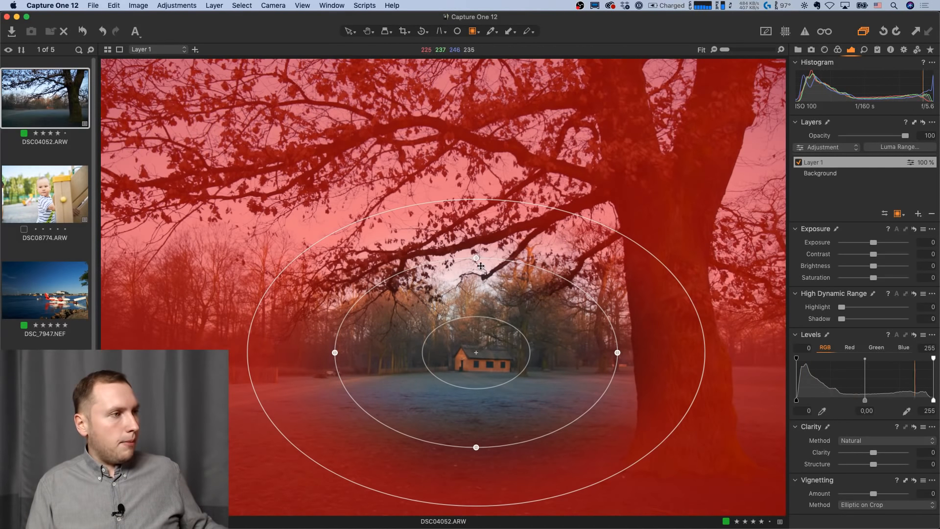
left_click_drag(481, 266, 483, 189)
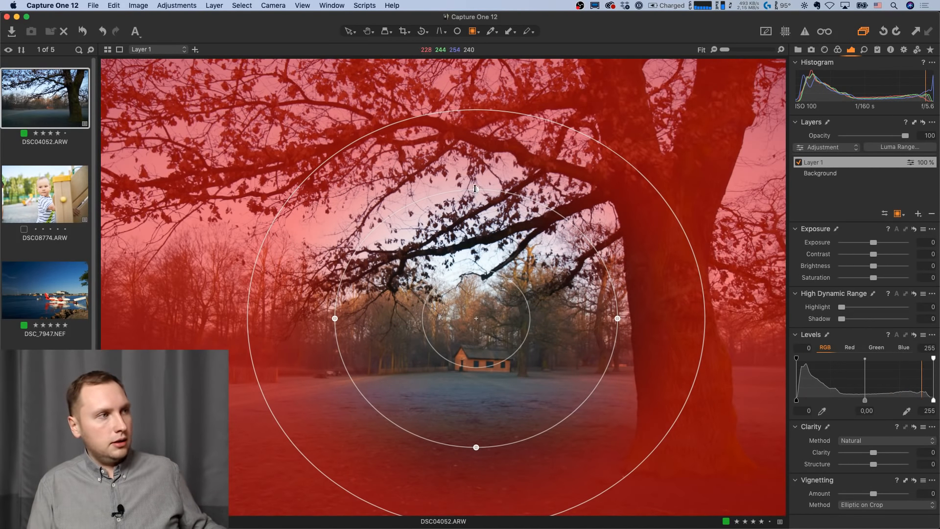
left_click_drag(475, 188, 477, 284)
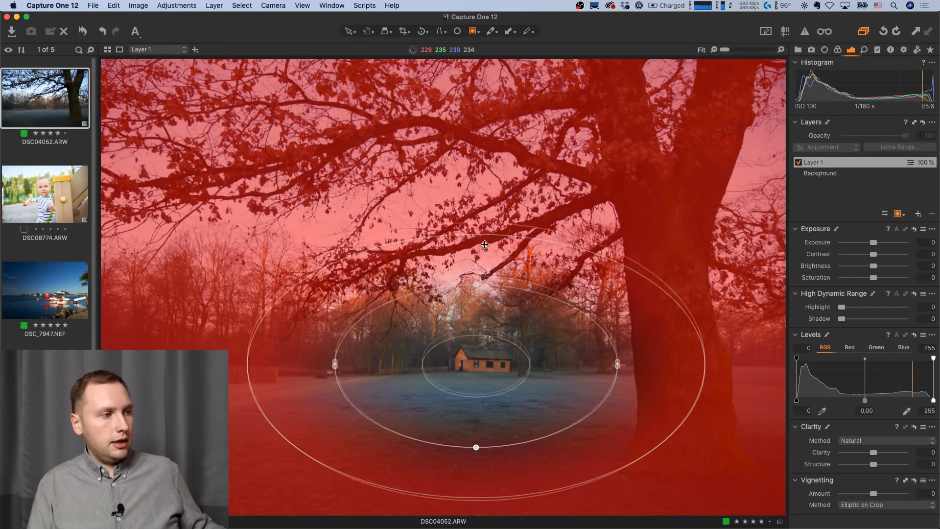
left_click_drag(485, 244, 502, 320)
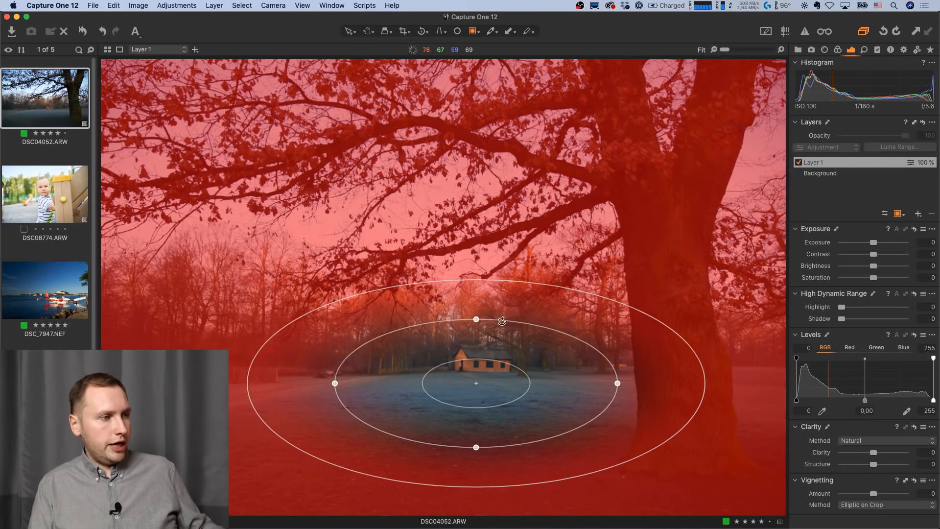
Move the radial mask back over the house, enlarge its ellipse and widen its feathering, with the overlay hidden at the end.
left_click_drag(605, 383, 607, 356)
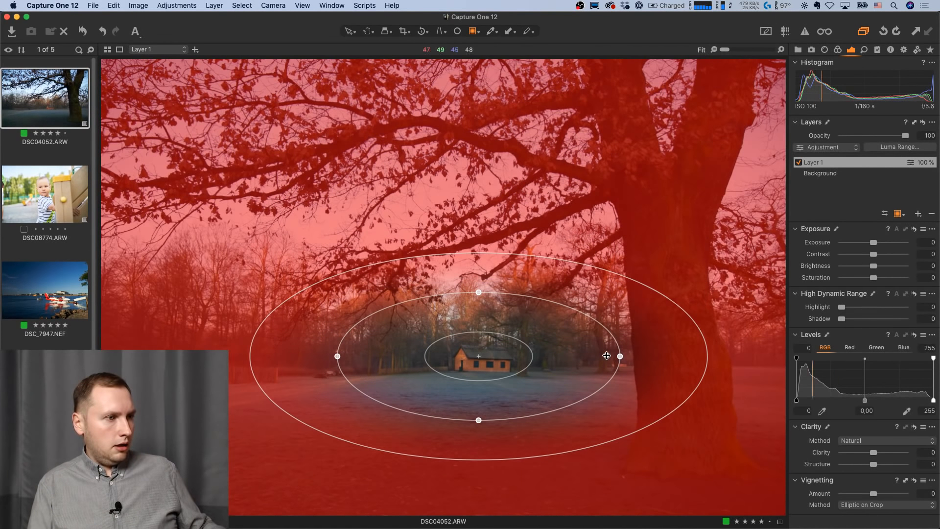
left_click_drag(479, 420, 479, 417)
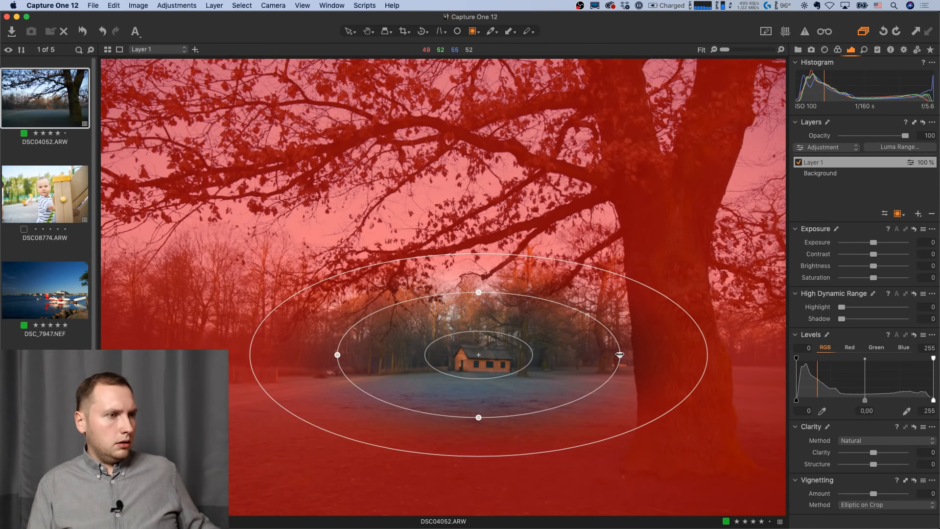
mouse_move(620, 354)
left_mouse_down()
mouse_move(668, 356)
mouse_move(637, 355)
left_mouse_up()
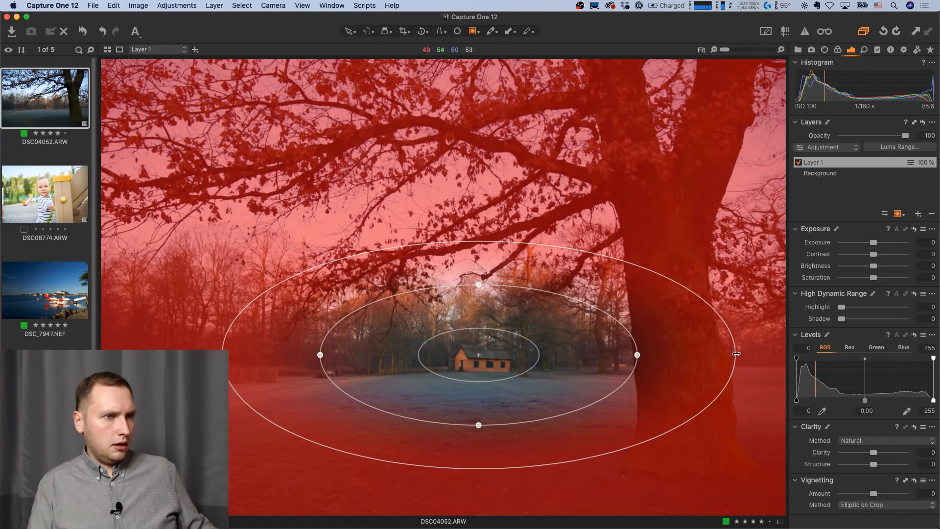
left_click_drag(736, 354, 782, 368)
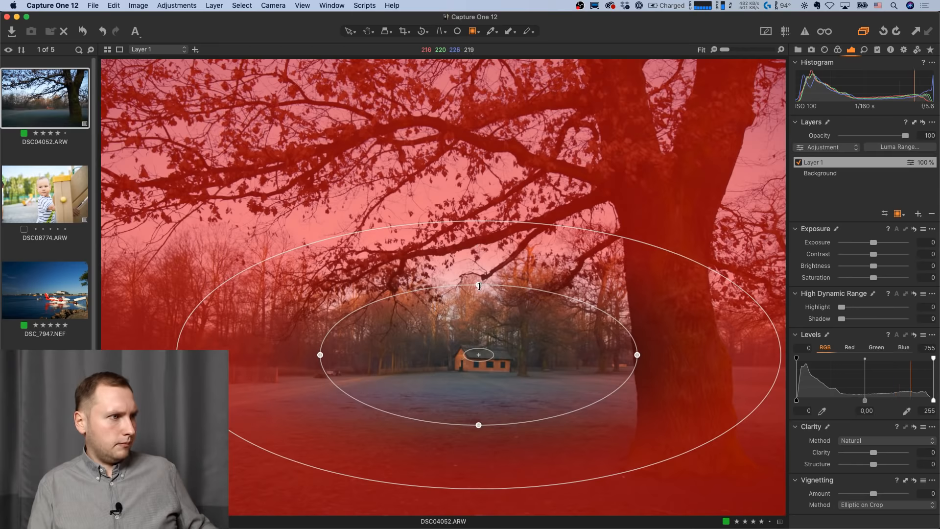
left_click_drag(480, 286, 479, 272)
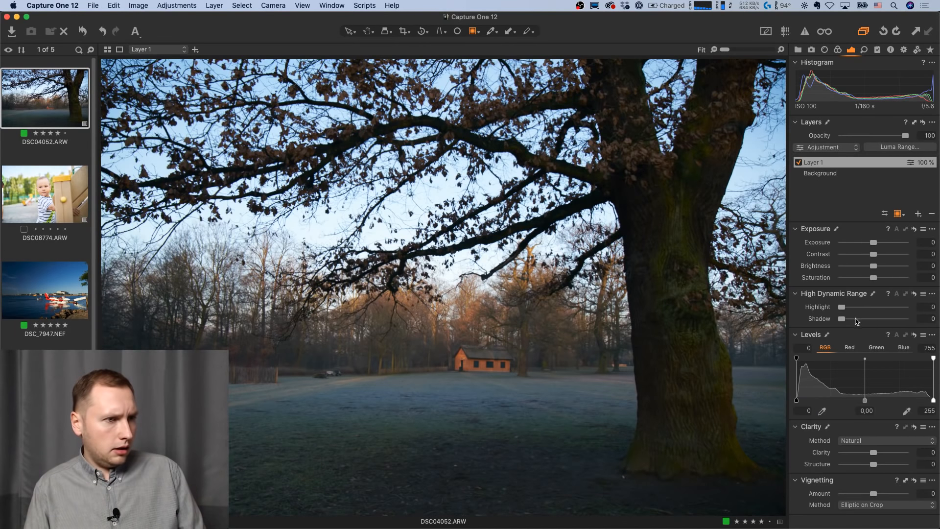
Raise Layer 1's Shadow value to 31 and set its Levels black input point to 5.
left_click(856, 320)
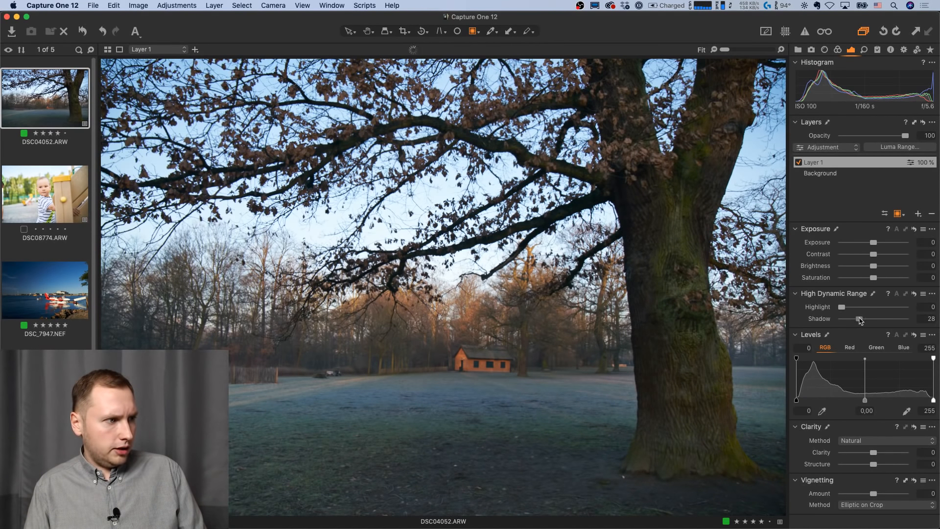
left_click_drag(858, 320, 864, 320)
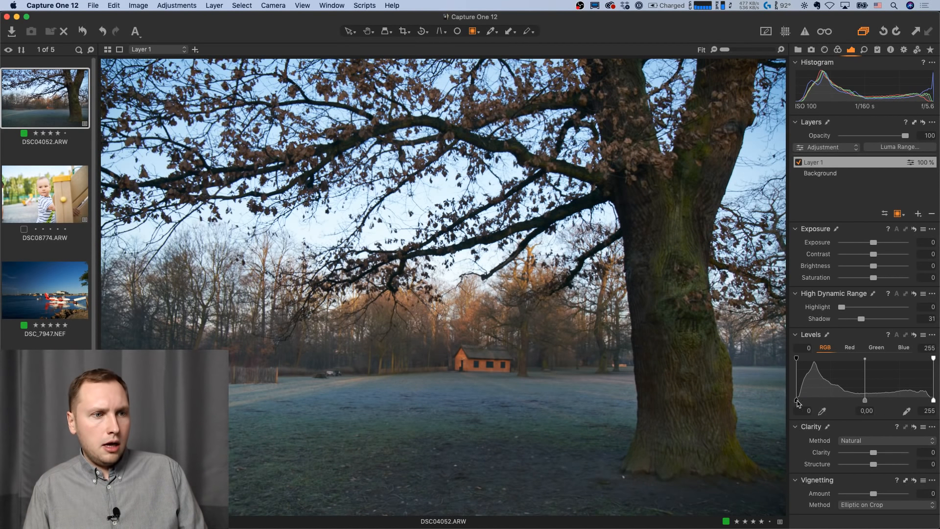
left_click_drag(796, 400, 799, 401)
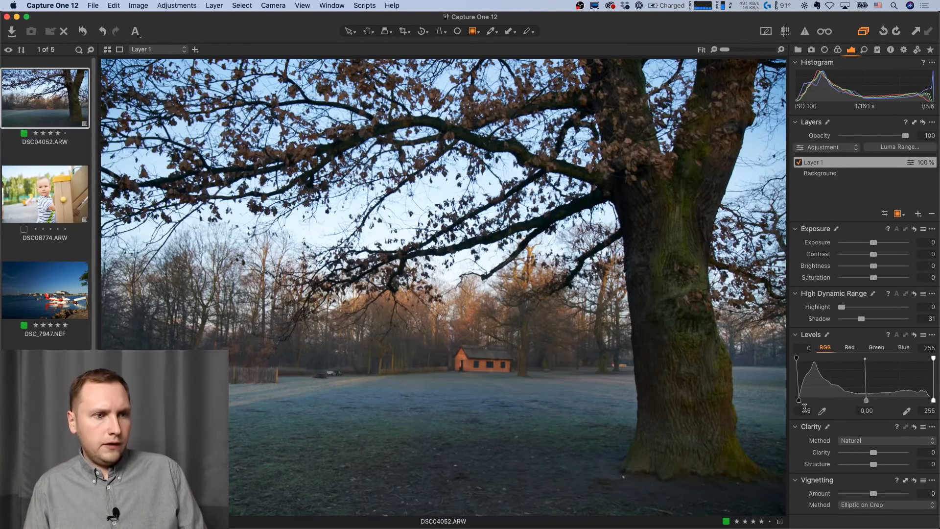
Set Layer 1's Contrast to 8, Clarity to 38 and Saturation to 24, and compare the photo with the layer off and on.
left_click_drag(875, 255, 881, 256)
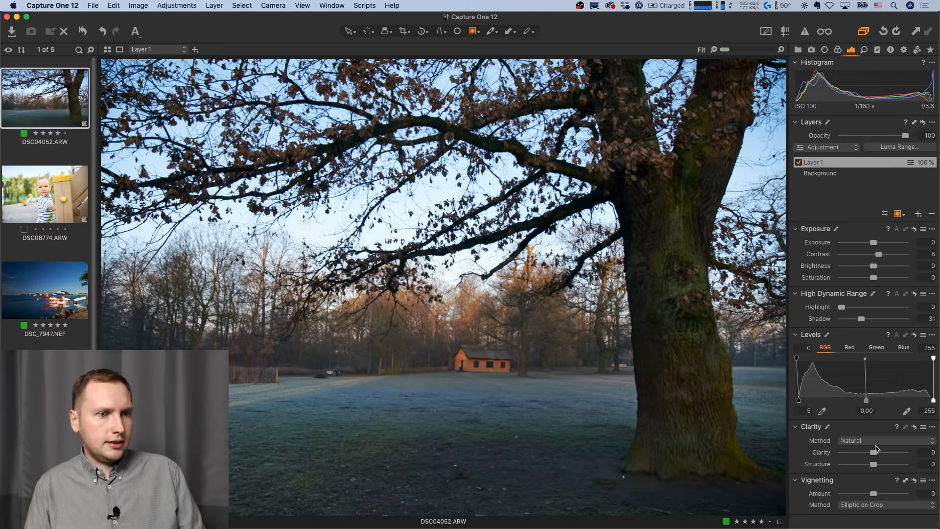
left_click_drag(875, 451, 886, 452)
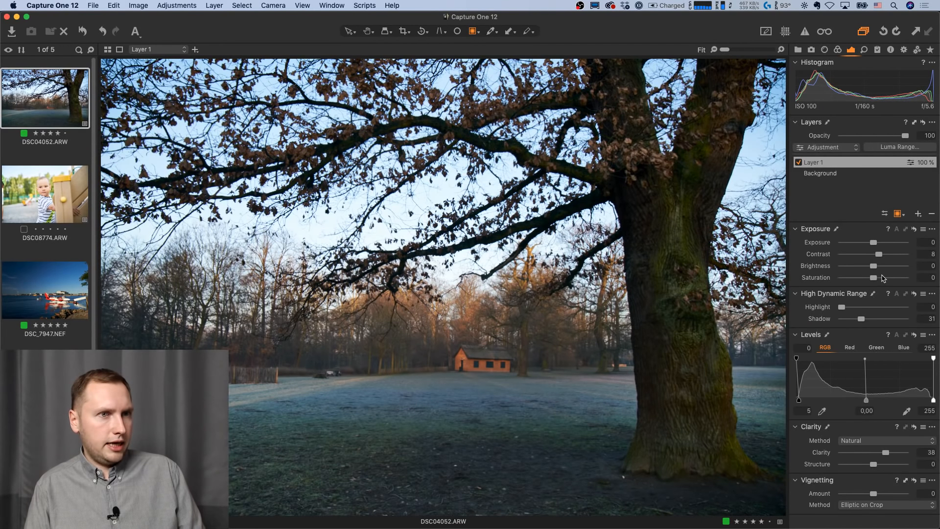
mouse_move(874, 277)
left_mouse_down()
mouse_move(892, 279)
mouse_move(883, 278)
left_mouse_up()
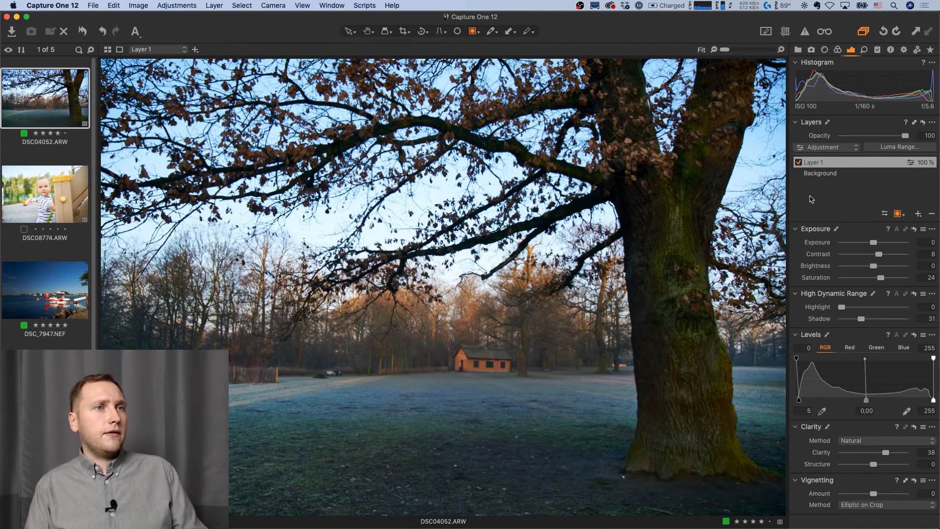
left_click(800, 163)
left_click(800, 163)
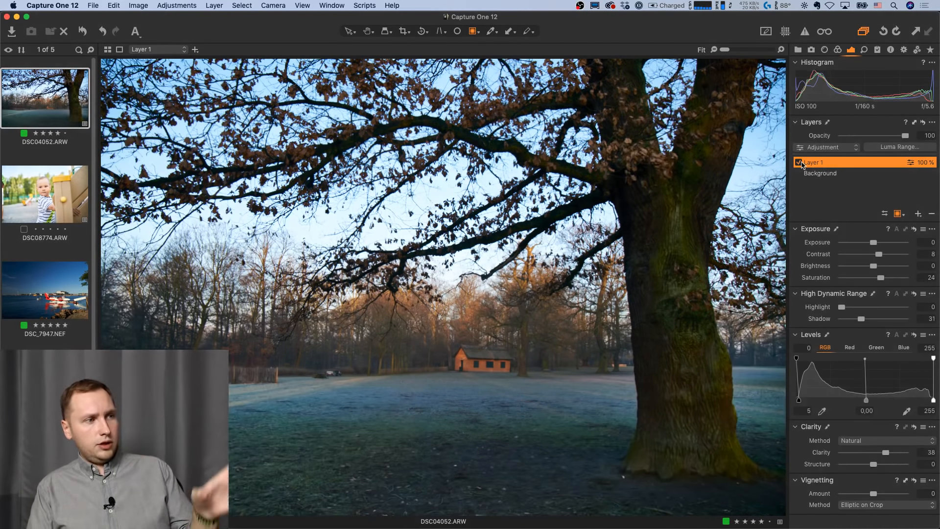
Compare the park photo with Layer 1 off and on, and check the extent of its radial mask with the overlay.
left_click(800, 163)
left_click(800, 163)
left_click(801, 163)
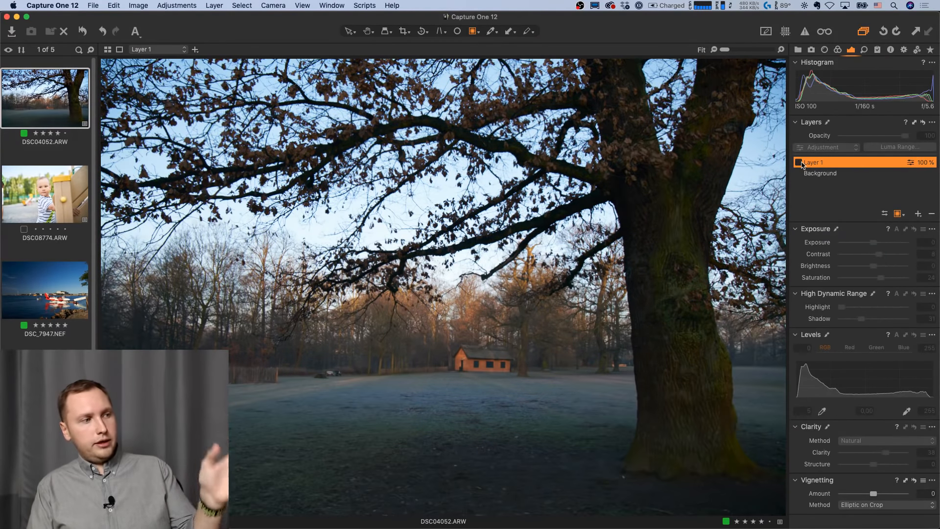
left_click(801, 164)
left_click(801, 164)
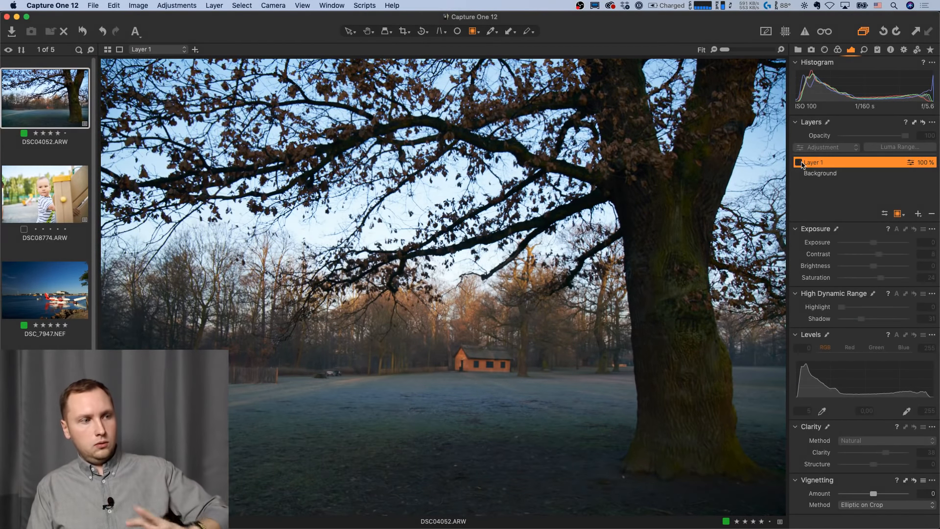
left_click(801, 163)
key("m")
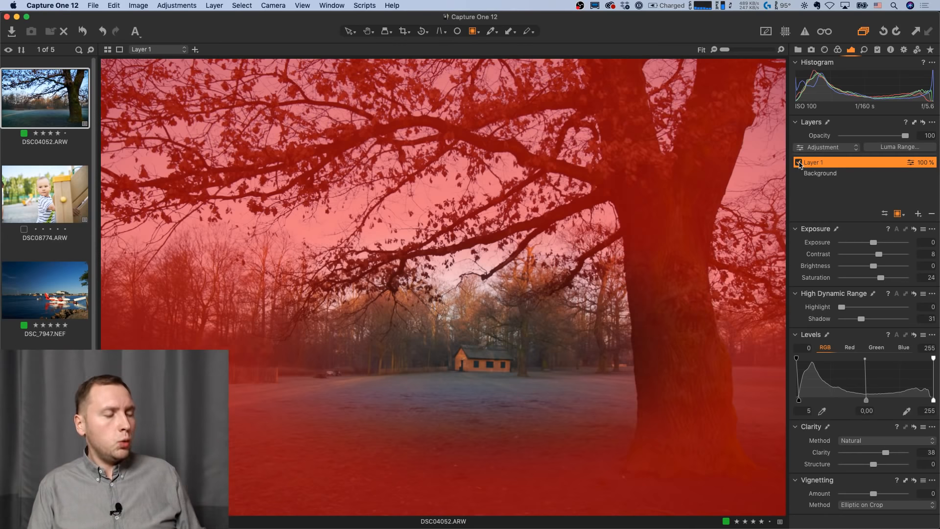
left_click(799, 163)
left_click(800, 163)
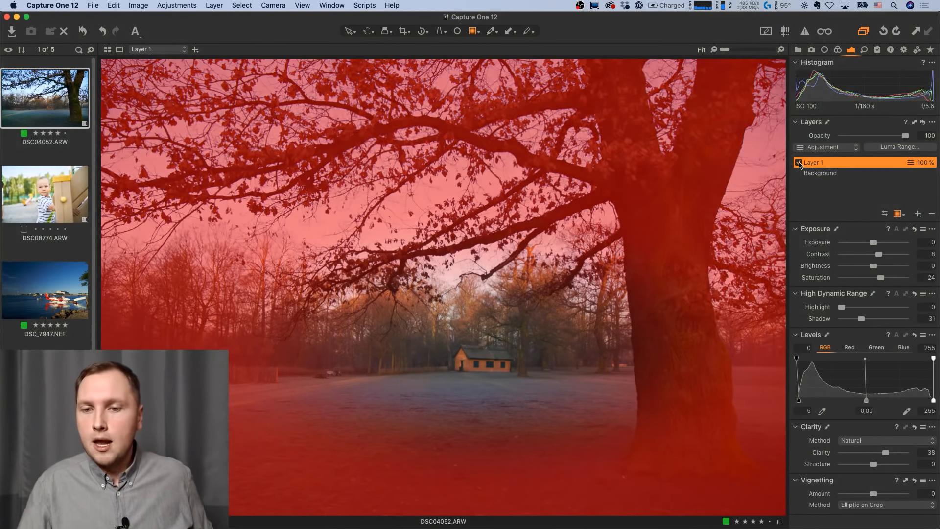
left_click(800, 163)
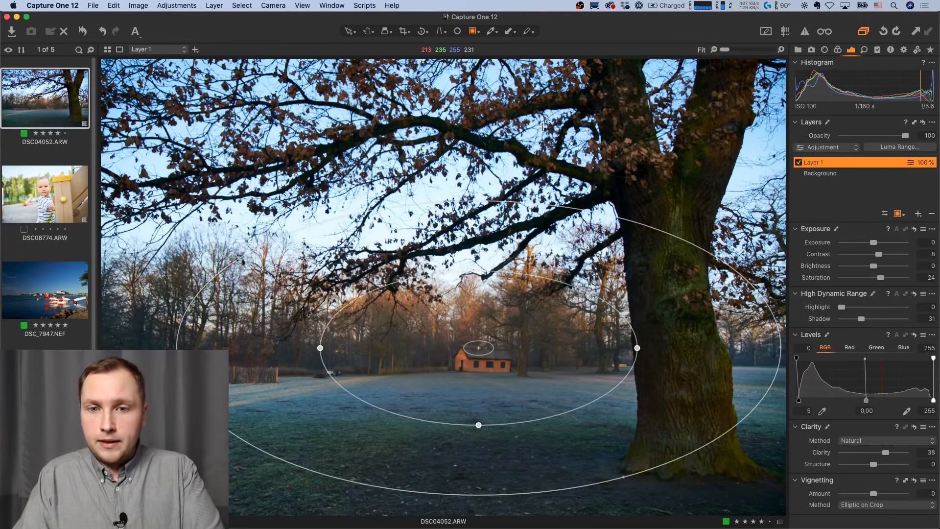
Open the portrait DSC_8237.NEF and place a radial gradient mask over the woman's face with Draw Mask Inside enabled.
scroll(52, 294, "down", 1)
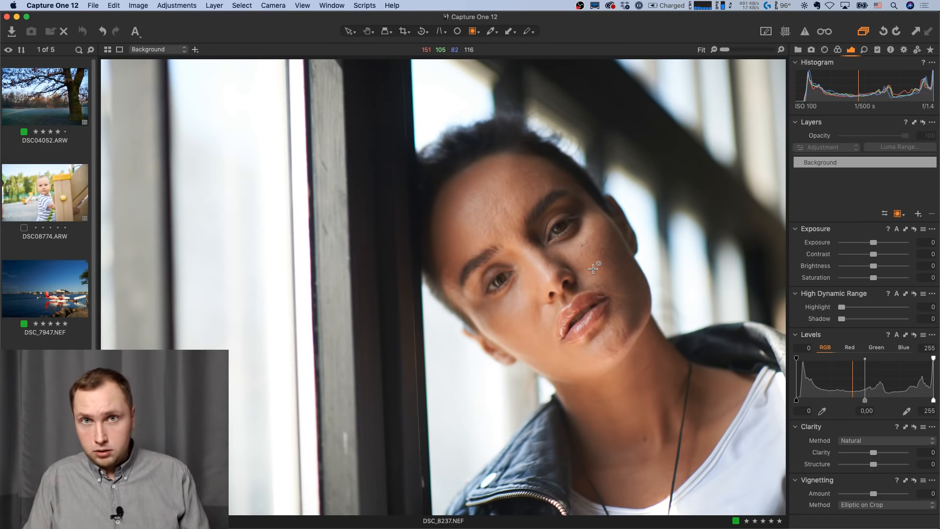
right_click(568, 257)
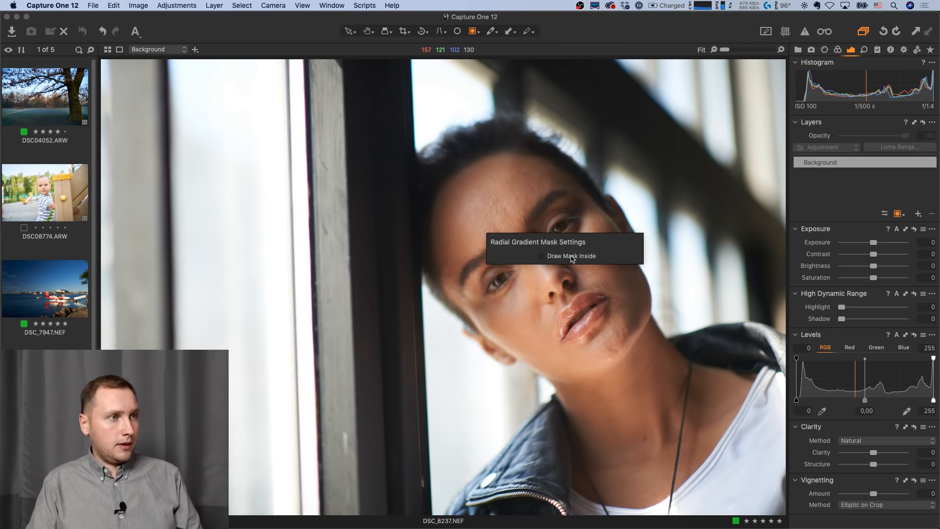
left_click_drag(518, 243, 661, 379)
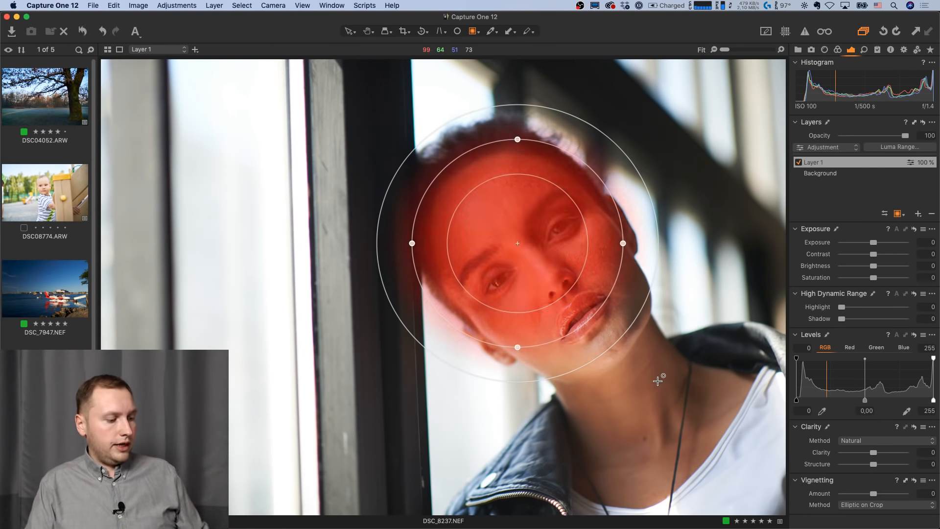
left_click_drag(596, 265, 604, 278)
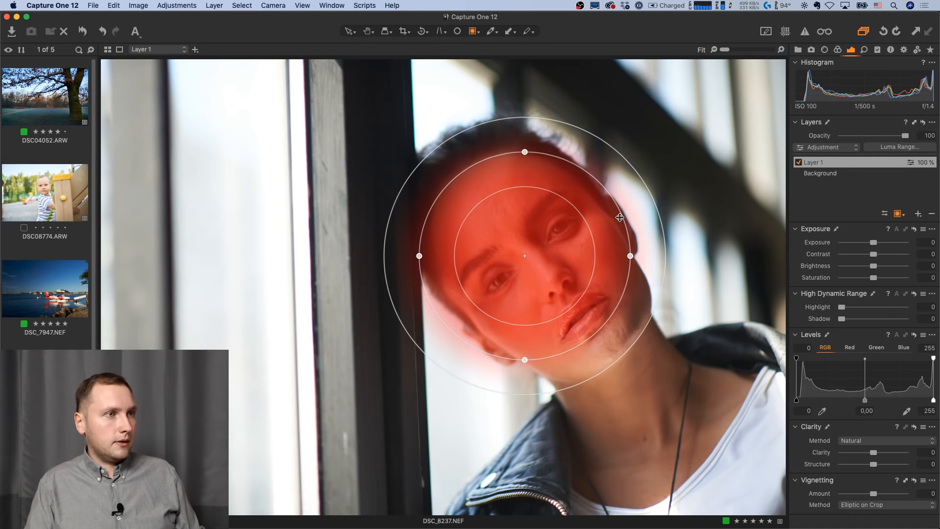
Fit the radial mask to the tilted head by rotating and lengthening its ellipse, widening its feathering and recentring it on the face.
left_click_drag(620, 218, 585, 194)
left_click_drag(601, 337, 622, 358)
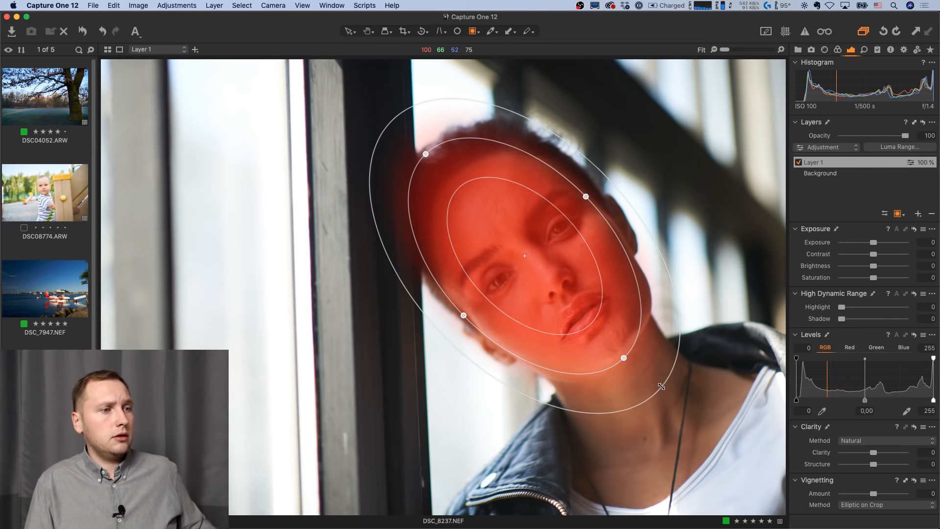
left_click_drag(661, 386, 720, 435)
left_click_drag(554, 214, 566, 227)
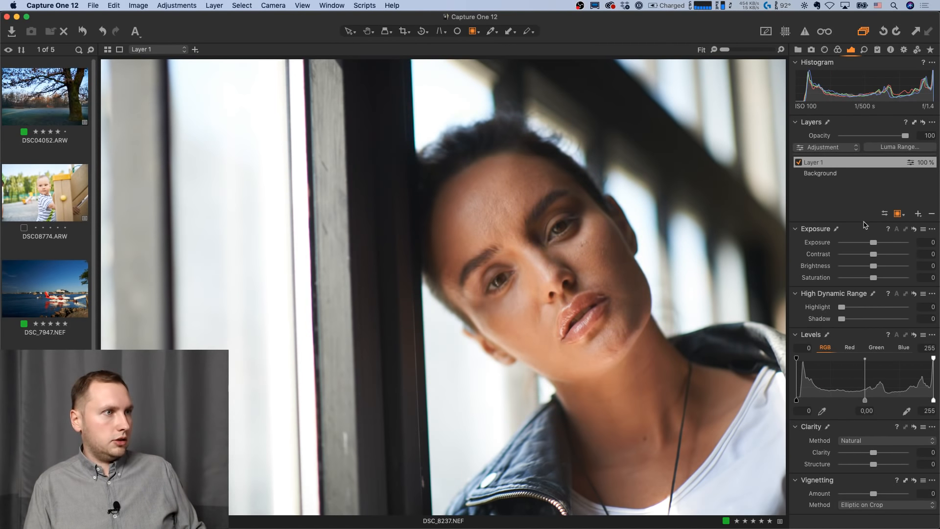
Display the mask overlay and rasterize Layer 1's radial mask.
key("m")
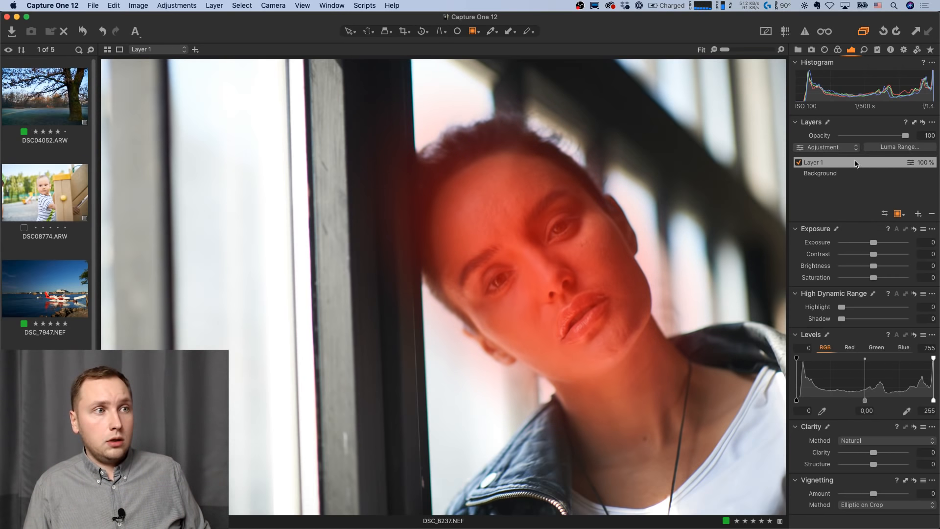
right_click(856, 164)
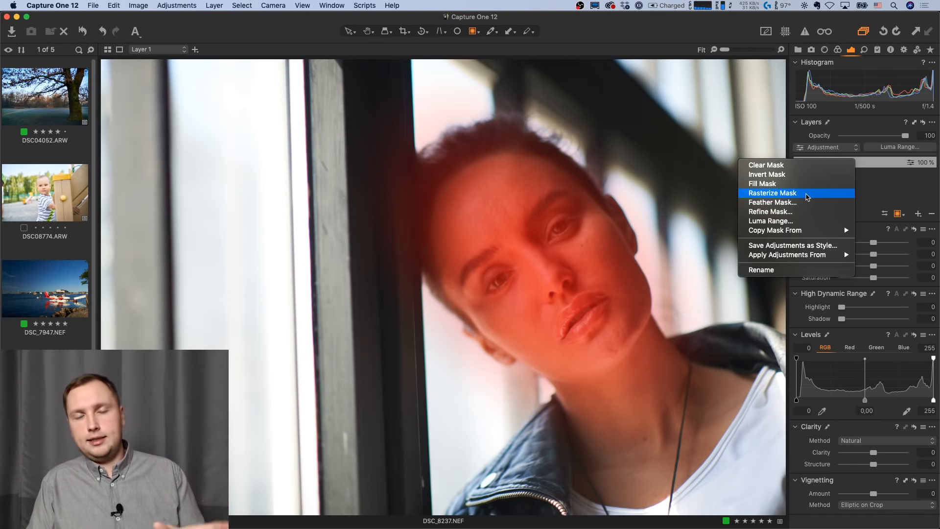
left_click(806, 195)
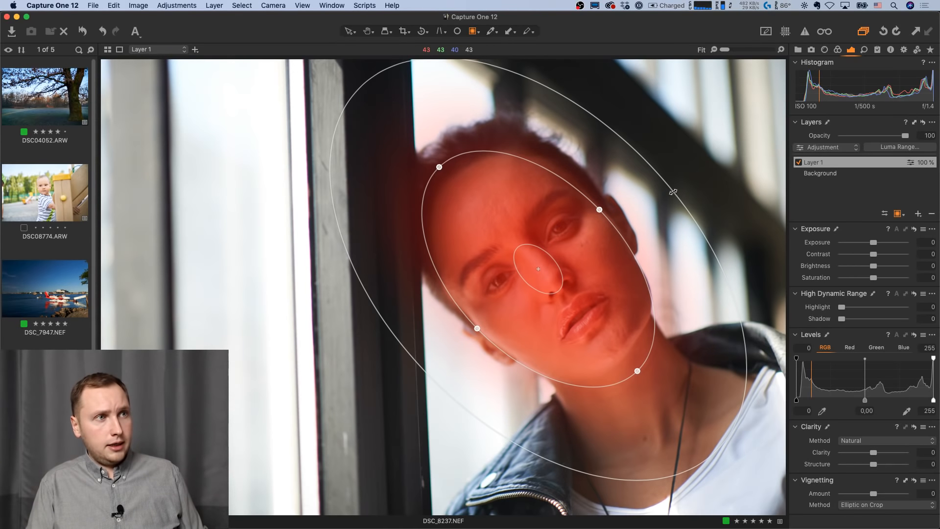
left_click_drag(651, 210, 672, 196)
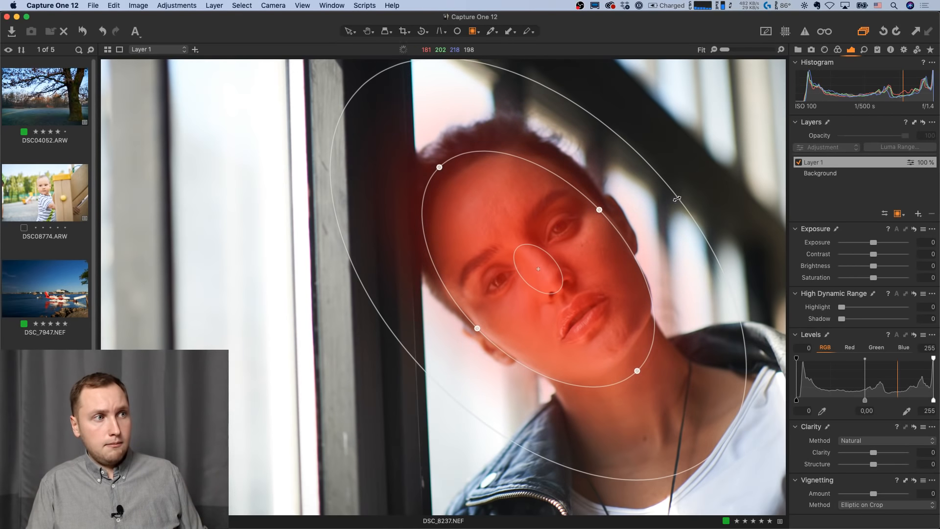
right_click(841, 165)
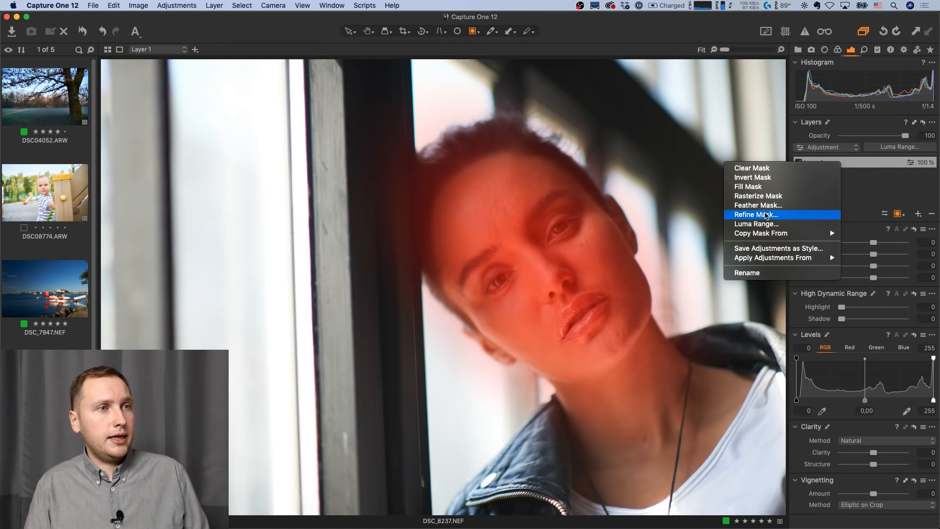
left_click(768, 197)
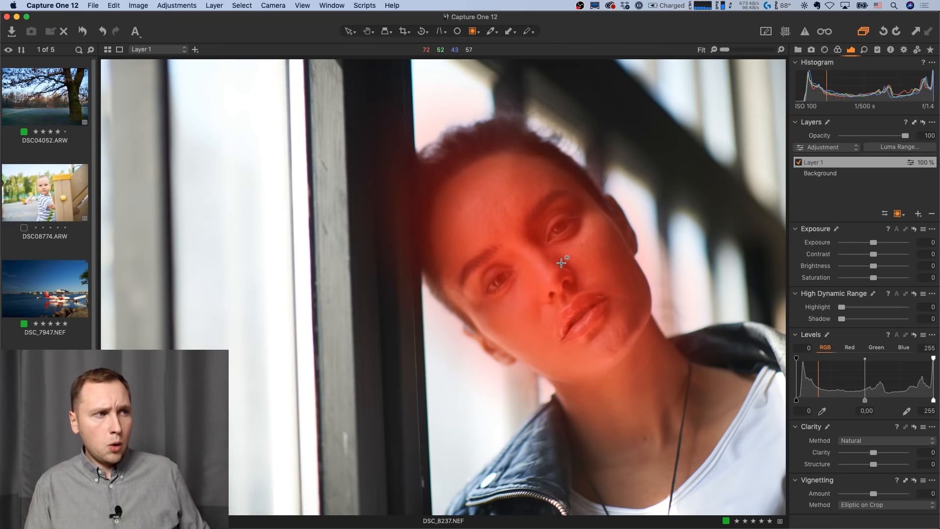
Refine Layer 1's mask with a radius of 300 and inspect its edges around the ear, jaw and neck.
right_click(846, 165)
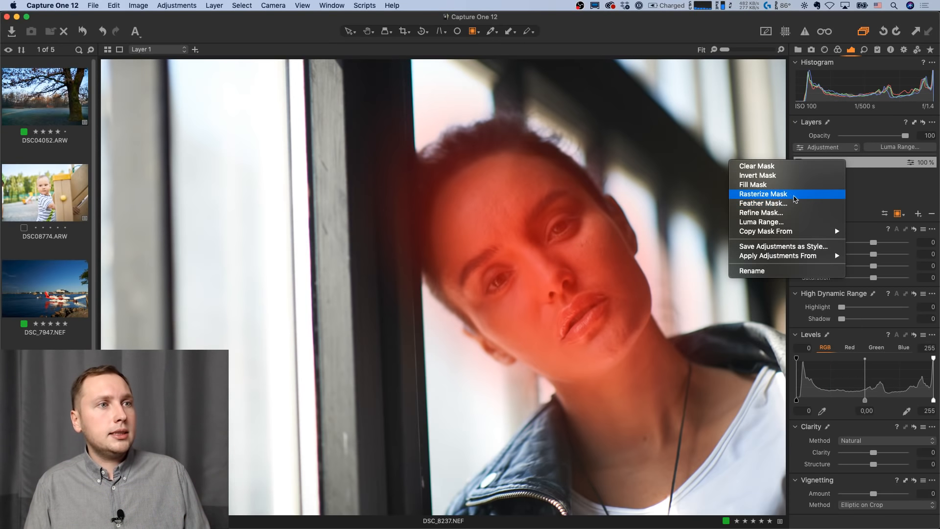
left_click(788, 216)
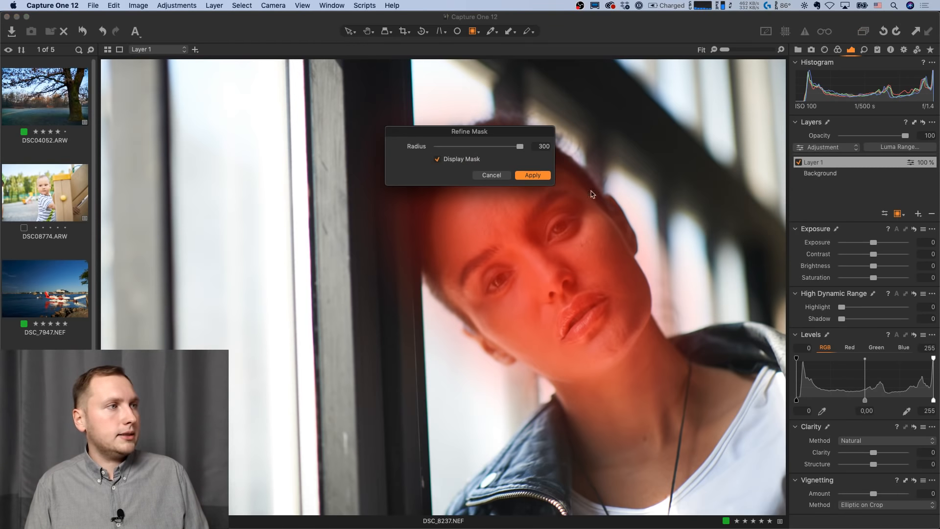
left_click(534, 175)
scroll(636, 275, "up", 2)
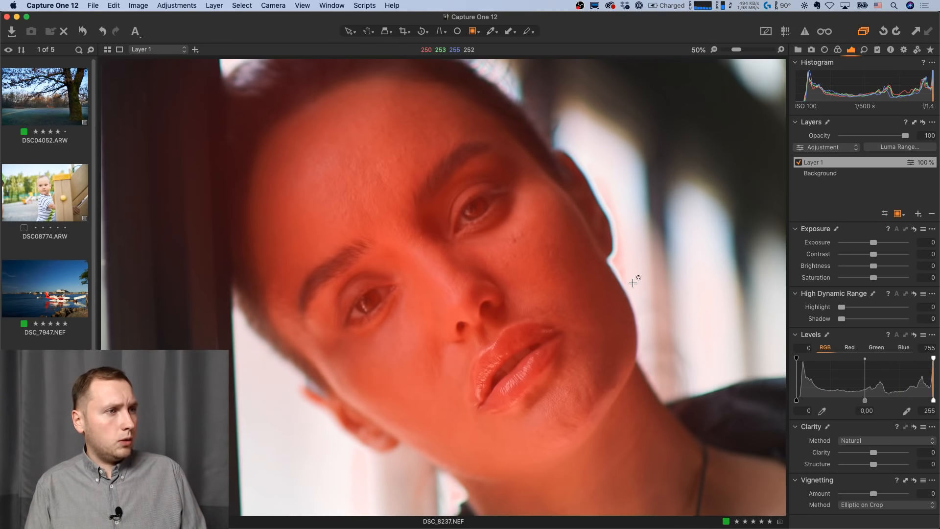
left_click_drag(617, 381, 647, 210)
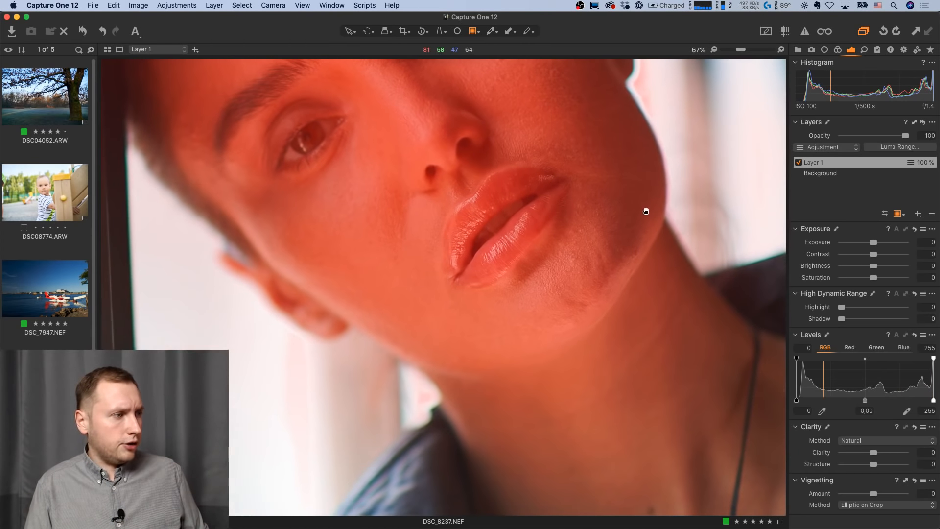
left_click_drag(482, 248, 553, 278)
scroll(552, 278, "down", 1)
scroll(364, 309, "up", 2)
scroll(363, 308, "down", 3)
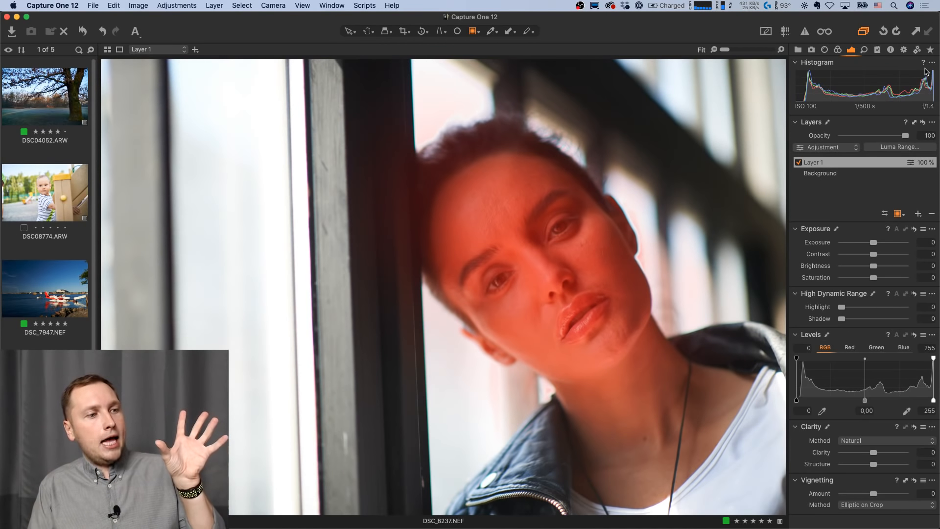
Preview the Portrait Styles user styles and apply 41 Blowing in the Wind to the selected layer.
left_click(878, 50)
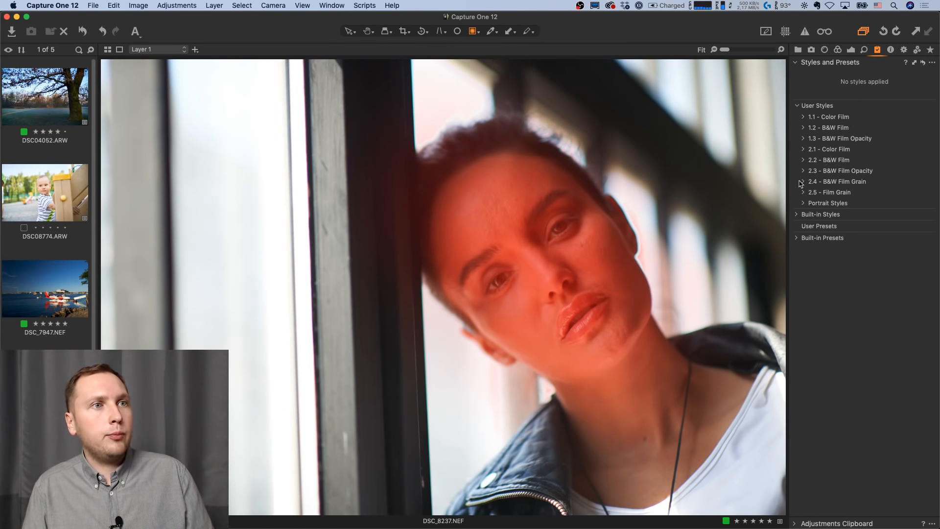
left_click(804, 202)
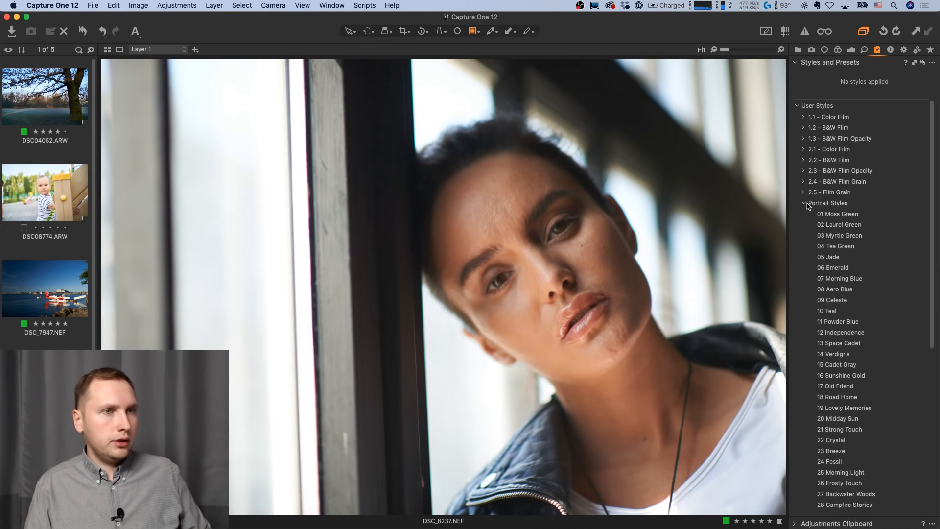
scroll(843, 274, "down", 4)
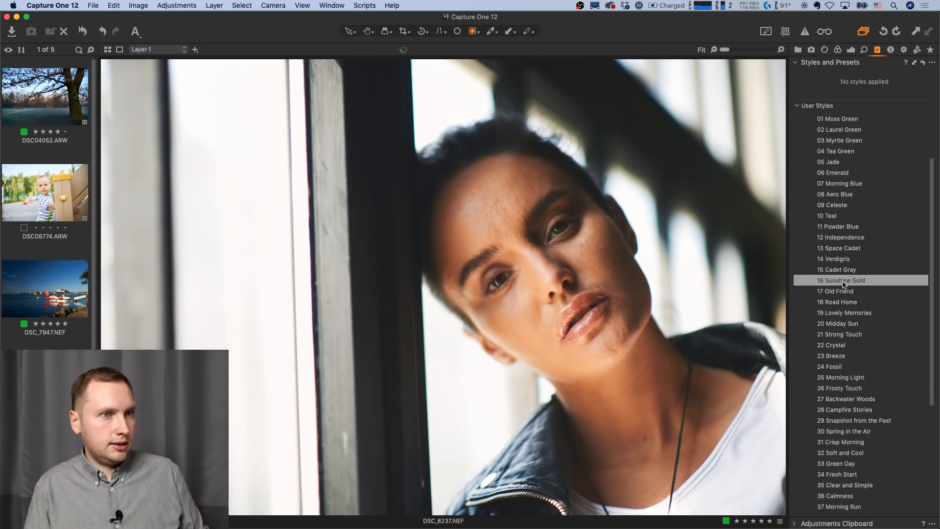
scroll(841, 321, "down", 5)
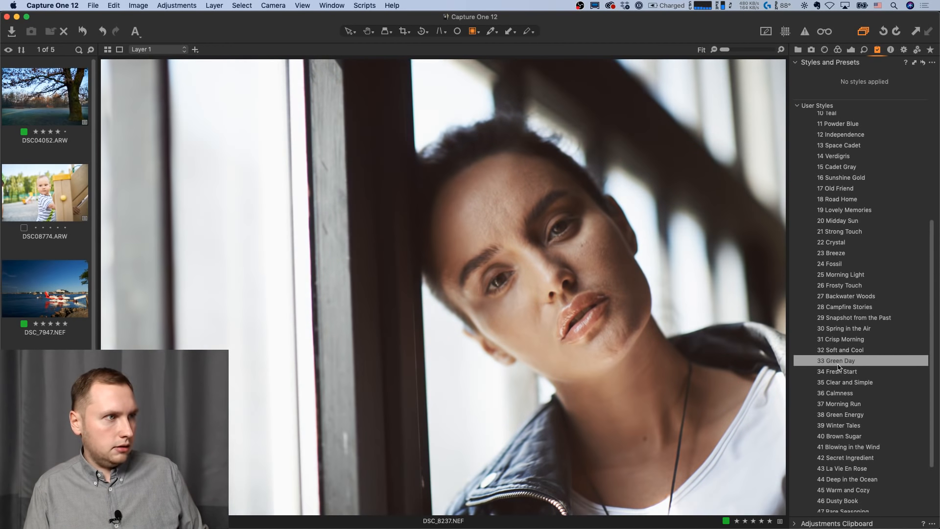
scroll(839, 367, "down", 4)
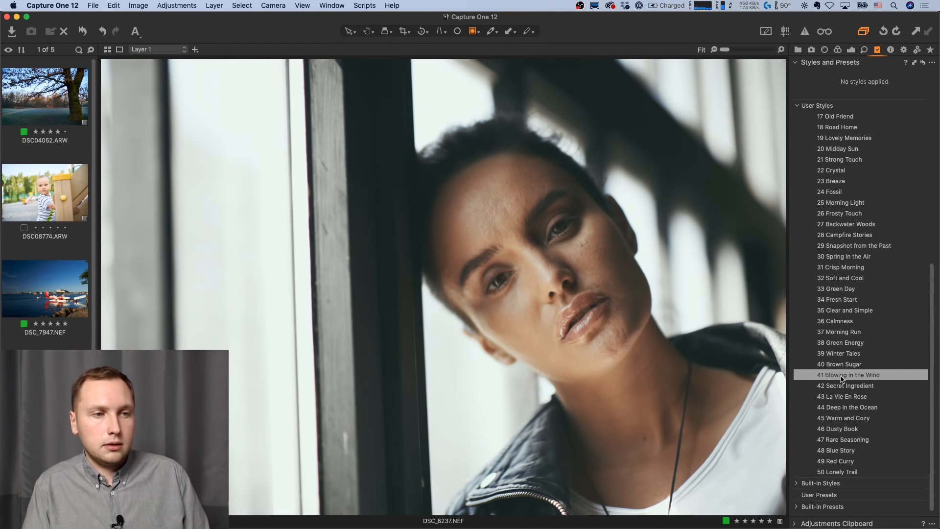
right_click(842, 380)
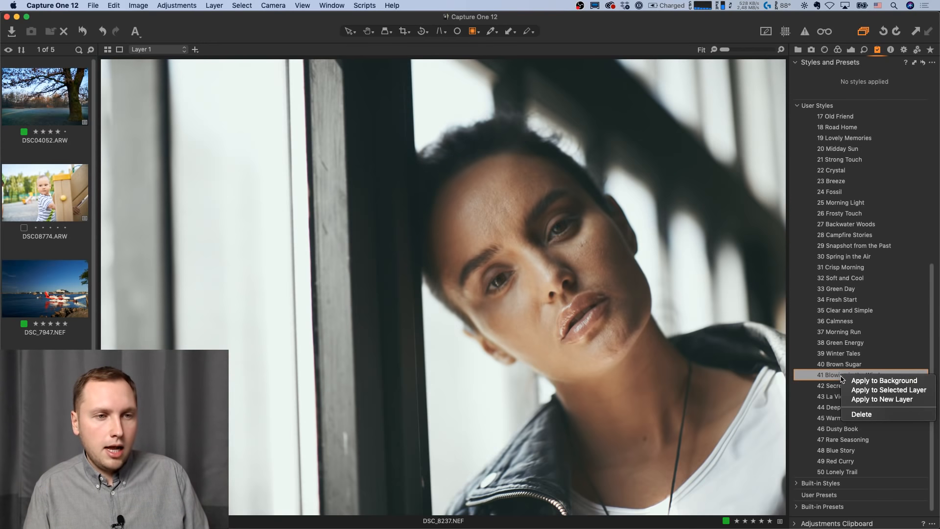
left_click(877, 390)
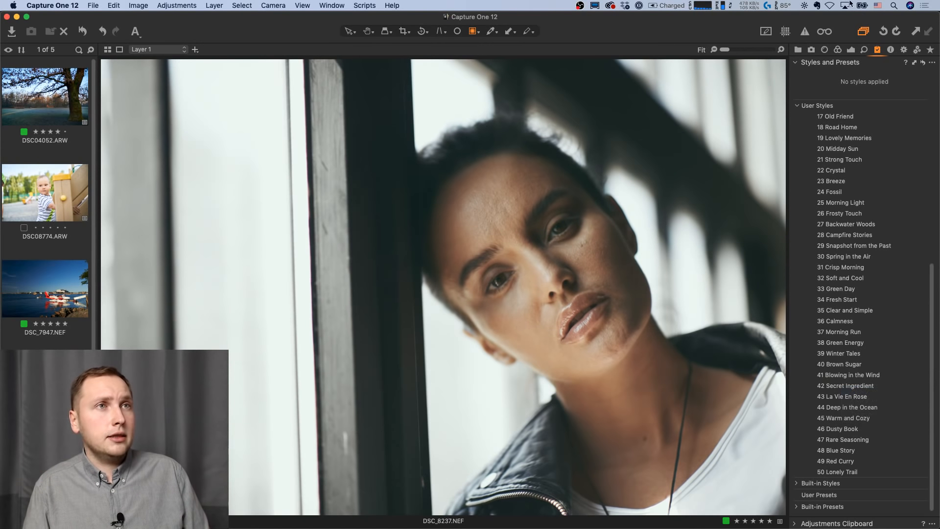
Lower Layer 1's opacity to 46 and compare the portrait with the layer off and on.
left_click(851, 50)
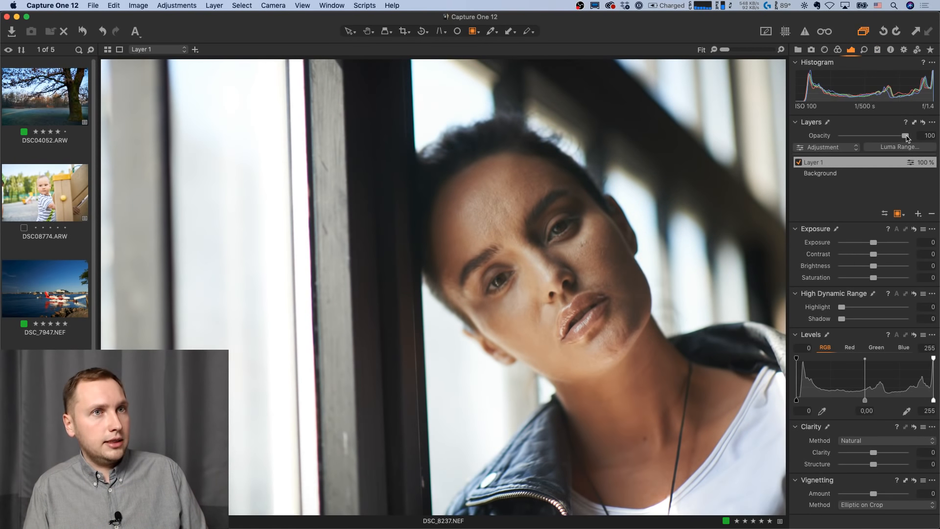
left_click_drag(907, 139, 871, 139)
left_click(799, 166)
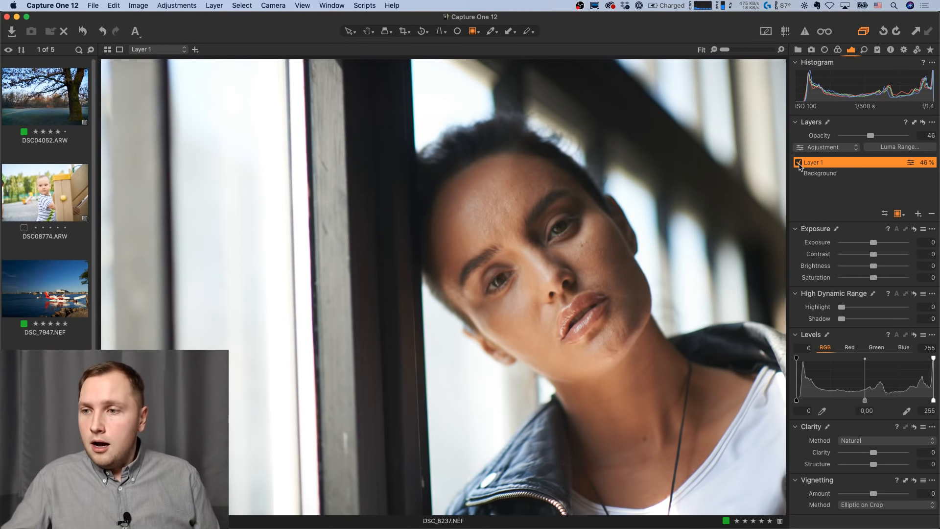
Switch to the web browser and look through the Portrait Styles key features and sample portrait on the 1styles.pro page.
mouse_move(10, 336)
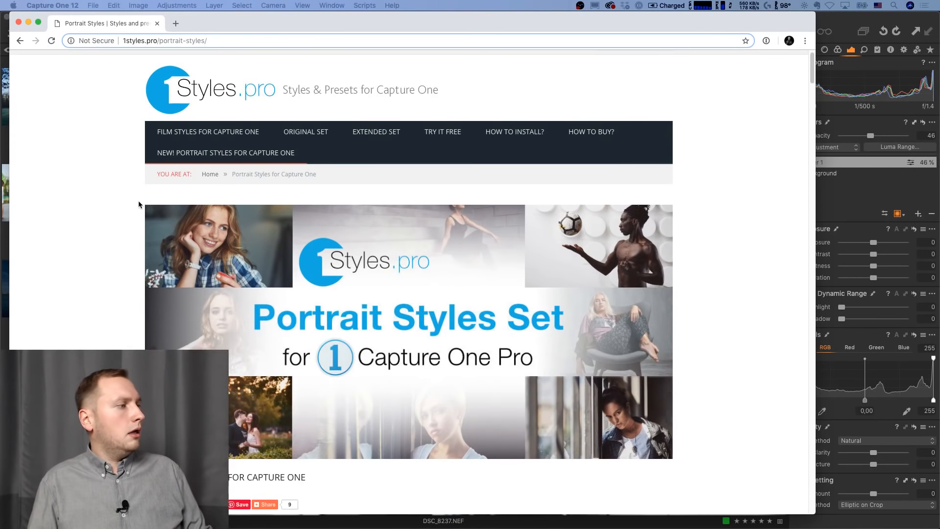
scroll(139, 204, "down", 8)
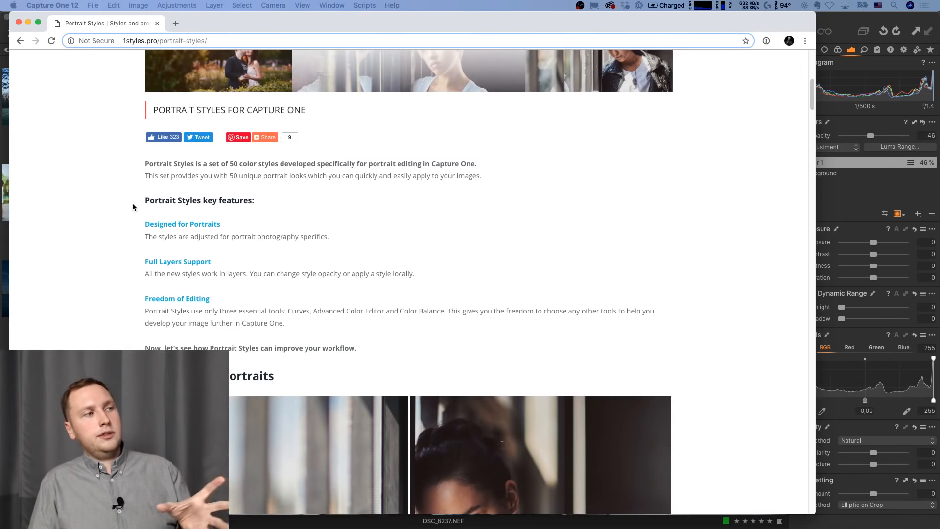
scroll(132, 207, "down", 5)
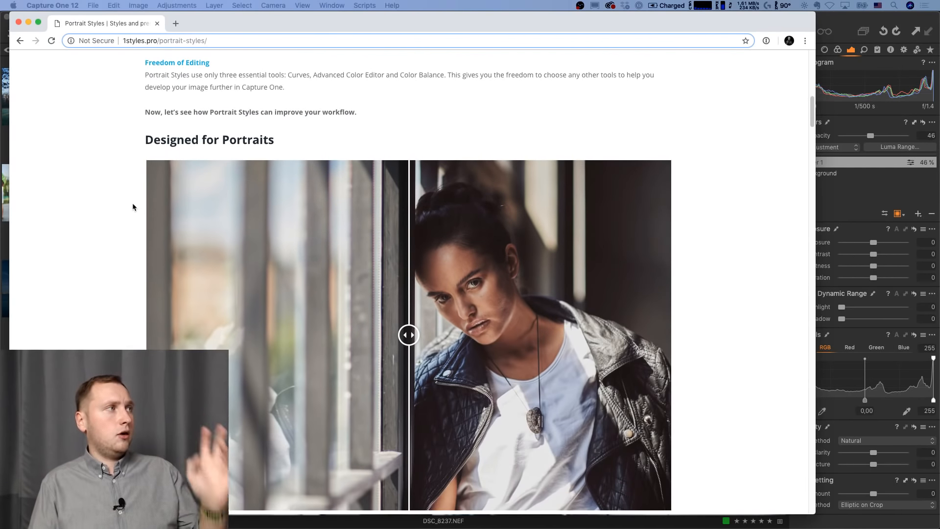
scroll(132, 206, "up", 4)
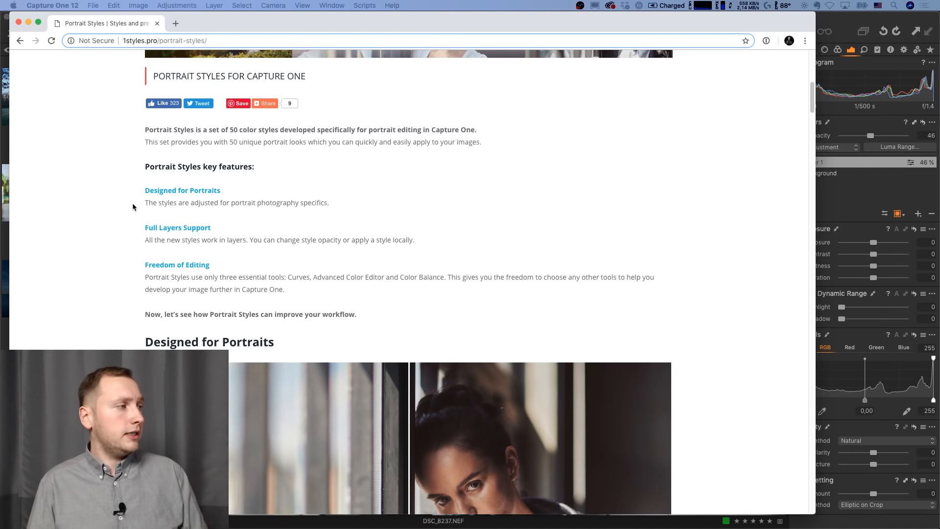
Examine the before-and-after portrait comparisons in the Designed for Portraits section of the Portrait Styles page.
scroll(133, 205, "down", 10)
scroll(132, 204, "down", 6)
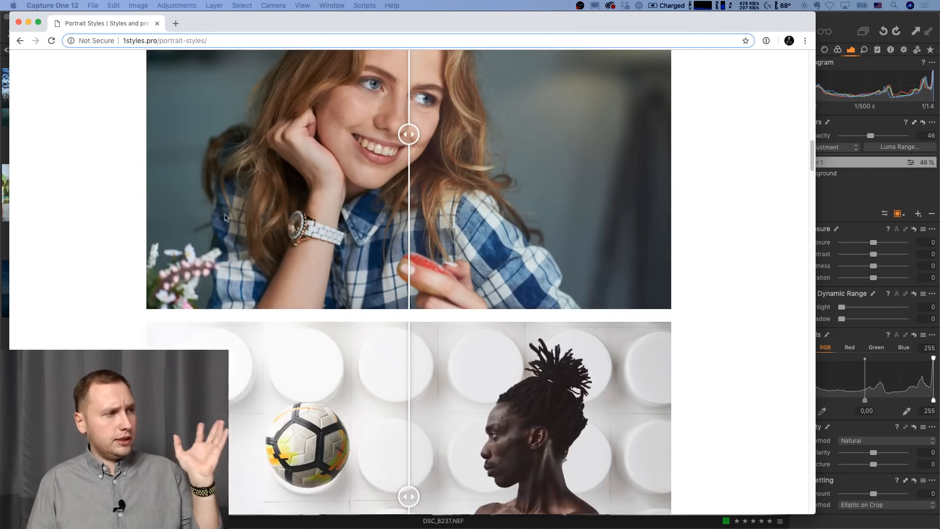
scroll(413, 223, "up", 2)
mouse_move(413, 223)
left_mouse_down()
mouse_move(175, 222)
mouse_move(630, 222)
mouse_move(301, 222)
mouse_move(721, 235)
mouse_move(329, 225)
mouse_move(664, 204)
mouse_move(437, 189)
mouse_move(413, 224)
left_mouse_up()
scroll(397, 242, "down", 8)
scroll(409, 222, "up", 1)
scroll(410, 231, "up", 1)
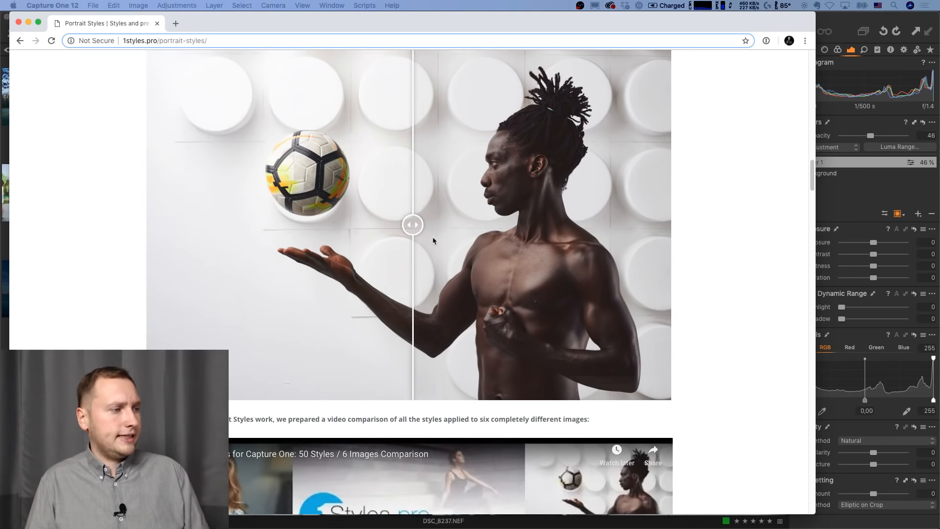
Read through the Portrait Styles page's layer opacity and local mask examples, free styles offer and purchase details.
scroll(404, 249, "down", 7)
scroll(404, 250, "down", 3)
scroll(184, 259, "down", 5)
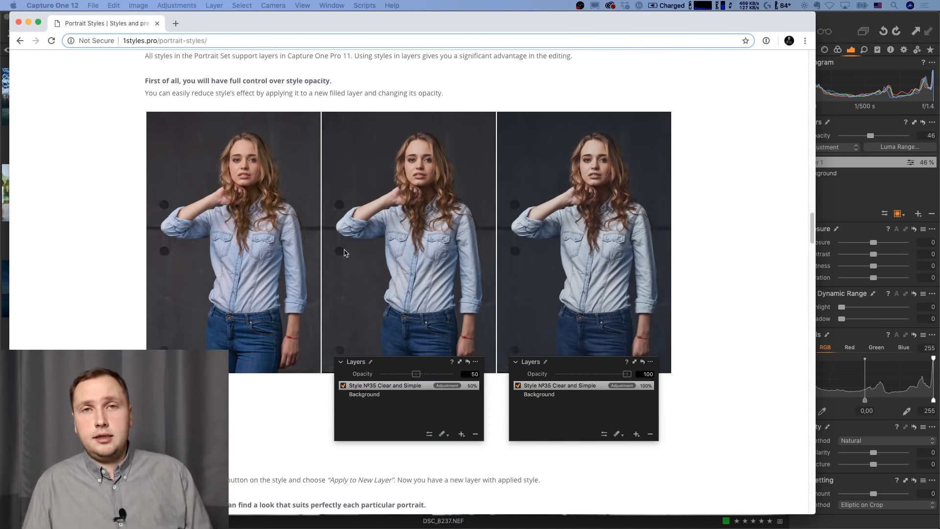
scroll(344, 252, "down", 10)
scroll(345, 252, "down", 20)
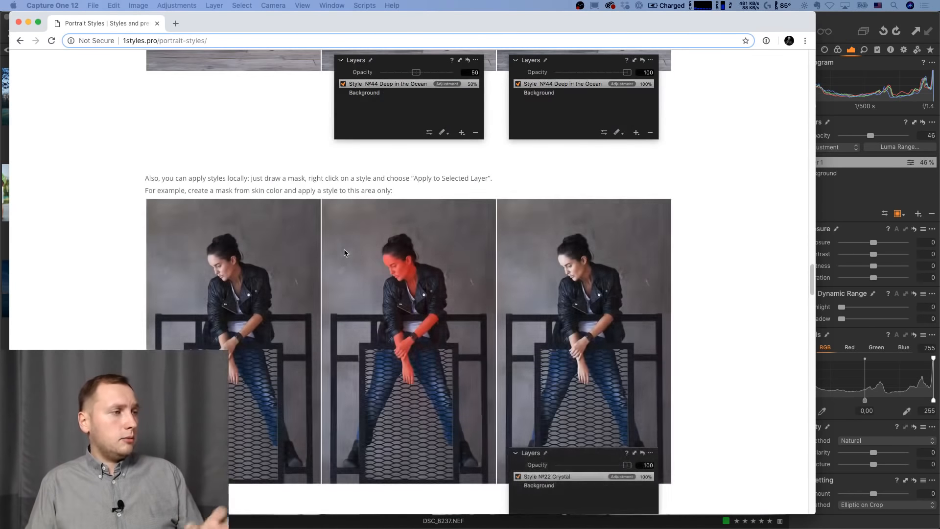
scroll(344, 253, "down", 15)
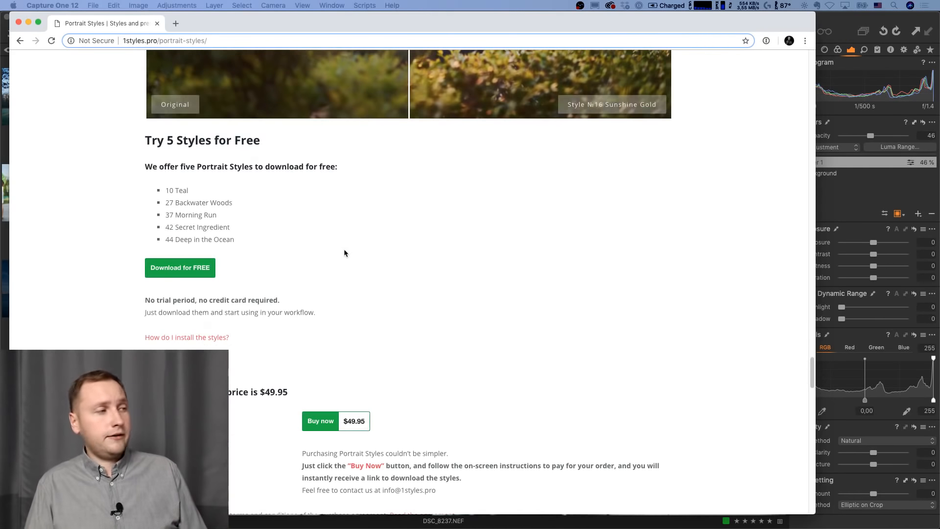
scroll(345, 252, "down", 4)
scroll(345, 250, "up", 1)
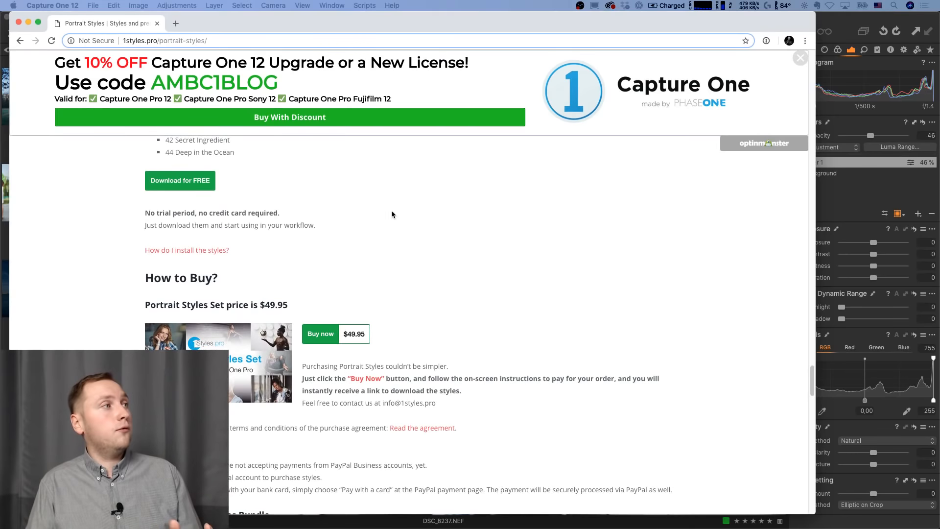
Dismiss the discount banner, minimize the web browser and switch back to Capture One 12.
left_click(801, 57)
scroll(245, 159, "up", 3)
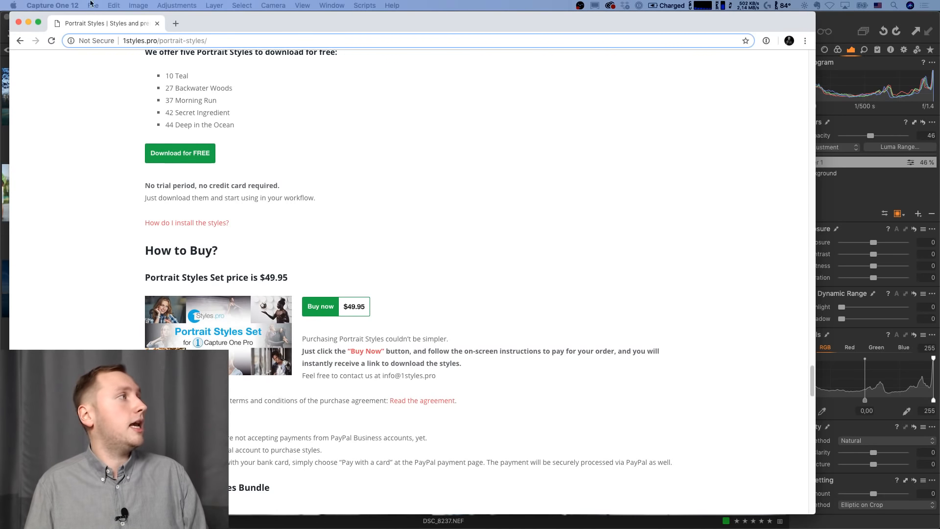
left_click(28, 23)
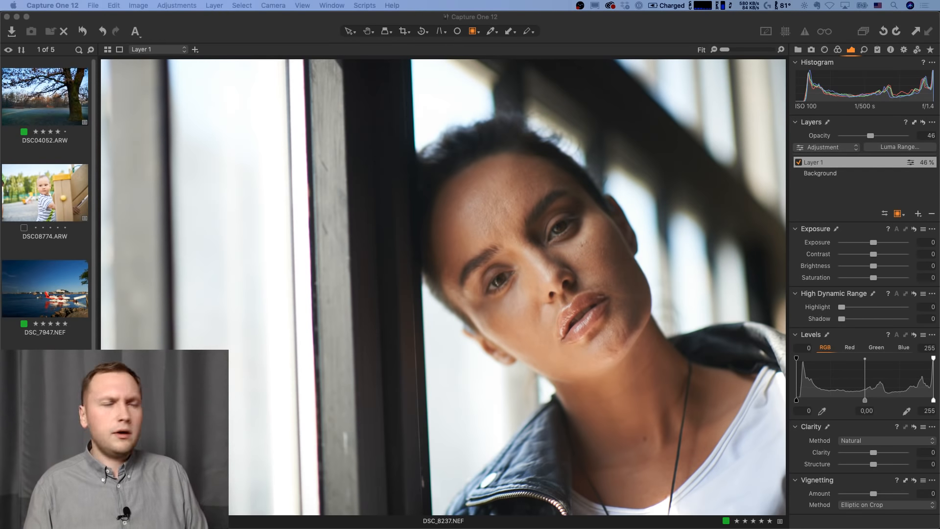
left_click(660, 45)
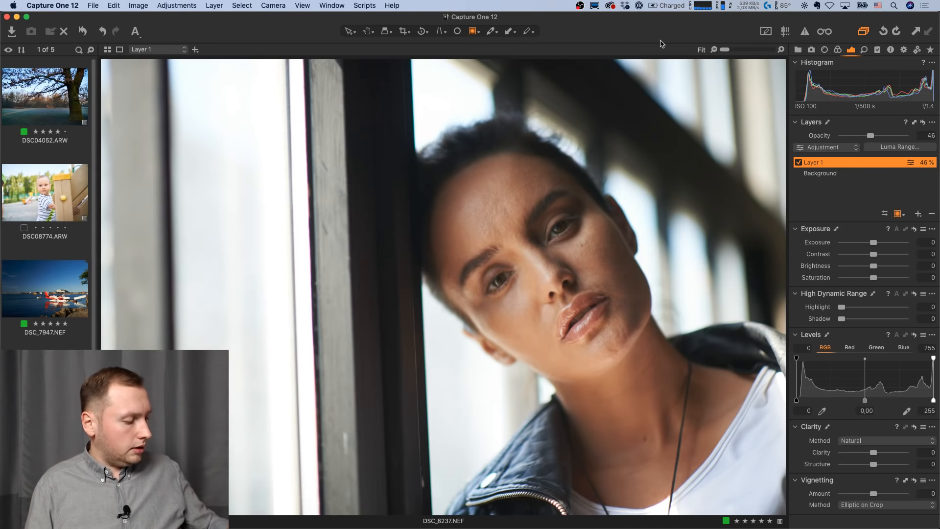
Hide the tools and image browser to view the portrait alone, and restore both.
key("super+t")
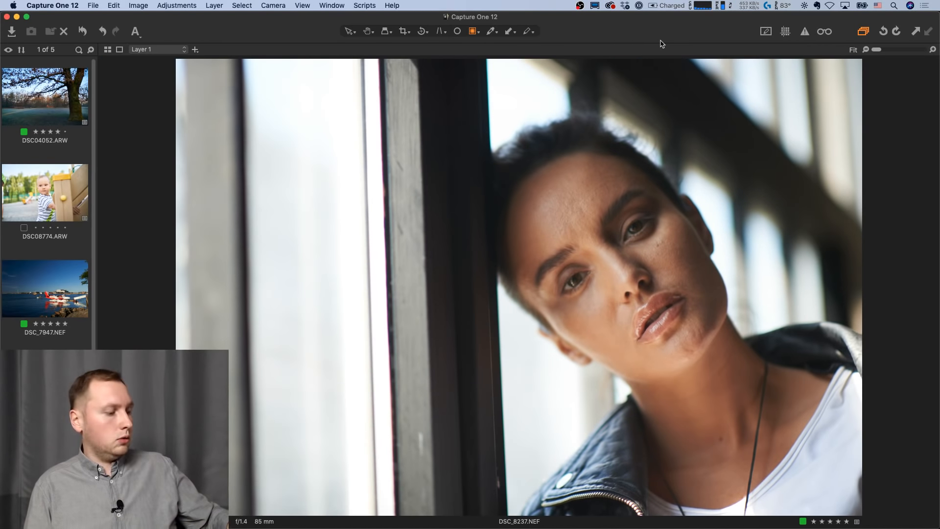
key("super+shift+b")
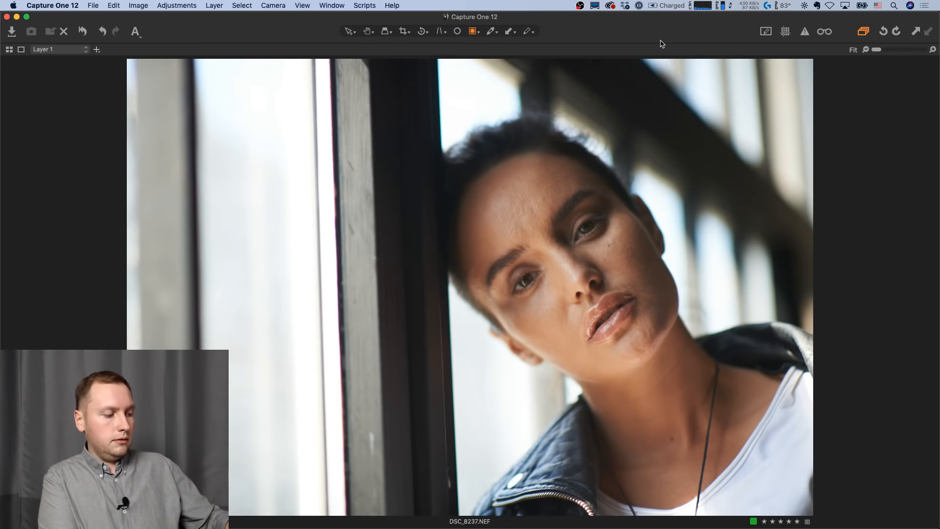
key("super+shift+b")
key("super+t")
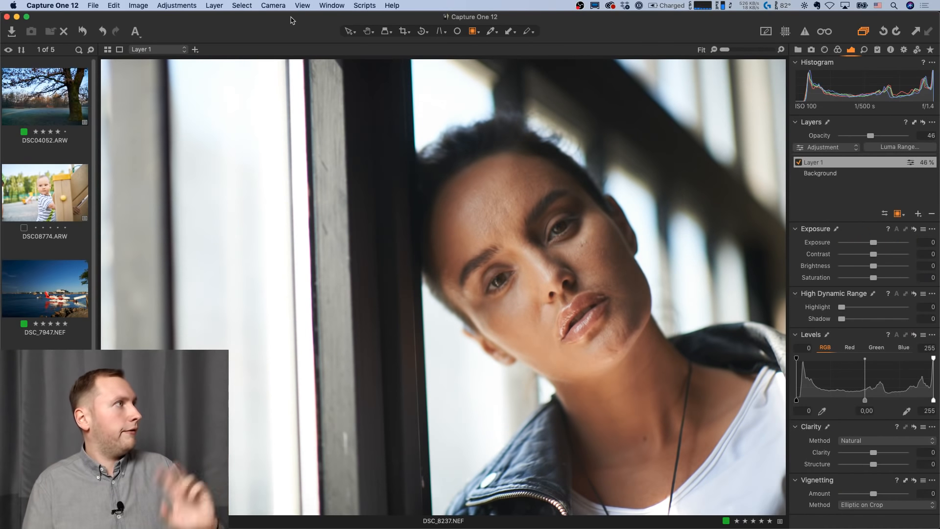
View the portrait in full screen, reveal the tools there and return to the normal window.
left_click(302, 5)
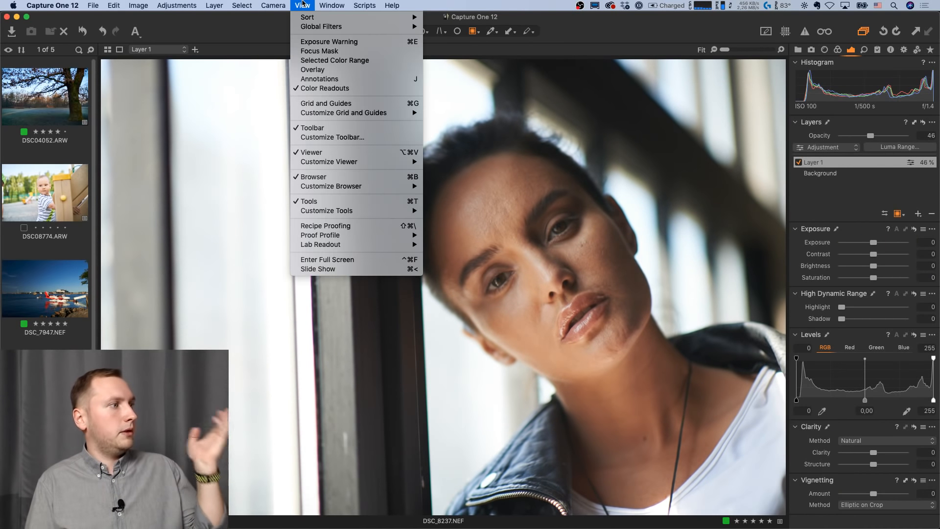
left_click(343, 260)
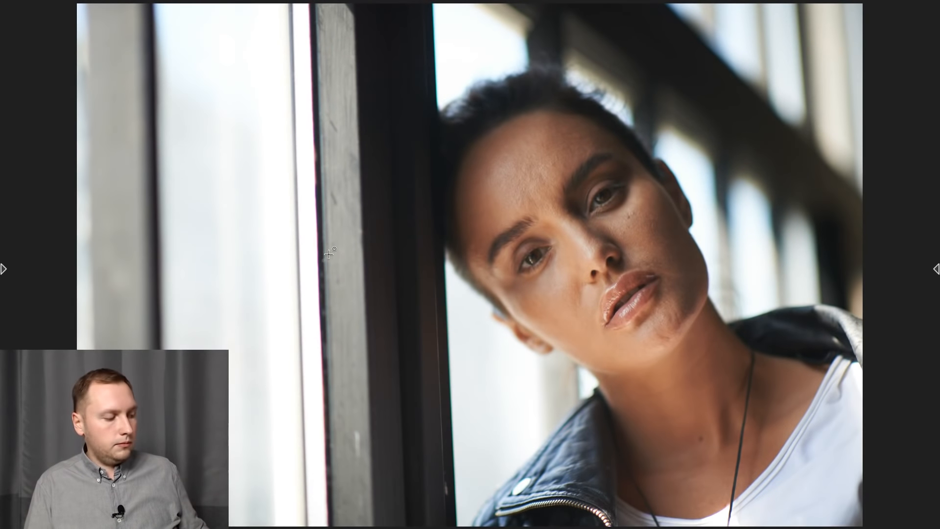
key("super+Tab")
key("super+Tab")
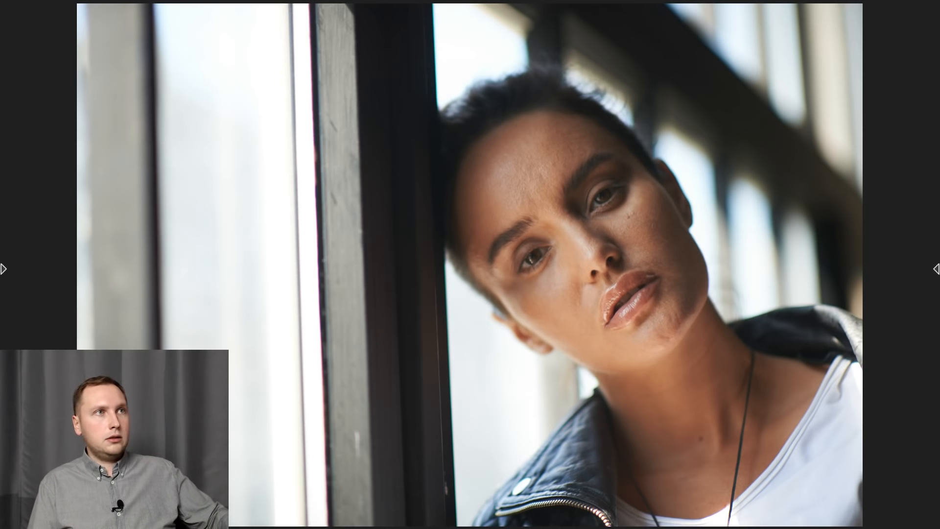
key("super+t")
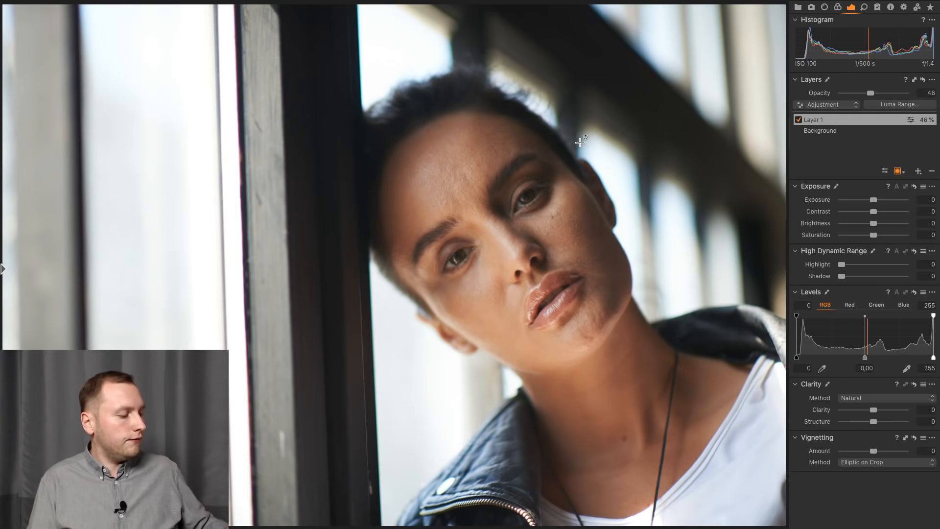
key("ctrl+super+f")
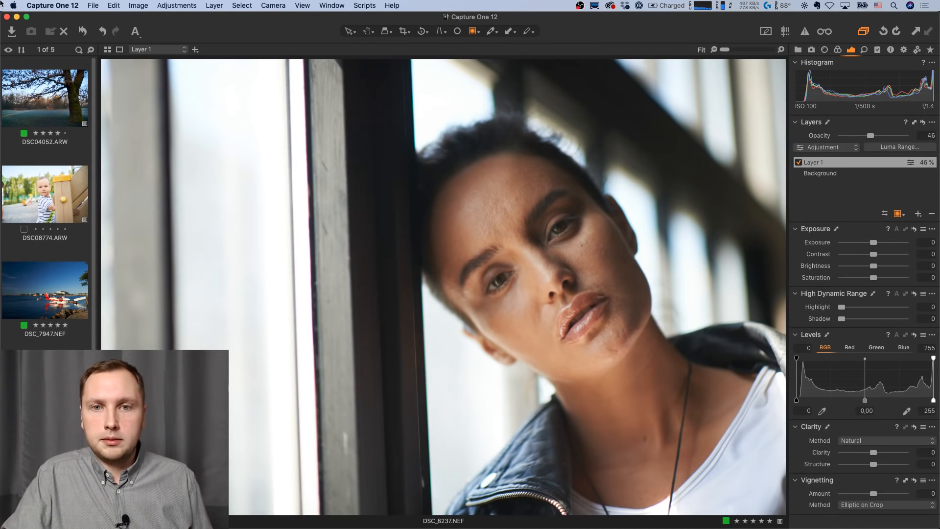
mouse_move(0, 153)
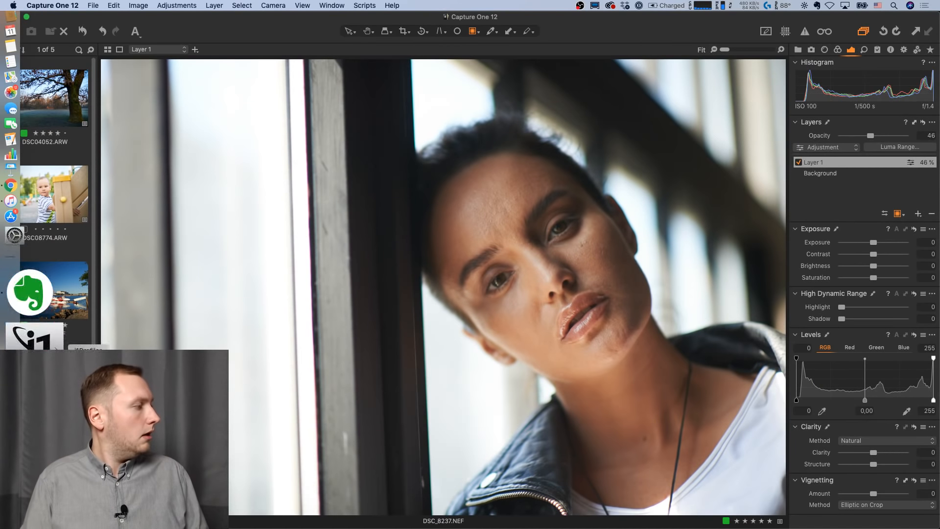
left_click(31, 267)
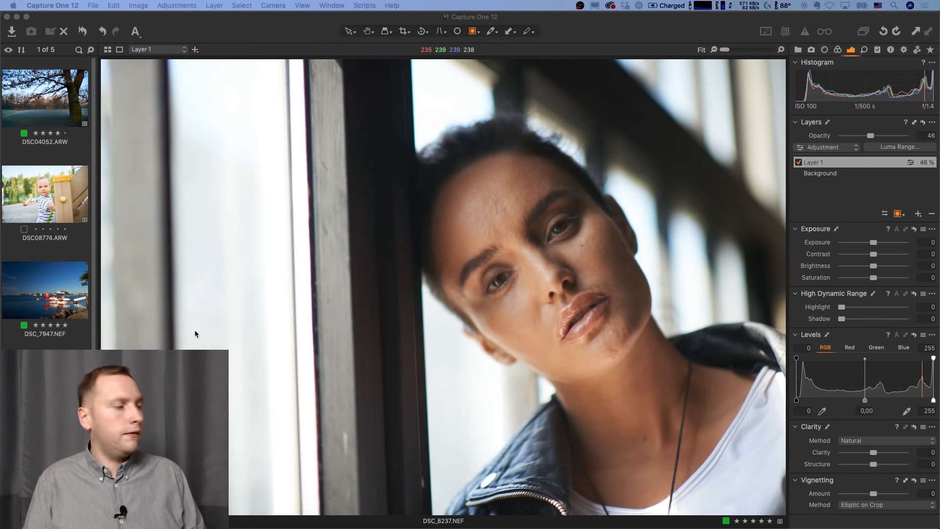
mouse_move(5, 294)
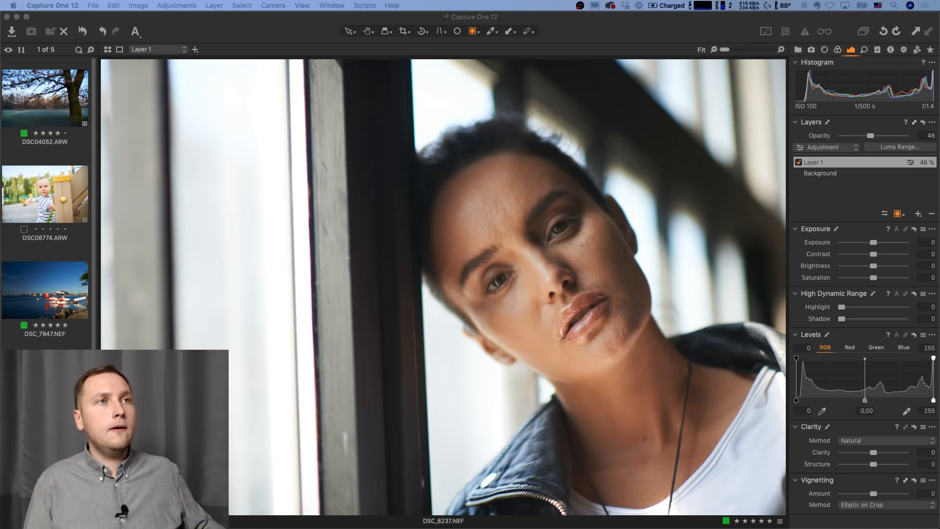
Open the 2.2. Linear Gradient user collection from the library and return to the exposure tools.
left_click(798, 50)
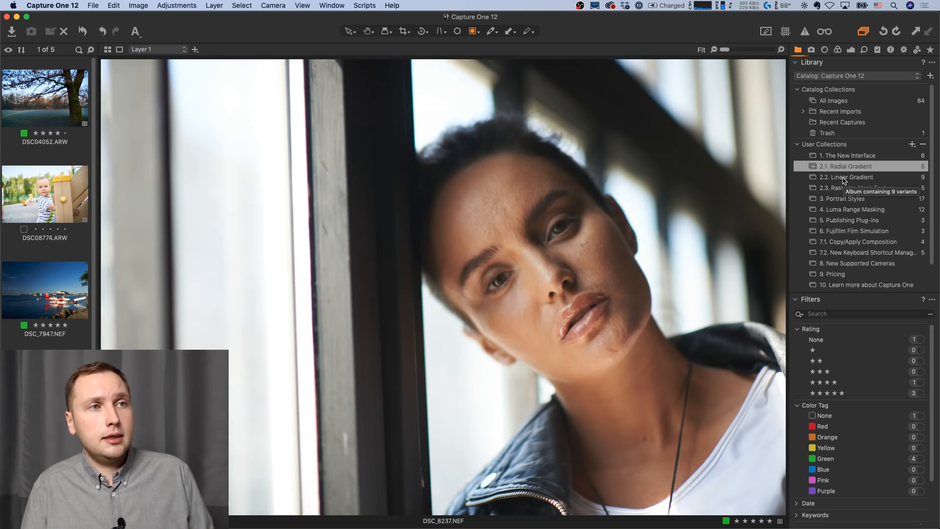
left_click(845, 181)
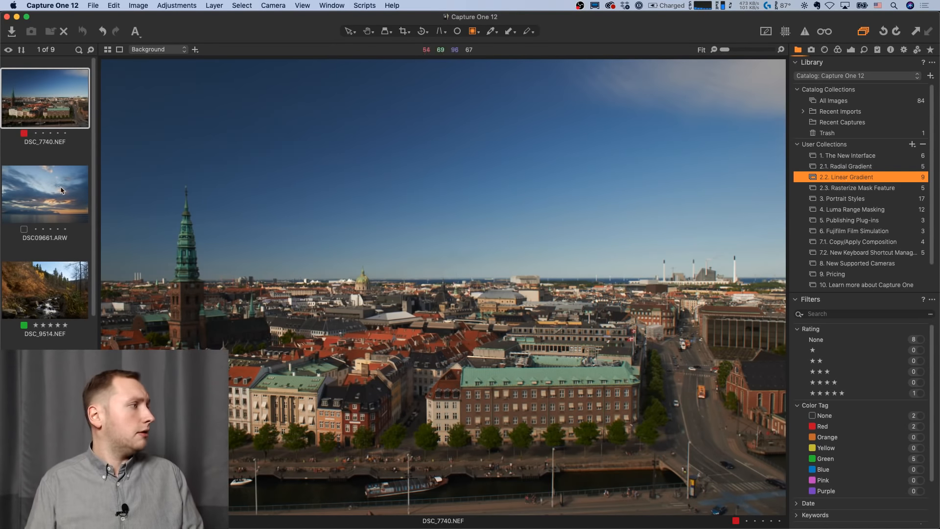
left_click(852, 51)
Draw a linear gradient mask over the sky of DSC_7740.NEF, fading out below the skyline, and shift it slightly upward.
left_click(475, 31)
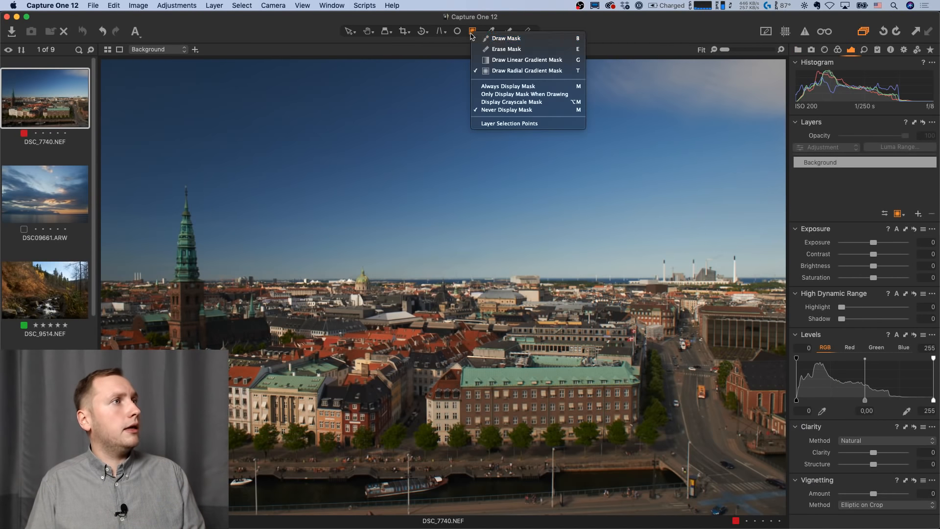
left_click(546, 60)
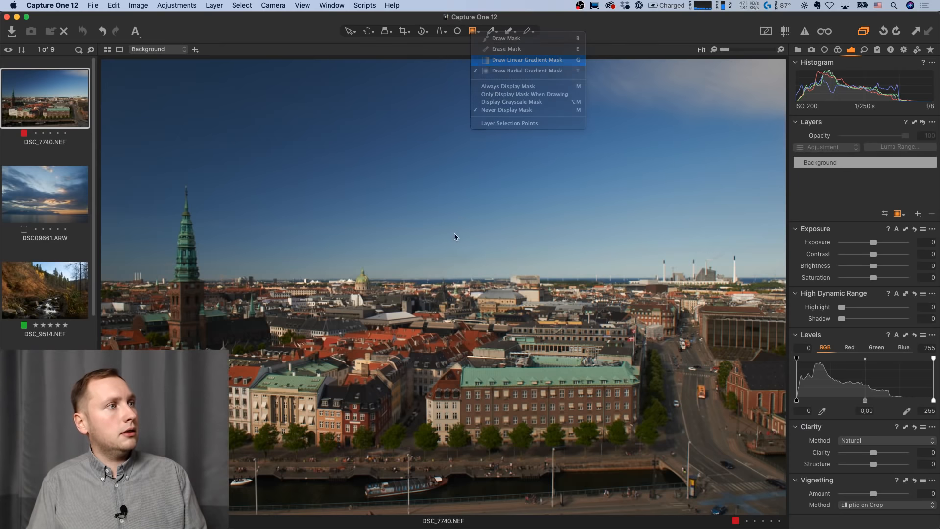
left_click_drag(450, 307, 451, 395)
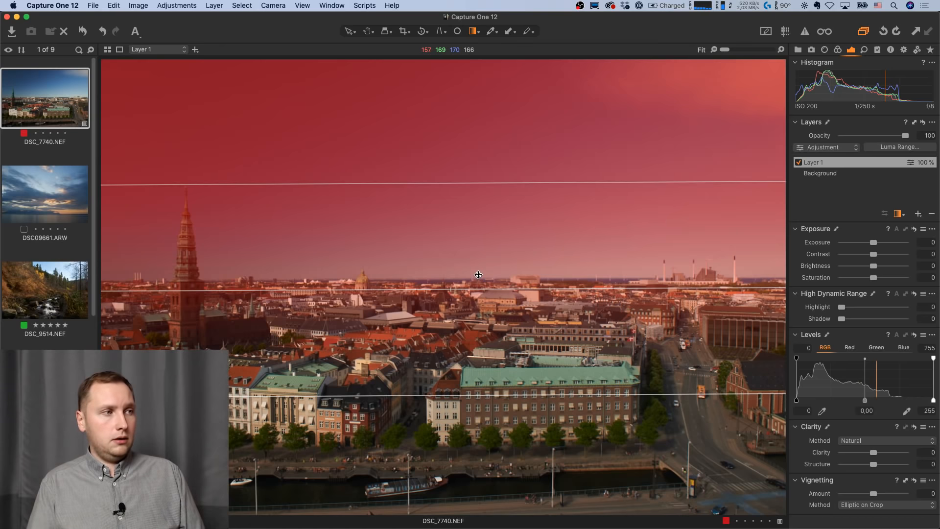
mouse_move(479, 275)
left_mouse_down()
mouse_move(477, 256)
mouse_move(476, 265)
left_mouse_up()
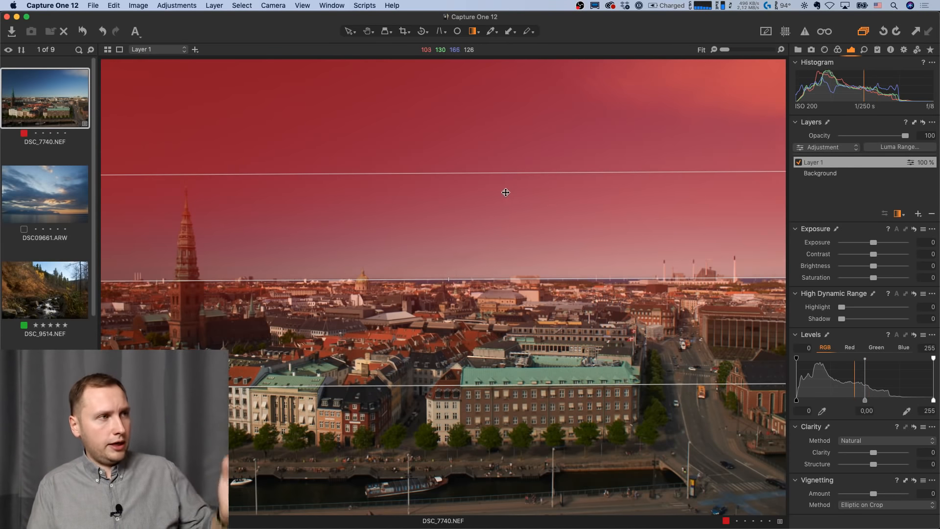
Narrow and widen the linear gradient symmetrically, and move it so its centre line lies over the rooftops below the horizon.
left_click_drag(505, 172, 513, 273)
left_click_drag(511, 320, 509, 198)
left_click_drag(509, 231, 527, 175)
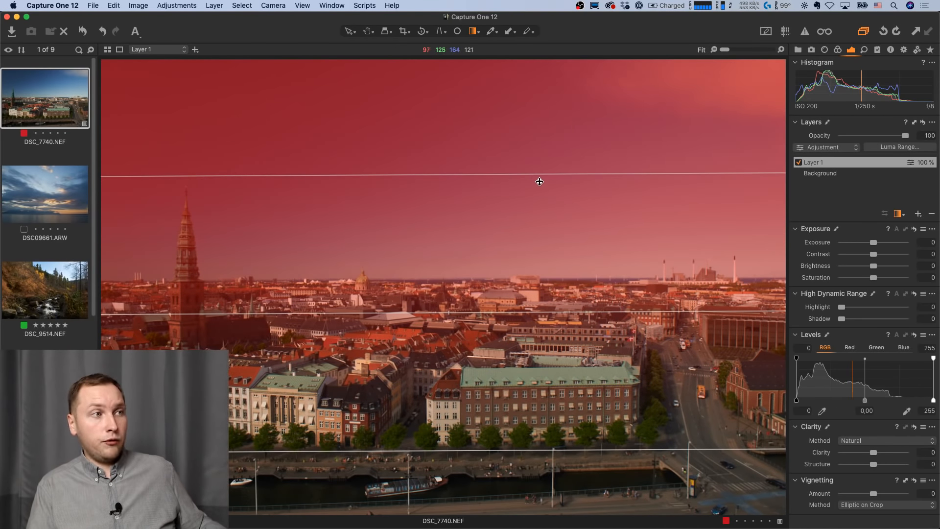
Move the gradient mask's upper and lower boundaries independently to make its falloff asymmetric around the centre line.
left_click_drag(536, 174, 533, 279)
left_click_drag(556, 450, 556, 335)
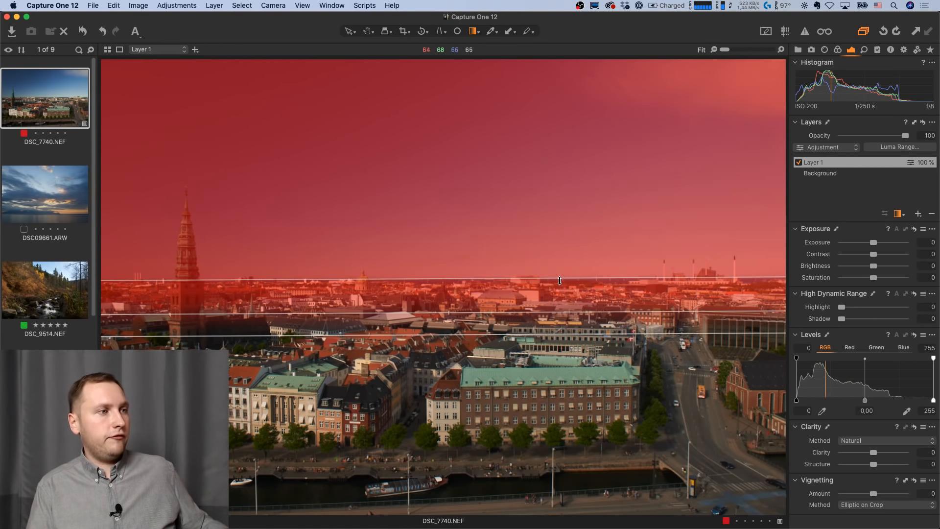
left_click_drag(553, 279, 560, 148)
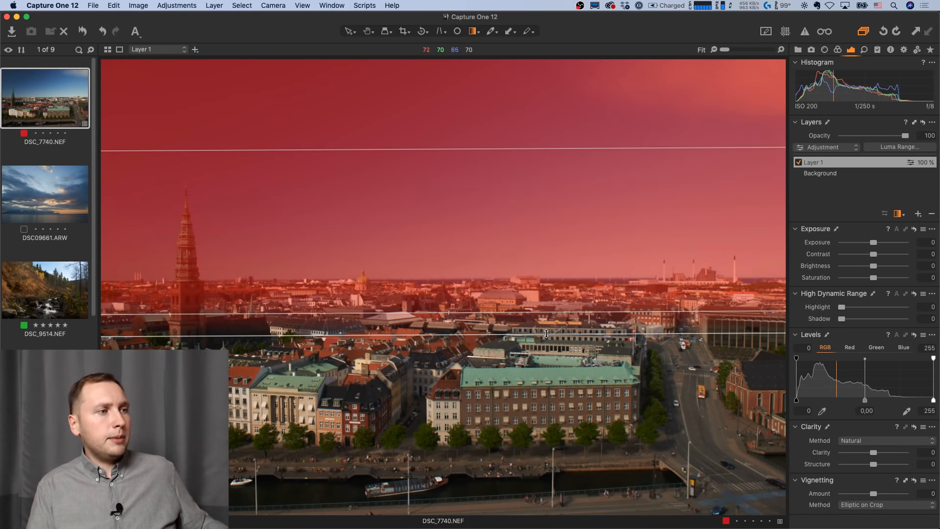
mouse_move(546, 333)
left_mouse_down()
mouse_move(547, 459)
mouse_move(549, 336)
left_mouse_up()
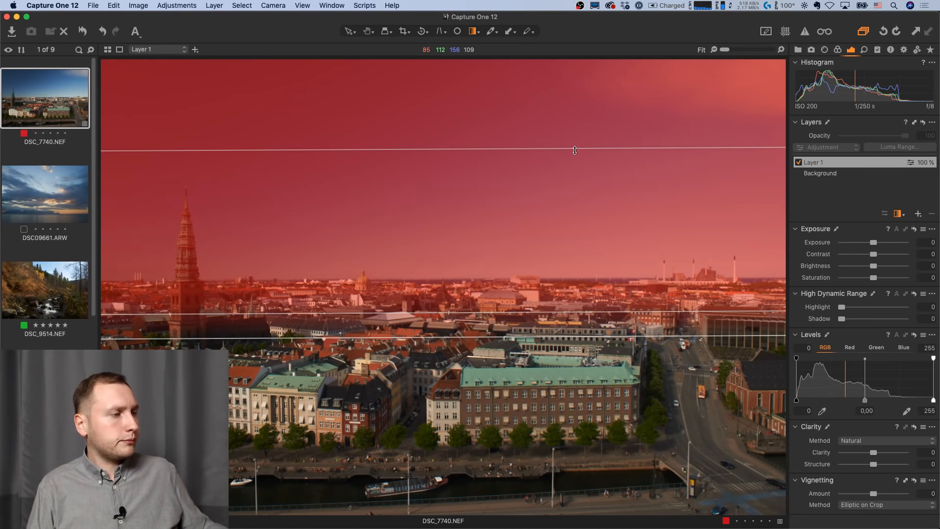
left_click_drag(575, 149, 576, 200)
left_click_drag(542, 338, 558, 402)
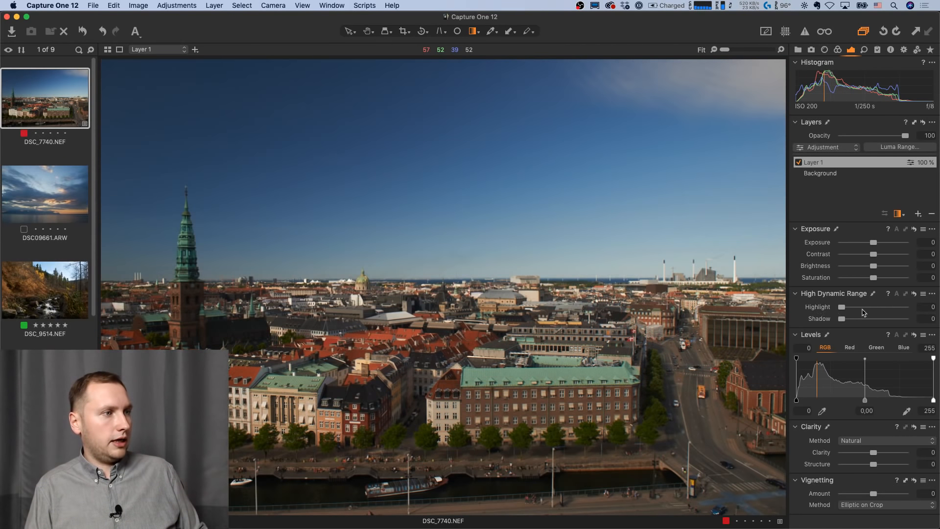
With the mask overlay hidden, set Layer 1's exposure to -0.13 and contrast to 14 to darken the sky.
key("m")
key("m")
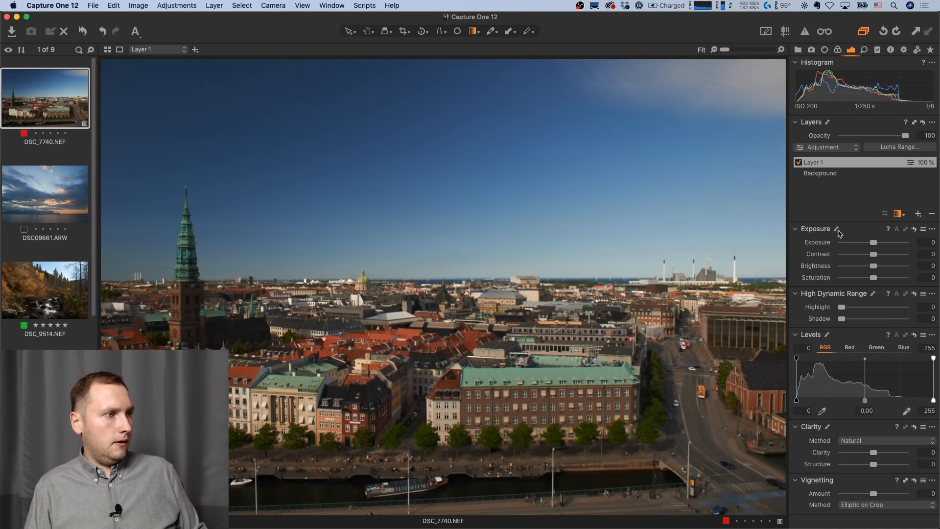
mouse_move(871, 242)
left_mouse_down()
mouse_move(884, 254)
mouse_move(871, 243)
left_mouse_up()
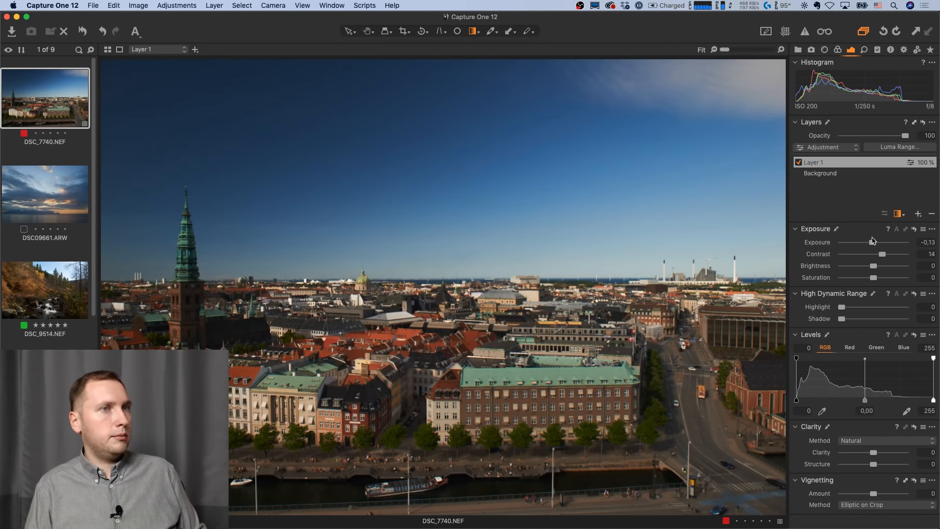
Add a new layer above Layer 1, copy Layer 1's gradient mask to it and invert the copied mask.
left_click(919, 214)
right_click(859, 164)
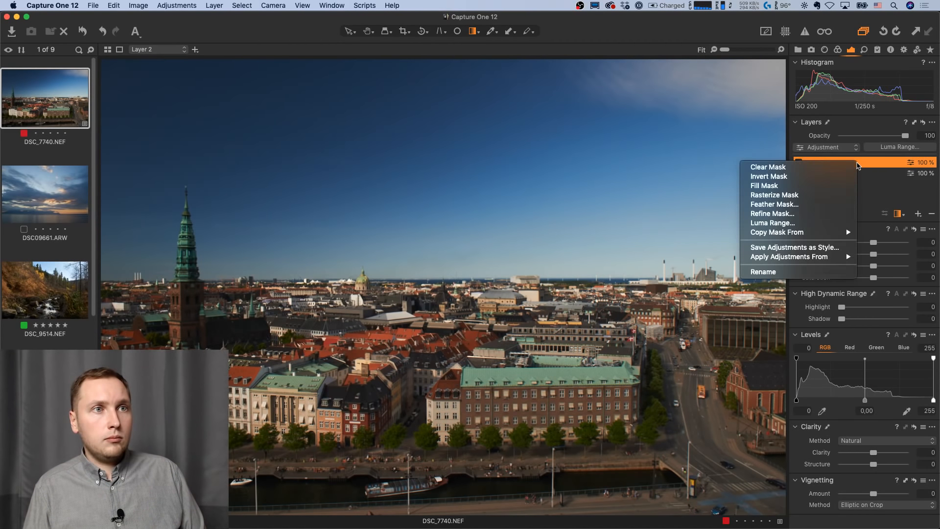
mouse_move(792, 236)
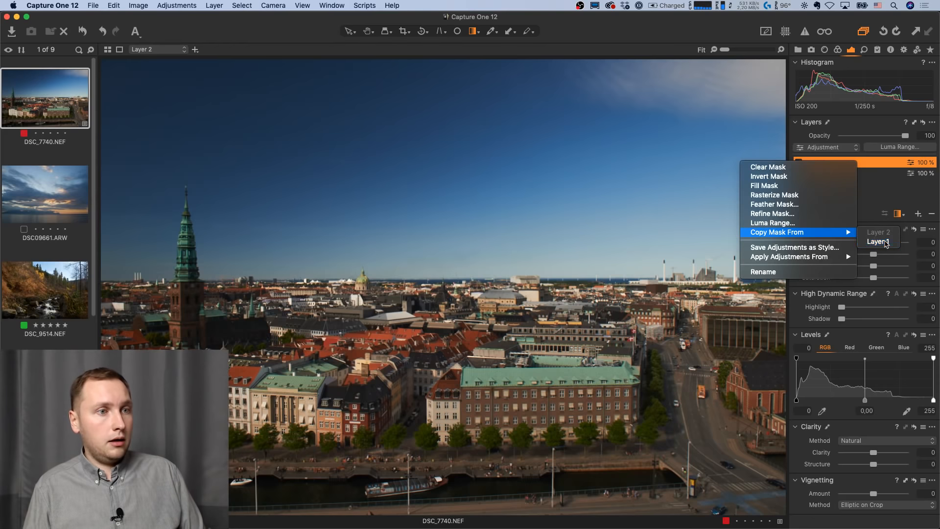
left_click(877, 242)
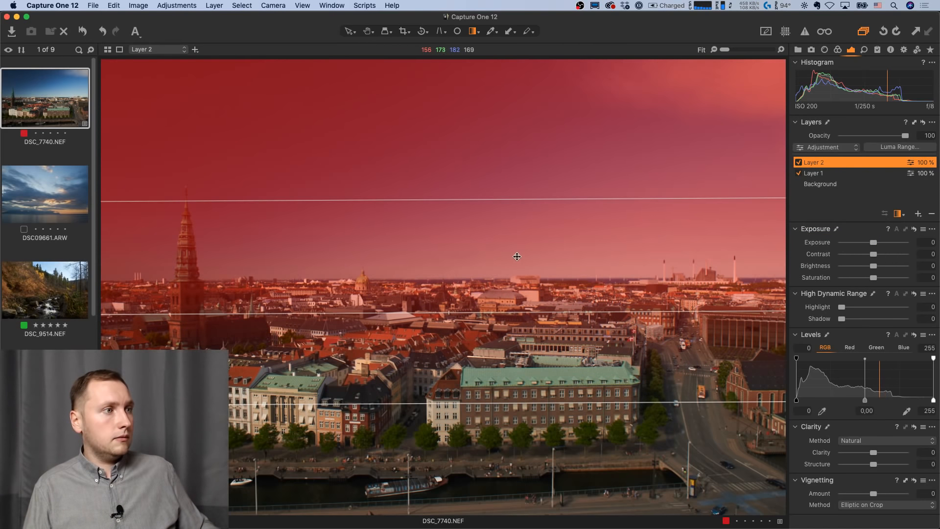
right_click(857, 164)
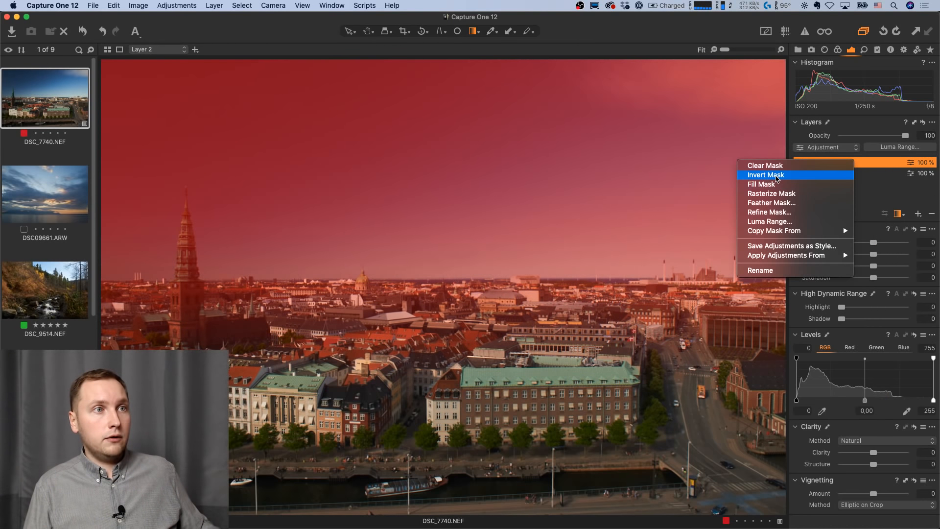
left_click(775, 177)
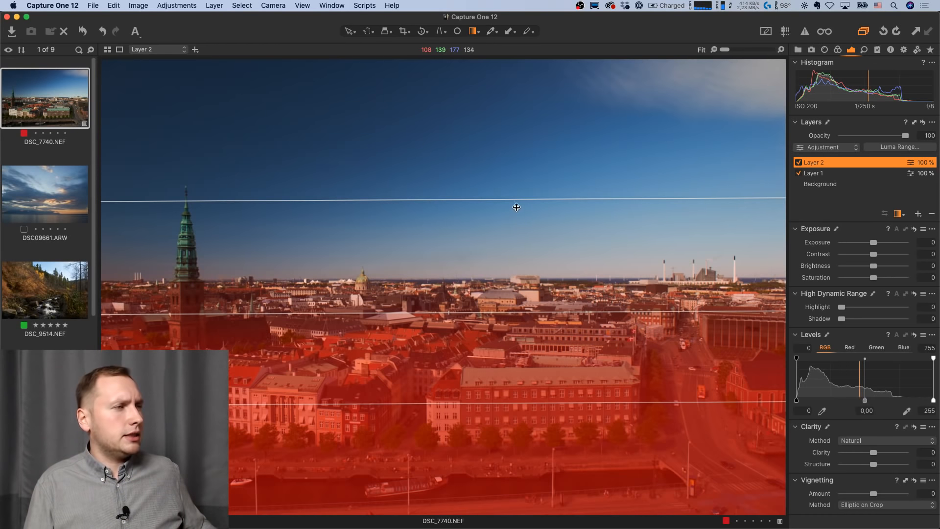
Shift Layer 2's inverted gradient mask up and down over the city, and widen and narrow its falloff symmetrically.
mouse_move(518, 202)
left_mouse_down()
mouse_move(516, 147)
mouse_move(514, 211)
left_mouse_up()
left_click_drag(499, 339, 500, 317)
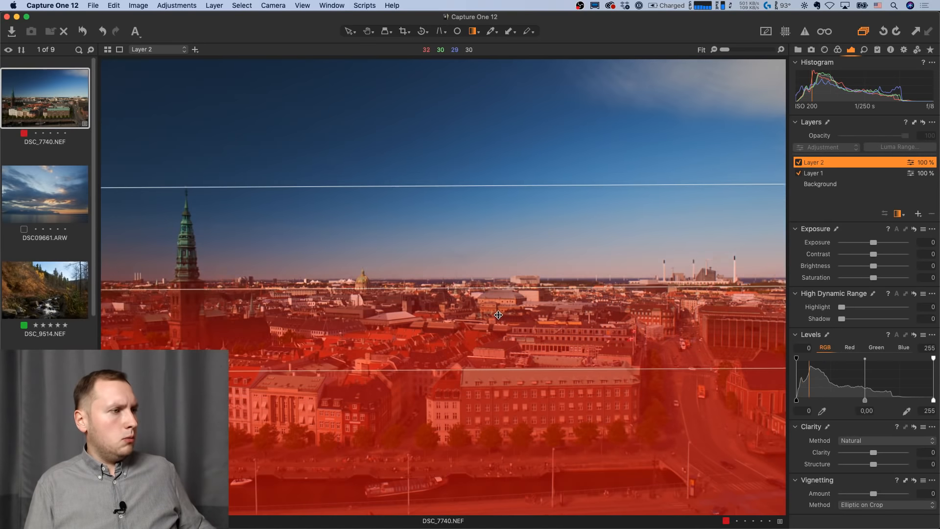
left_click_drag(504, 189, 508, 116)
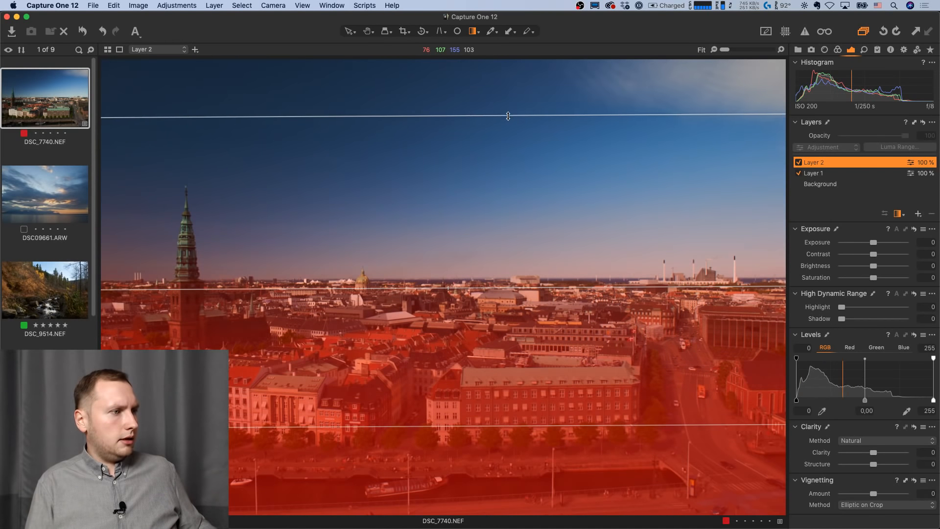
left_click_drag(496, 358, 494, 388)
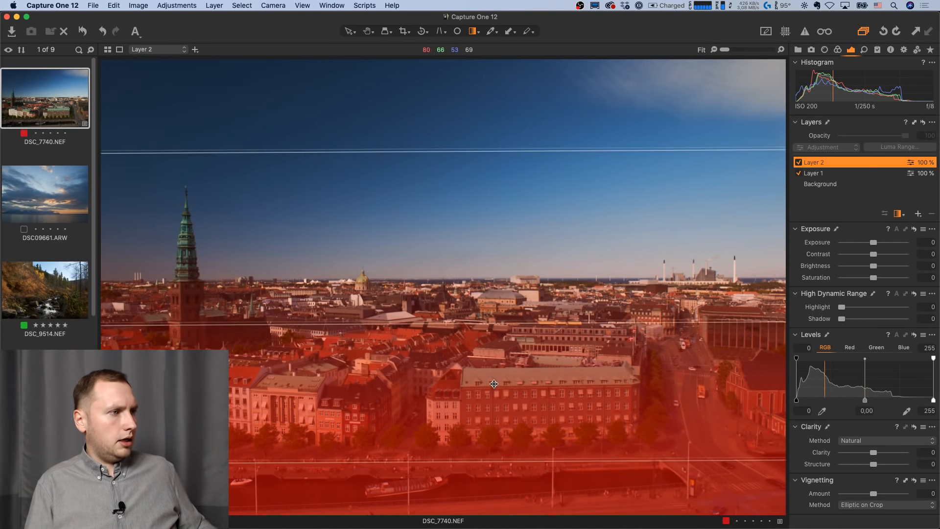
left_click_drag(485, 258, 484, 250)
left_click_drag(484, 144, 487, 199)
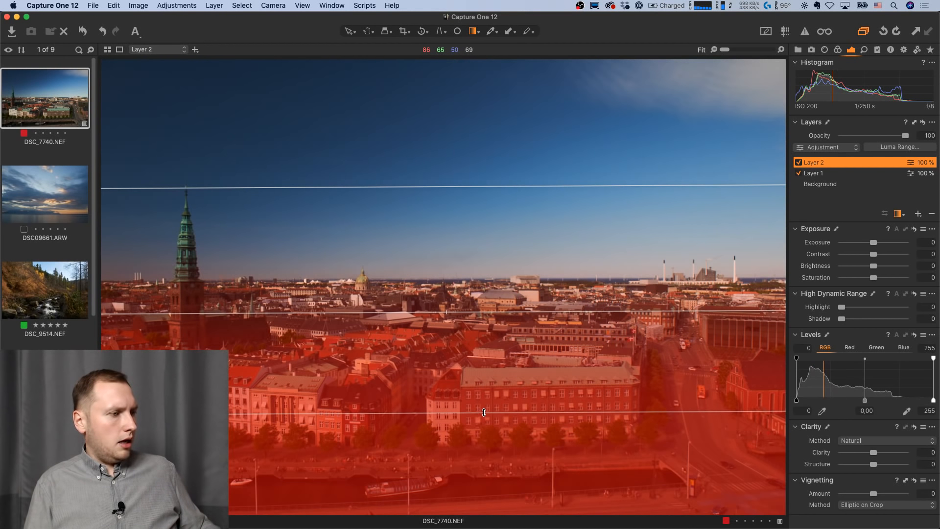
Raise the lower boundary of Layer 2's gradient independently to just below the centre line, and readjust the mask's upper boundary and position.
left_click_drag(484, 413, 484, 353)
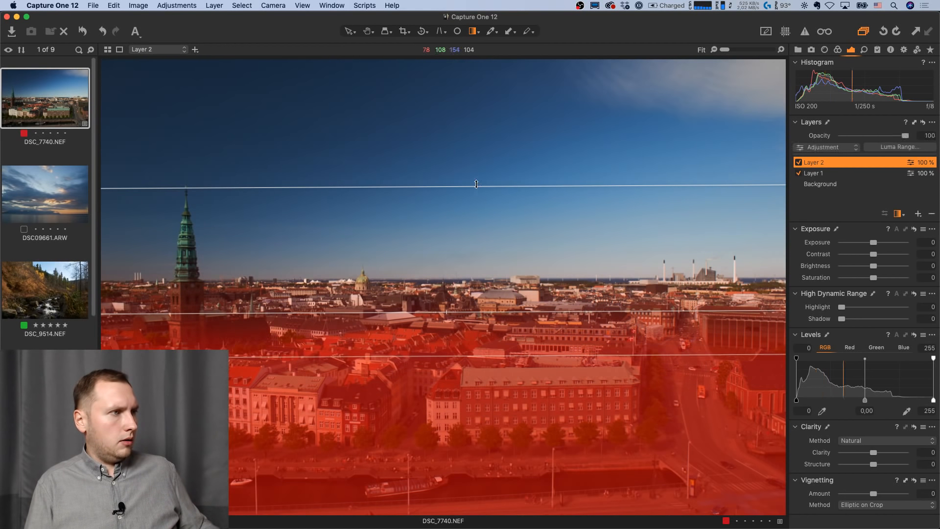
left_click_drag(483, 187, 483, 166)
left_click_drag(520, 229, 514, 247)
left_click_drag(508, 311, 506, 356)
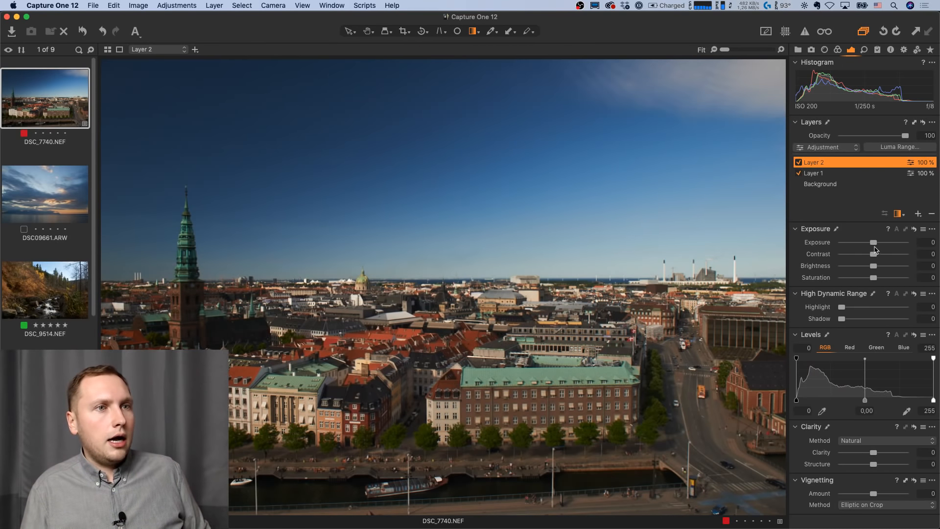
Brighten the city on Layer 2 by setting exposure to 0.77, contrast to 9, clarity to 6 and shadow to 3.
left_click_drag(874, 243, 881, 258)
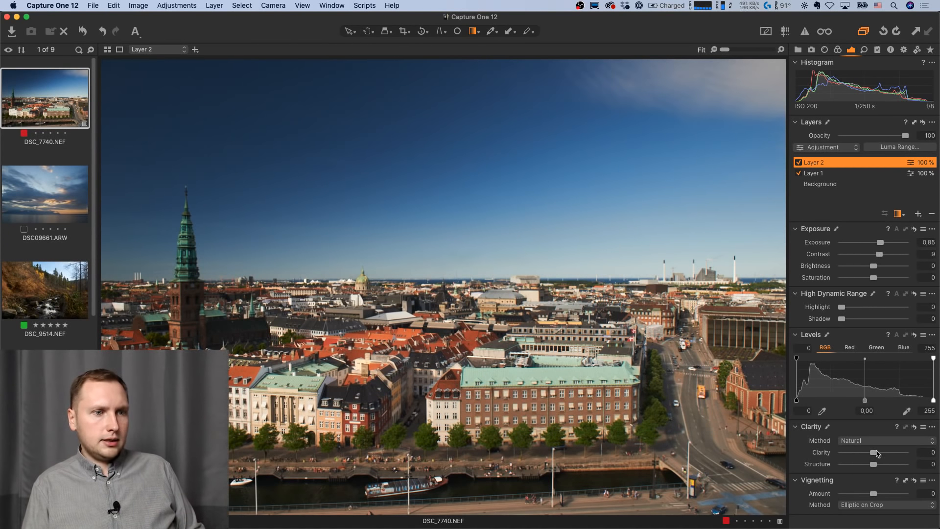
left_click_drag(878, 453, 879, 454)
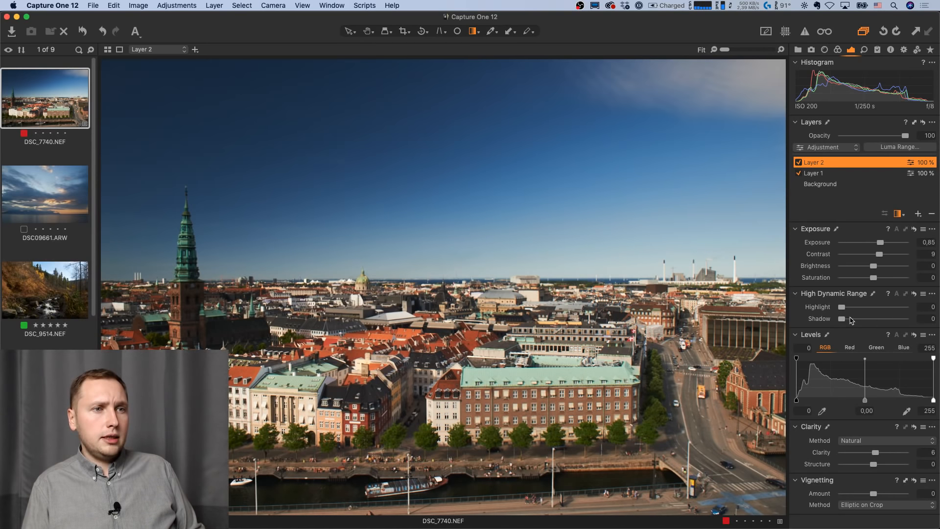
left_click_drag(843, 320, 845, 322)
left_click_drag(881, 246, 880, 246)
Compare DSC_7740.NEF with and without its adjustments by temporarily resetting them several times.
left_click(82, 32, "alt")
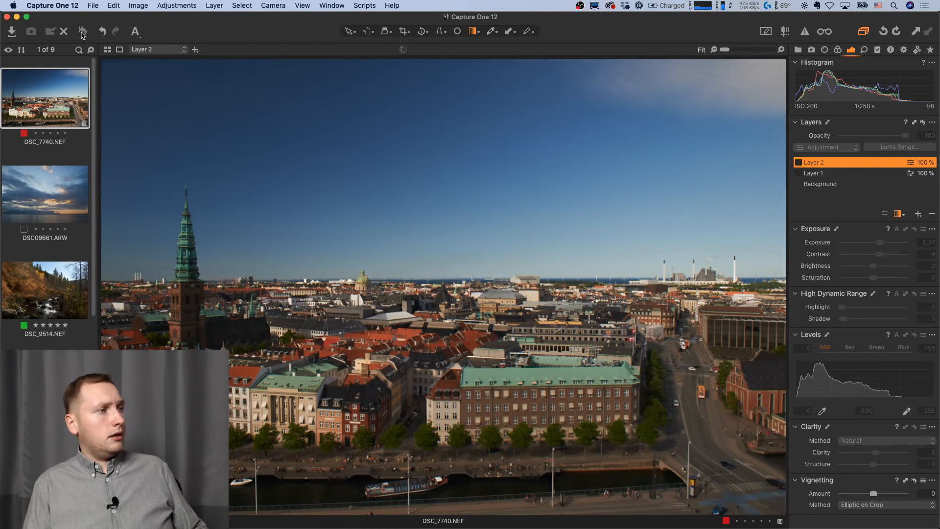
left_click(82, 33, "alt")
left_click(82, 34, "alt")
left_click(83, 34, "alt")
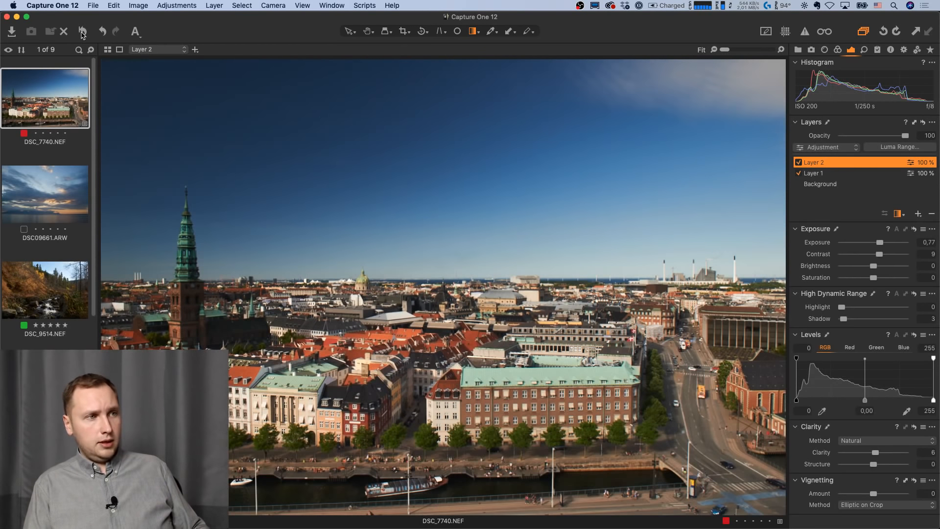
left_click(83, 33, "alt")
left_click(82, 34, "alt")
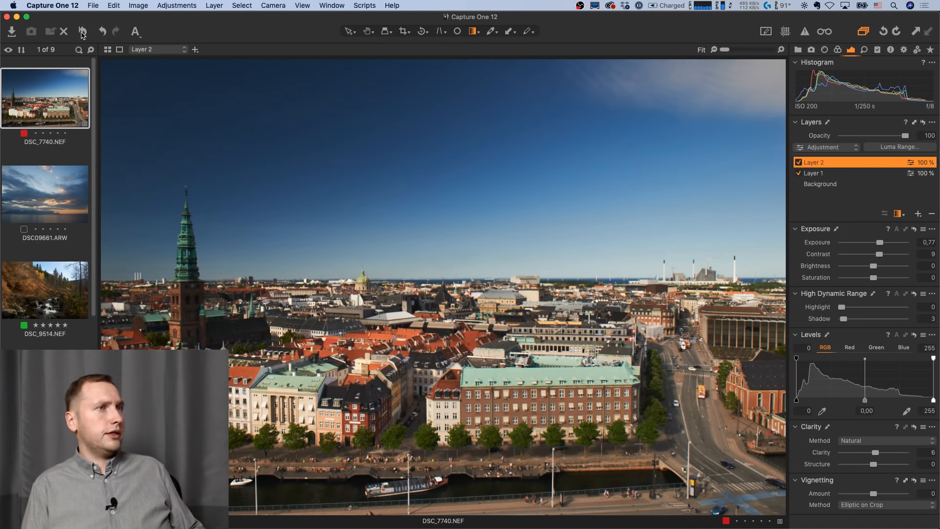
Open DSC09661.ARW, draw a horizontal linear gradient mask over the sky, and shift it slightly downward.
left_click(63, 199)
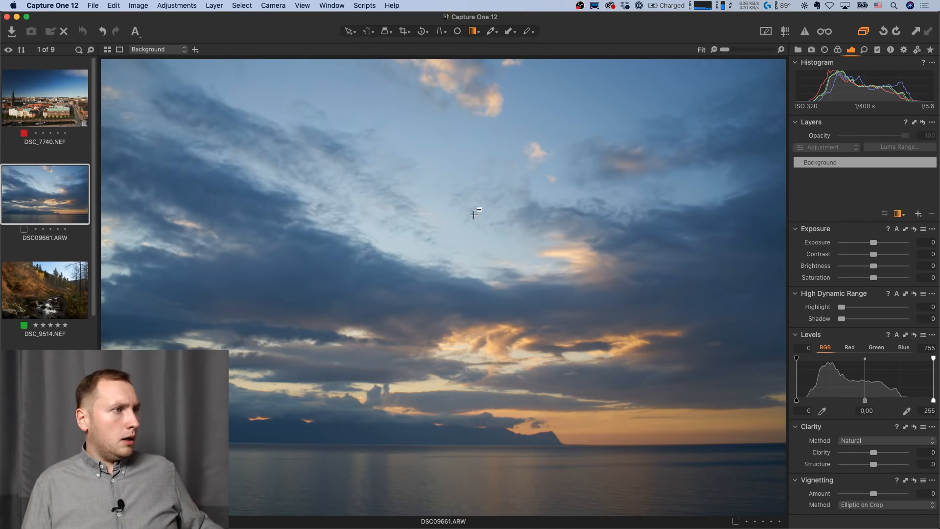
left_click_drag(473, 214, 471, 420)
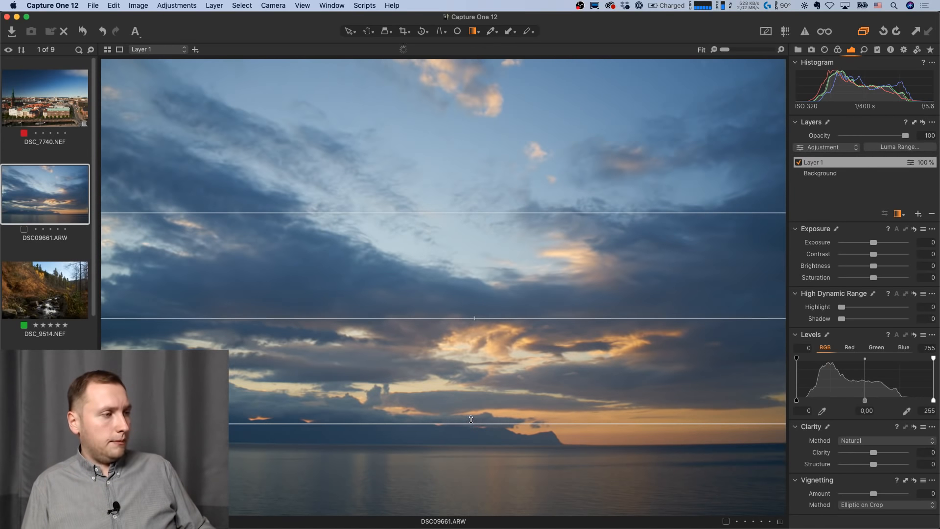
left_click_drag(508, 278, 510, 309)
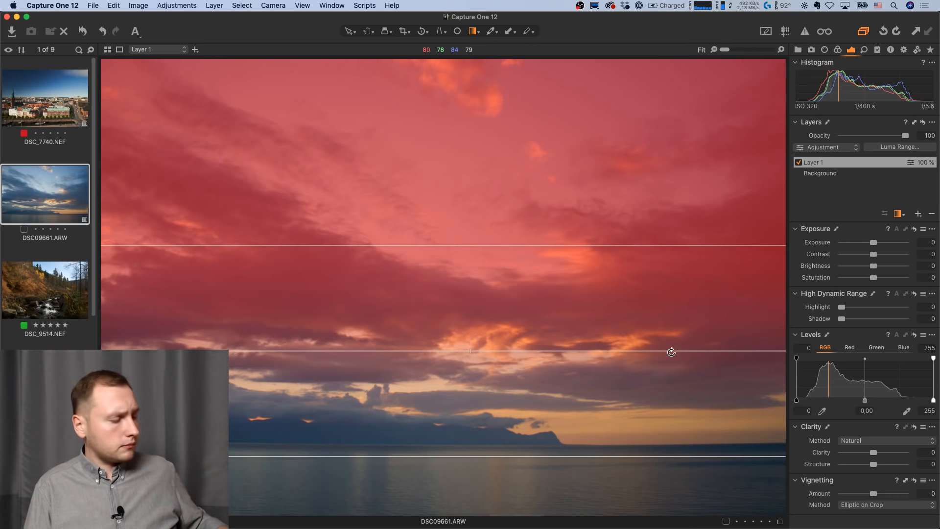
Rotate the gradient mask around its centre through several angles, ending on a diagonal that covers the sky's upper-left part.
left_click_drag(671, 352, 566, 257)
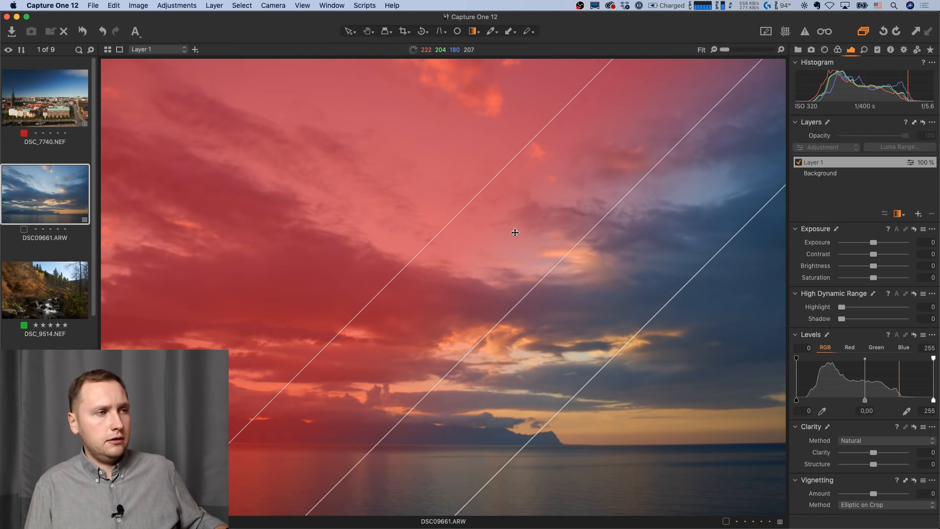
left_click_drag(515, 233, 357, 216)
left_click_drag(334, 252, 317, 327)
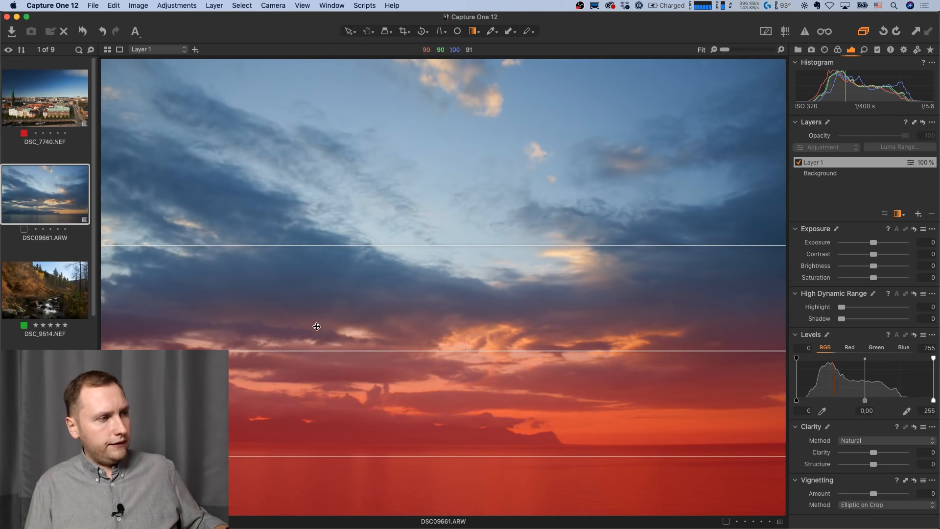
left_click_drag(370, 400, 605, 257)
left_click_drag(556, 193, 587, 213)
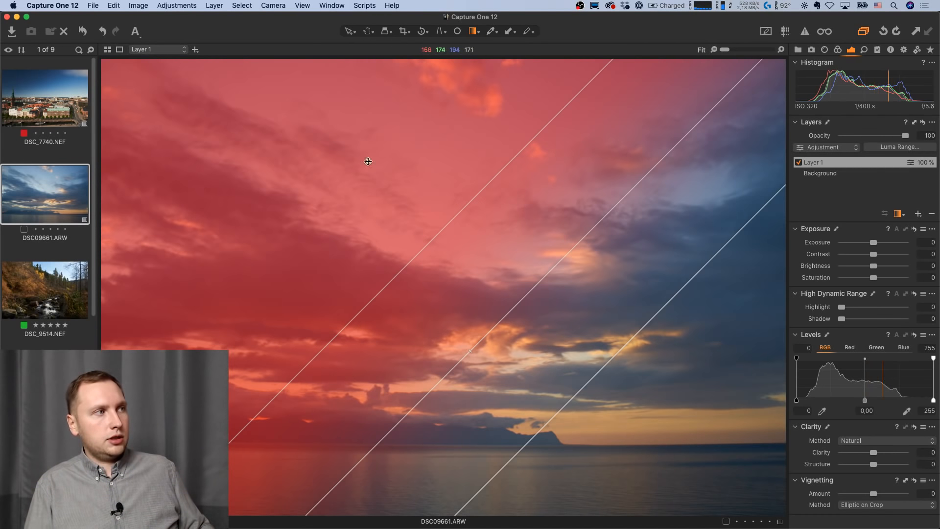
Move the diagonal gradient mask toward the photo's upper-left corner and back toward the horizon.
left_click_drag(332, 163, 282, 117)
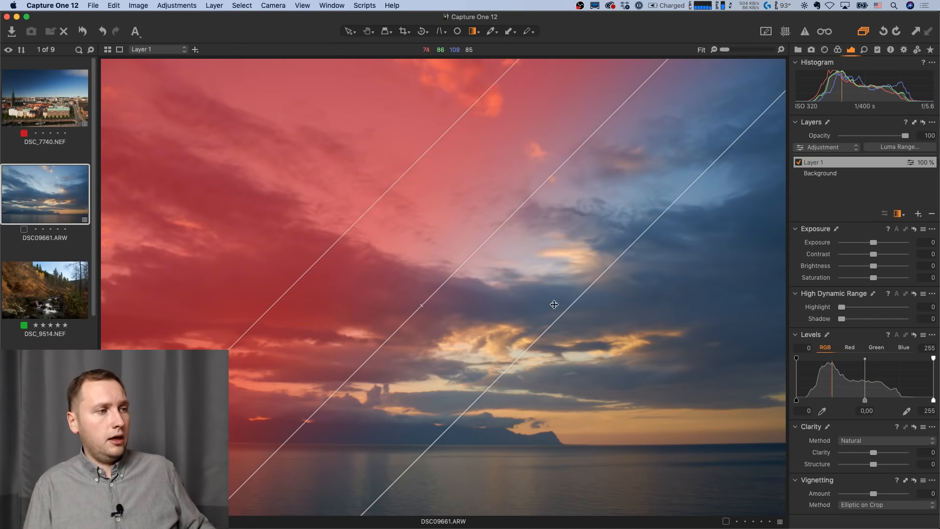
left_click_drag(556, 319, 618, 368)
mouse_move(285, 178)
left_mouse_down()
mouse_move(321, 213)
mouse_move(275, 168)
left_mouse_up()
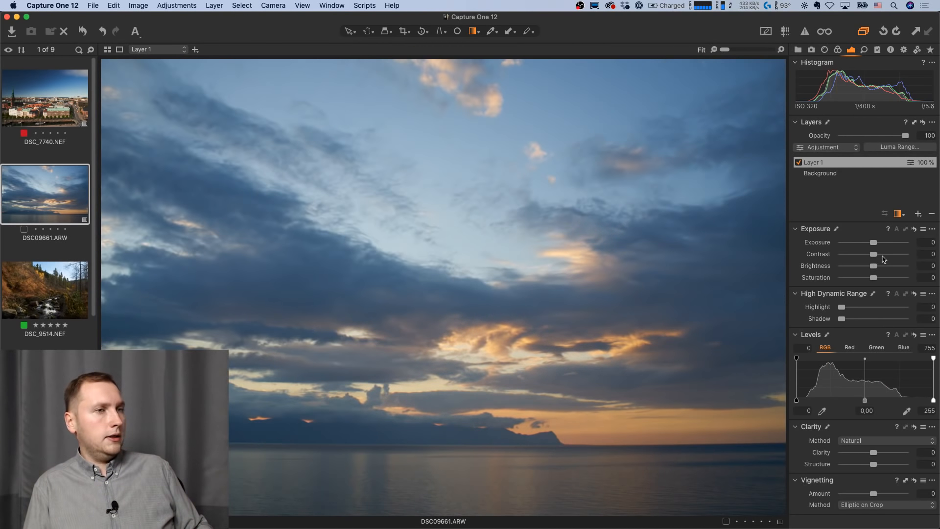
Set Layer 1's exposure to -1.05, contrast to 19 and clarity to 29, and raise its shadow value slightly.
mouse_move(875, 244)
left_mouse_down()
mouse_move(866, 243)
mouse_move(883, 253)
left_mouse_up()
left_click_drag(874, 452, 883, 452)
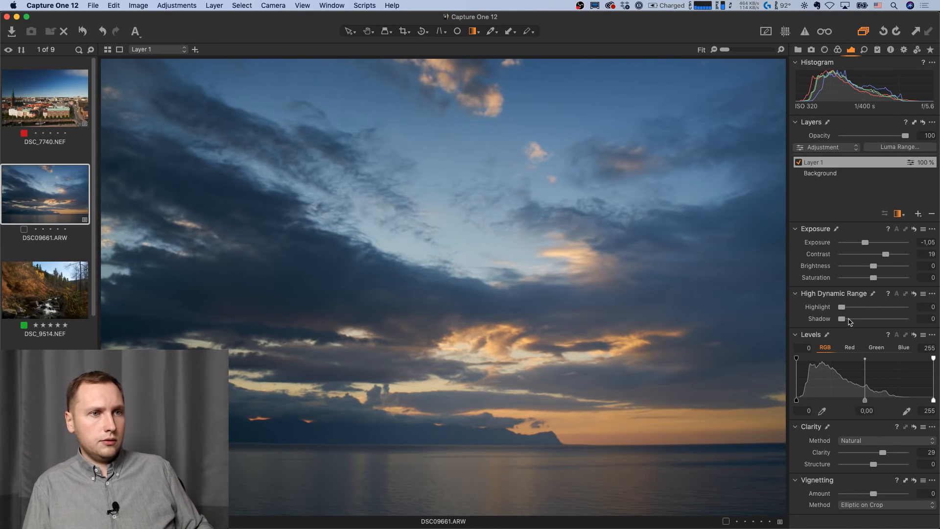
left_click_drag(842, 319, 852, 319)
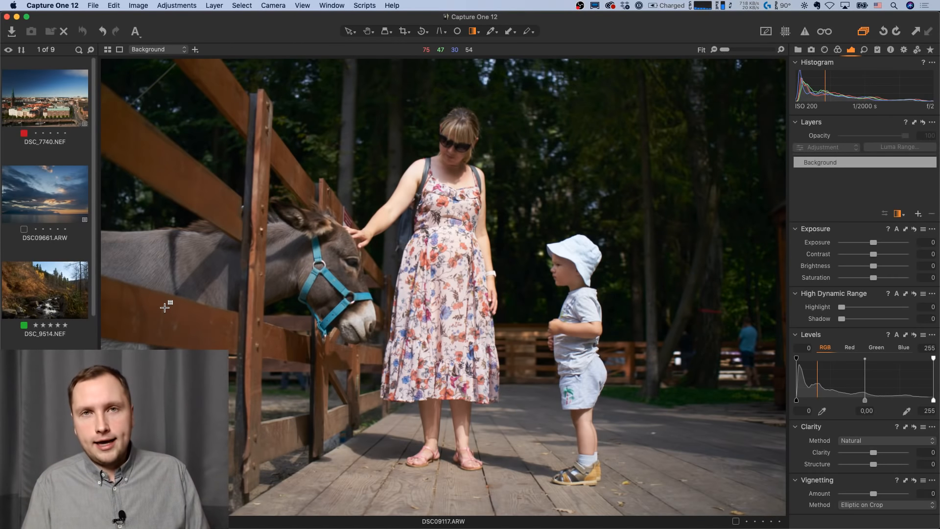
Draw a sideways linear gradient mask from the donkey toward the boy, and set clarity to 47, contrast to 20 and saturation to 28.
left_click_drag(164, 310, 532, 295)
left_click_drag(530, 296, 523, 296)
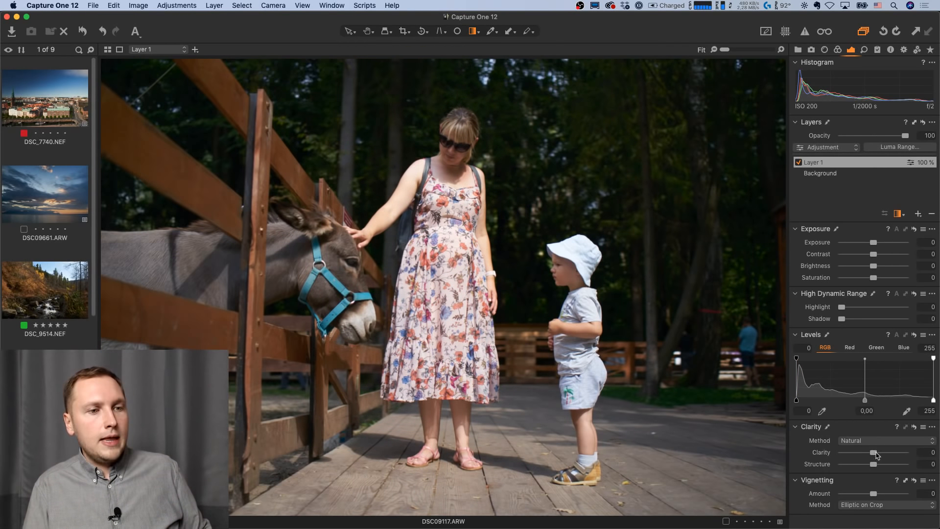
left_click_drag(874, 453, 889, 454)
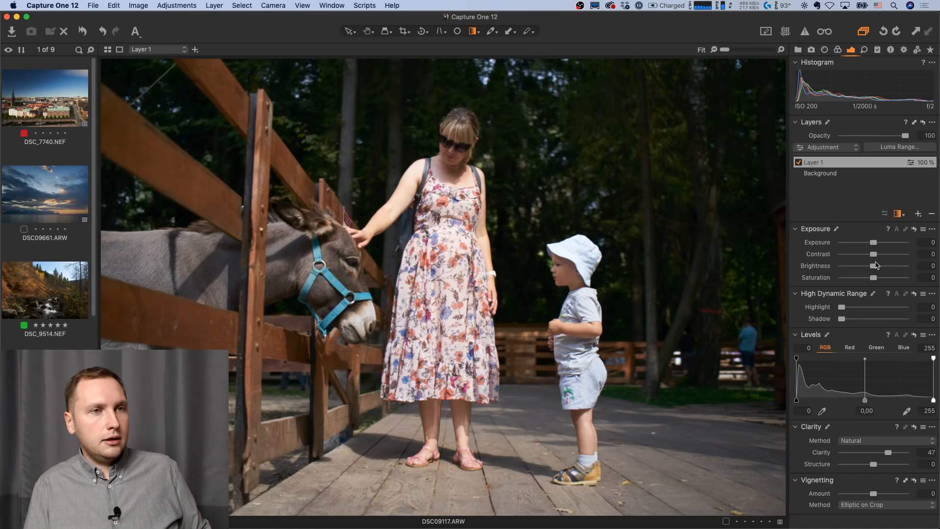
left_click_drag(874, 255, 884, 280)
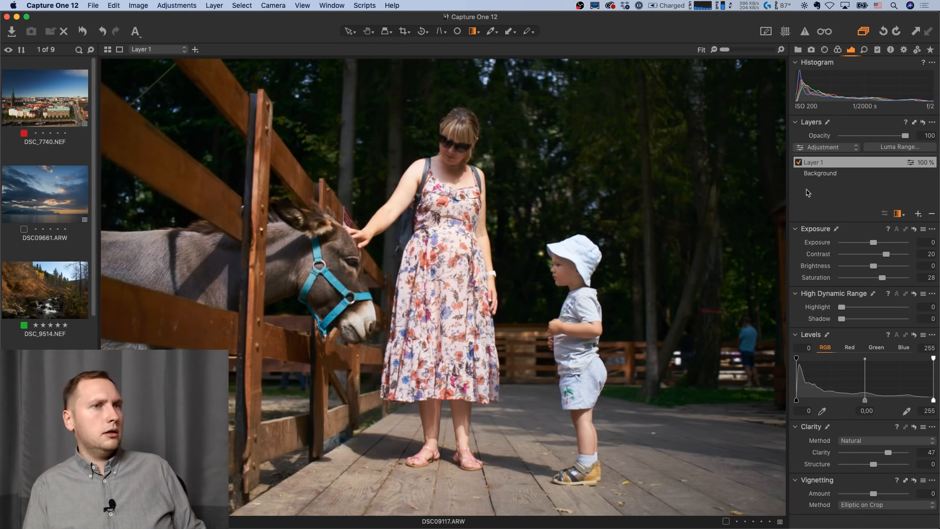
Compare the photo with Layer 1 switched off and on, leaving it enabled.
left_click(798, 163)
left_click(799, 163)
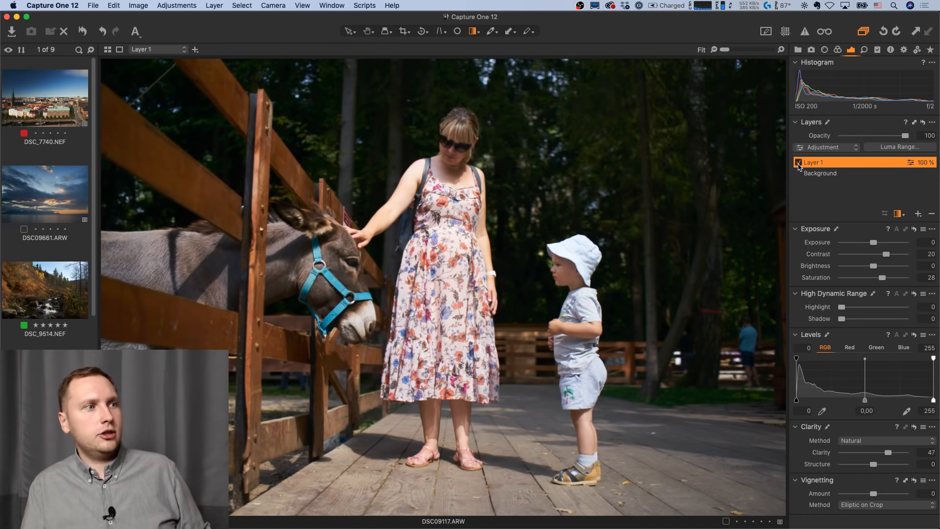
left_click(799, 163)
left_click(799, 163)
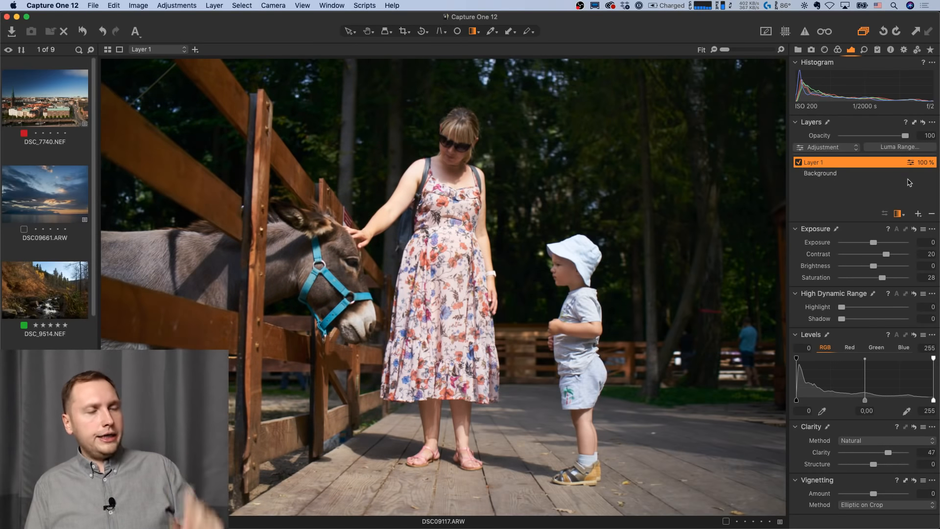
Add a new layer, draw a radial gradient mask over the boy's face, and return to the full photo with the Pan tool.
left_click(917, 214)
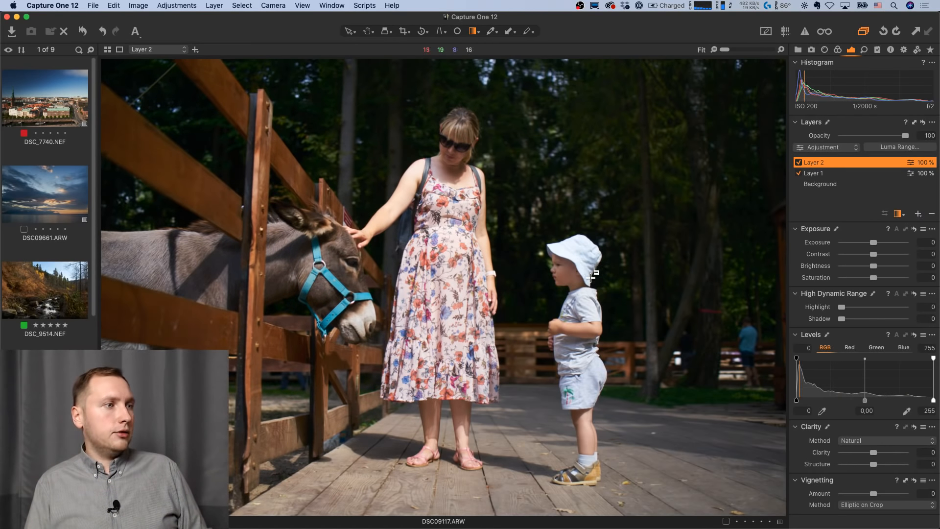
scroll(554, 275, "up", 3)
scroll(554, 276, "up", 3)
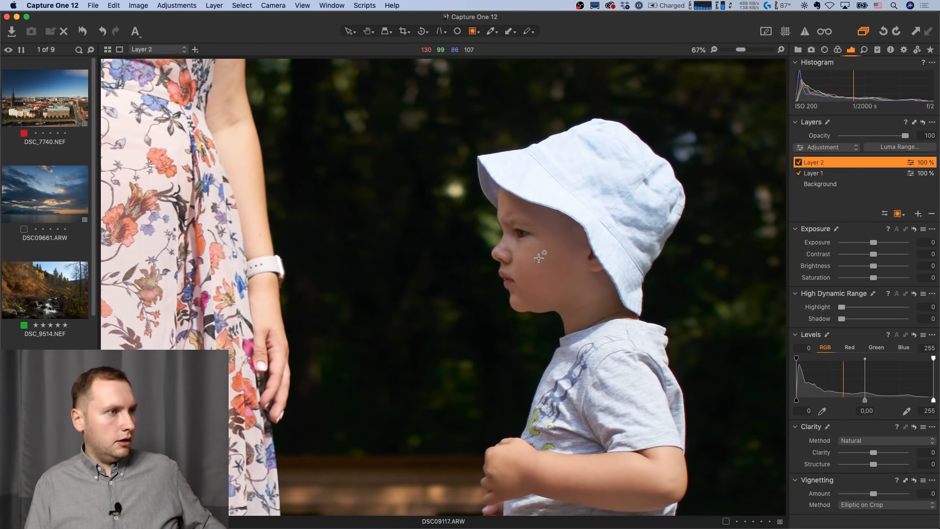
mouse_move(536, 250)
left_mouse_down()
mouse_move(600, 333)
mouse_move(588, 306)
left_mouse_up()
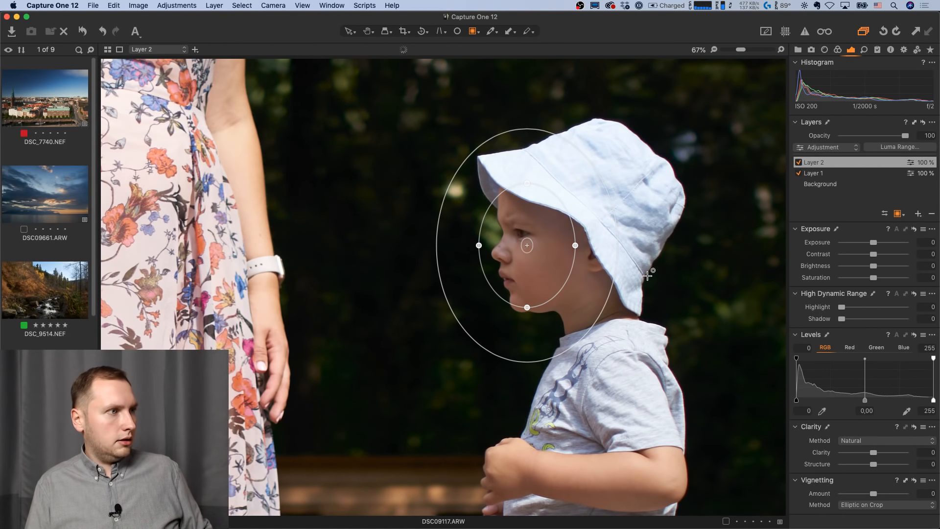
key("super+0")
key("h")
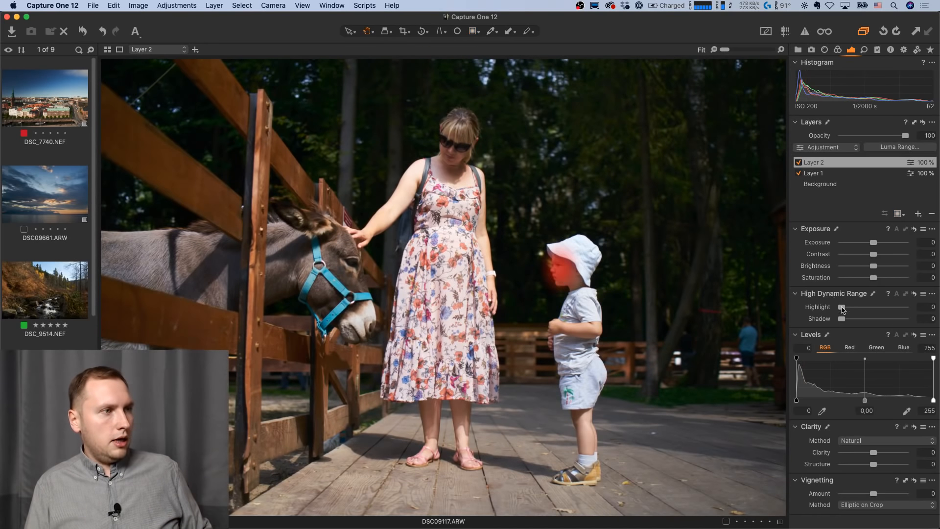
Hide the mask overlay, set Layer 2's exposure to 0.49, contrast to 5 and highlight to 42, and compare with the unadjusted photo.
key("m")
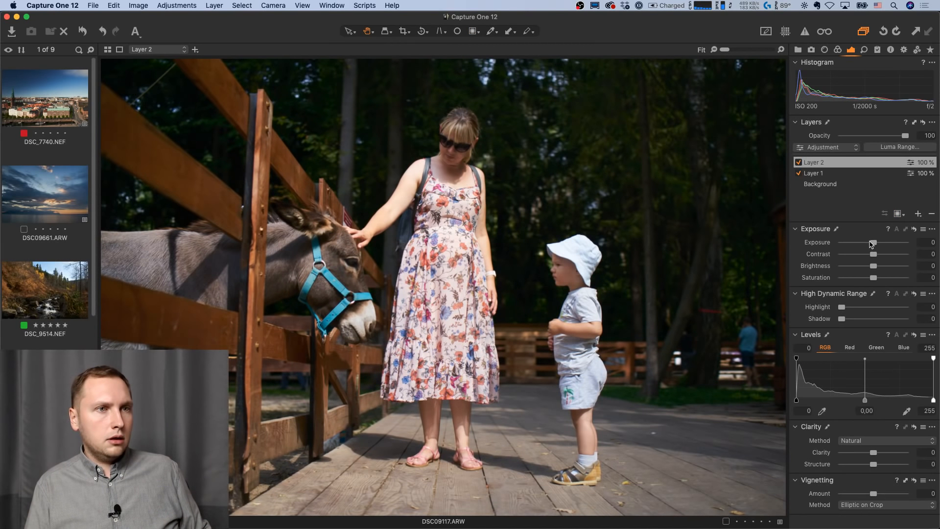
left_click_drag(874, 242, 877, 255)
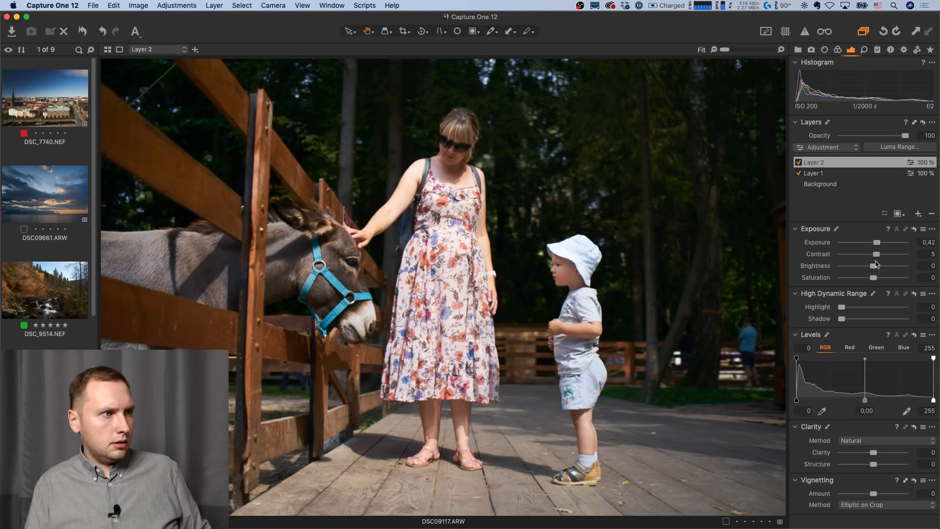
left_click(870, 308)
left_click(875, 245)
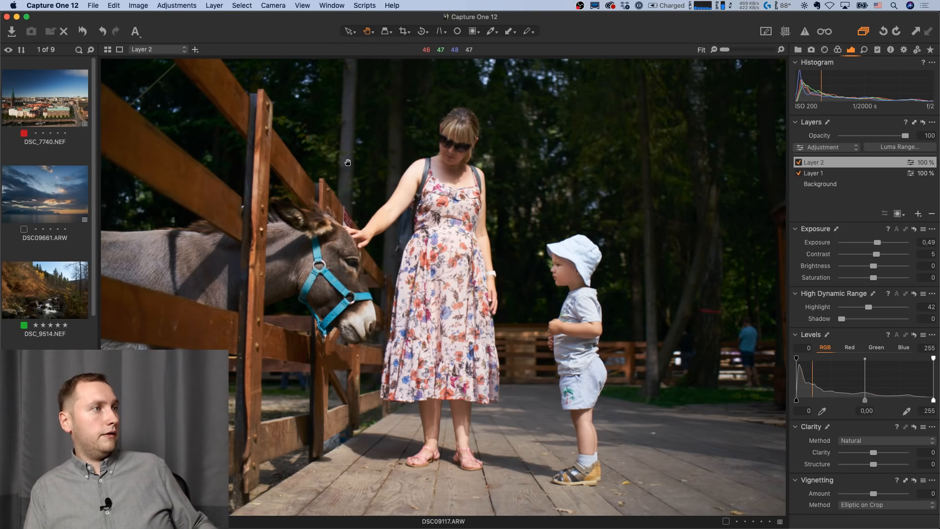
left_click(83, 31, "alt")
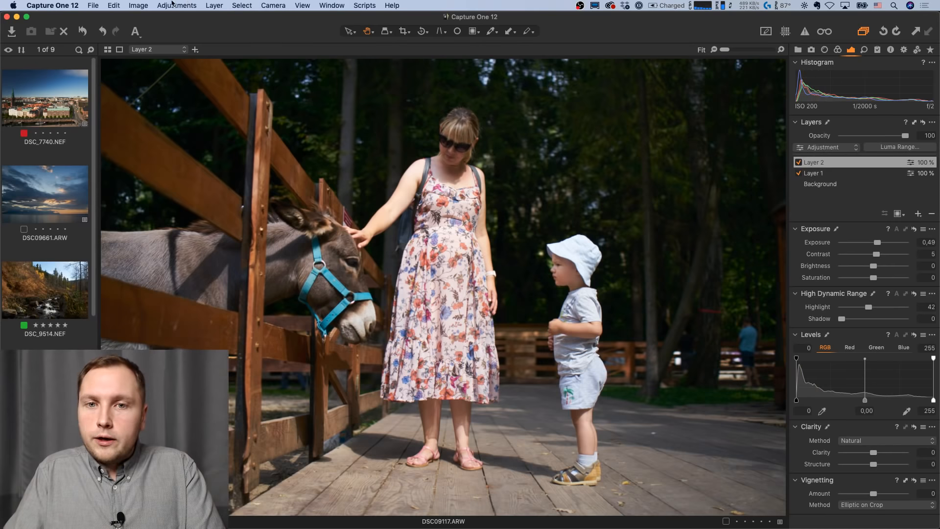
mouse_move(11, 206)
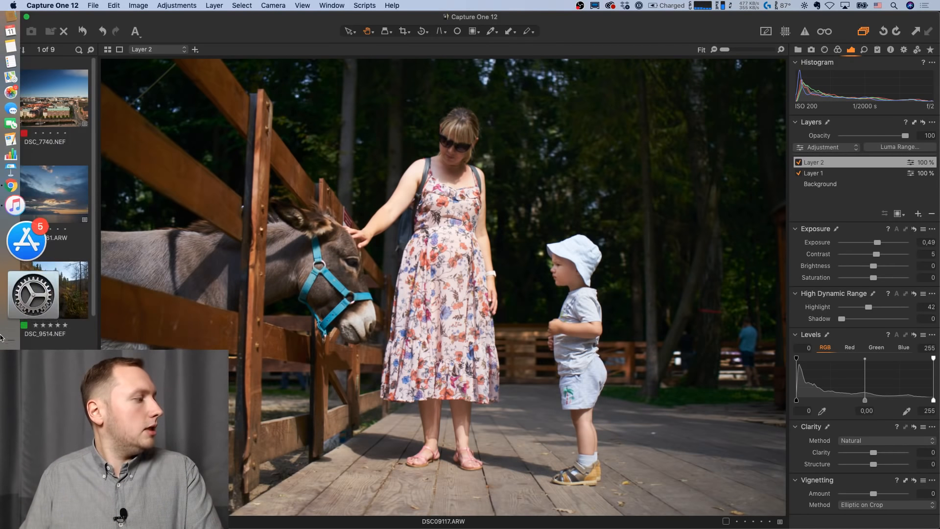
left_click(36, 275)
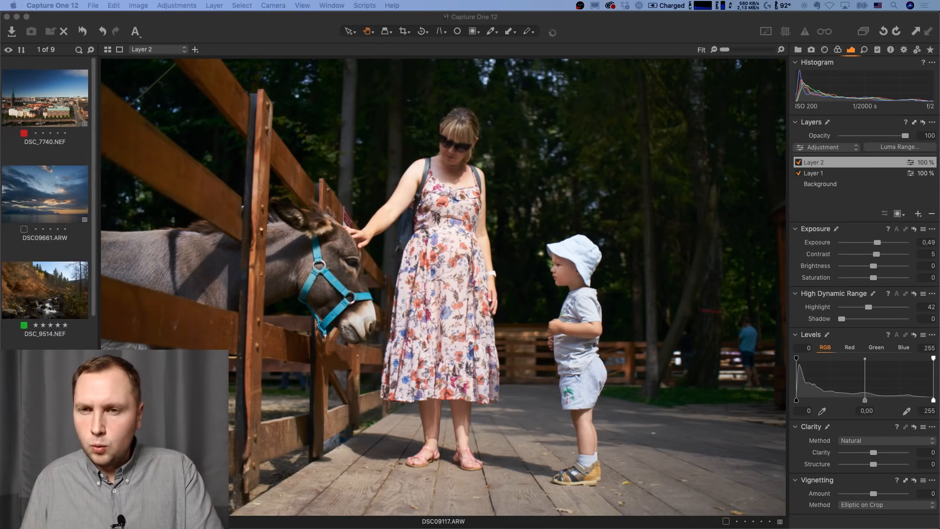
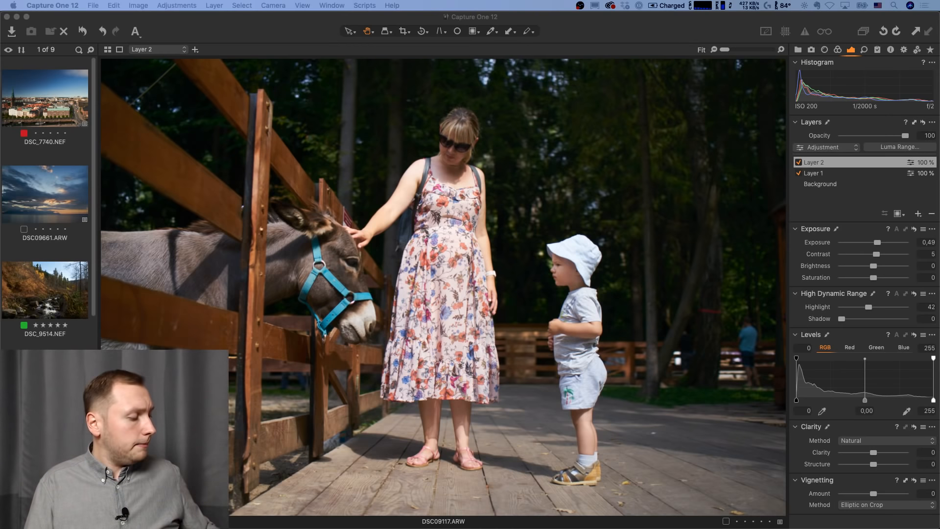
key("super+Tab")
key("super+Tab")
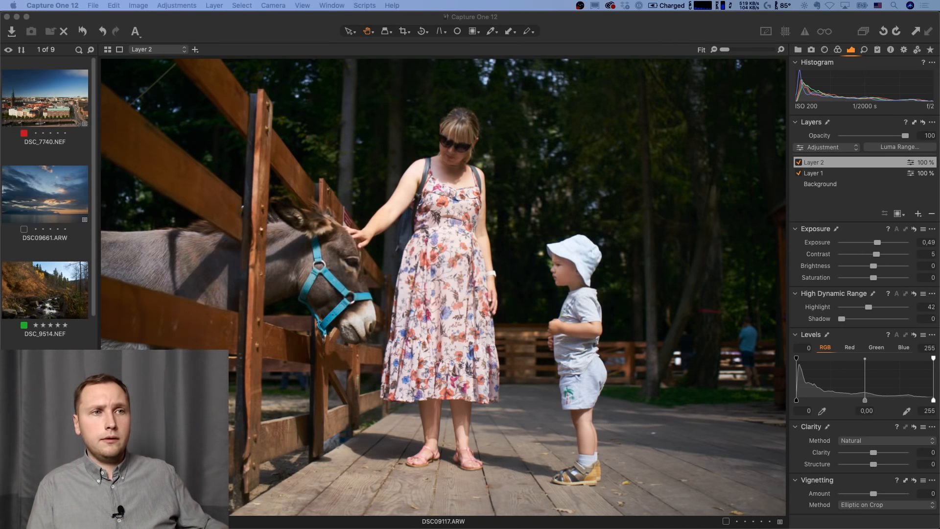
Open DSC_9514.NEF and draw a diagonal linear gradient mask from the autumn hillside toward the stream, with the mask overlay shown.
scroll(56, 219, "down", 3)
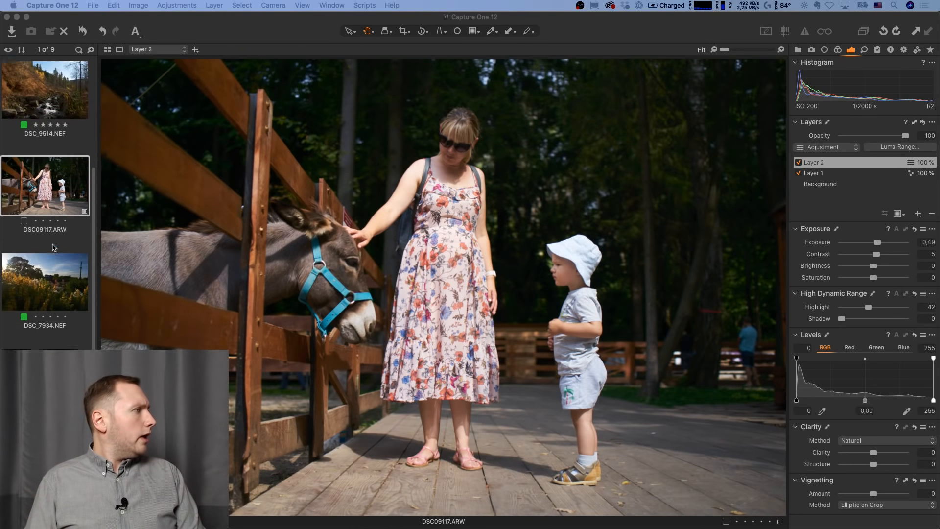
left_click(59, 202)
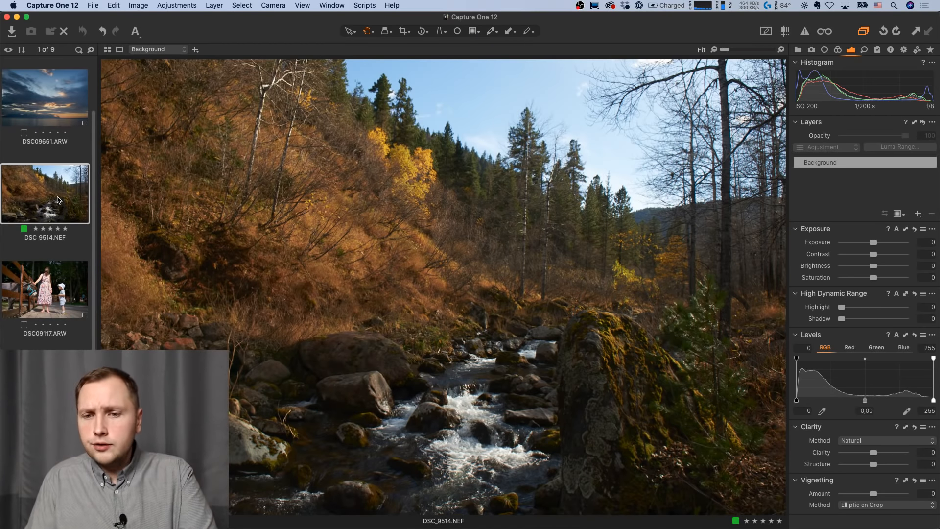
key("g")
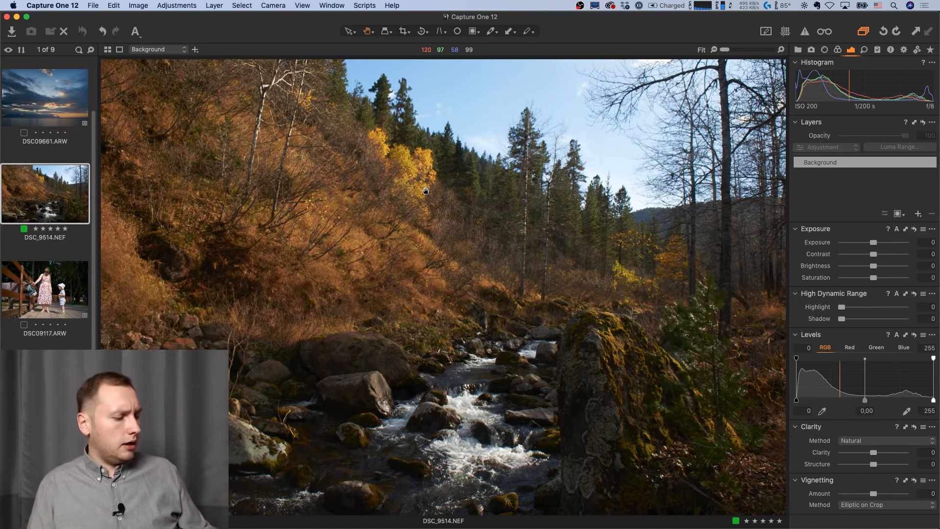
mouse_move(369, 189)
left_mouse_down()
mouse_move(509, 377)
mouse_move(515, 419)
left_mouse_up()
key("m")
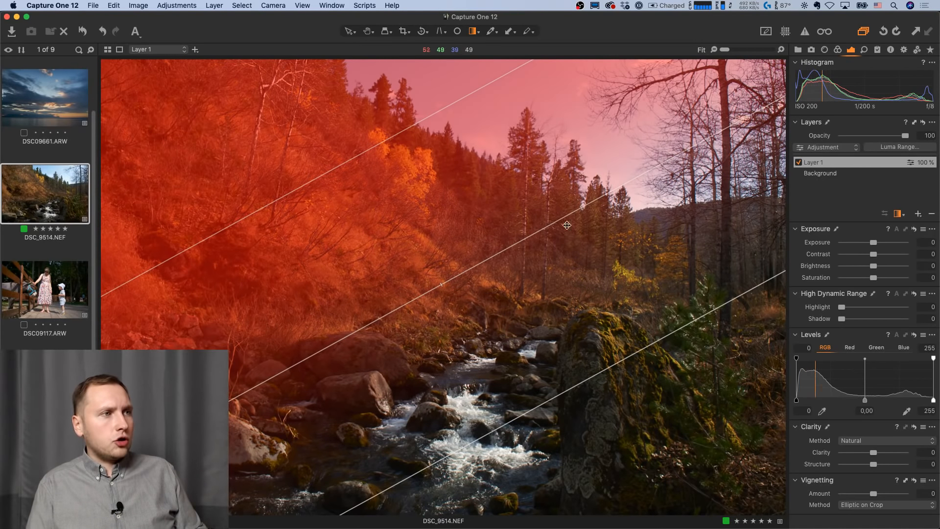
Rotate the linear gradient mask to a flatter angle and extend its lower edge farther down over the stream, with the overlay hidden.
left_click_drag(565, 219, 564, 247)
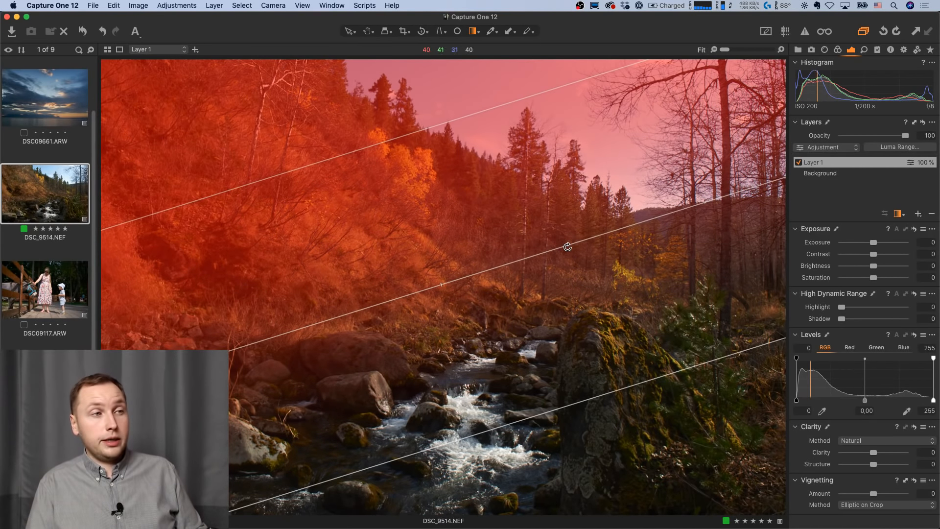
key("m")
key("m")
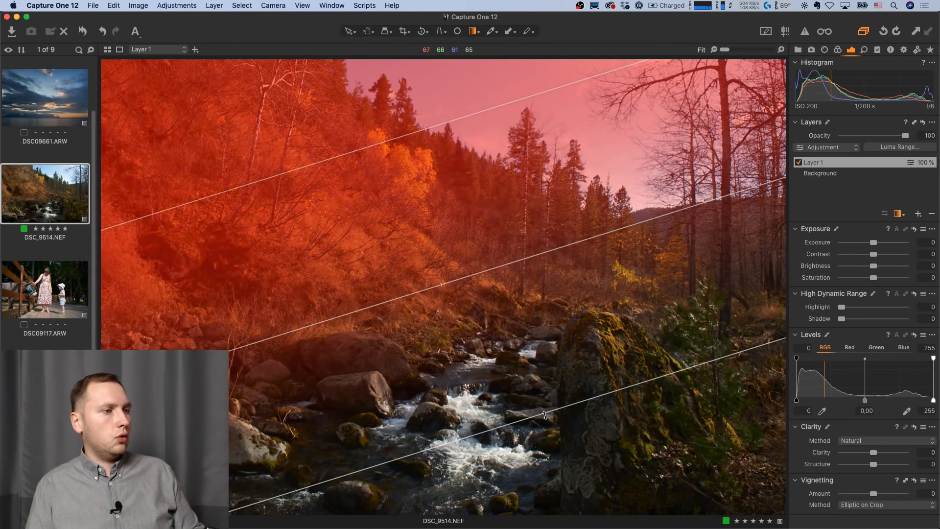
left_click_drag(558, 409, 557, 453)
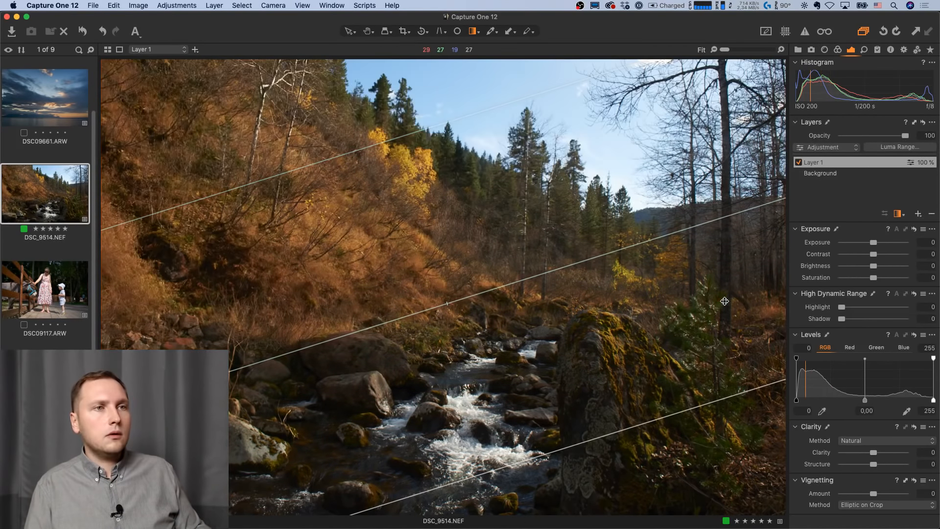
In the advanced Color Editor, pick the yellow tree's colour, widen its hue range, and set saturation to 6.2 and lightness to 21.6.
left_click(838, 50)
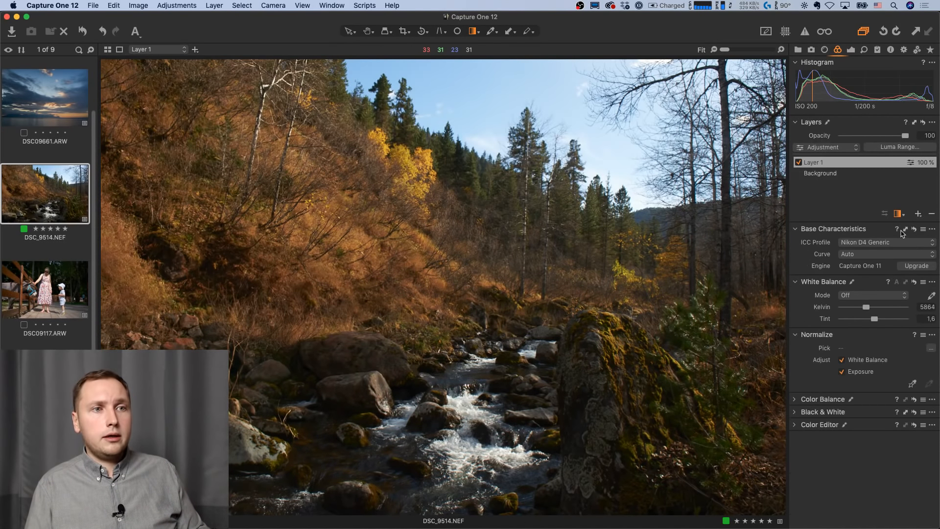
left_click(796, 425)
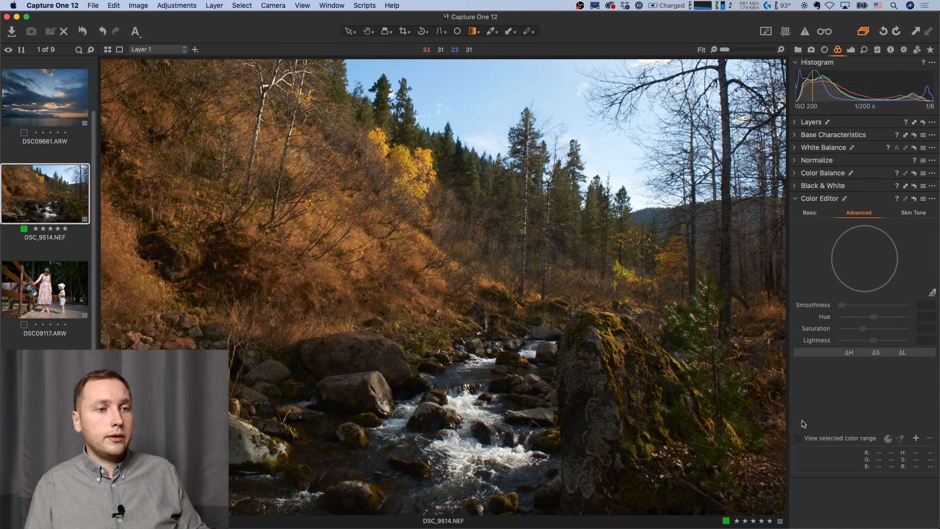
left_click(933, 294)
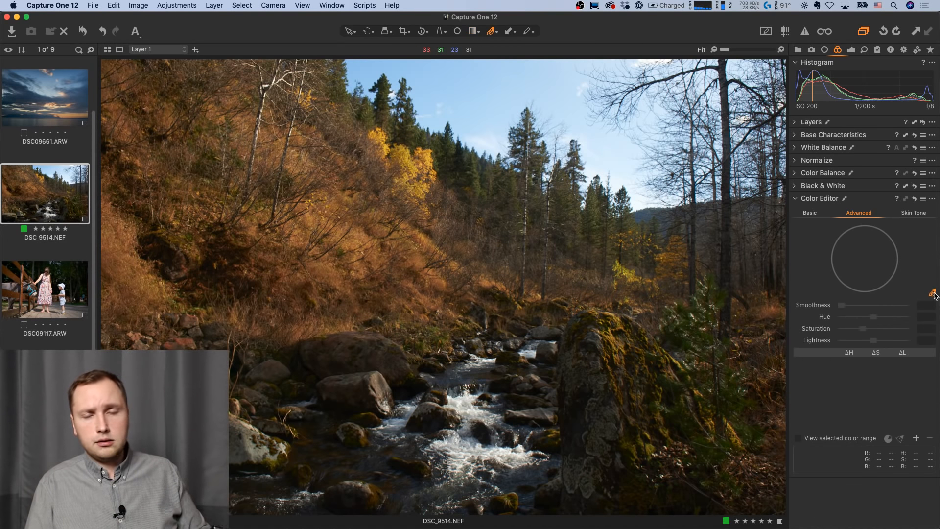
left_click(406, 180)
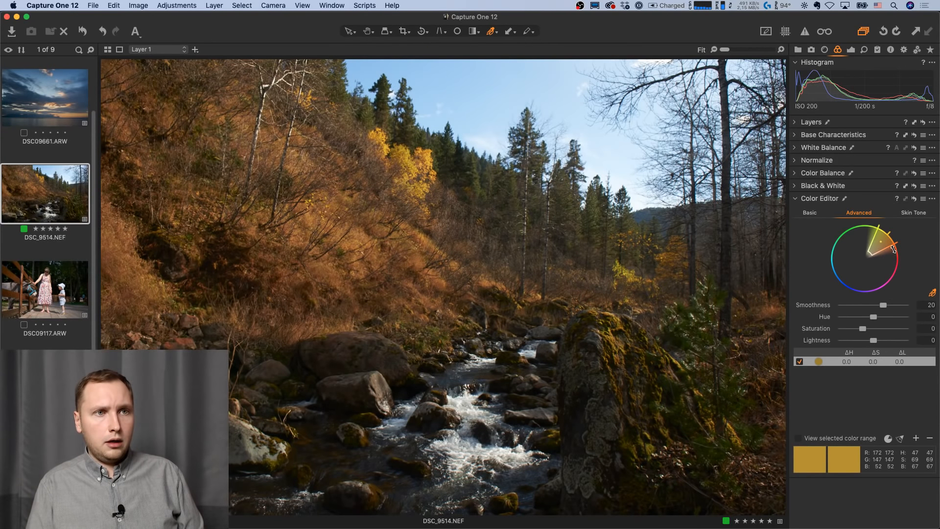
mouse_move(893, 247)
left_mouse_down()
mouse_move(874, 236)
mouse_move(892, 257)
left_mouse_up()
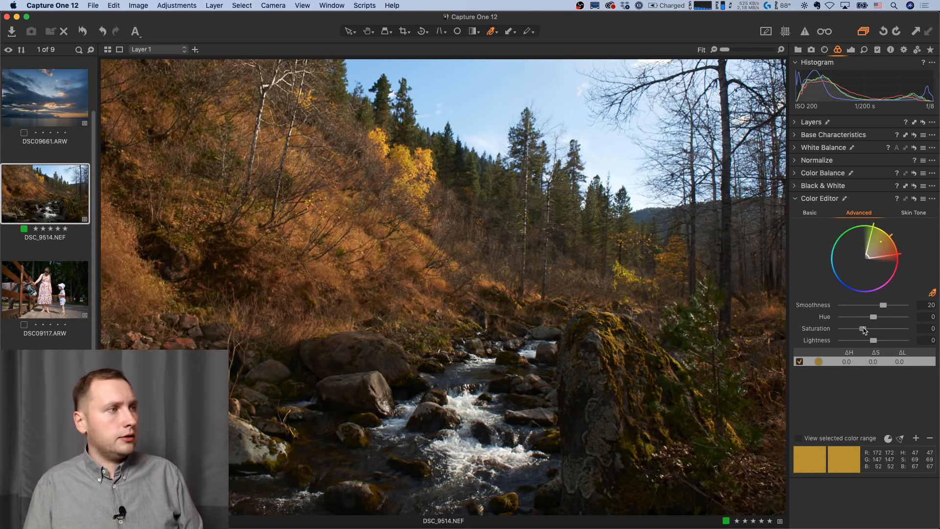
left_click_drag(864, 330, 880, 343)
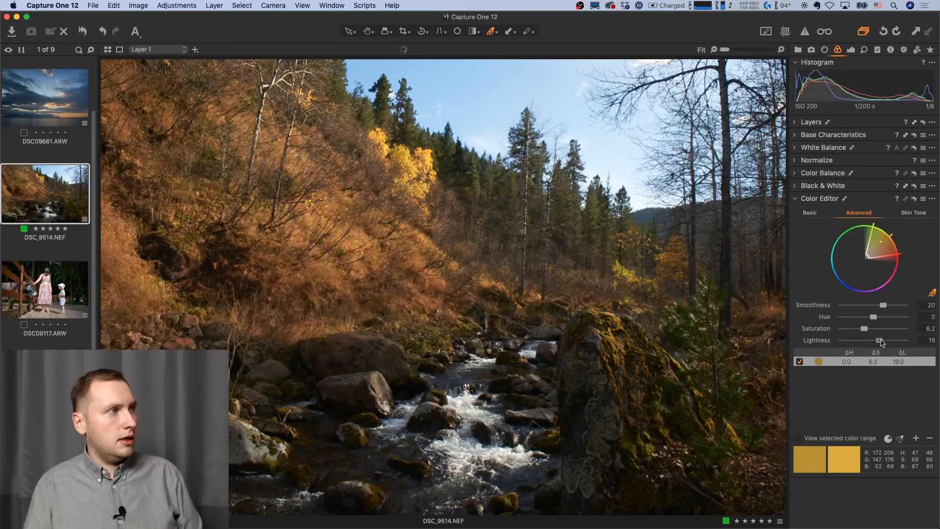
left_click_drag(880, 342, 882, 342)
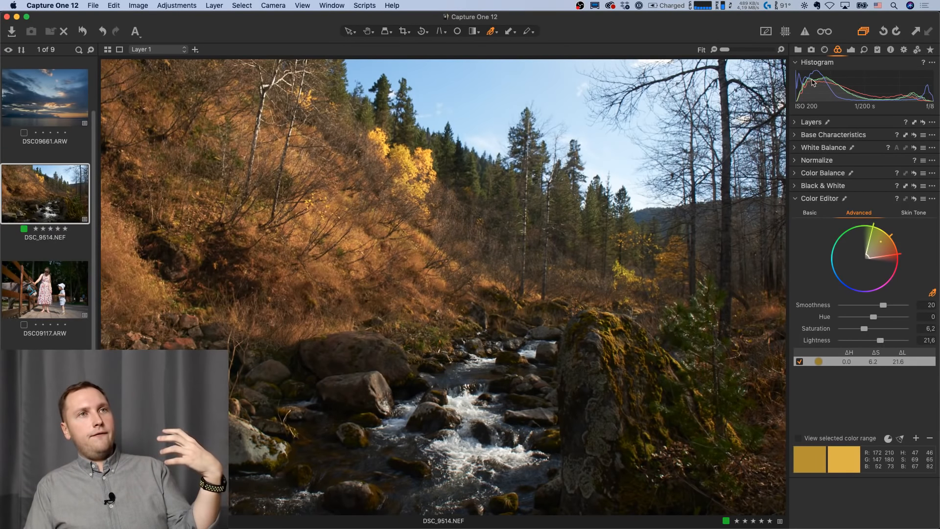
Compare the stream photo repeatedly with Layer 1 switched off and on, leaving the layer enabled.
left_click(850, 50)
left_click(800, 163)
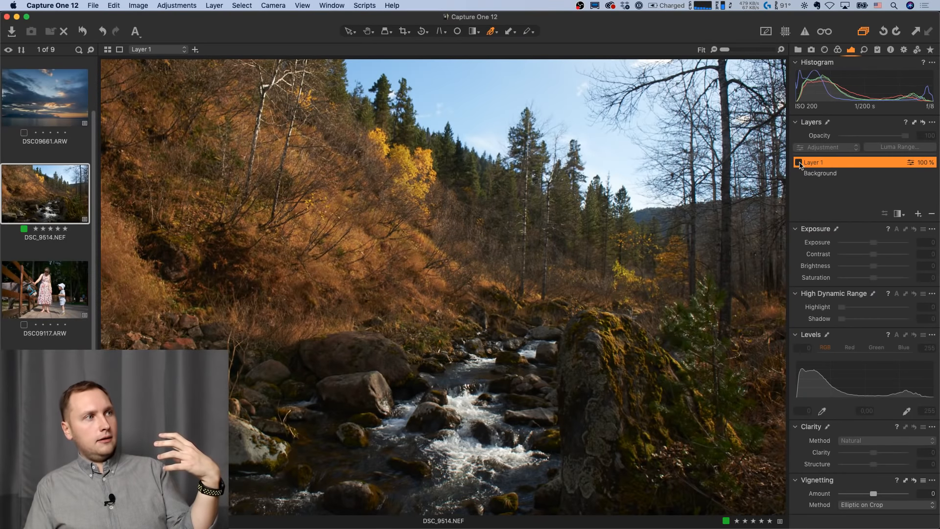
left_click(799, 163)
left_click(799, 163)
left_click(799, 163)
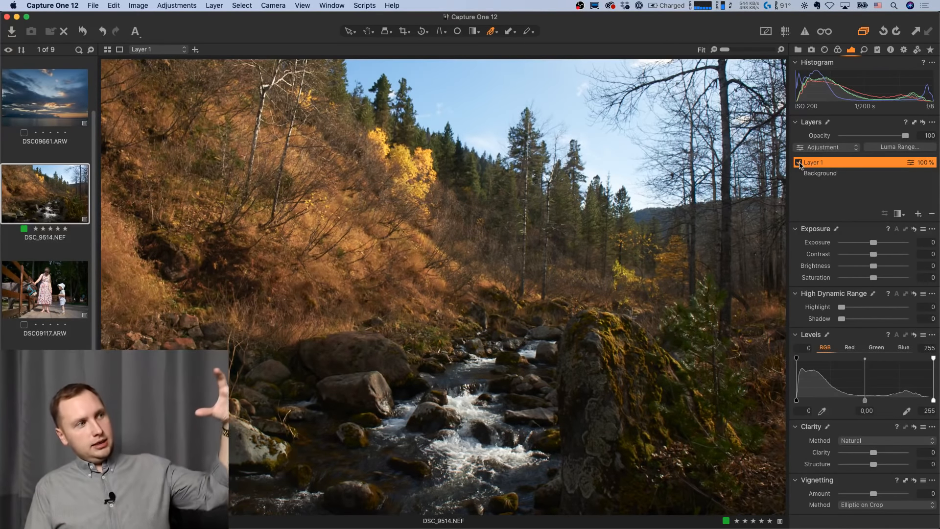
left_click(800, 163)
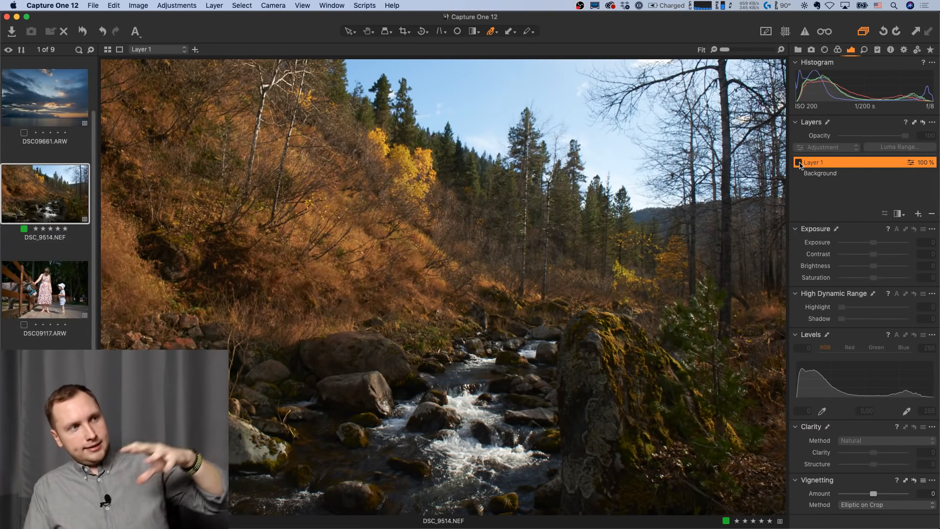
left_click(799, 163)
left_click(799, 163)
left_click(800, 163)
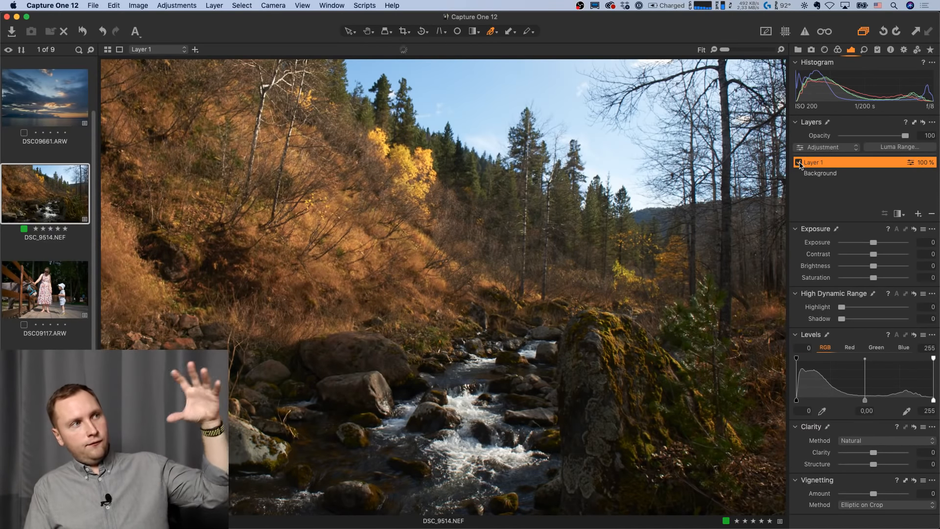
left_click(799, 164)
left_click(800, 163)
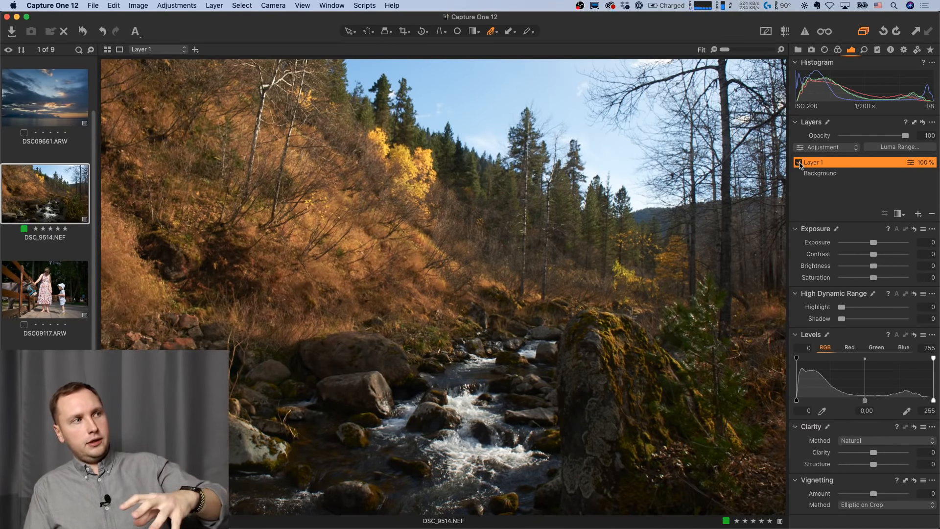
left_click(799, 163)
left_click(800, 164)
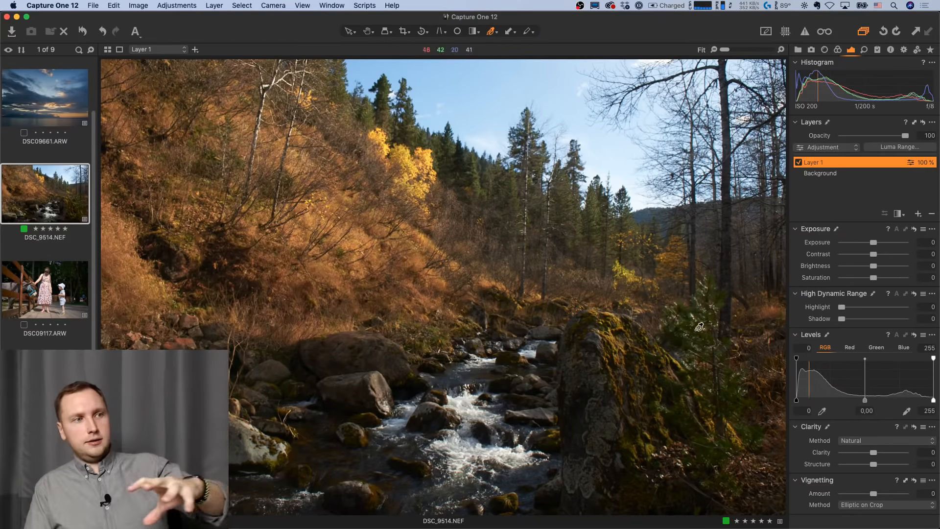
left_click(799, 163)
left_click(800, 163)
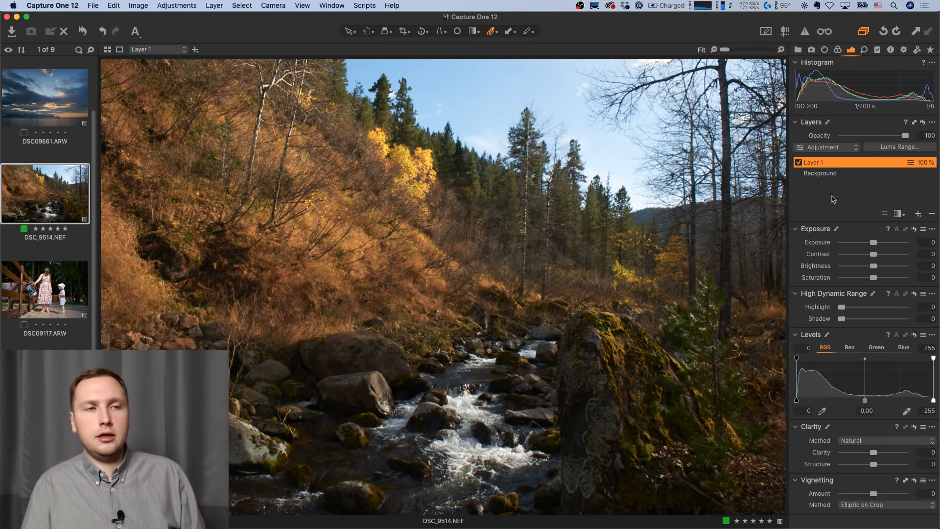
Set Layer 1's clarity to 12 and highlight to 32, and check the effect by switching the layer off and on.
left_click(885, 453)
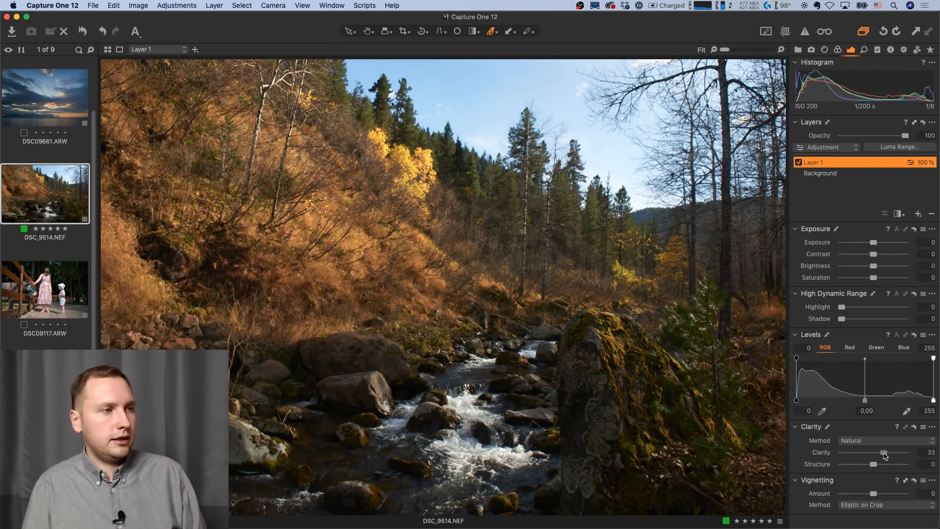
left_click_drag(881, 454, 879, 455)
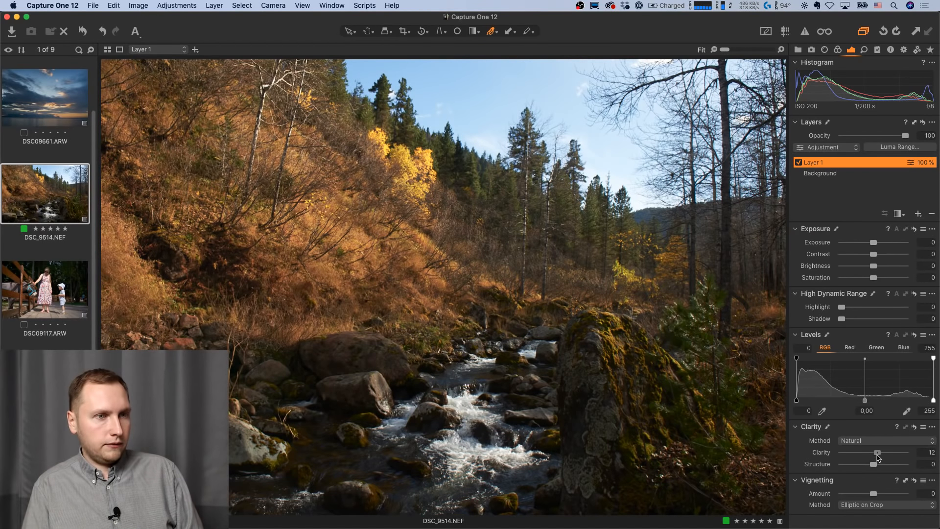
left_click_drag(867, 308, 863, 307)
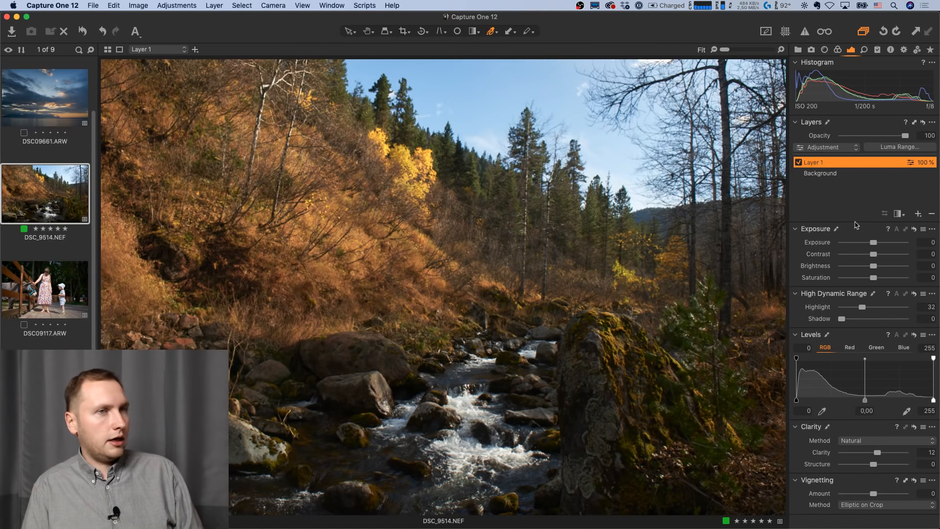
left_click(799, 163)
left_click(800, 163)
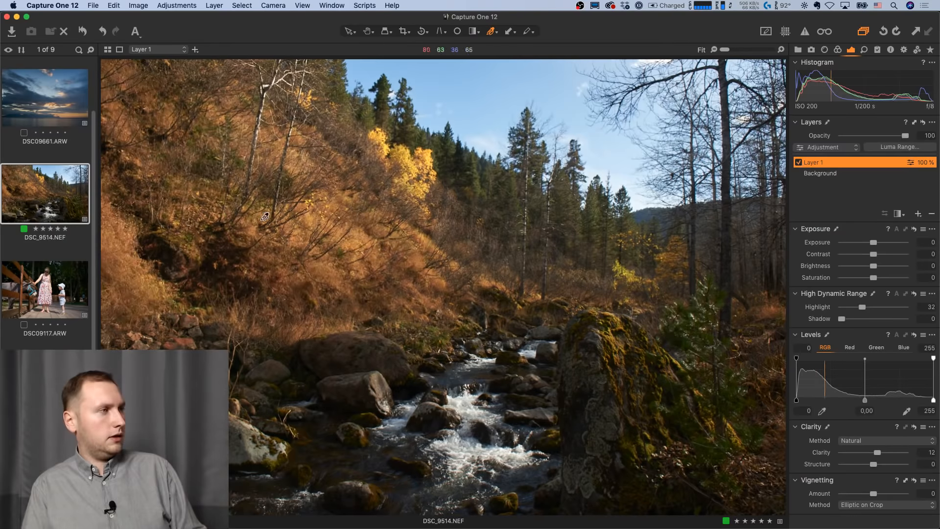
Open the 2.3. Rasterize Mask Feature collection in the catalog library.
scroll(69, 308, "down", 3)
scroll(68, 307, "down", 3)
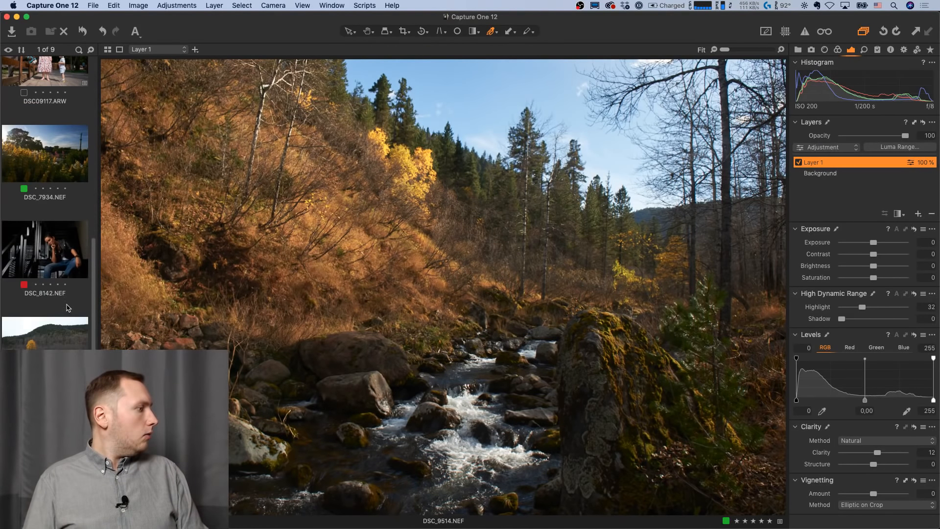
scroll(63, 333, "down", 2)
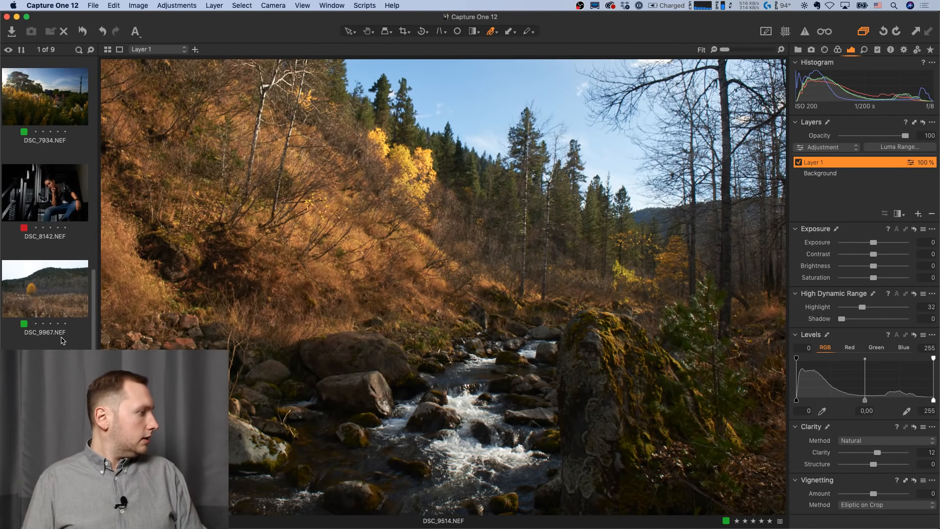
scroll(63, 338, "up", 6)
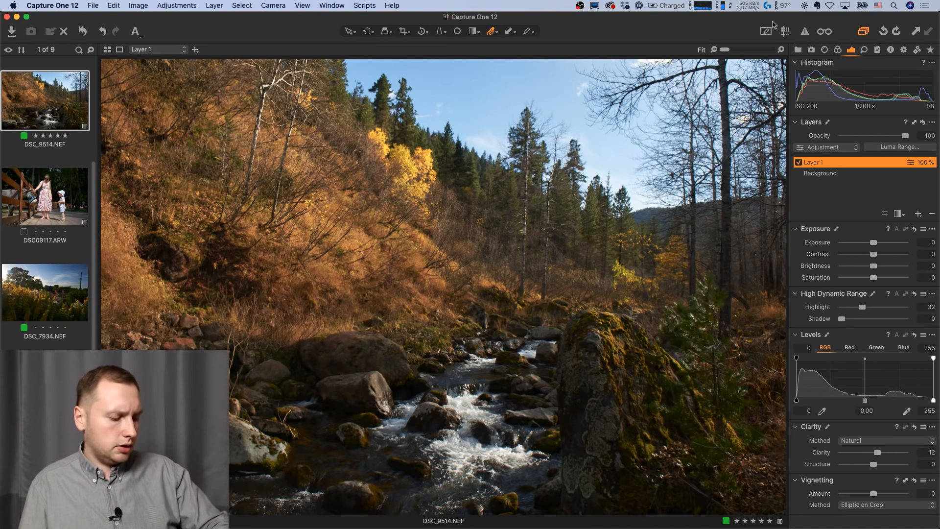
left_click(799, 50)
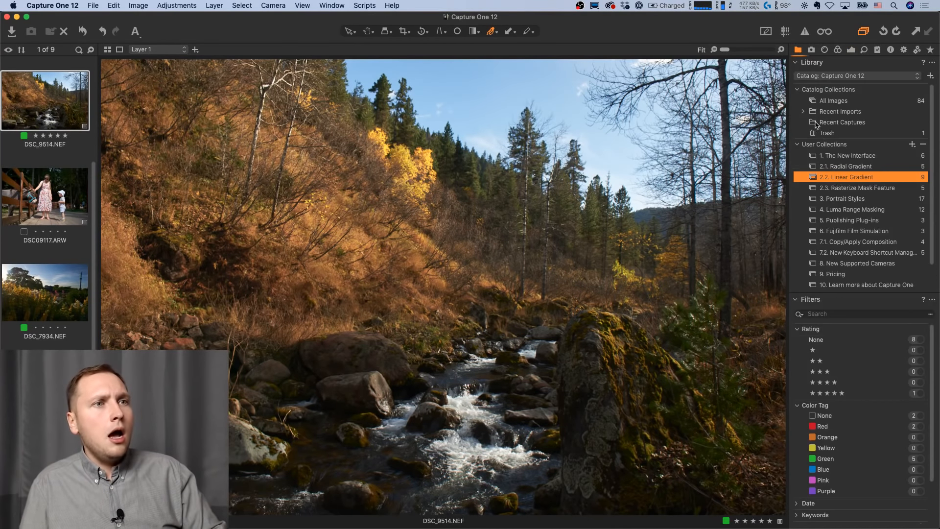
left_click(863, 188)
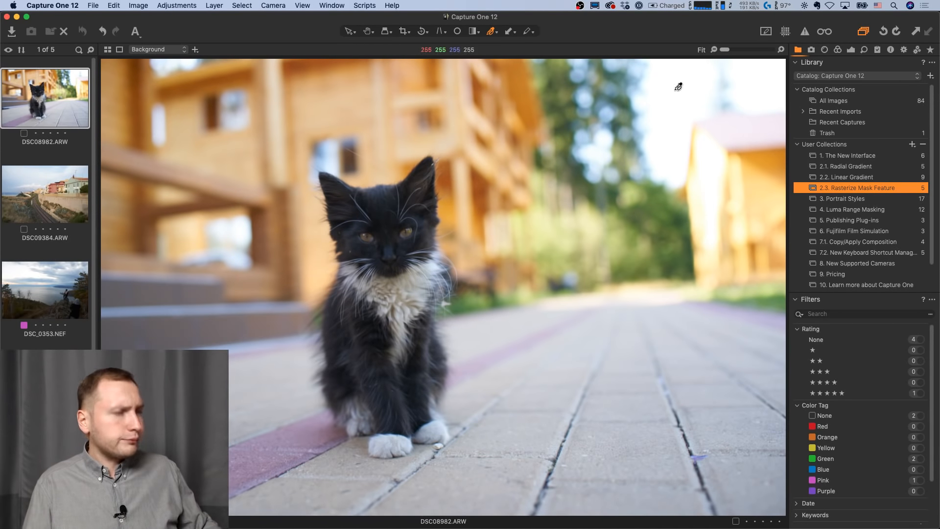
Rotate the kitten photo to an angle of 4.91 degrees.
left_click(851, 49)
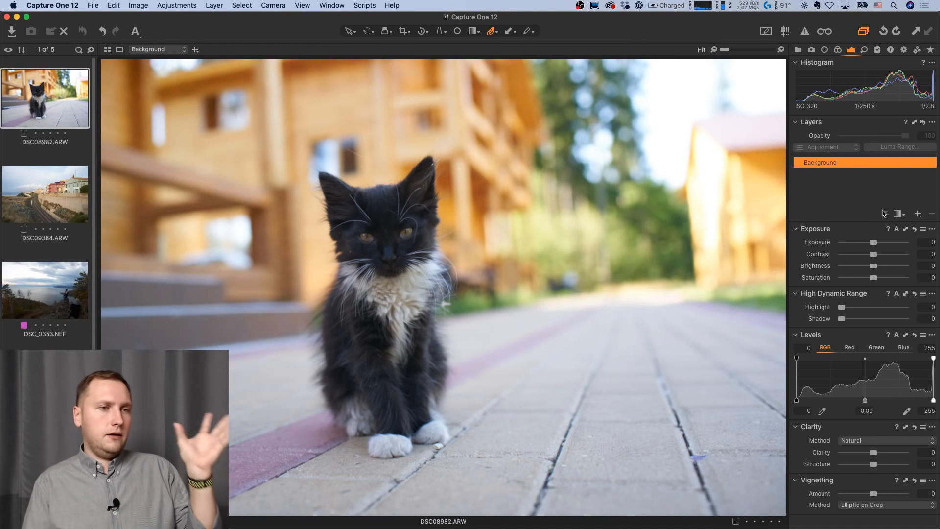
left_click(837, 50)
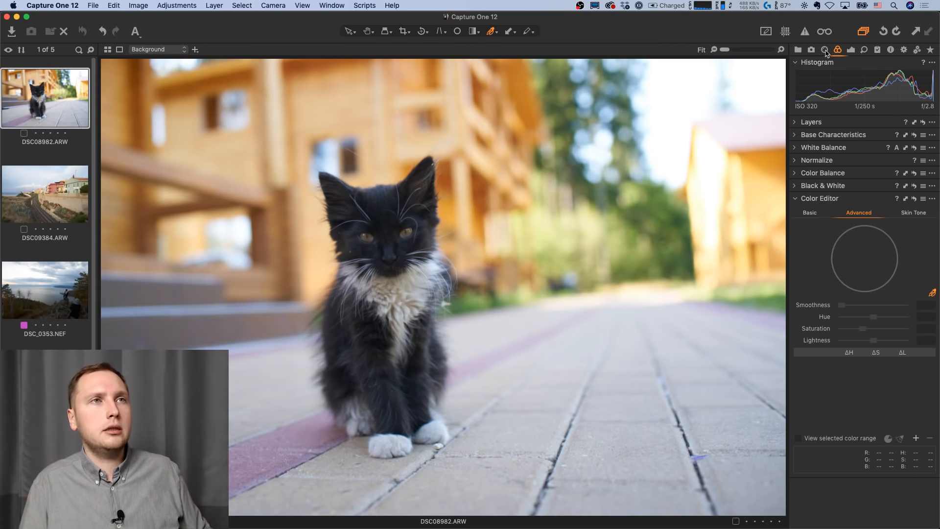
left_click(825, 50)
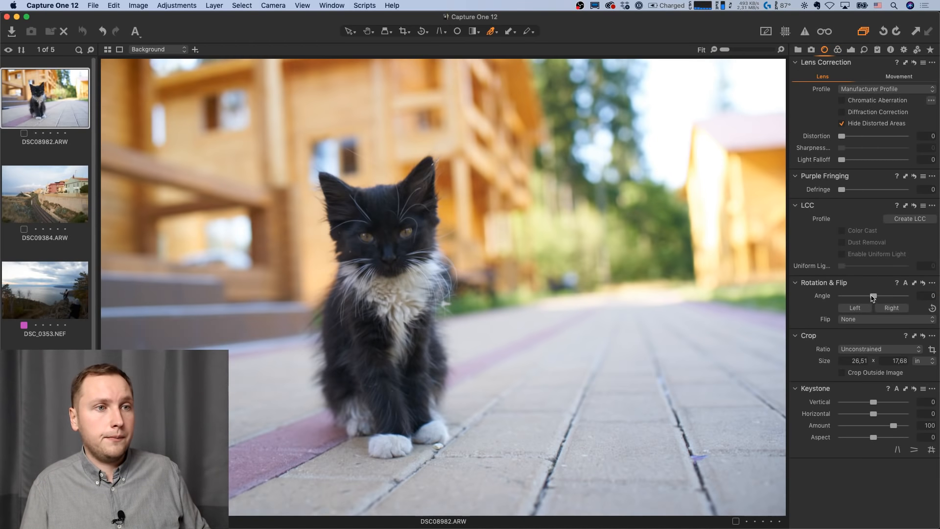
left_click_drag(873, 298, 875, 299)
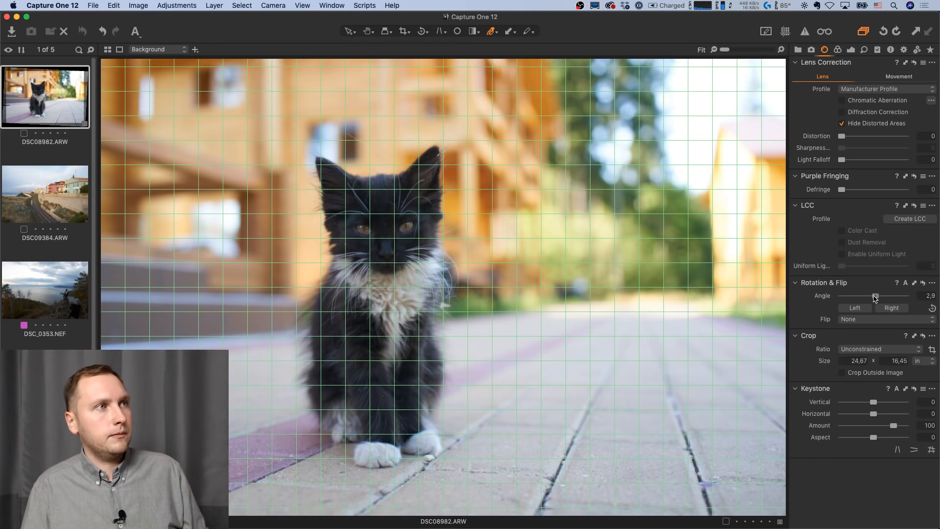
left_click_drag(875, 298, 876, 299)
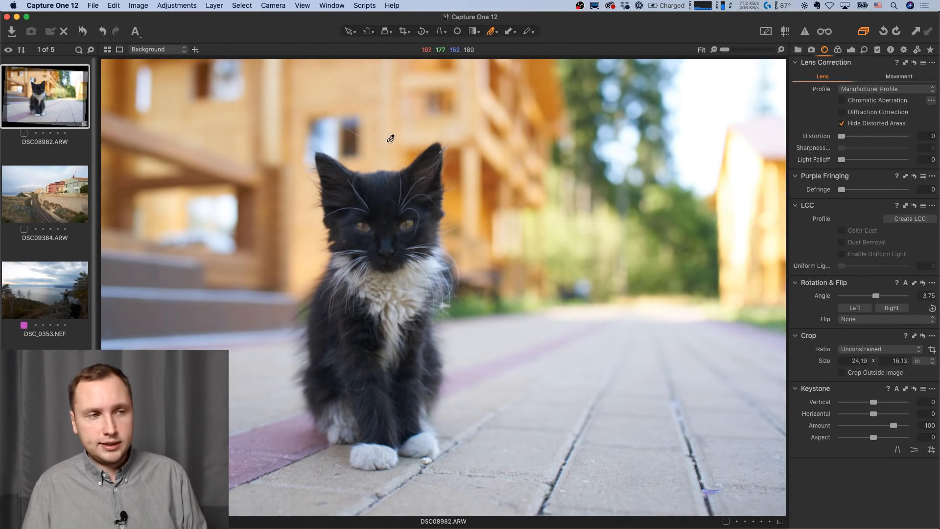
left_click_drag(876, 298, 878, 299)
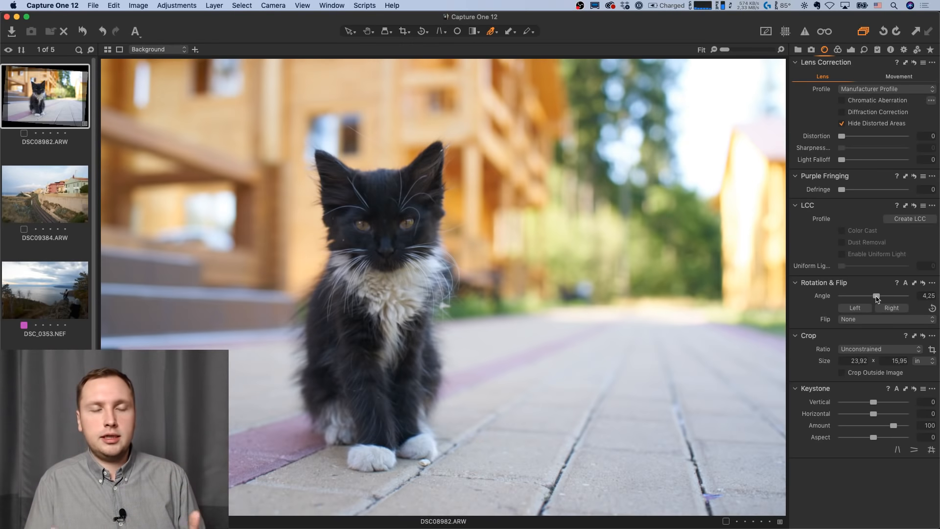
left_click_drag(877, 298, 878, 298)
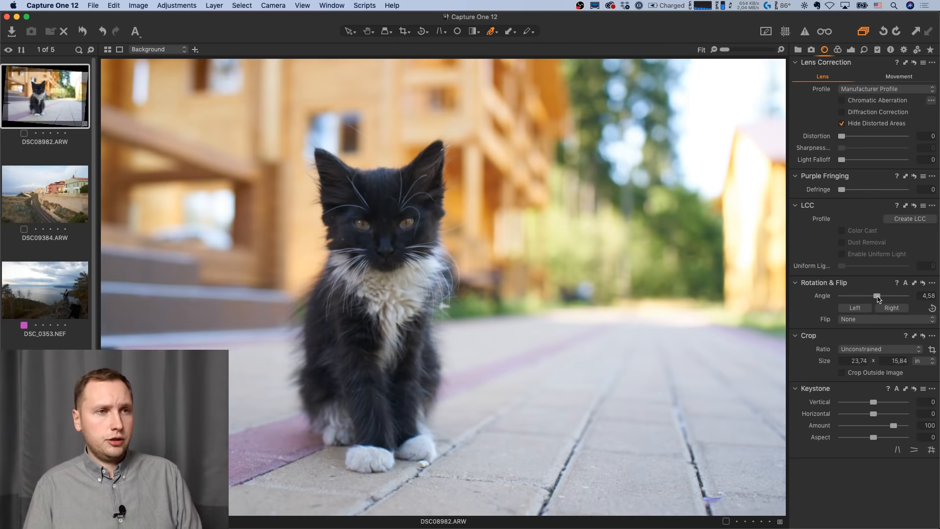
left_click_drag(877, 299, 877, 299)
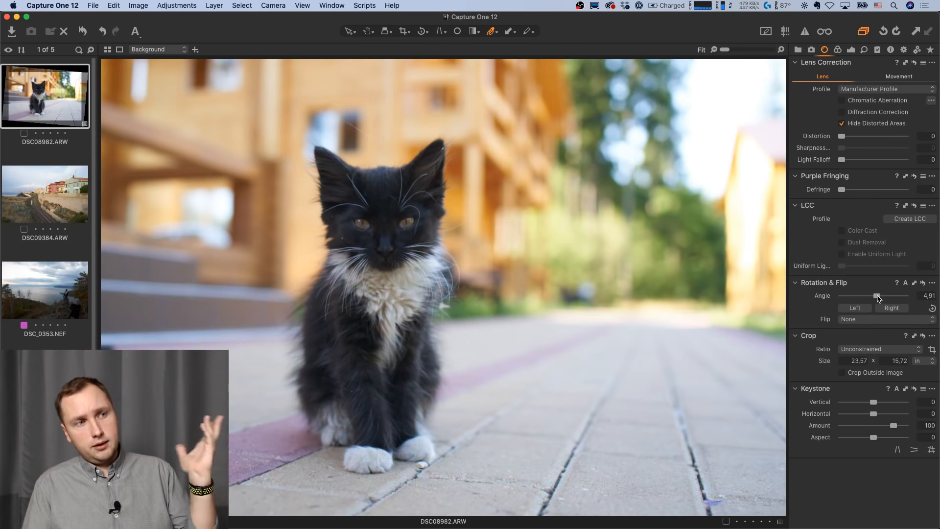
Draw a diagonal linear gradient mask from the bright upper-right background to the kitten's chest, and extend its lower edge slightly.
key("g")
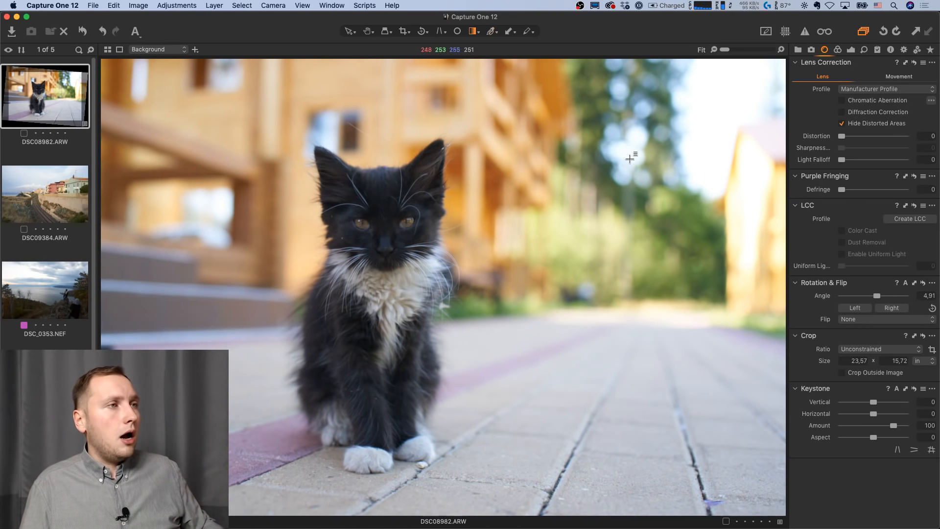
left_click_drag(631, 109, 430, 365)
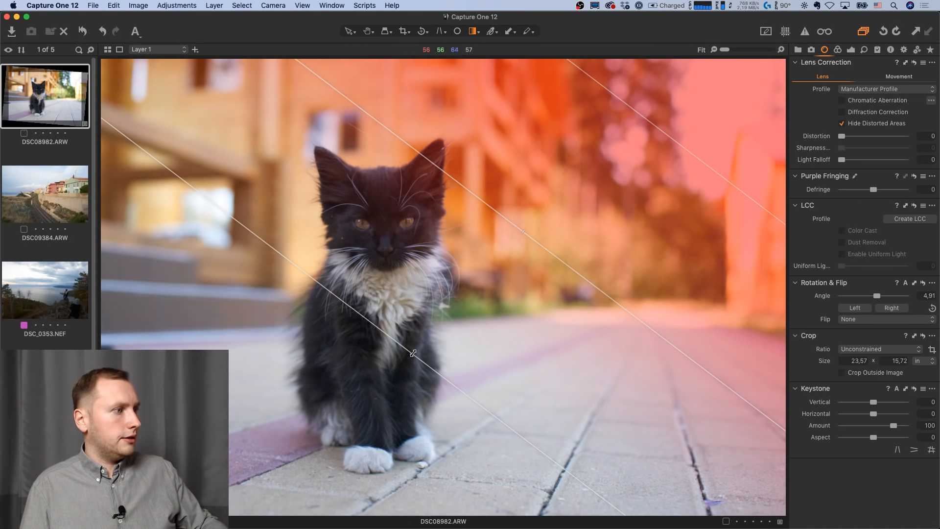
left_click_drag(413, 352, 397, 379)
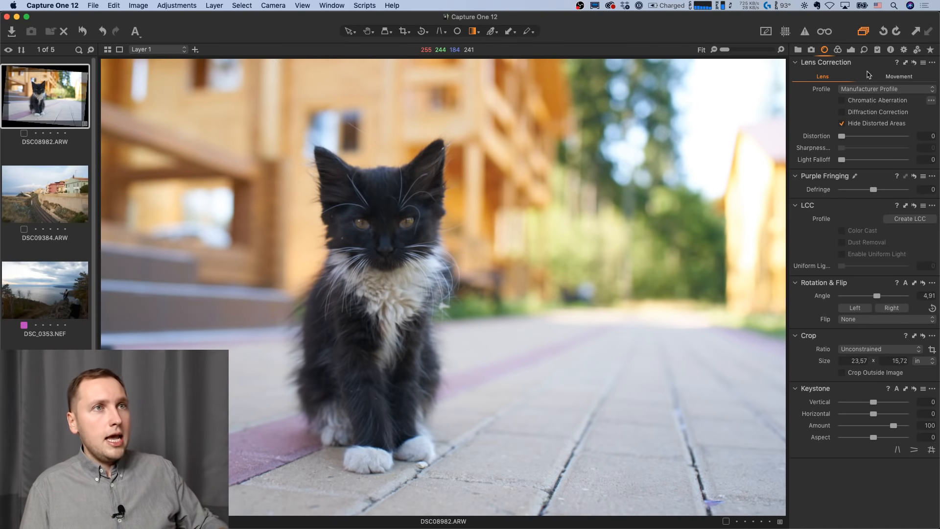
Set Layer 1's exposure to -0.8, contrast to 16 and highlight to 35.
left_click(853, 50)
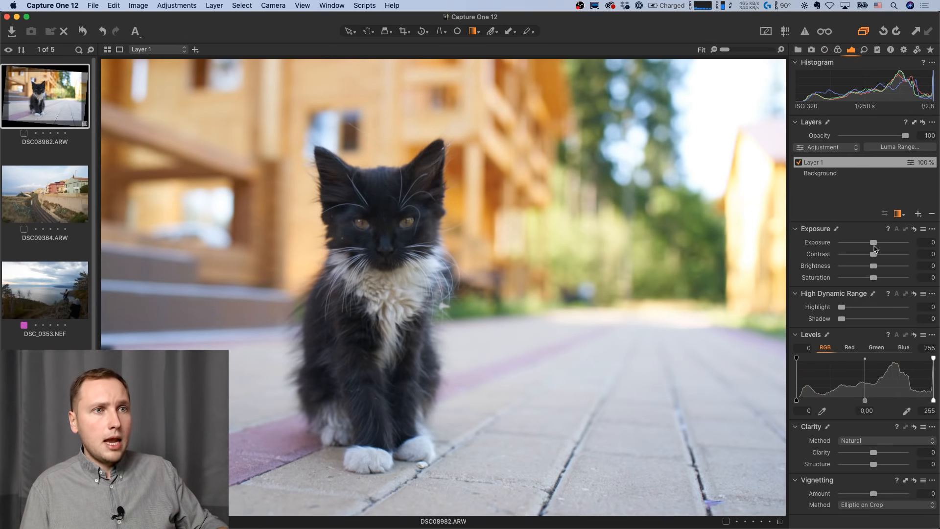
mouse_move(875, 247)
left_mouse_down()
mouse_move(862, 250)
mouse_move(884, 255)
left_mouse_up()
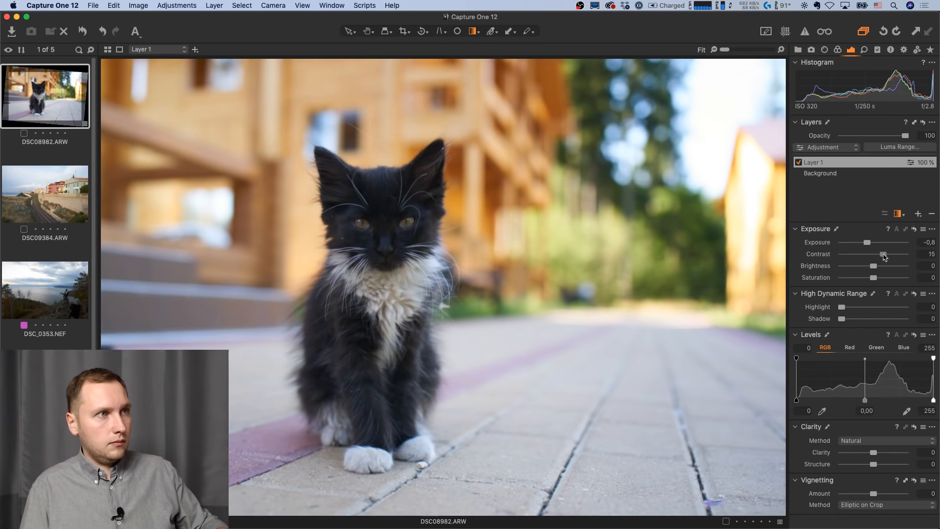
left_click(864, 308)
Compare the kitten's ear close up with Layer 1 switched off and on, leaving the layer enabled.
scroll(432, 150, "up", 5)
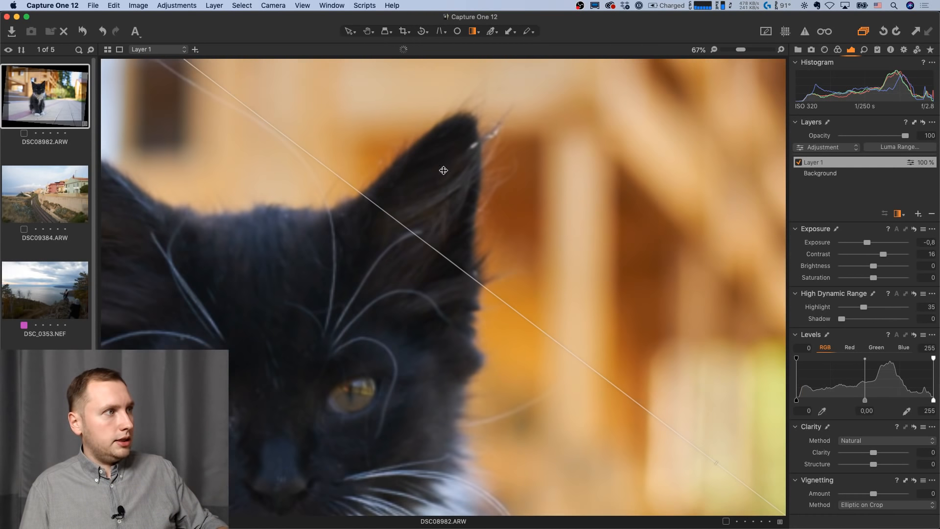
left_click(799, 162)
left_click(800, 162)
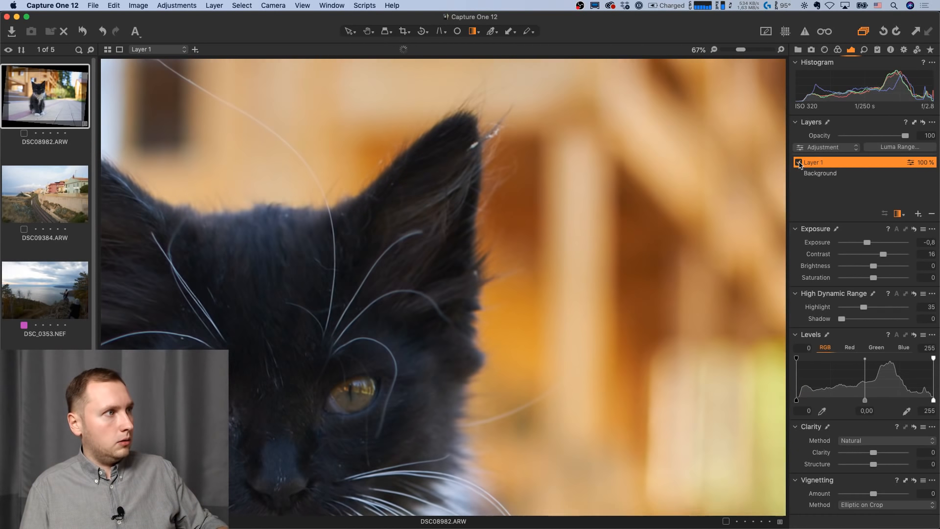
left_click(800, 163)
left_click(799, 163)
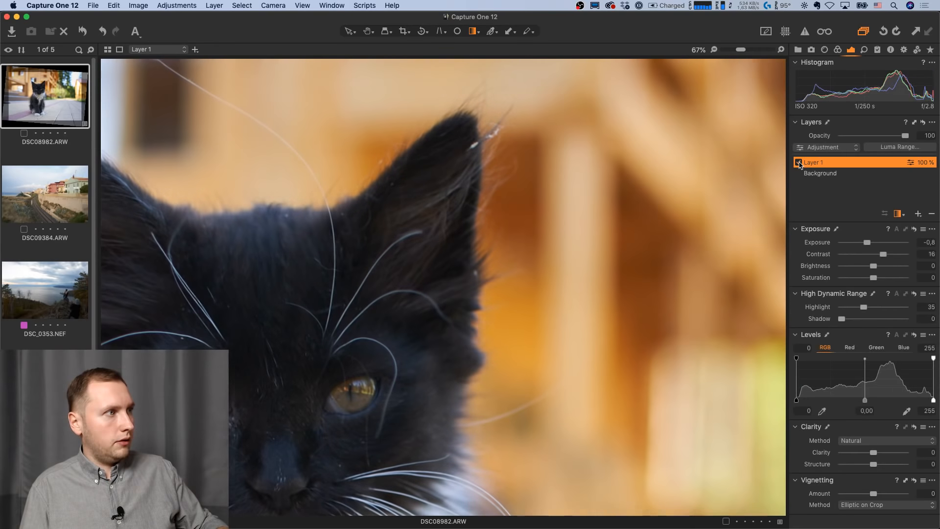
Show the mask overlay and rasterize Layer 1's gradient mask.
key("m")
right_click(834, 163)
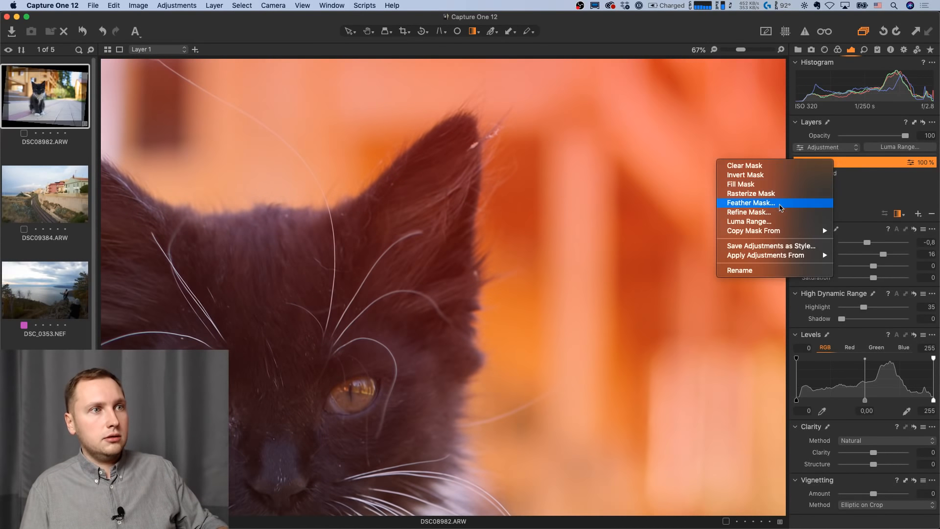
left_click(771, 195)
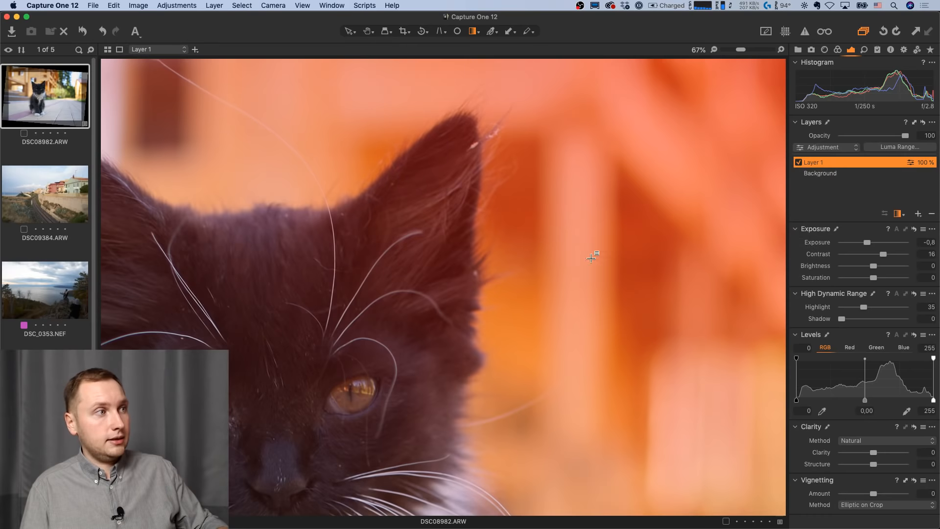
Erase the mask from the kitten's right-hand ear, forehead and face with a progressively smaller soft brush.
key("b")
key("[")
key("[")
key("[")
key("[")
key("[")
key("[")
key("[")
key("[")
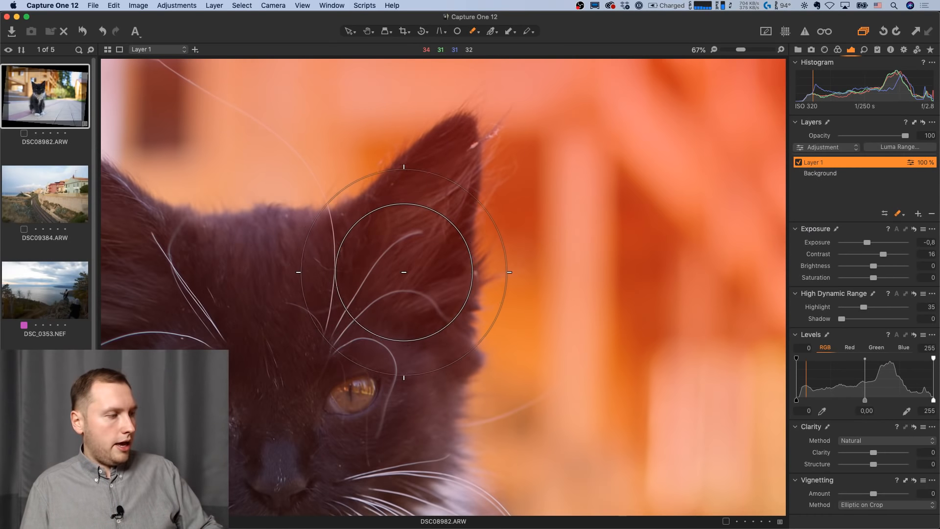
mouse_move(387, 279)
left_mouse_down()
mouse_move(395, 416)
mouse_move(389, 398)
mouse_move(279, 344)
mouse_move(264, 354)
mouse_move(220, 328)
mouse_move(284, 376)
mouse_move(262, 455)
mouse_move(295, 471)
mouse_move(379, 377)
mouse_move(420, 253)
mouse_move(314, 261)
mouse_move(241, 253)
mouse_move(216, 267)
mouse_move(315, 273)
mouse_move(362, 251)
mouse_move(444, 159)
mouse_move(428, 282)
mouse_move(434, 436)
mouse_move(389, 510)
mouse_move(329, 482)
left_mouse_up()
key("[")
key("[")
key("[")
Erase the mask from the kitten's left-hand ear and cheek with an enlarged brush.
left_click_drag(247, 339, 388, 344)
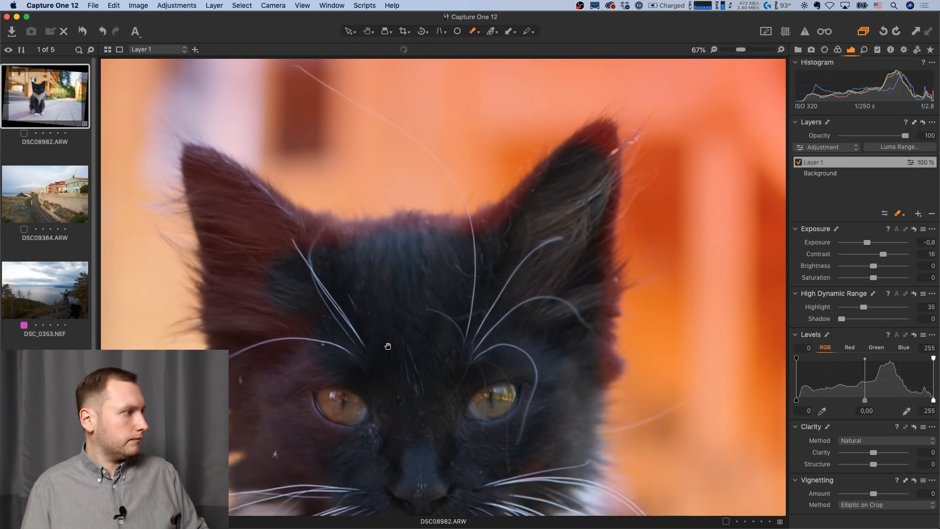
key("]")
key("]")
key("]")
mouse_move(292, 423)
left_mouse_down()
mouse_move(247, 249)
mouse_move(360, 285)
left_mouse_up()
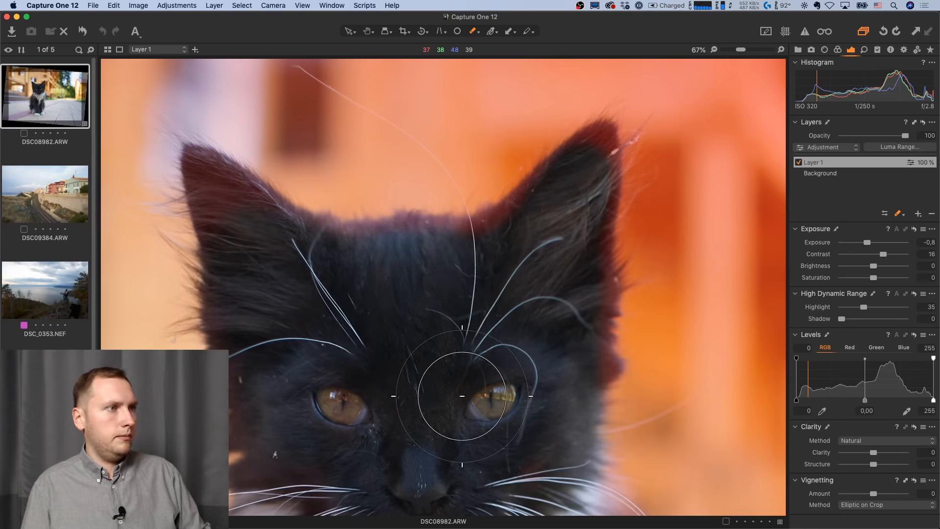
Refine Layer 1's mask around the kitten's fur with a radius of 300.
scroll(460, 395, "down", 4)
scroll(417, 152, "up", 2)
scroll(417, 152, "up", 1)
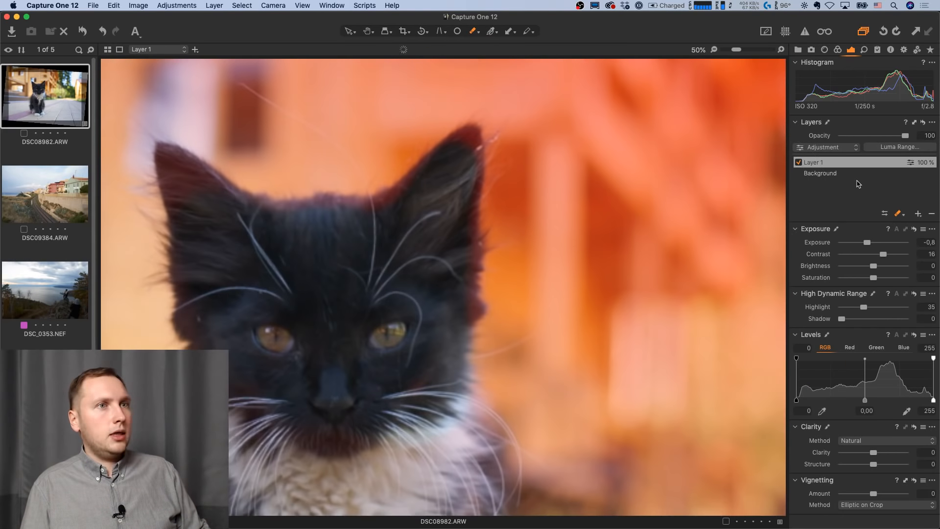
right_click(851, 163)
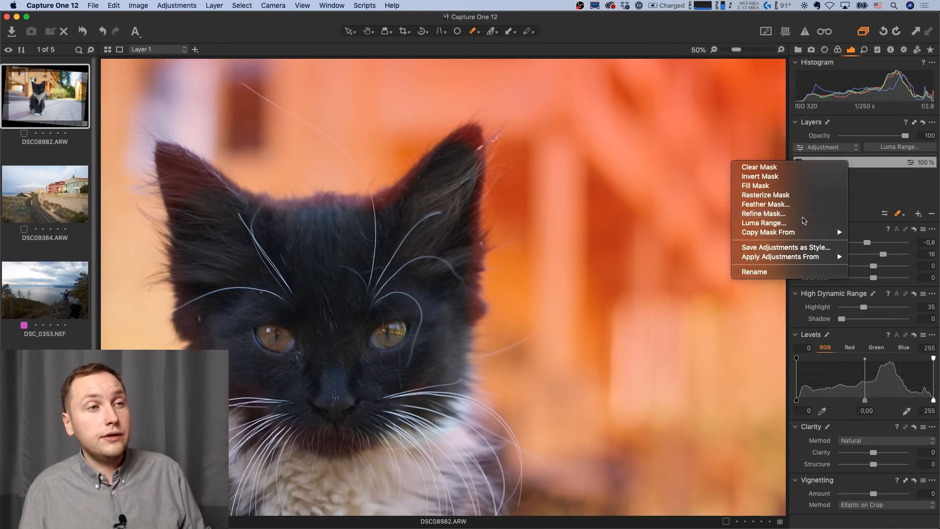
left_click(803, 216)
left_click_drag(504, 130, 659, 106)
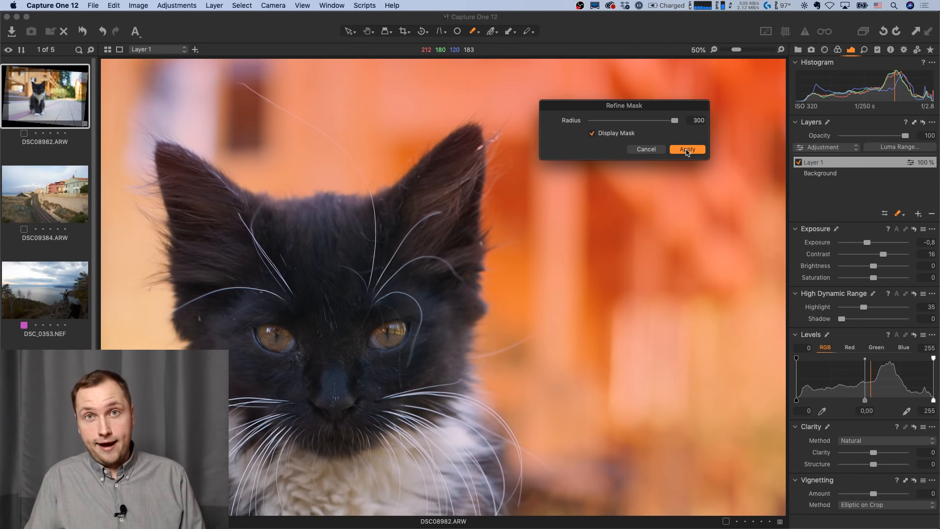
Inspect the refined mask at the ear's edge and compare the full photo with Layer 1 off and on, leaving it enabled.
scroll(515, 231, "up", 5)
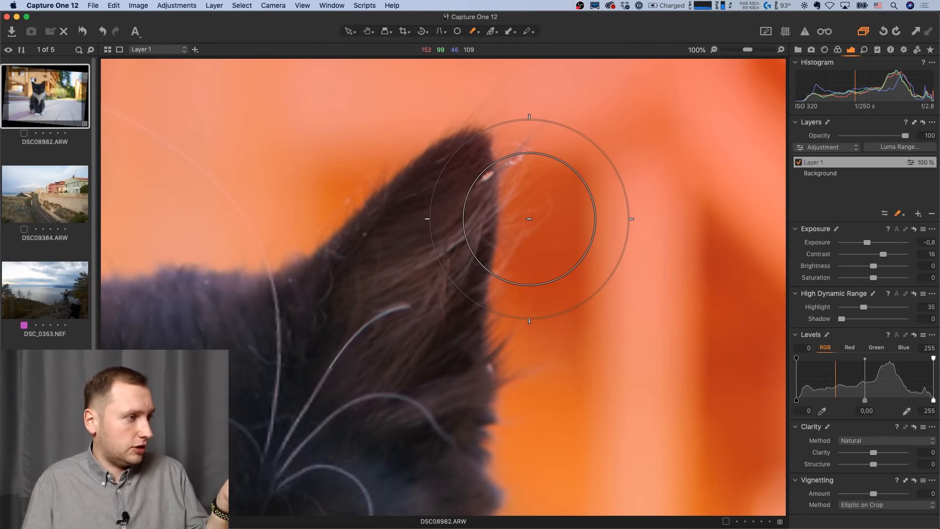
scroll(530, 219, "down", 5)
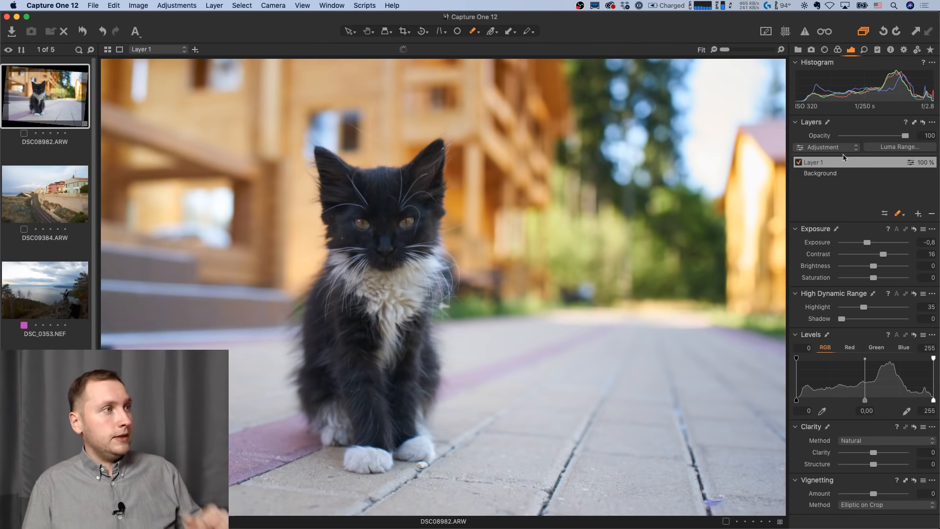
left_click(799, 163)
left_click(799, 163)
left_click(799, 164)
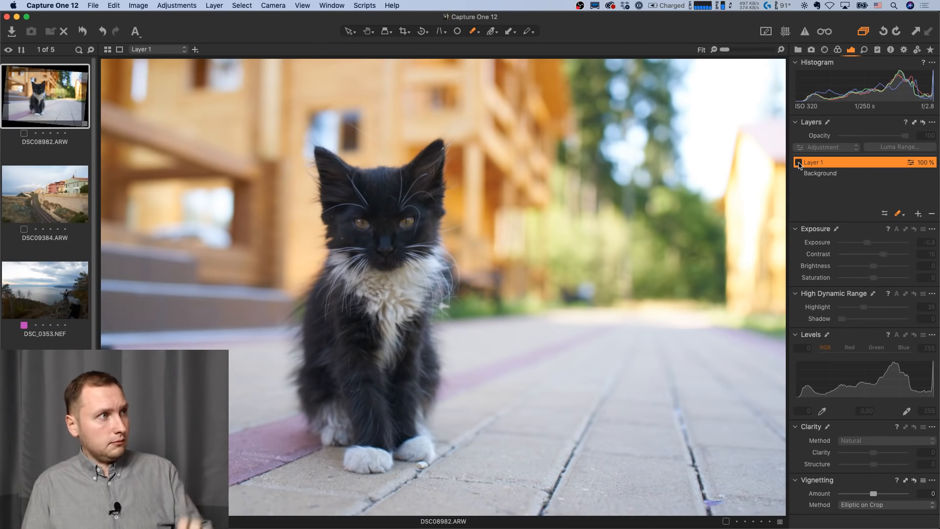
left_click(799, 163)
left_click(799, 163)
left_click(798, 163)
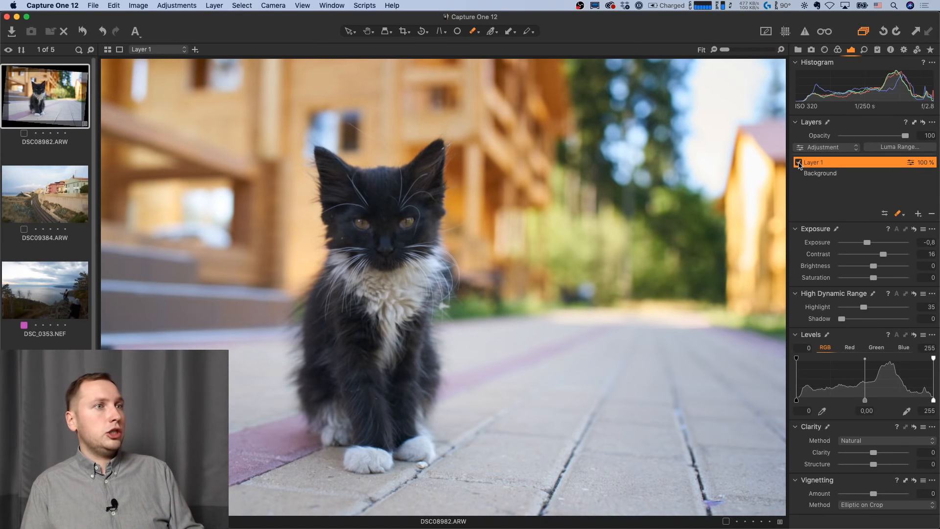
left_click(799, 163)
left_click(799, 164)
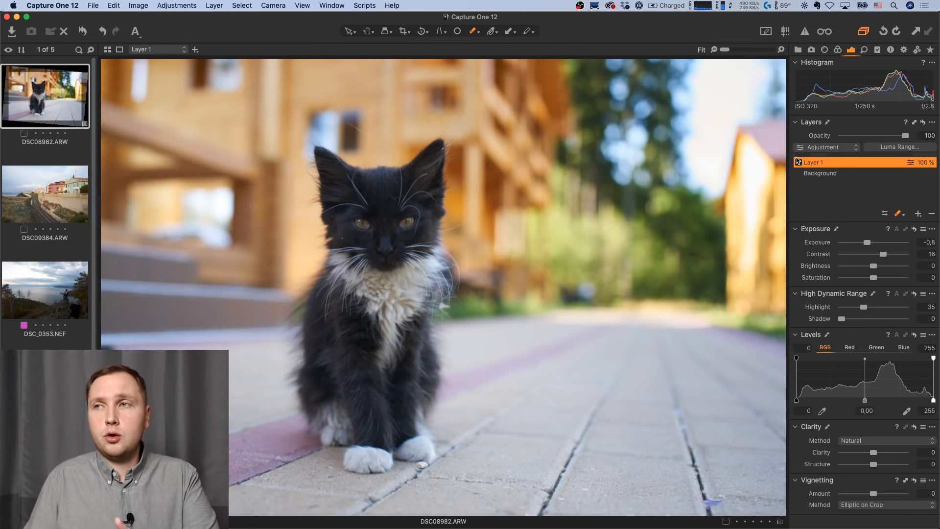
left_click(53, 5)
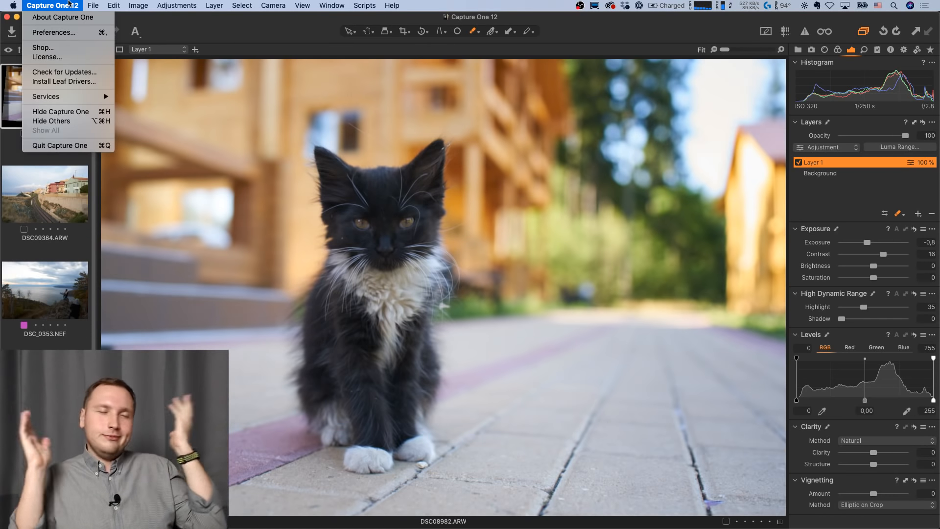
Open the keyboard shortcut editor, examine the assignable commands in the Layer group, and close the editor.
mouse_move(116, 5)
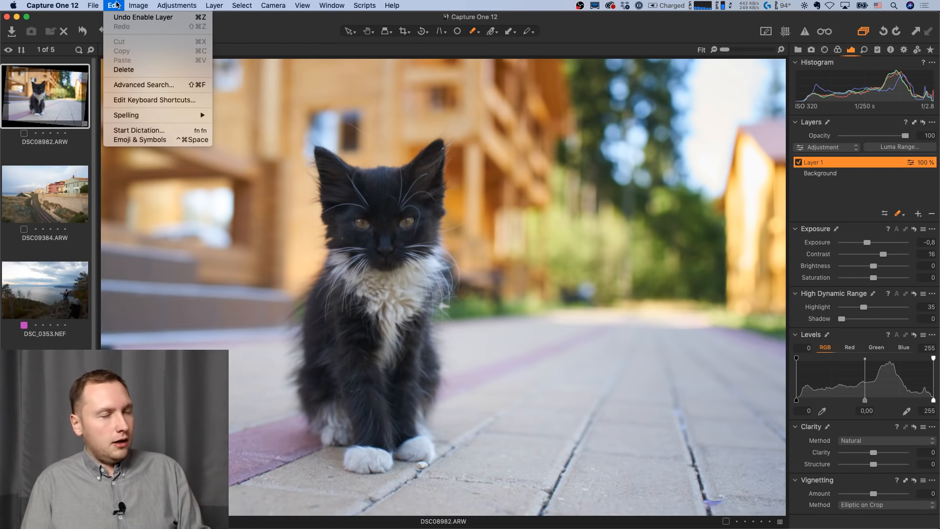
left_click(152, 101)
left_click_drag(168, 40, 499, 87)
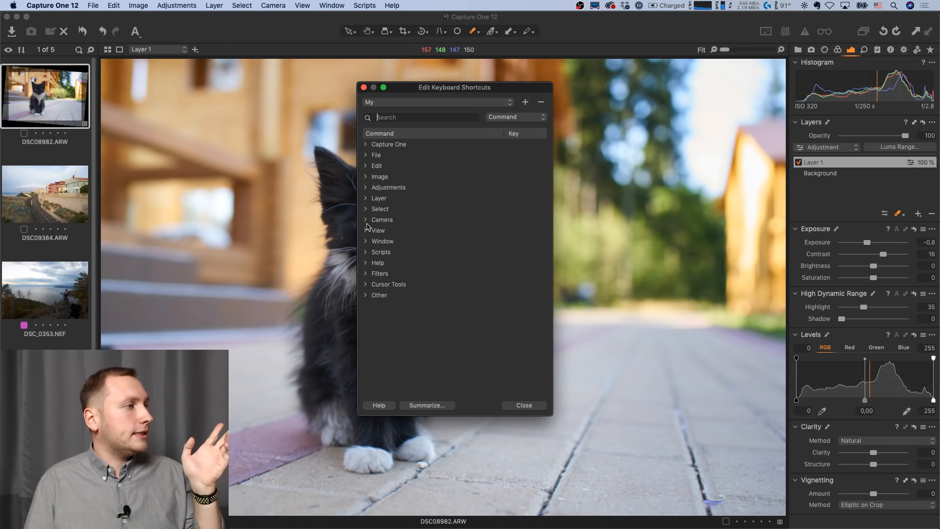
left_click(366, 199)
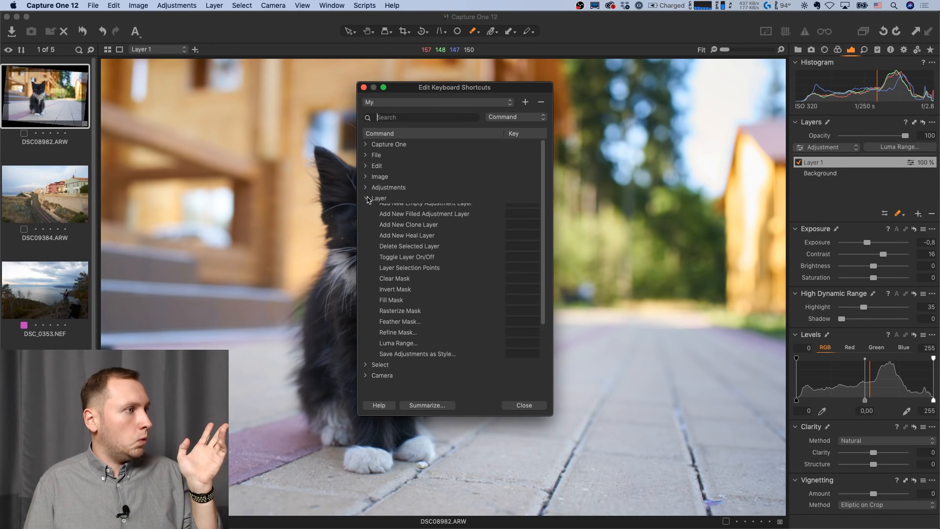
scroll(475, 325, "down", 3)
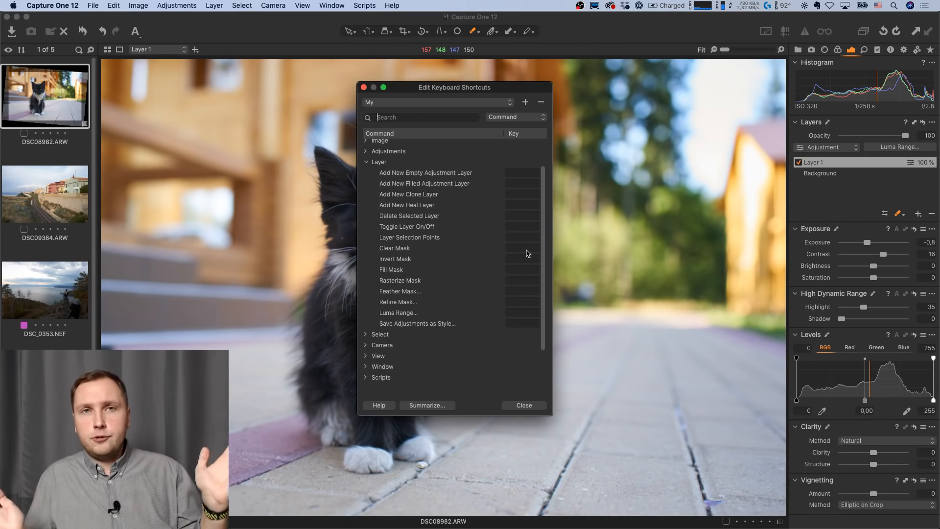
left_click(524, 202)
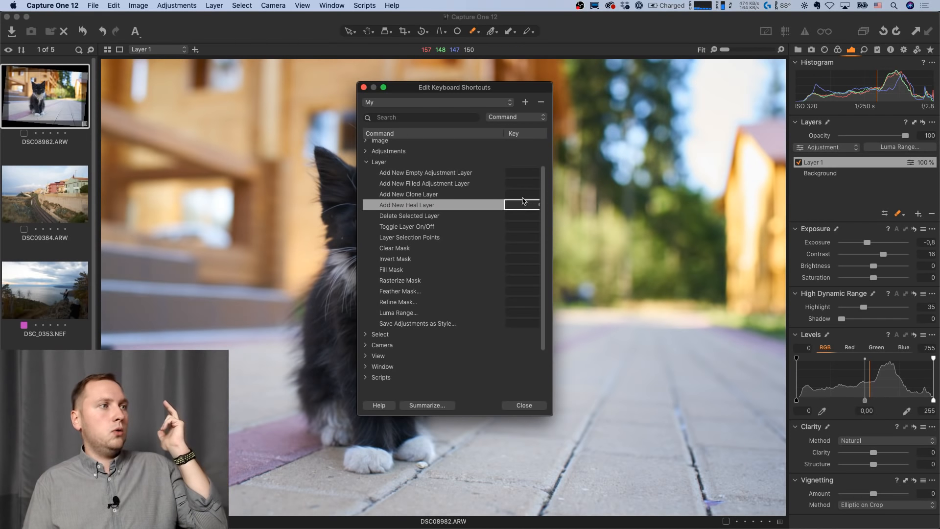
double_click(523, 194)
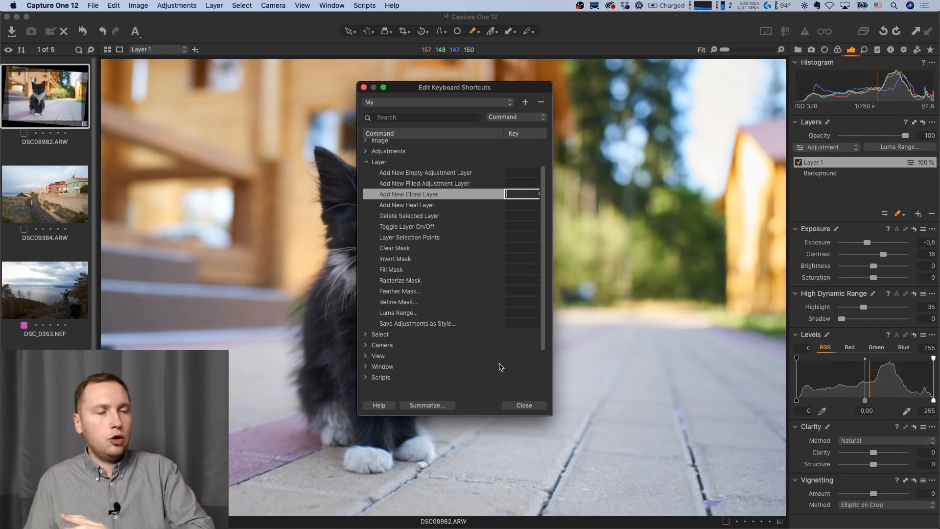
left_click(523, 406)
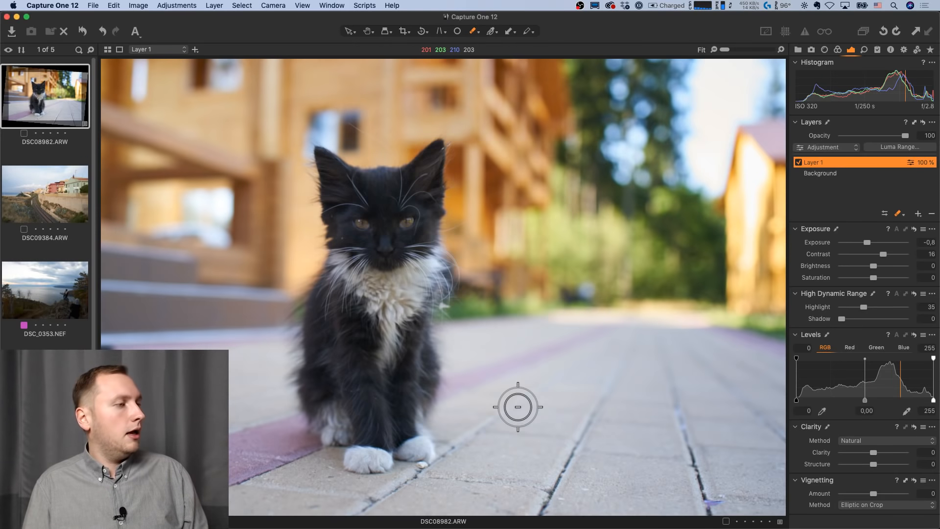
Draw a diagonal linear gradient mask over the sky of DSC09384.ARW, widen its falloff and check the mask overlay.
left_click(58, 205)
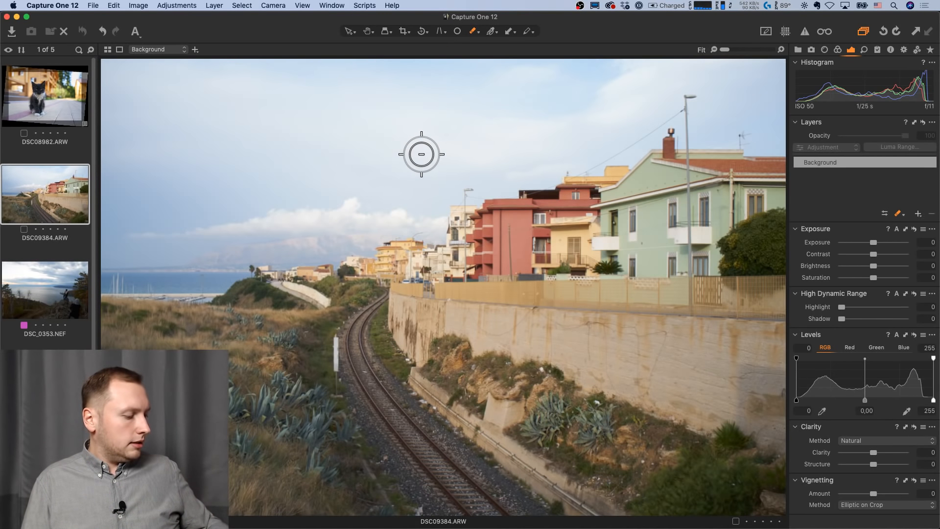
key("l")
left_click_drag(312, 122, 467, 439)
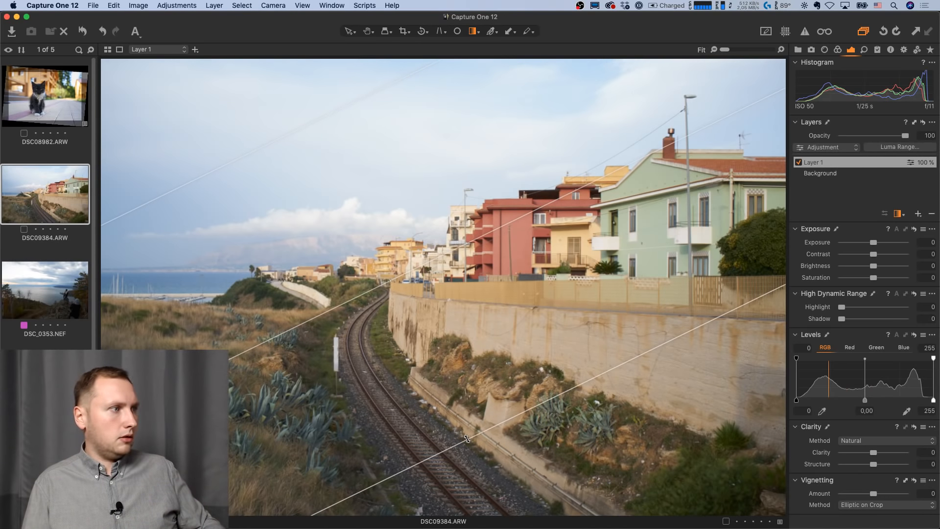
key("m")
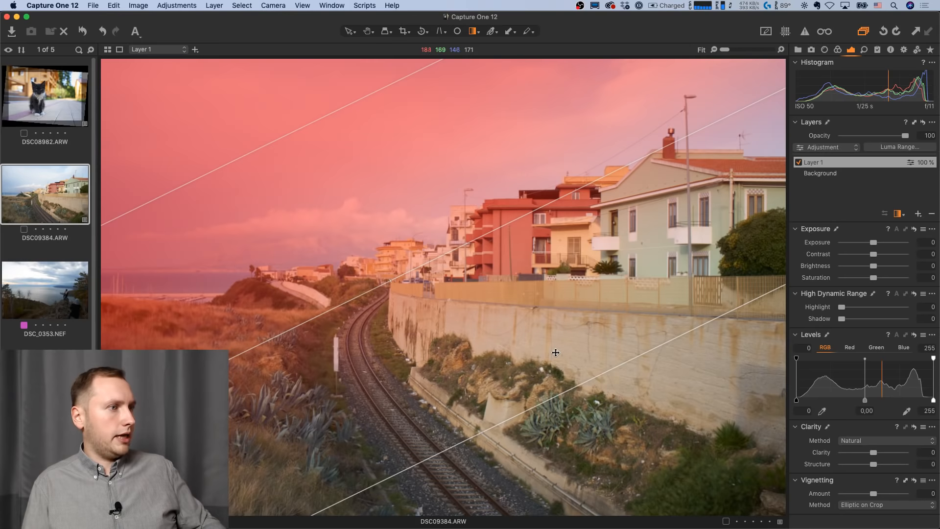
left_click_drag(549, 400, 563, 444)
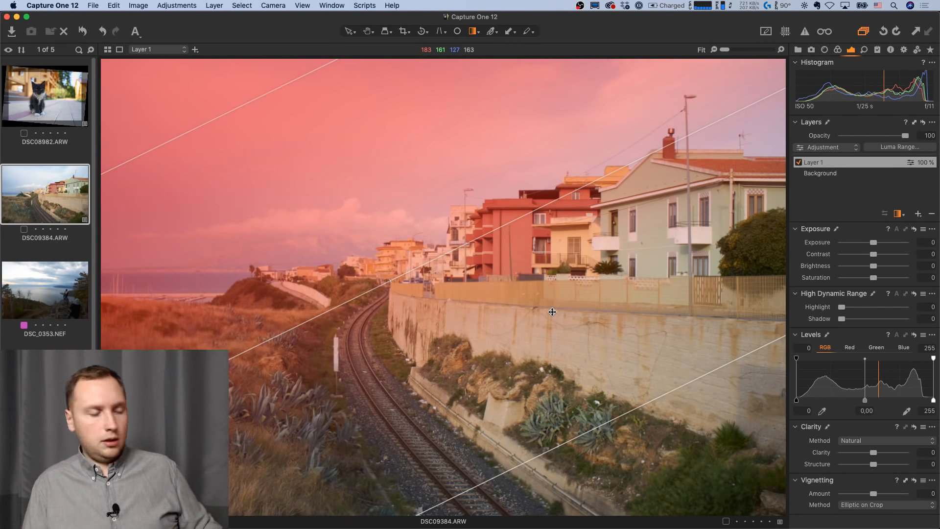
key("m")
key("m")
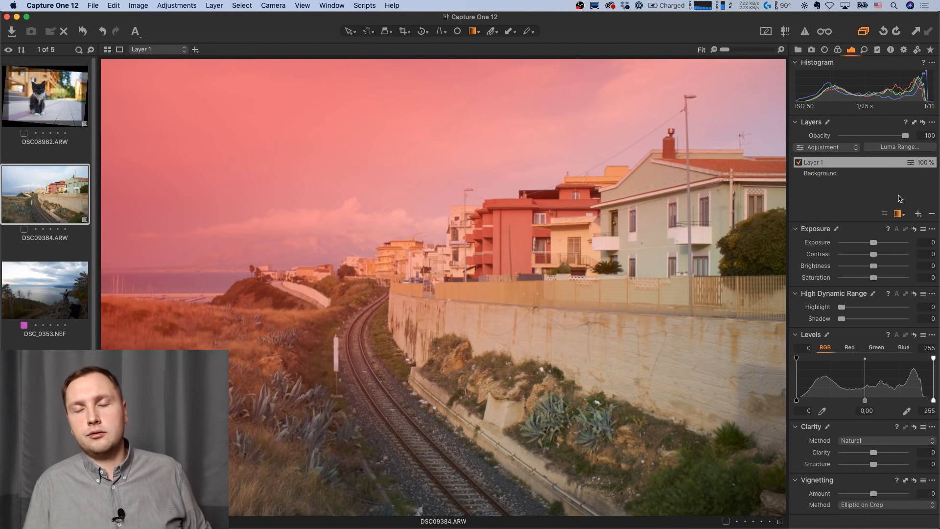
key("m")
key("m")
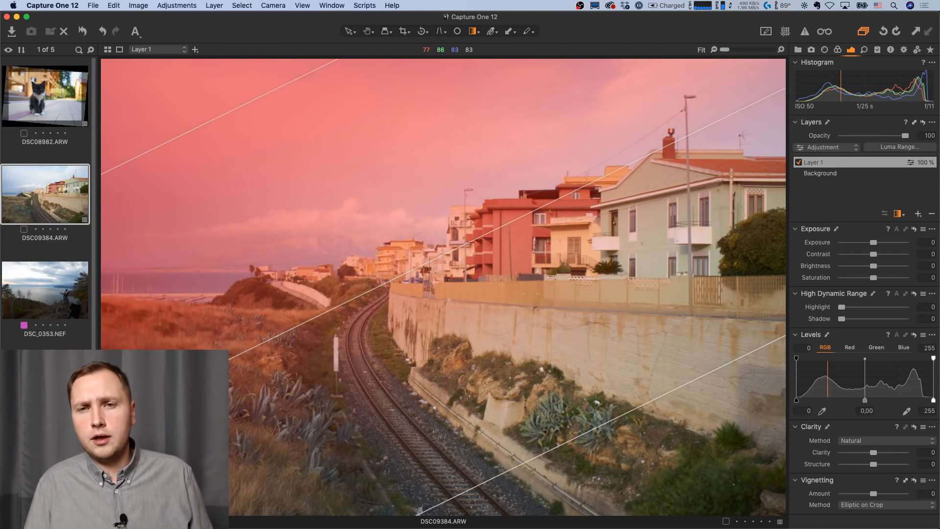
Rasterize Layer 1's gradient mask and erase it from the foreground grass, wall and green house with an enlarged brush.
right_click(867, 167)
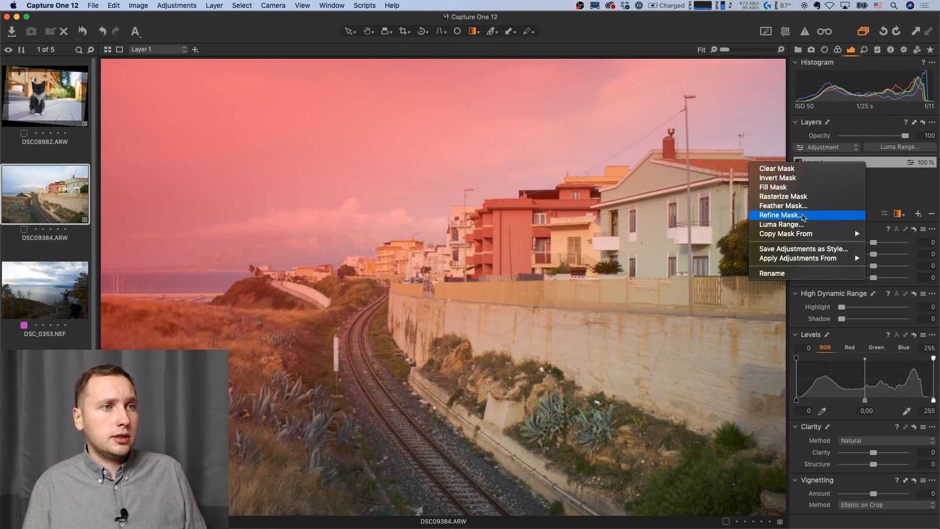
left_click(784, 196)
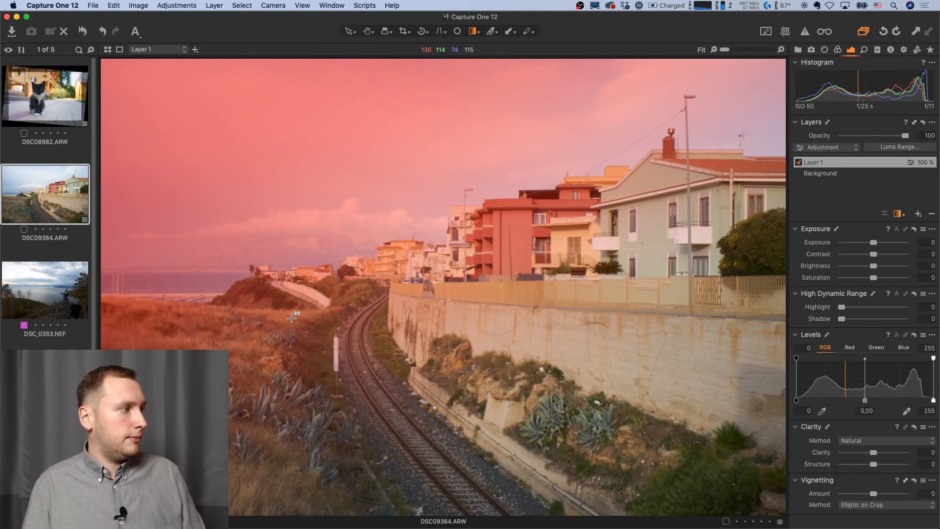
key("b")
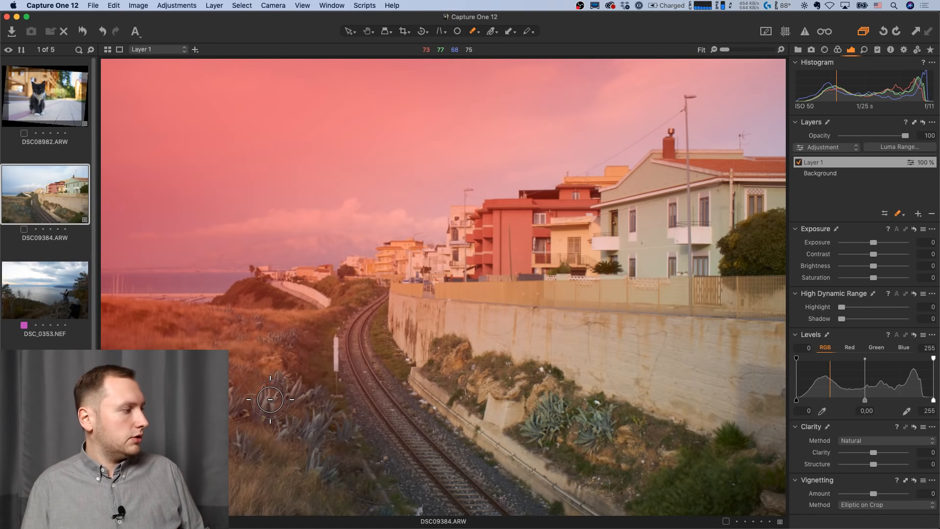
key("bracketright")
key("bracketright")
key("bracketright")
key("bracketright")
key("bracketright")
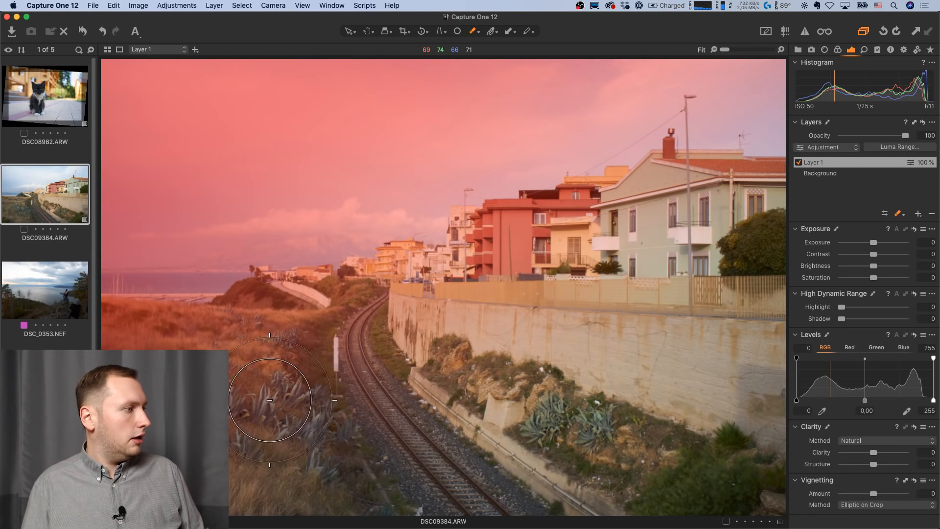
key("bracketright")
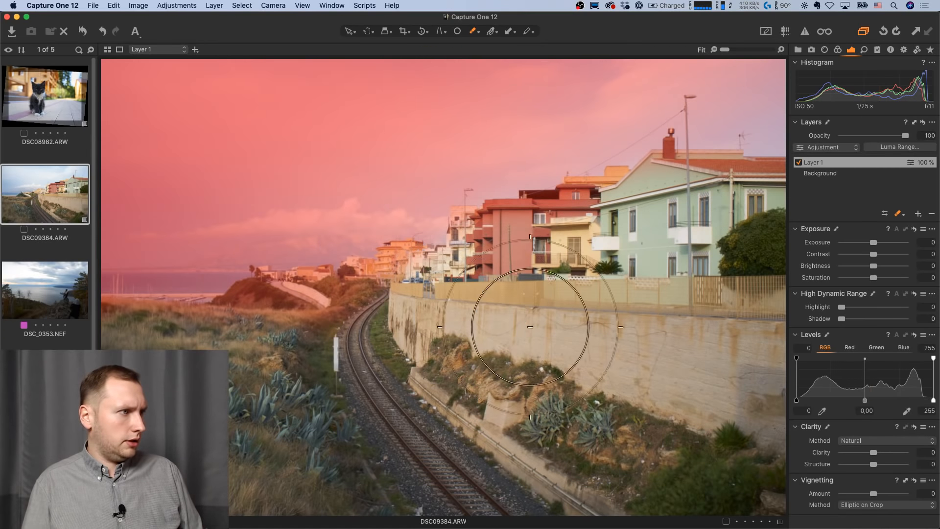
Refine Layer 1's mask with a radius of 300.
right_click(854, 166)
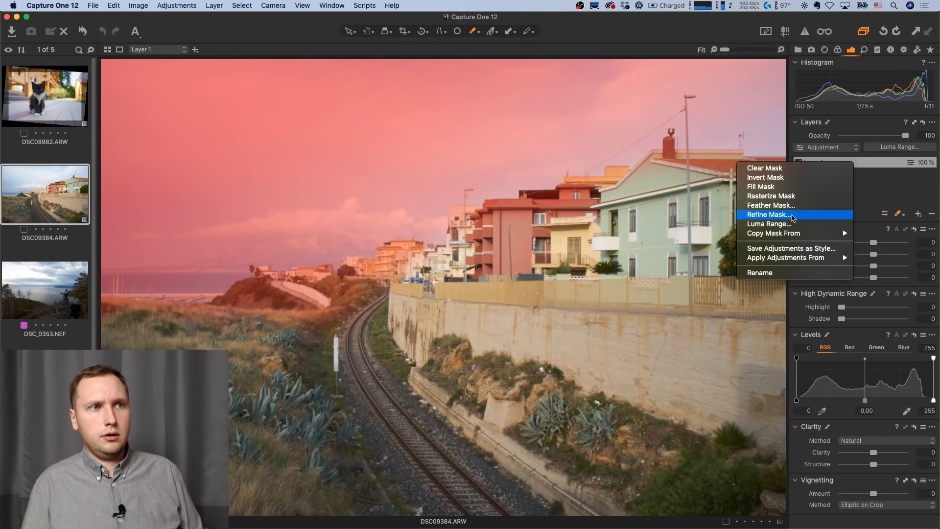
left_click(793, 215)
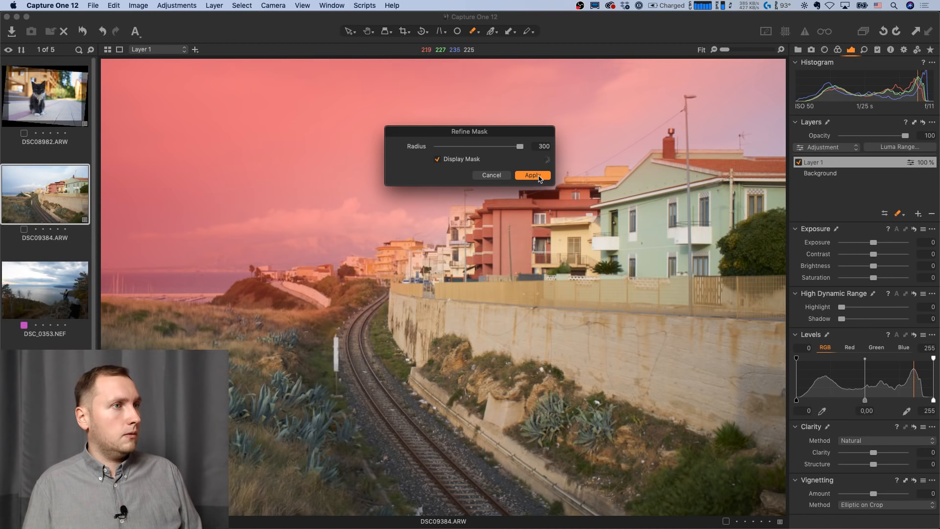
key("Return")
Inspect the refined mask at 200% along the green house's roof edge, then hide the overlay and return to the full photo.
key("h")
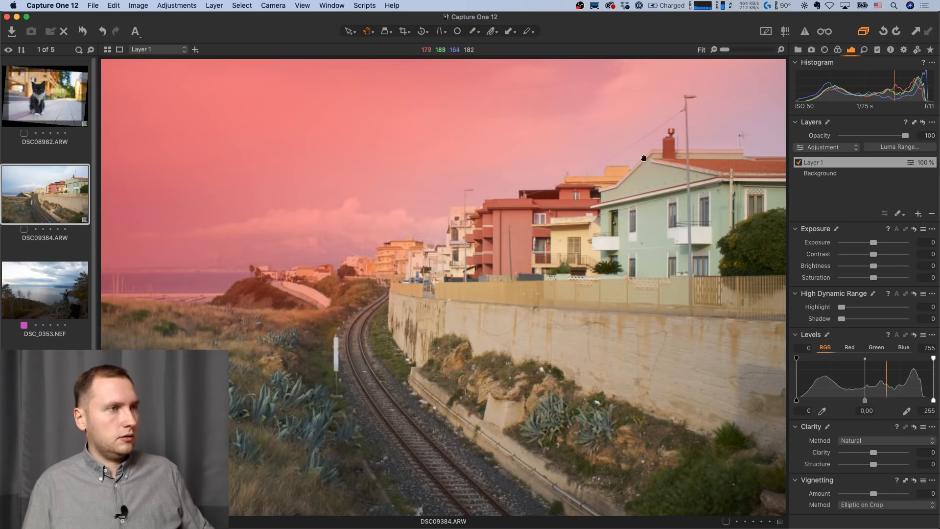
left_click(637, 166)
scroll(641, 168, "up", 2)
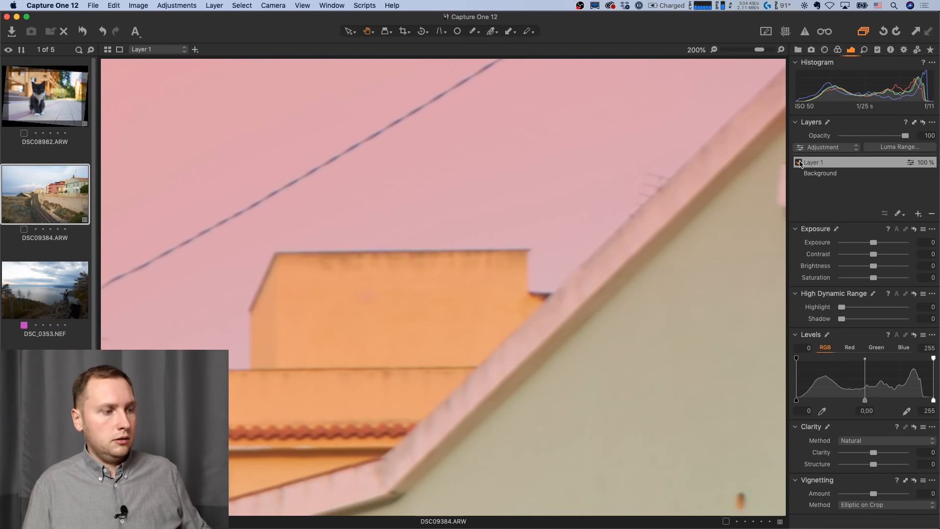
left_click(799, 162)
left_click(799, 163)
key("m")
double_click(777, 173)
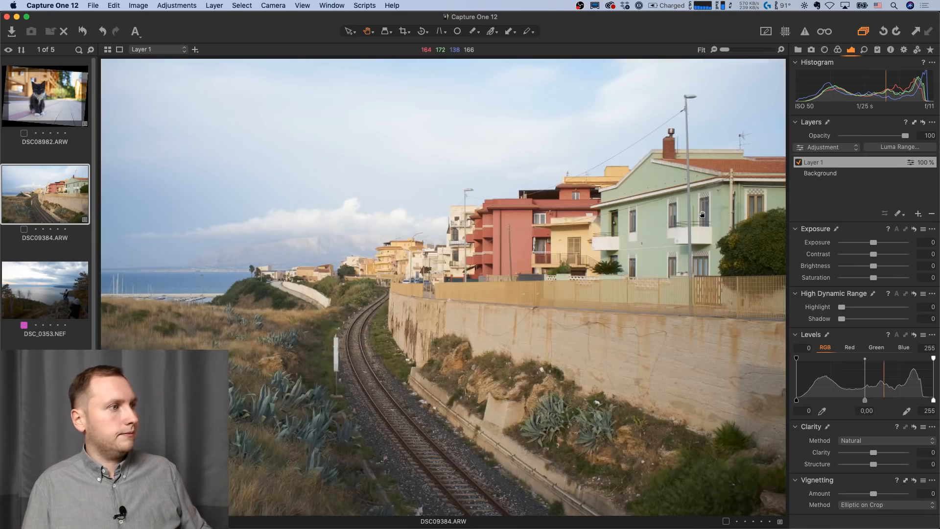
Set Layer 1's exposure to -1, contrast to 31 and clarity to 39.
left_click_drag(873, 243, 895, 255)
left_click_drag(893, 456, 886, 456)
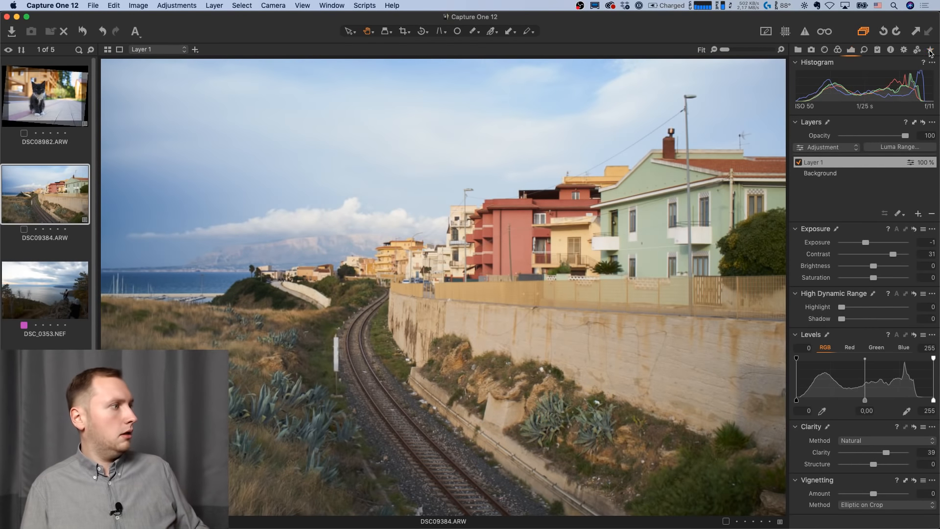
Anchor the shadows and slightly raise the highlights of Layer 1's green curve, and set the RGB levels' black point to 26.
left_click(930, 50)
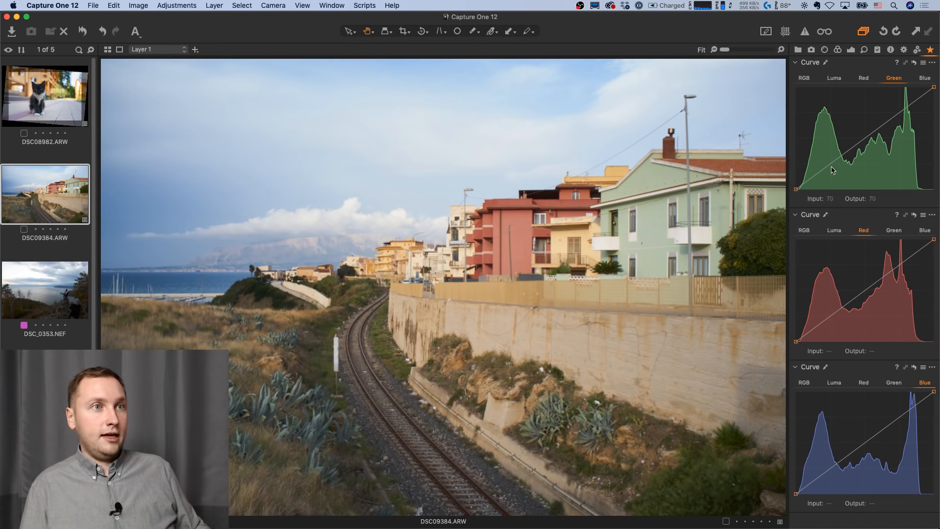
left_click_drag(833, 170, 827, 166)
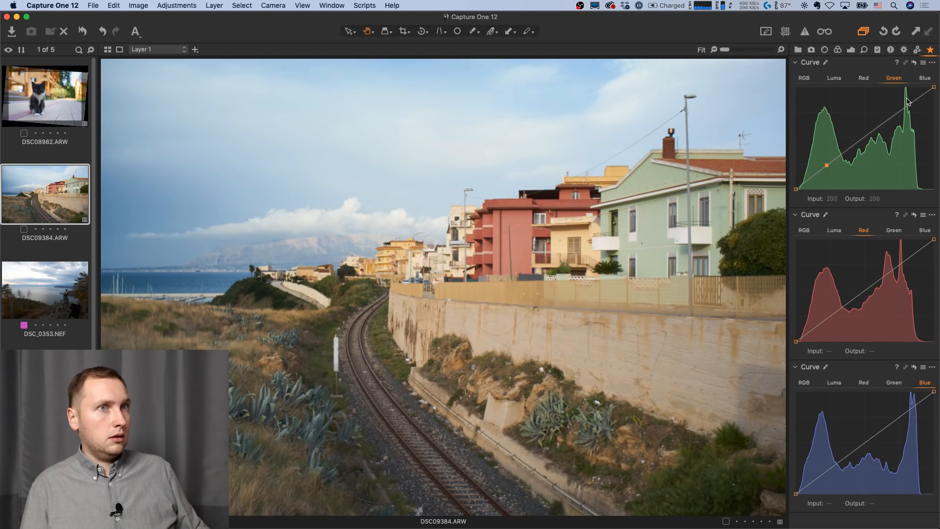
left_click_drag(907, 102, 905, 105)
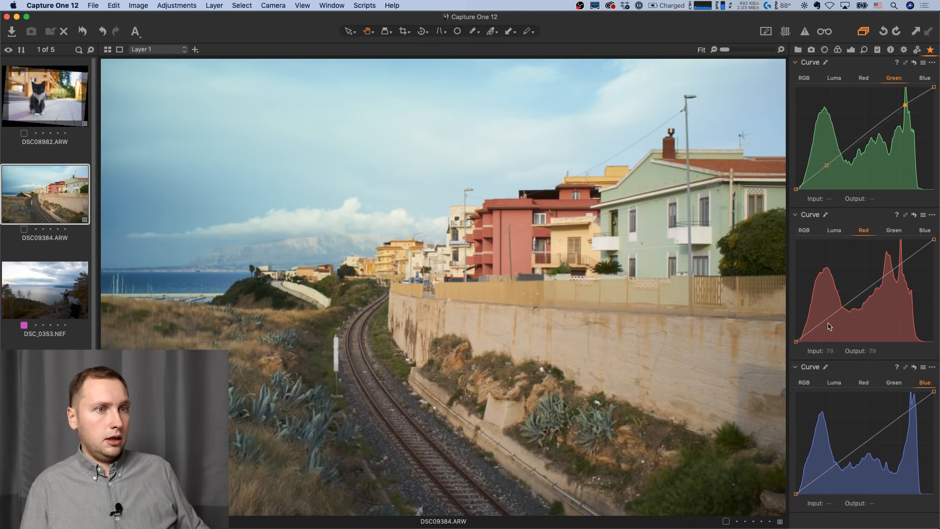
left_click(851, 49)
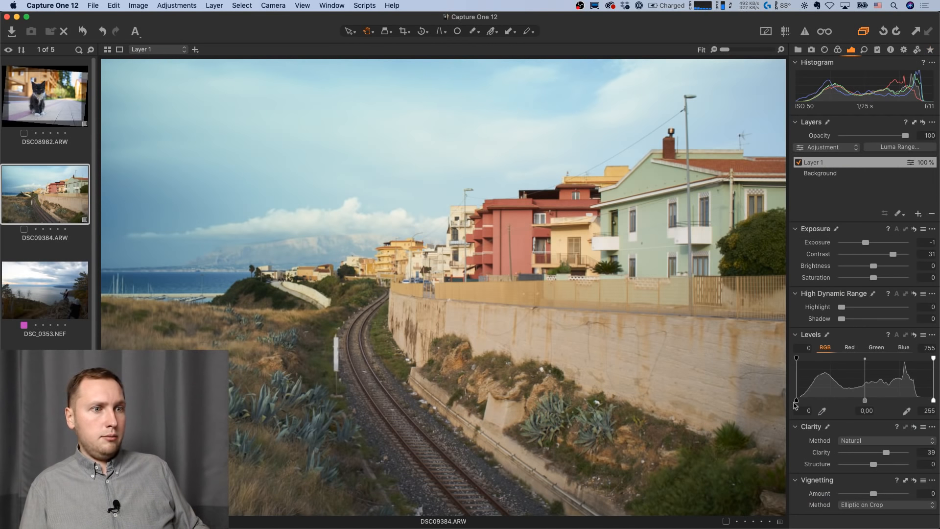
left_click_drag(796, 402, 809, 402)
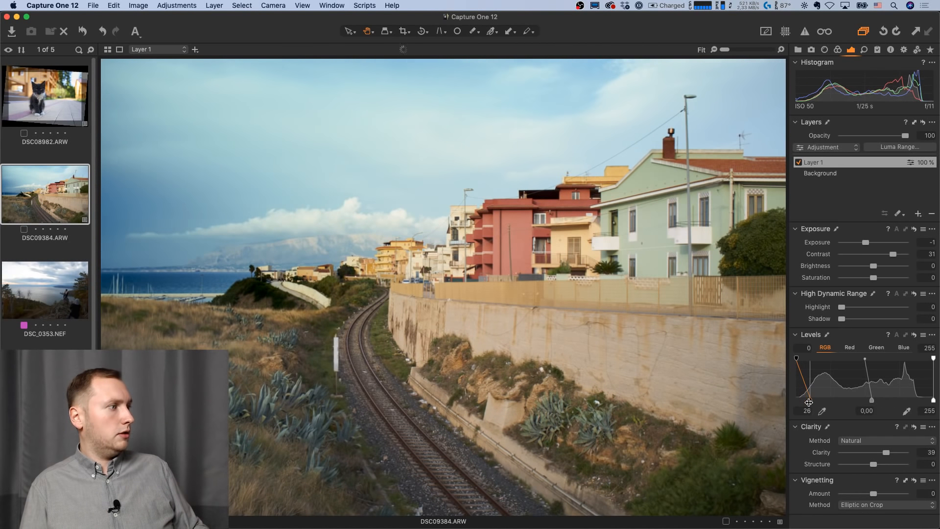
Erase Layer 1's mask from the dark hillside bushes beside the railway with a slightly smaller brush.
key("b")
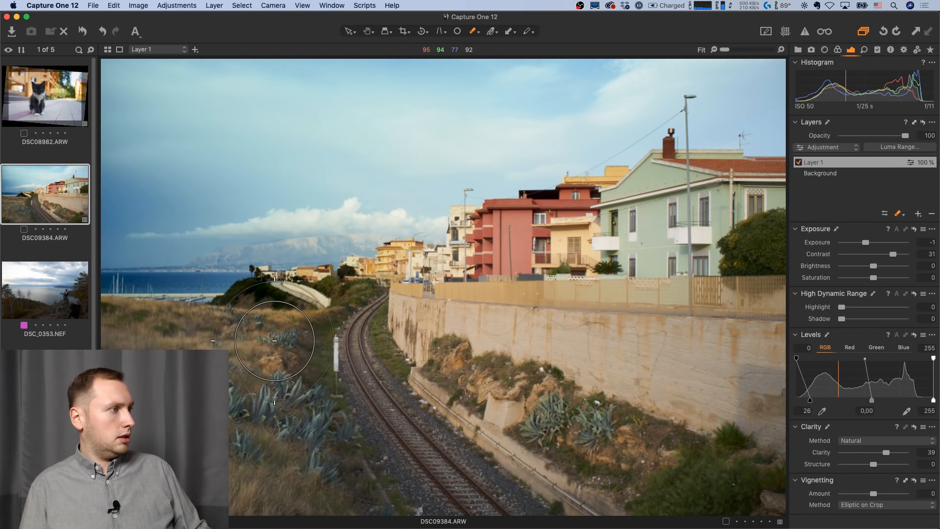
right_click(278, 342)
left_click_drag(309, 370, 297, 371)
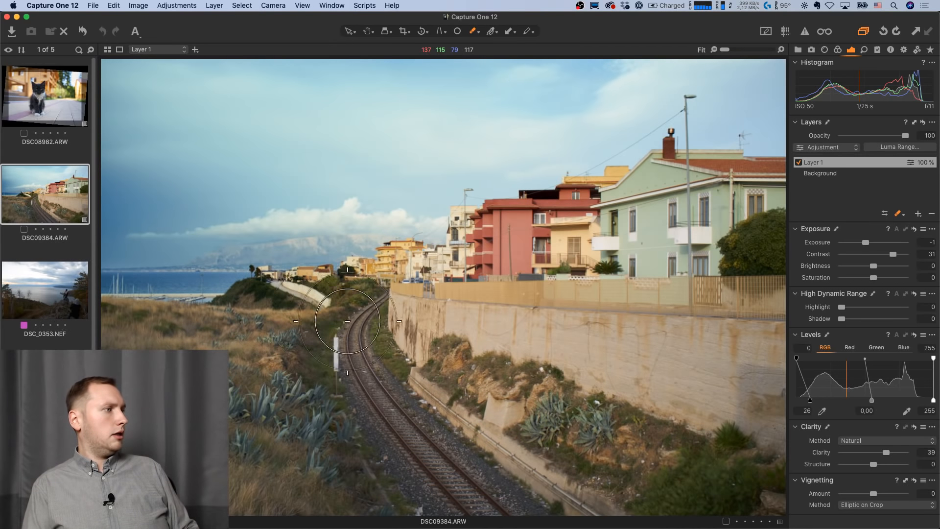
Compare the railway photo with Layer 1 off and on, leaving the layer enabled.
left_click(799, 163)
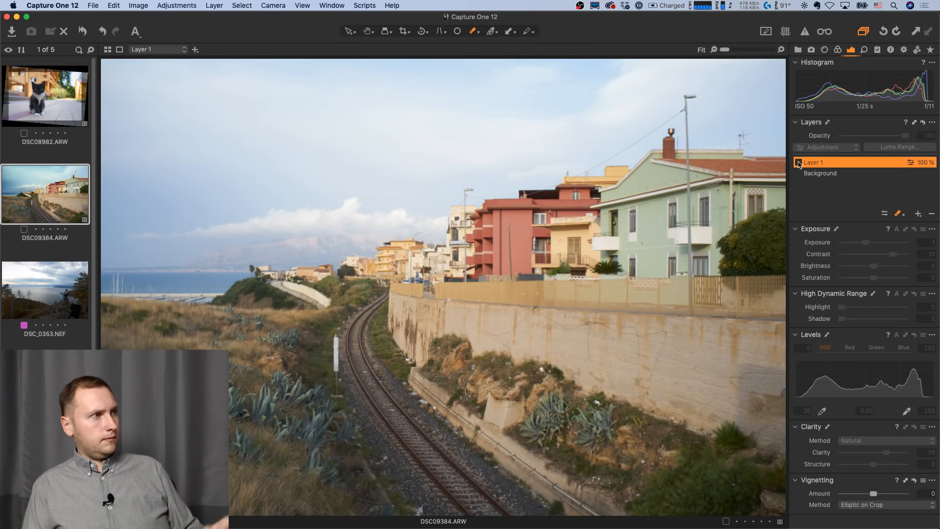
left_click(800, 163)
left_click(799, 163)
left_click(799, 164)
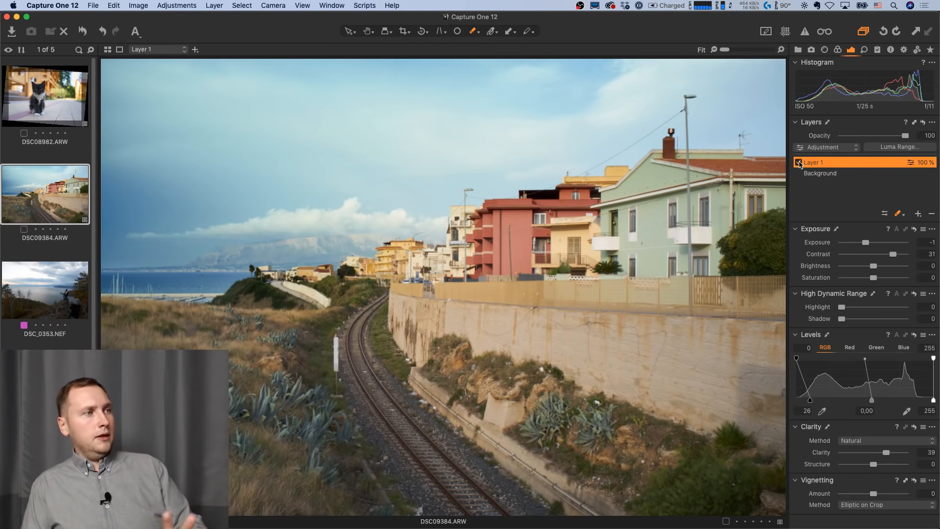
left_click(800, 164)
left_click(800, 164)
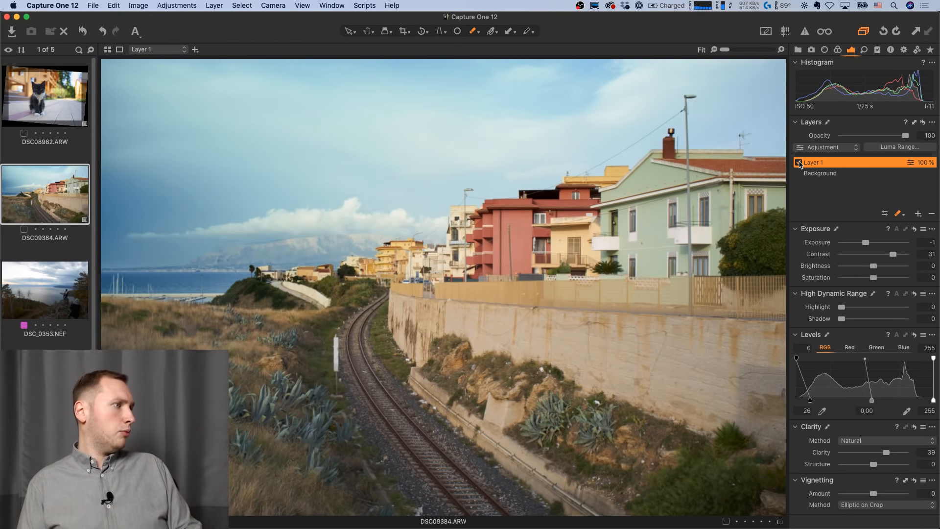
left_click(800, 164)
left_click(800, 163)
left_click(800, 164)
left_click(800, 163)
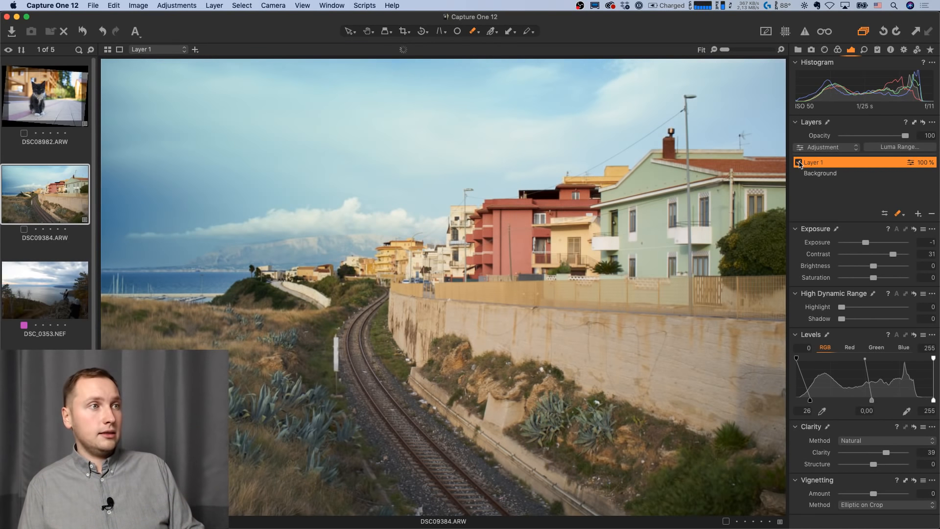
Switch to the Pan tool, open the "3. Portrait Styles" collection and display DSC_8163.NEF.
key("h")
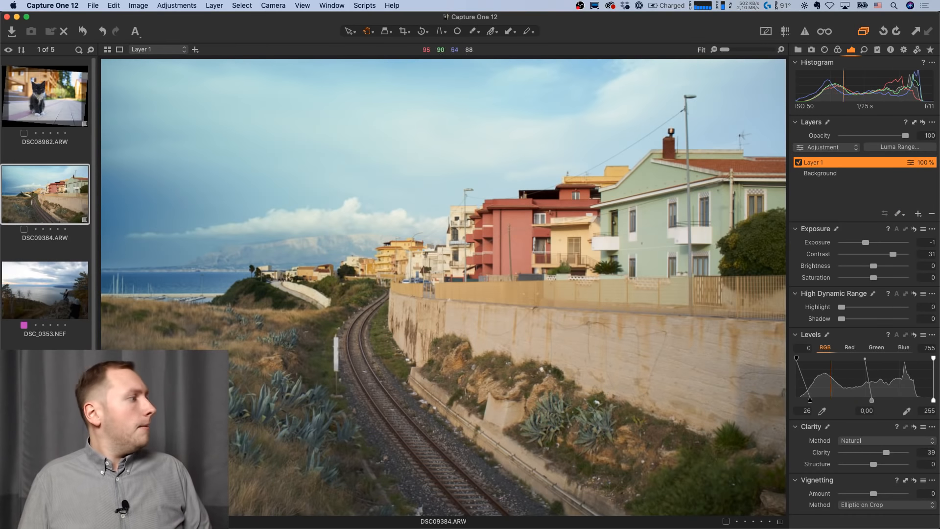
scroll(45, 201, "down", 1)
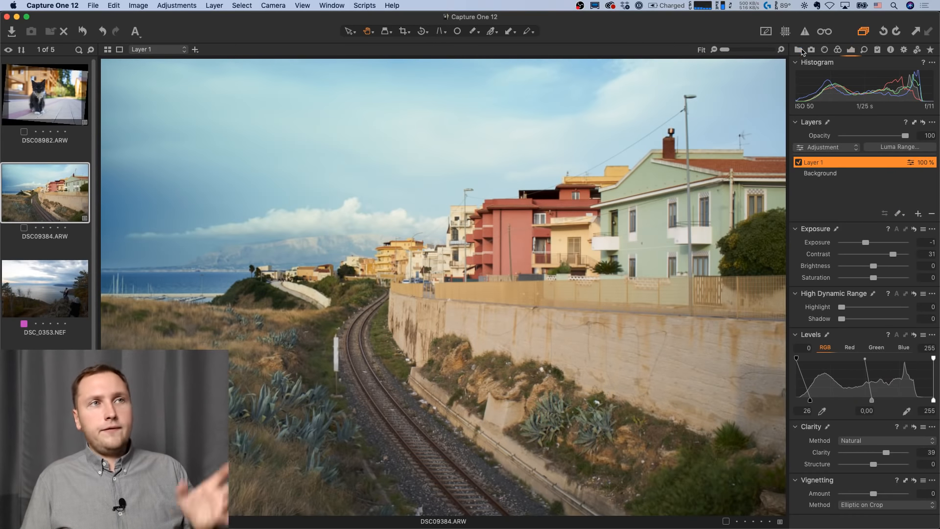
left_click(799, 50)
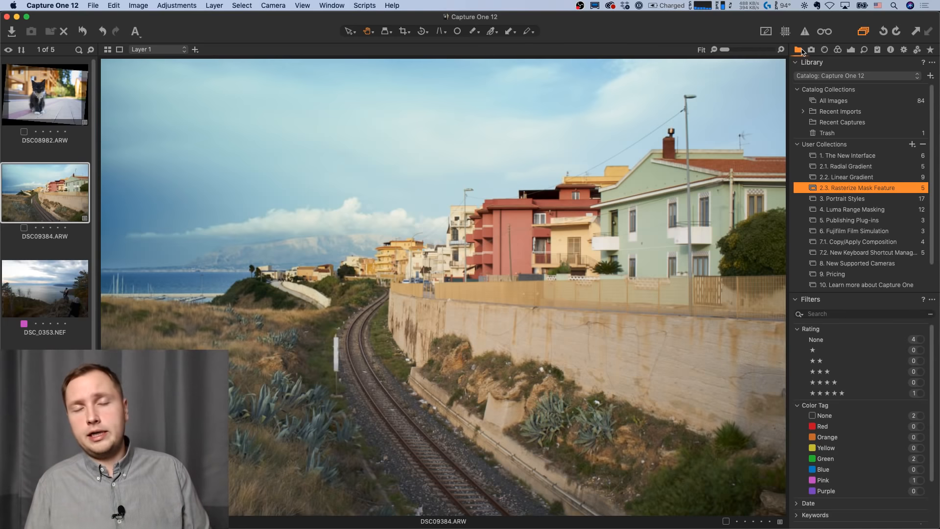
left_click(852, 201)
scroll(72, 234, "down", 2)
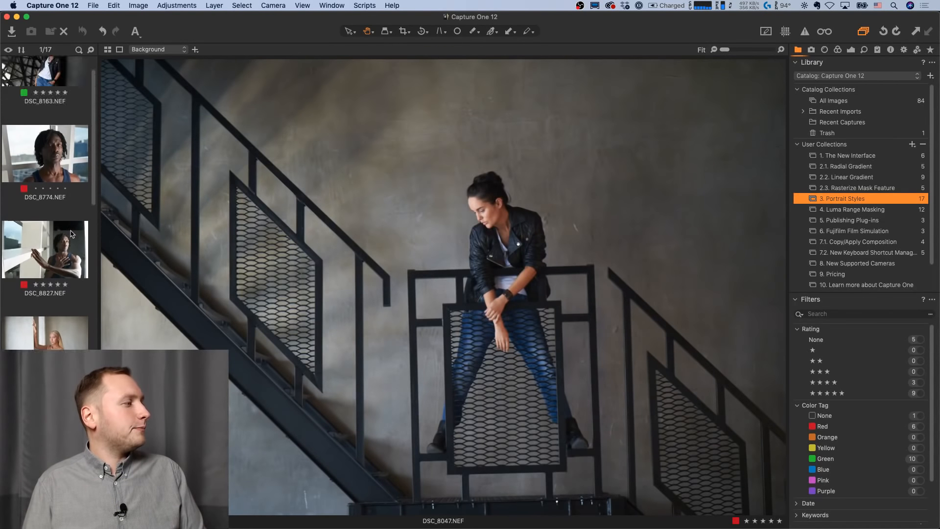
left_click(44, 73)
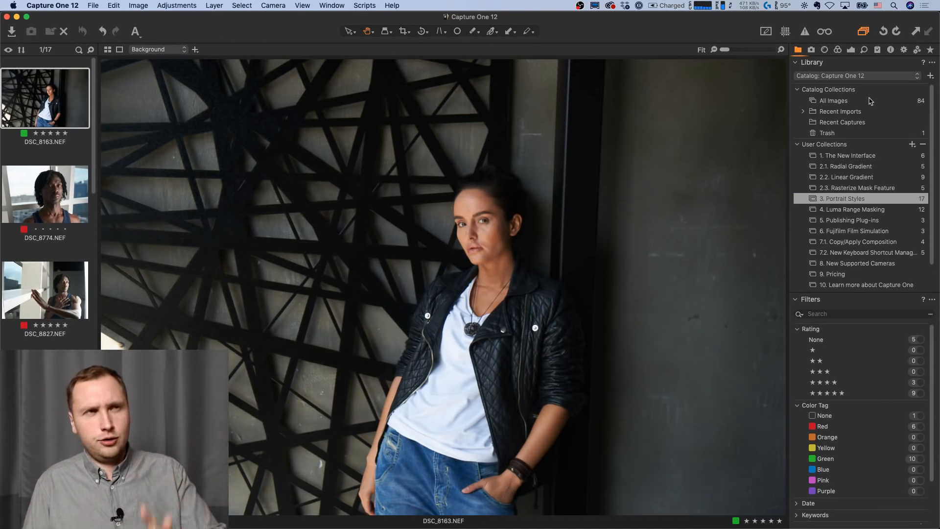
Browse the numbered user styles available for DSC_8163.NEF.
left_click(852, 51)
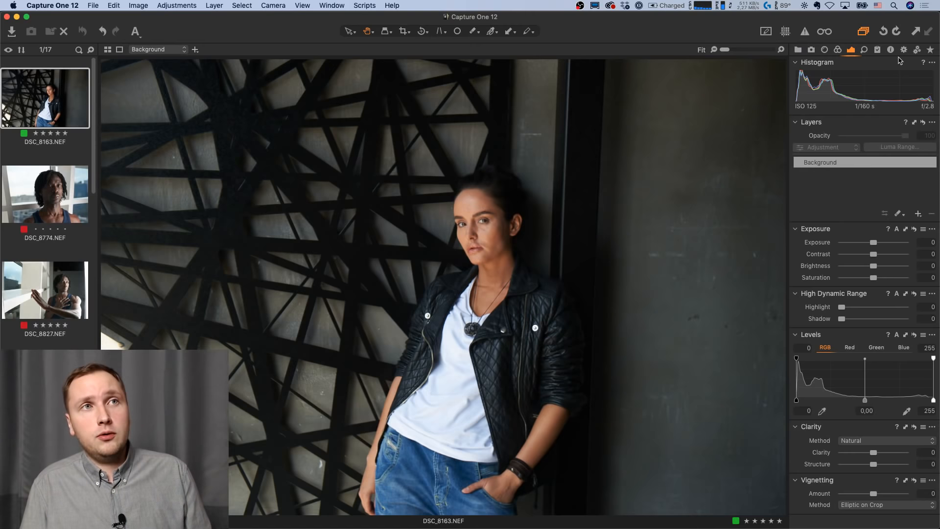
left_click(884, 50)
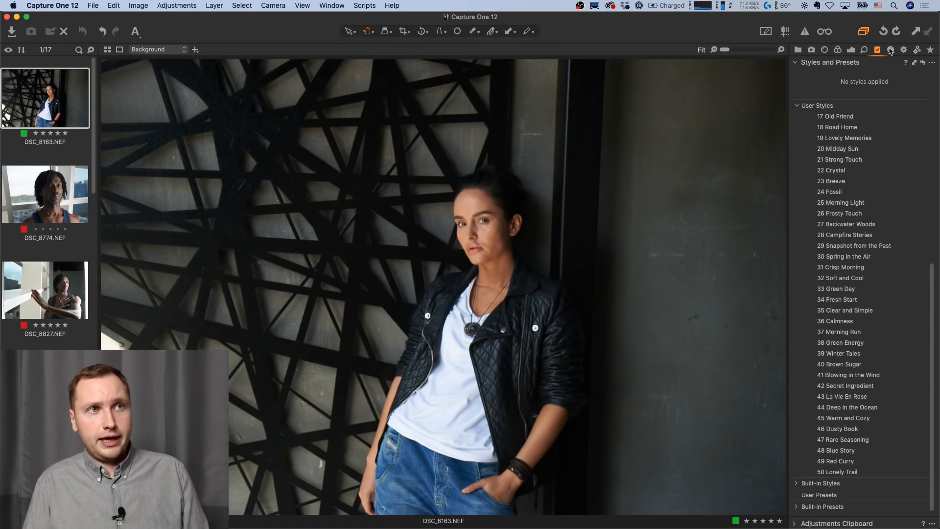
scroll(861, 247, "up", 8)
scroll(856, 245, "down", 6)
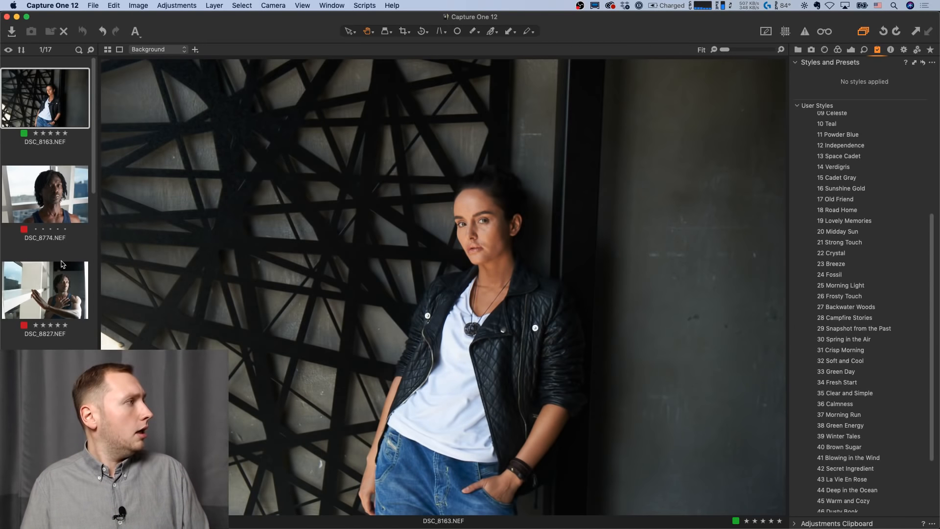
Preview user styles such as 23 Breeze, 35 Clear and Simple and 24 Fossil on portraits DSC_9569.NEF and DSC_9600.NEF without applying any.
scroll(62, 265, "down", 5)
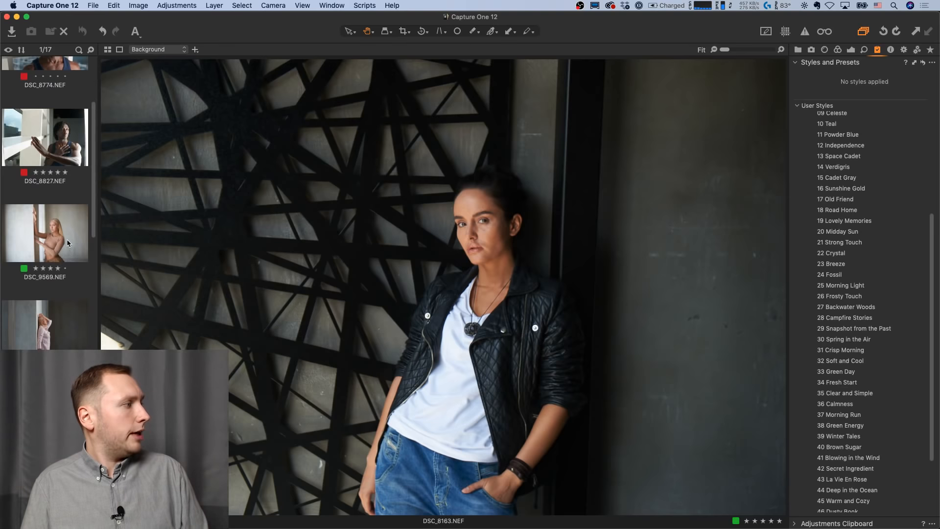
left_click(68, 243)
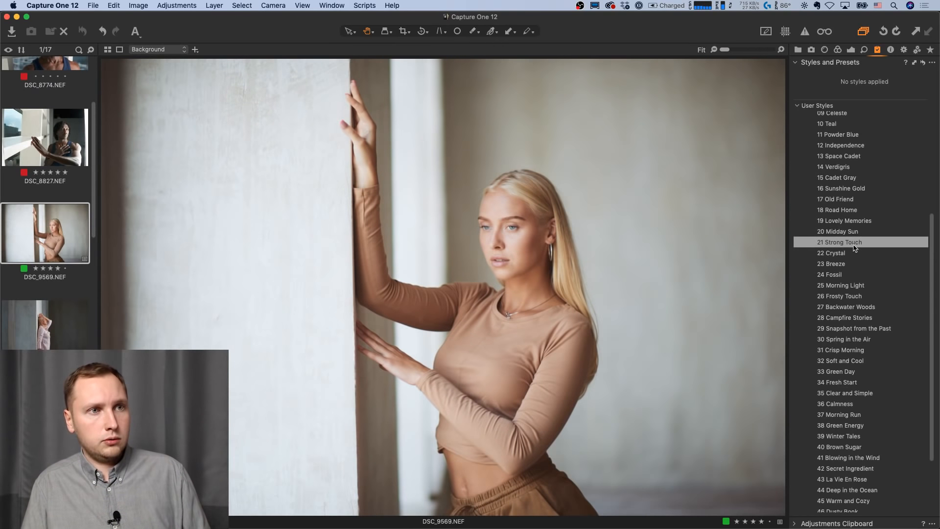
scroll(854, 253, "down", 2)
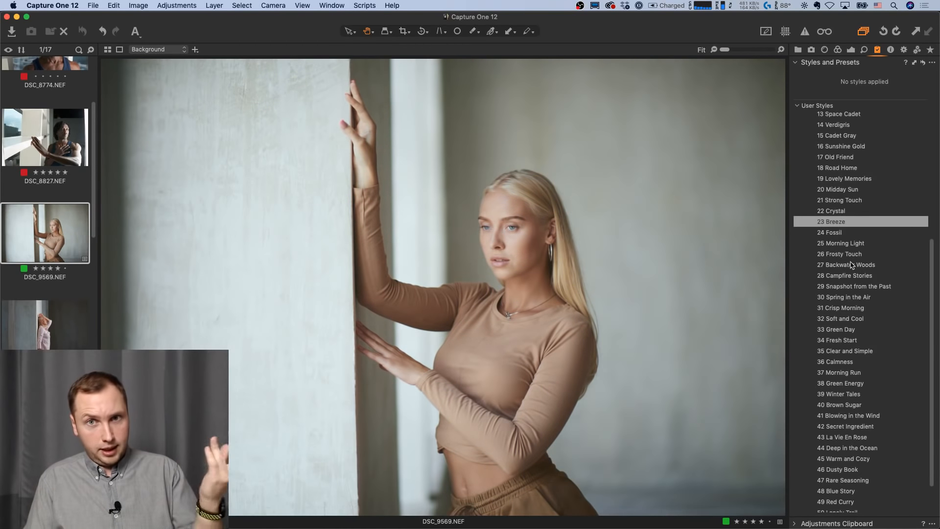
scroll(852, 264, "down", 2)
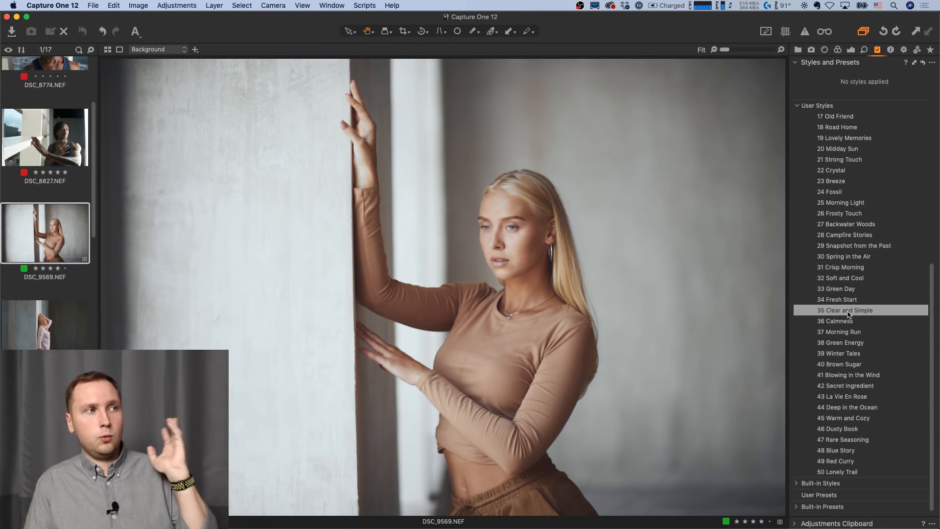
key("Right")
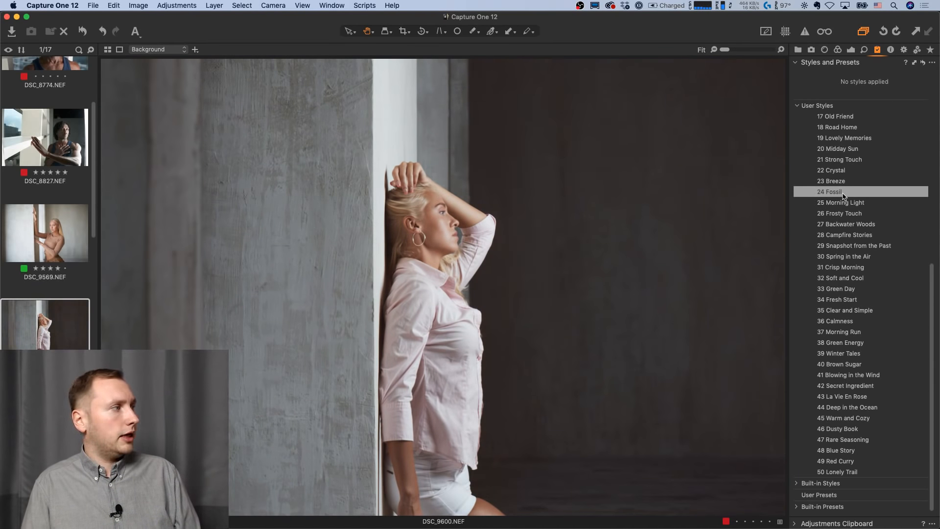
Select the autumn river photo DSC_8586.NEF and apply the 35 Clear and Simple user style to it.
scroll(48, 196, "down", 8)
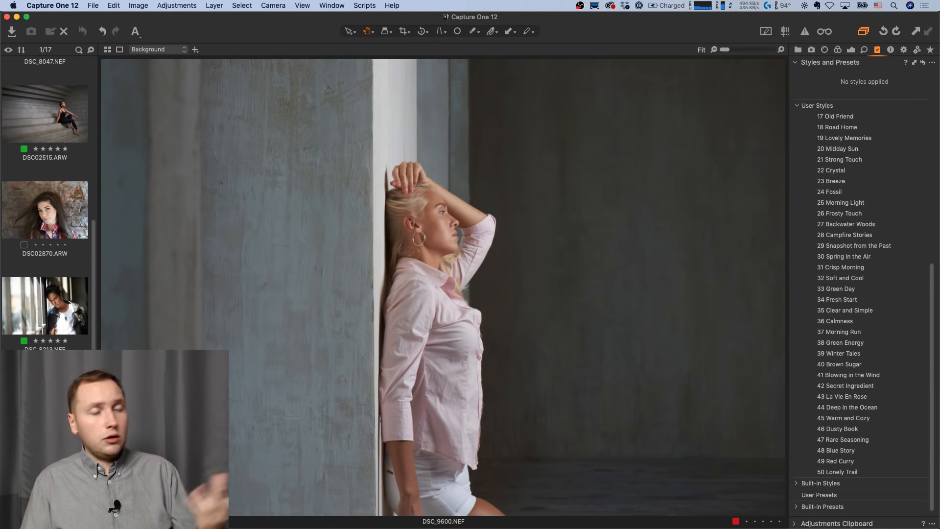
scroll(45, 196, "down", 3)
left_click(45, 286)
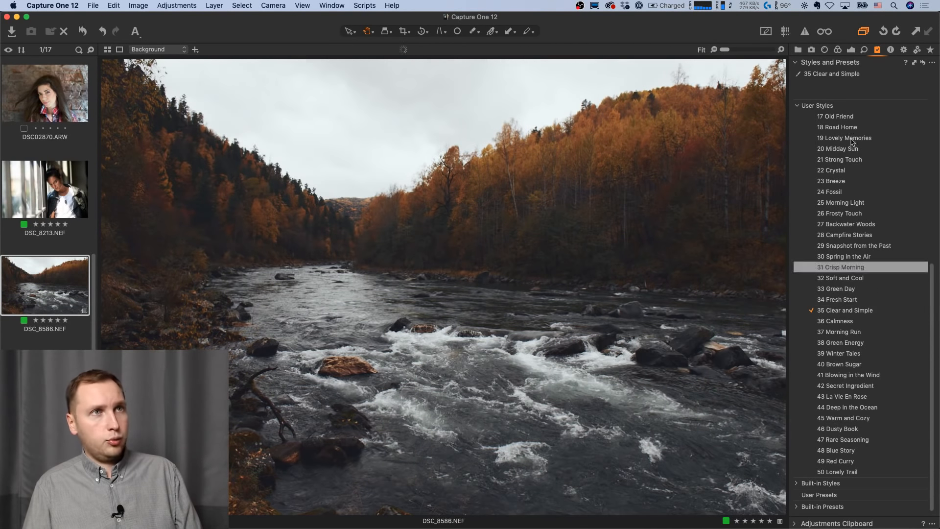
Set the river photo's High Dynamic Range highlight to 88 and shadow to 36, and compare it with the unadjusted original.
left_click(852, 50)
mouse_move(859, 307)
left_mouse_down()
mouse_move(897, 308)
mouse_move(865, 319)
left_mouse_up()
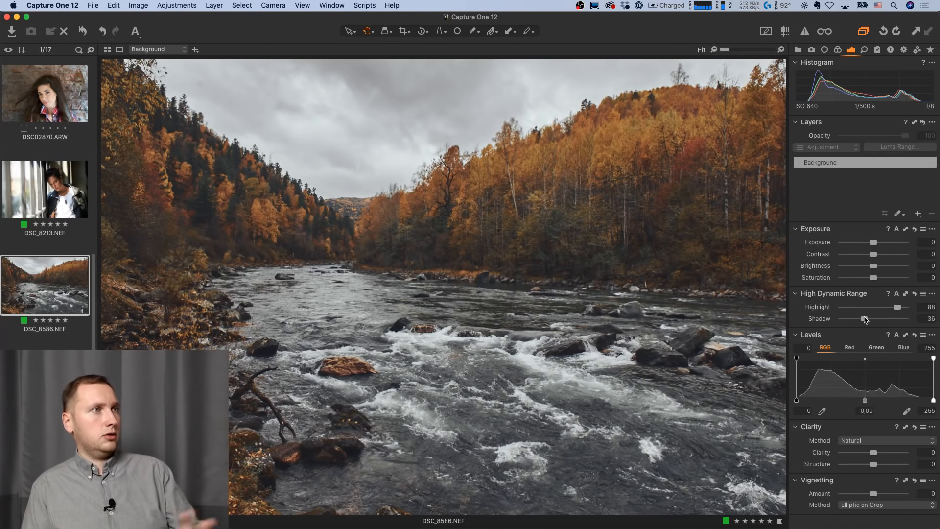
left_click(83, 31, "alt")
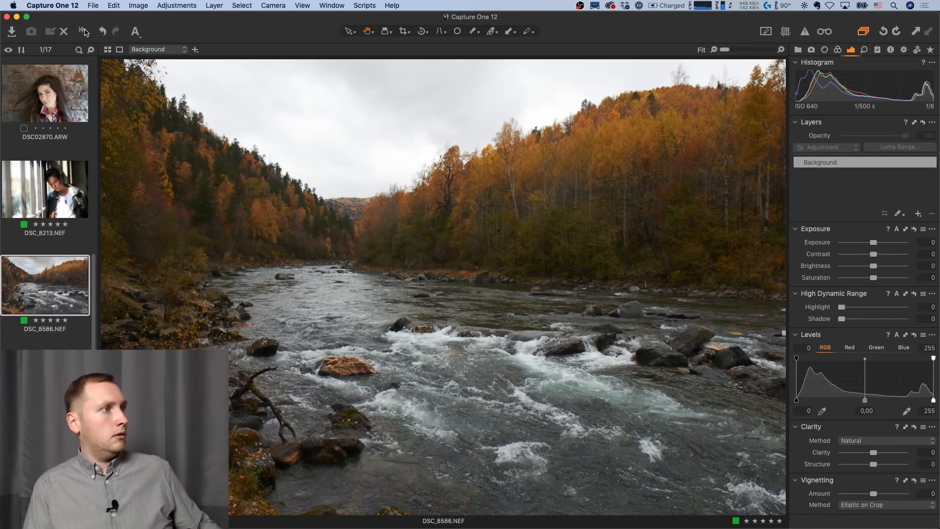
left_click(83, 31, "alt")
left_click(83, 31, "alt")
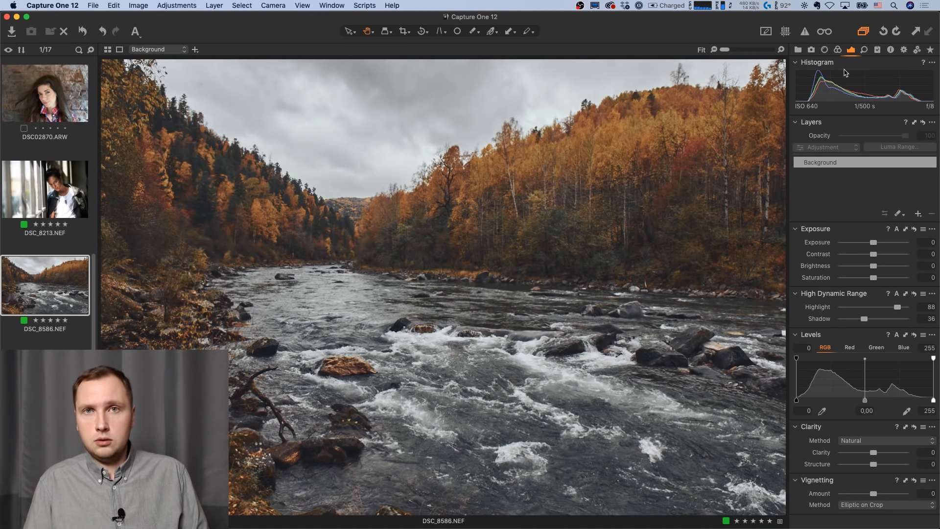
Examine the Color Editor and three-way Color Balance settings of the styled river photo.
left_click(930, 50)
left_click(853, 50)
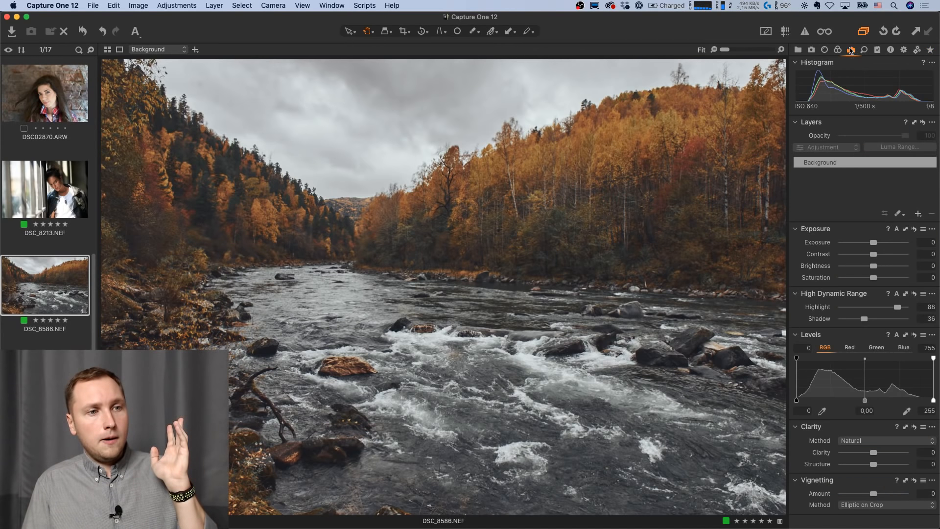
left_click(839, 50)
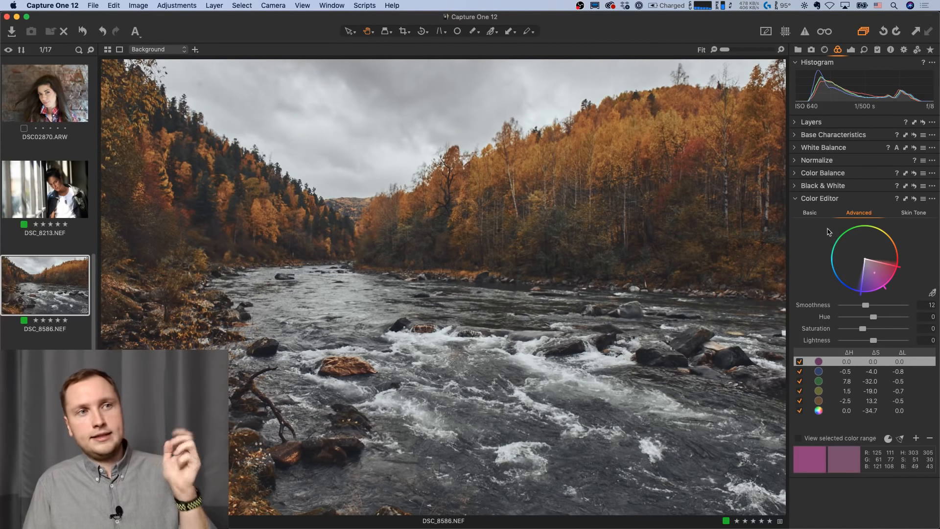
left_click(795, 177, "alt")
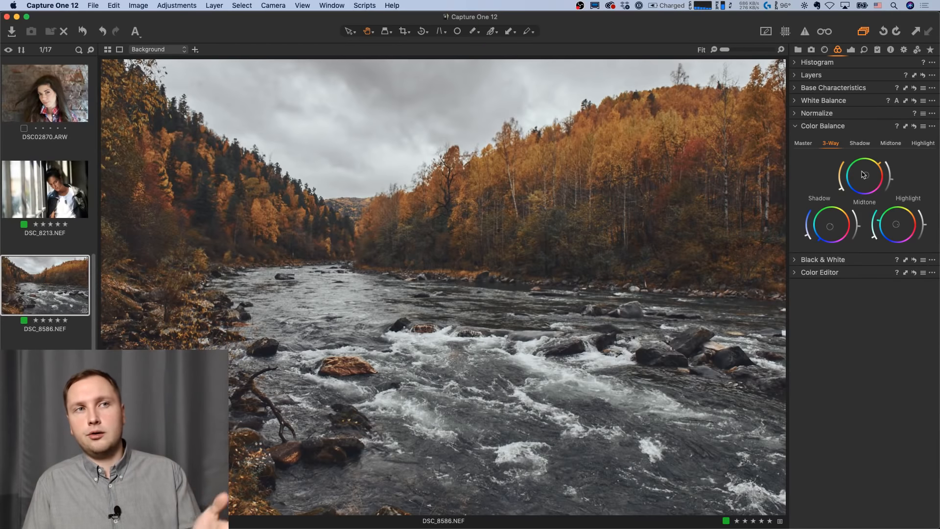
left_click(853, 50)
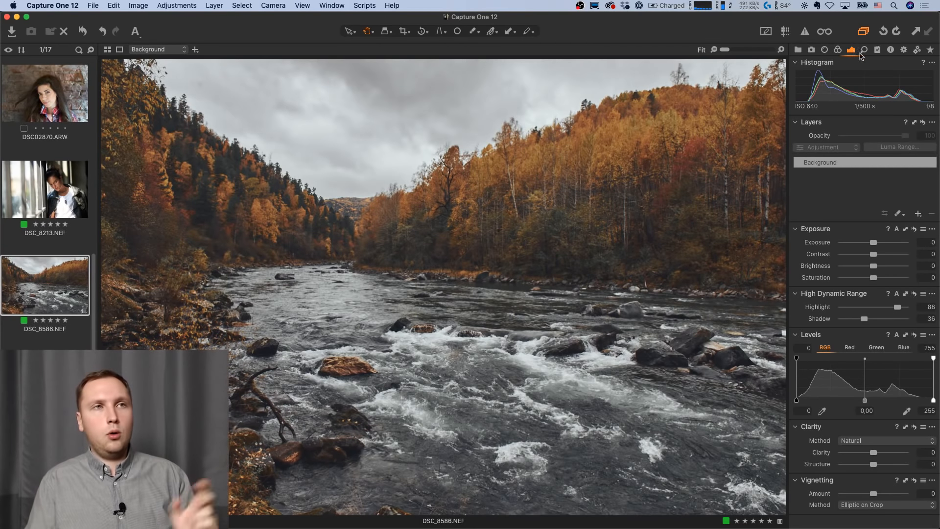
Open the "4. Luma Range Masking" collection and display the forest cabin photo DSC09047.ARW.
left_click(799, 49)
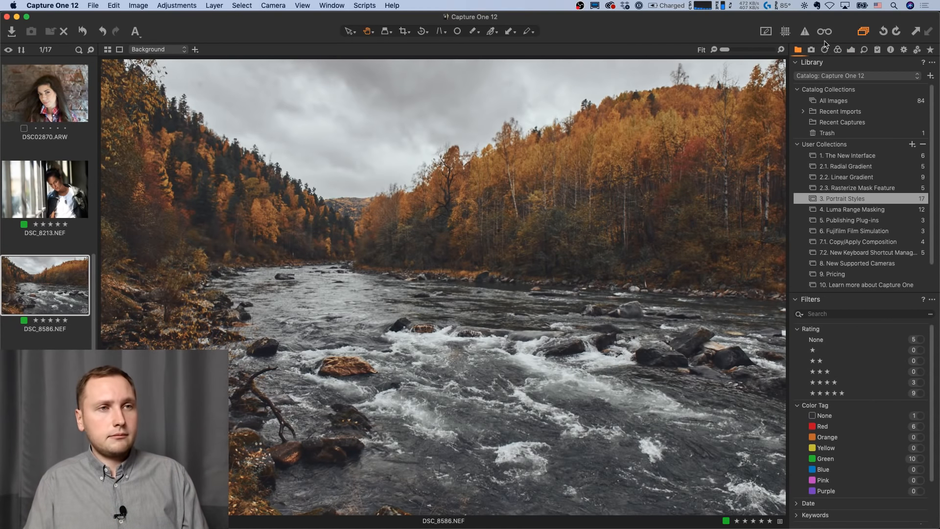
left_click(871, 210)
scroll(9, 237, "down", 10)
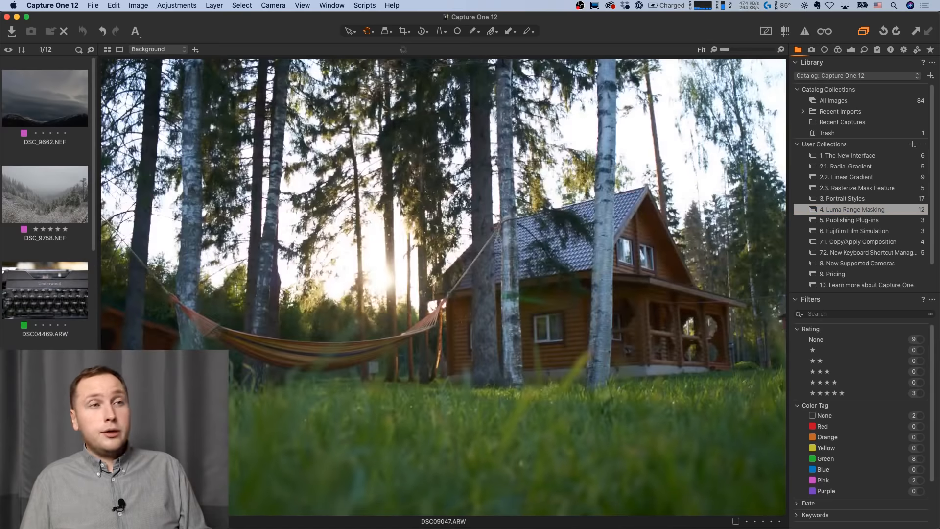
Add a new filled adjustment layer to the forest cabin photo and display its mask.
left_click(852, 51)
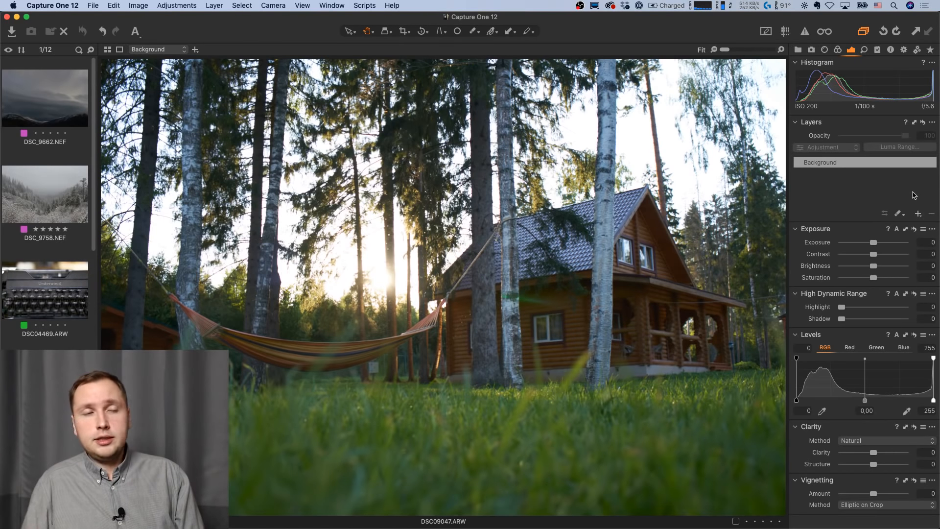
left_click(918, 214)
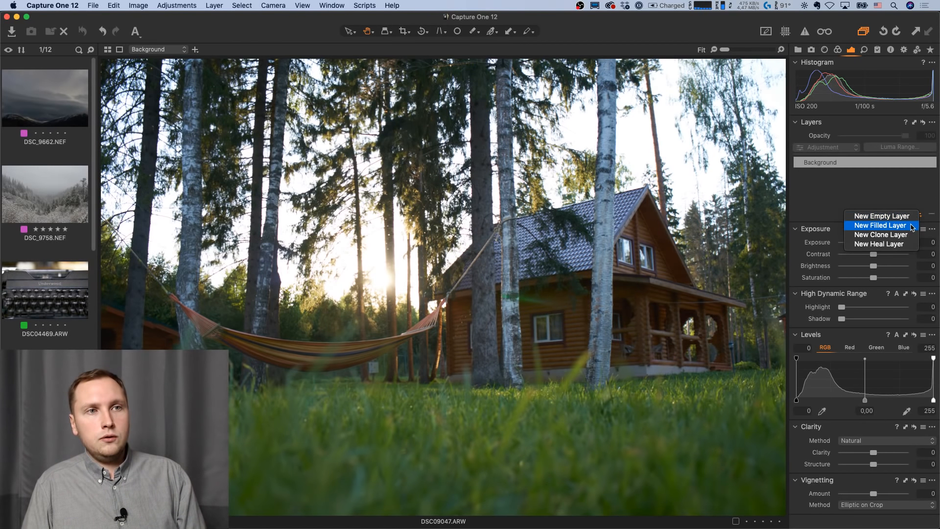
left_click(911, 225)
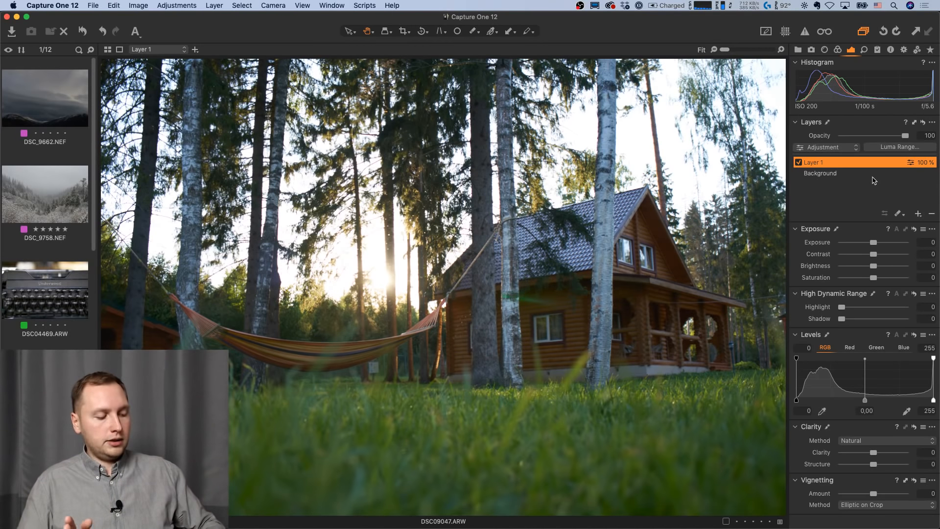
key("m")
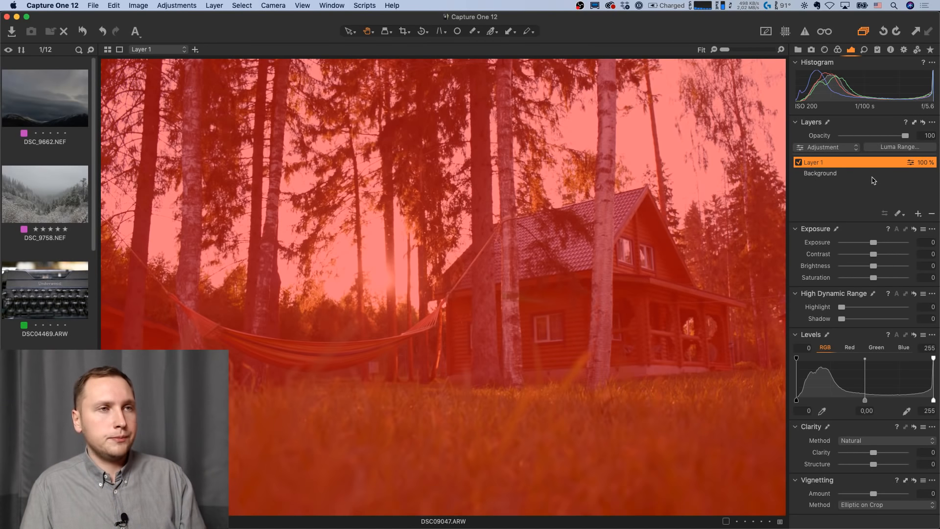
Open the Luma Range settings for Layer 1 and move the dialog to uncover the middle of the photo.
left_click(894, 148)
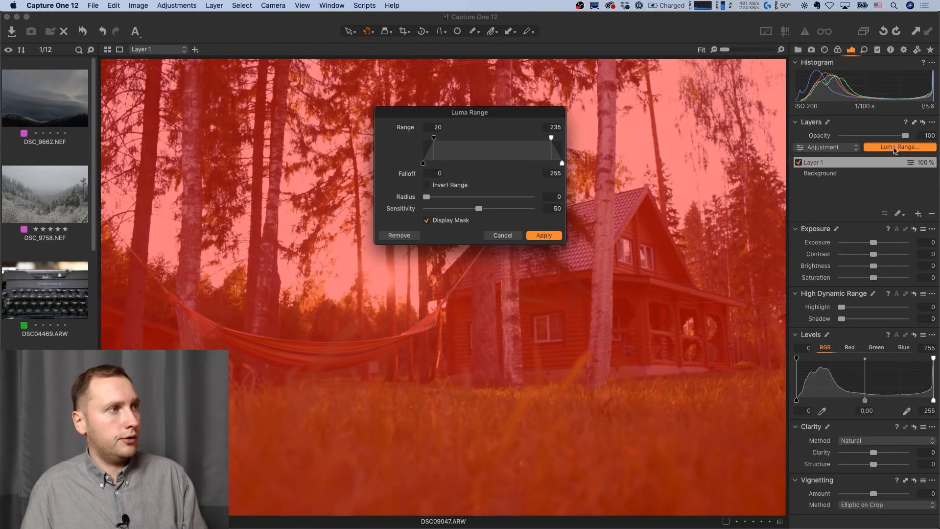
left_click_drag(513, 115, 705, 65)
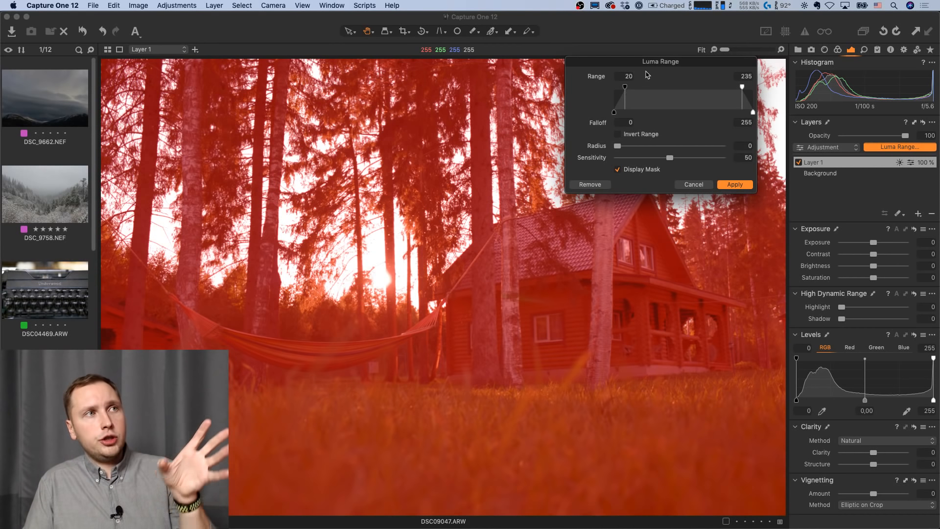
Widen Layer 1's luma range to the full 0–255.
left_click_drag(628, 64, 622, 27)
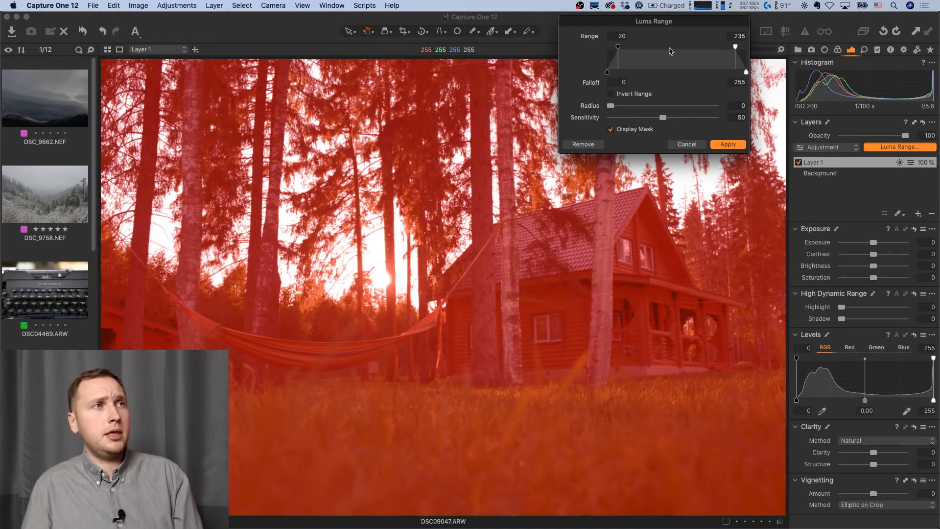
left_click_drag(736, 48, 746, 48)
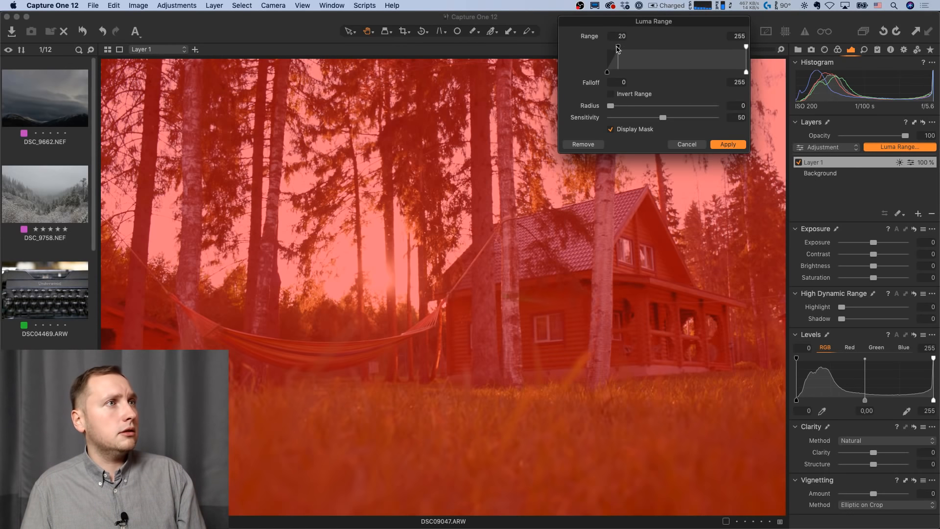
mouse_move(619, 47)
left_mouse_down()
mouse_move(736, 55)
mouse_move(608, 49)
left_mouse_up()
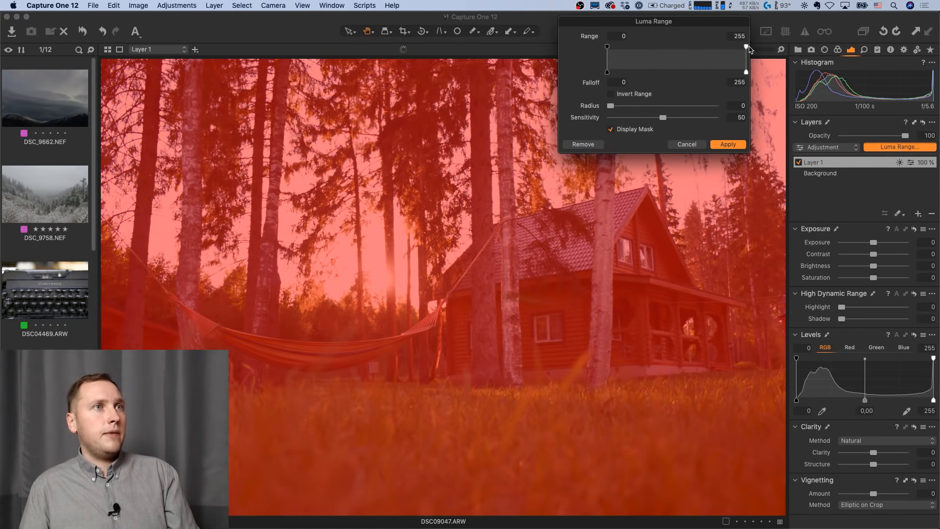
left_click_drag(746, 47, 773, 53)
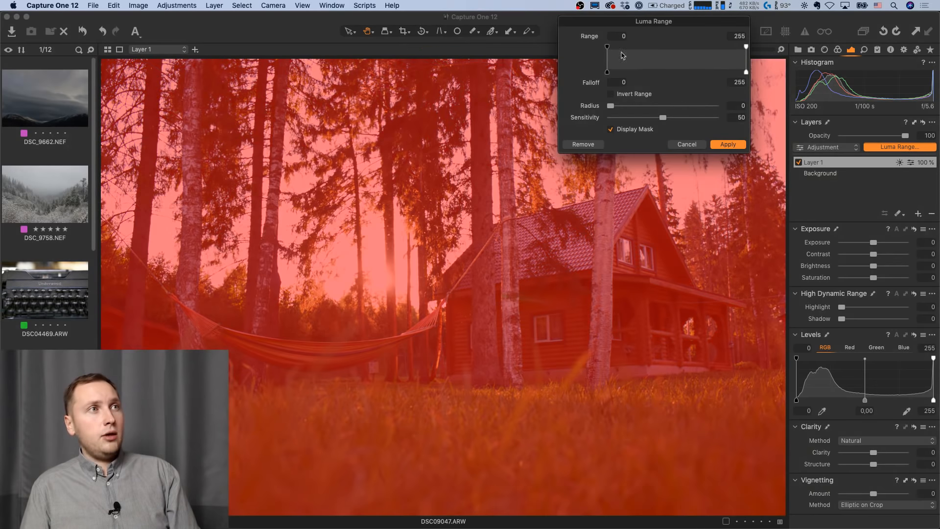
Narrow the luma range to 85–197, trying lower falloffs of 22, 85 and 56.
left_click_drag(608, 49, 607, 72)
left_click_drag(746, 47, 715, 47)
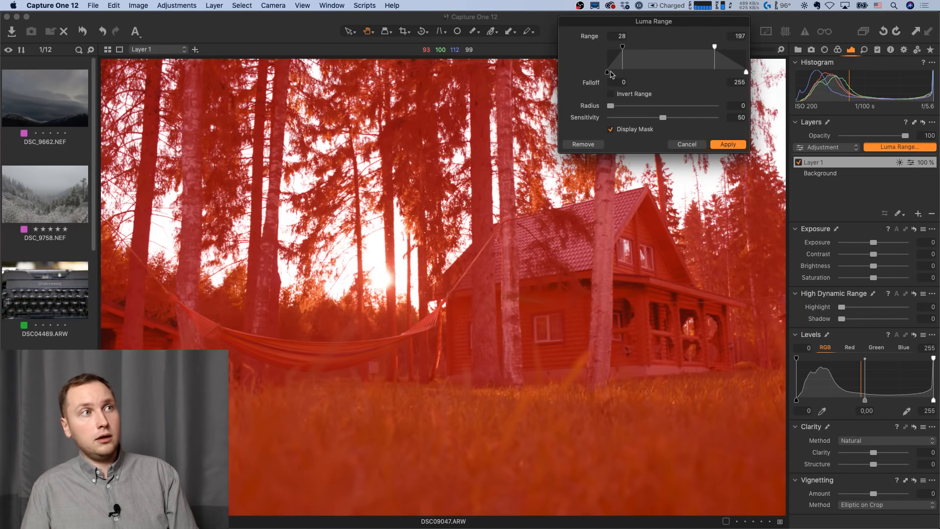
left_click_drag(623, 48, 654, 48)
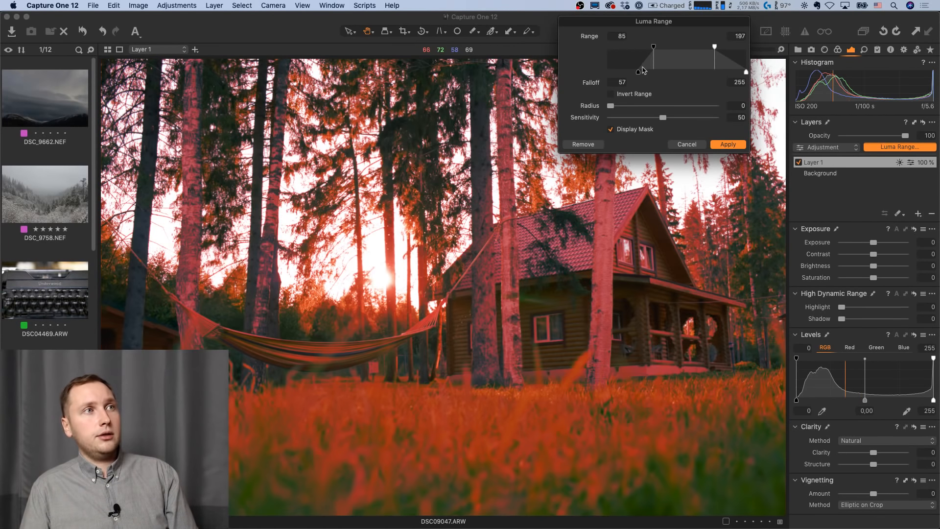
mouse_move(607, 73)
left_mouse_down()
mouse_move(649, 73)
mouse_move(619, 72)
left_mouse_up()
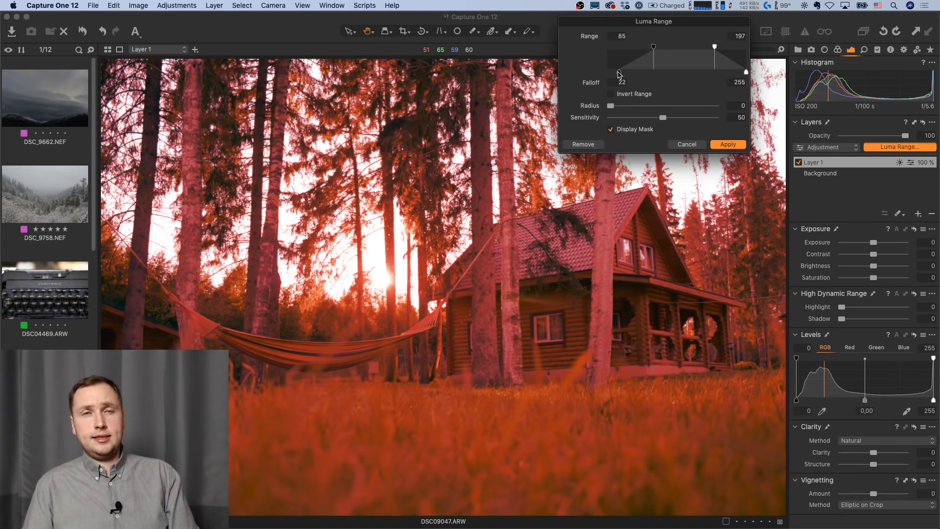
left_click_drag(620, 73, 656, 78)
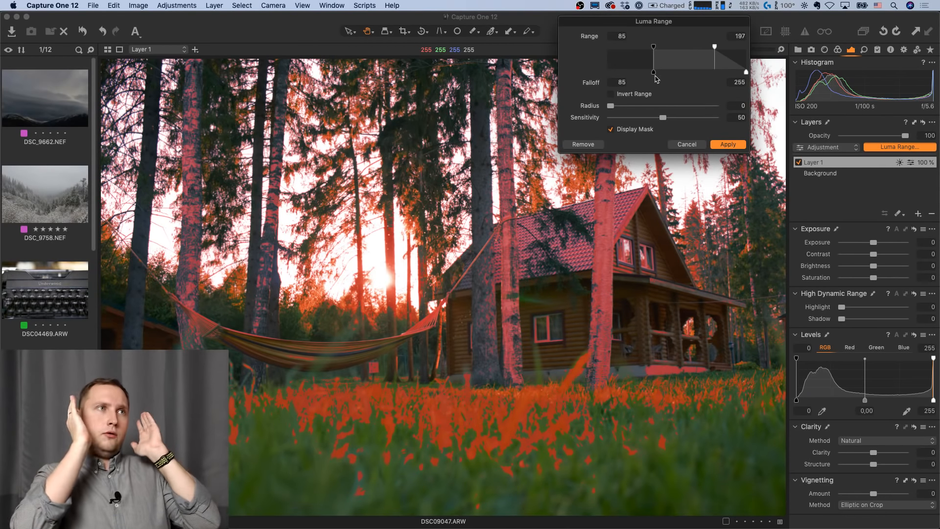
left_click(620, 36)
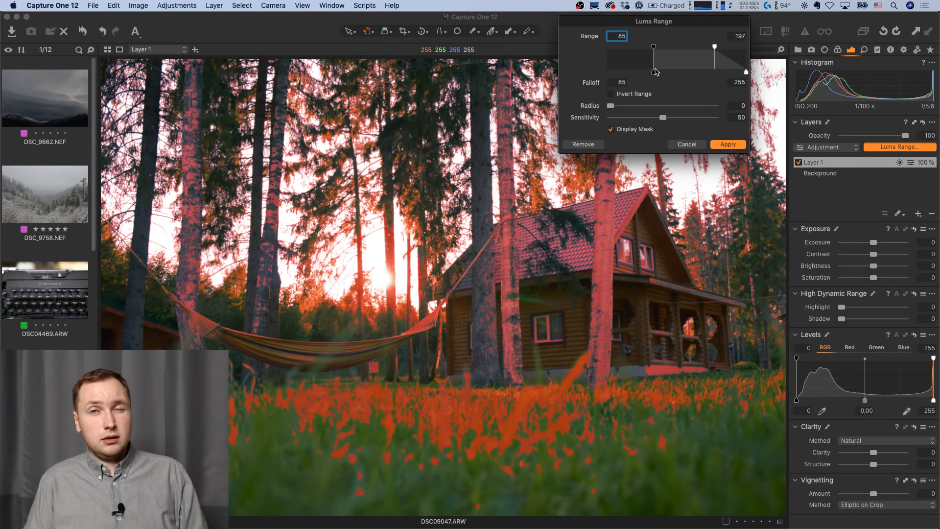
mouse_move(653, 73)
left_mouse_down()
mouse_move(630, 73)
mouse_move(646, 74)
mouse_move(638, 75)
left_mouse_up()
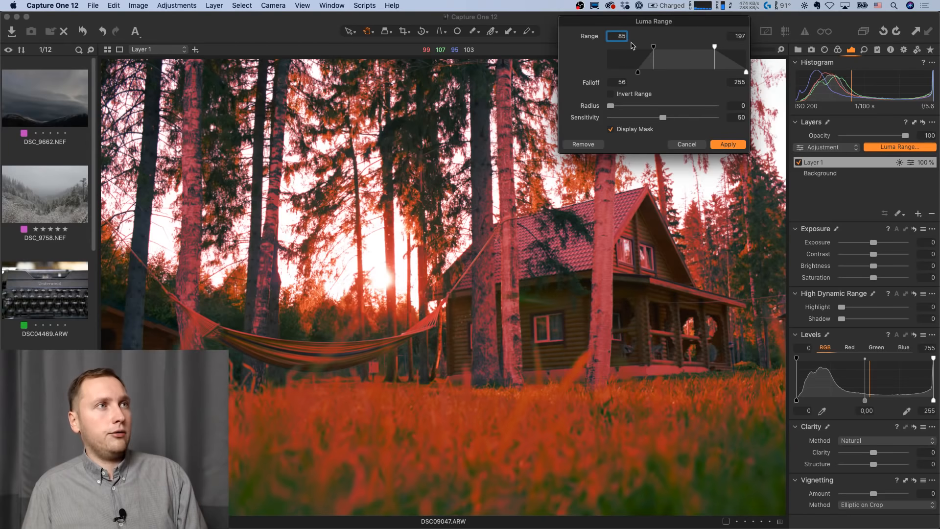
Apply a shadow luma range of 0–75 with falloff 0–133, and set the layer's exposure to 0.51 and contrast to 12.
left_click_drag(654, 50, 617, 80)
left_click_drag(639, 46, 608, 47)
left_click_drag(715, 47, 652, 56)
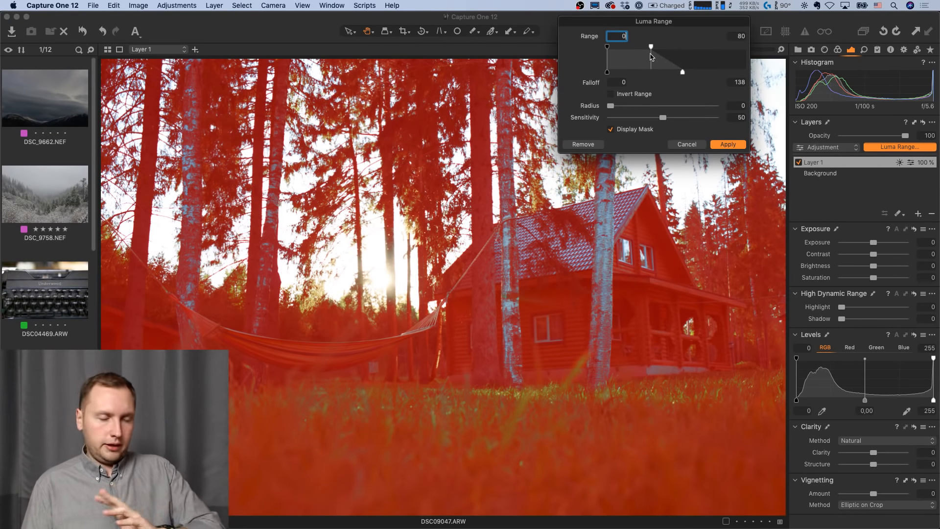
mouse_move(652, 57)
left_mouse_down()
mouse_move(660, 55)
mouse_move(648, 49)
left_mouse_up()
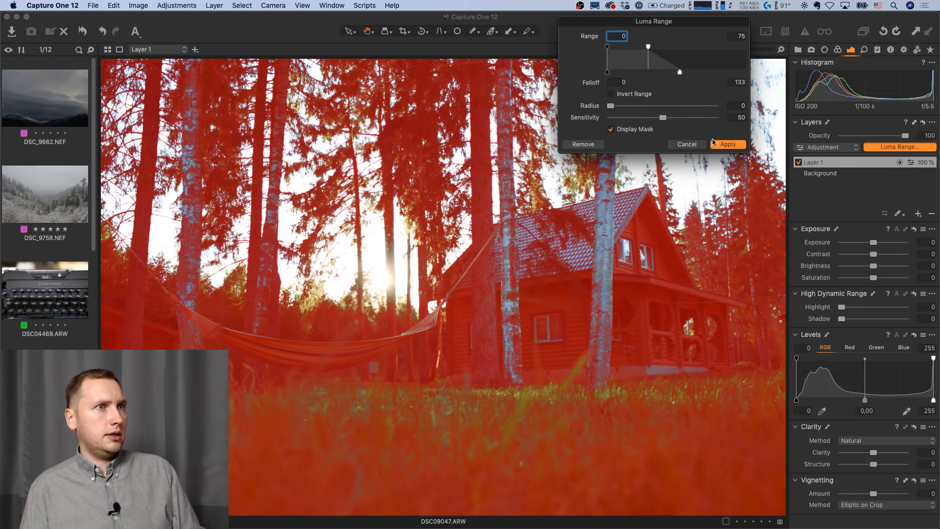
left_click(728, 145)
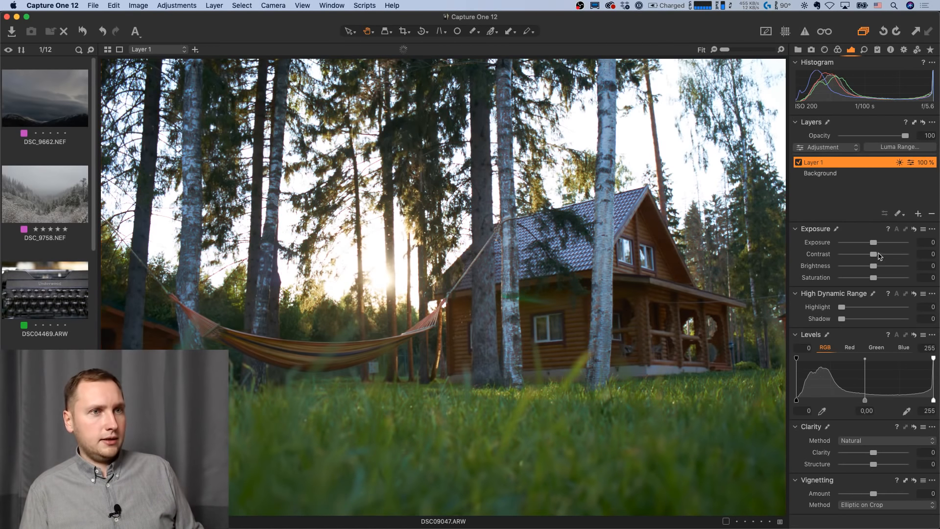
left_click_drag(874, 242, 882, 255)
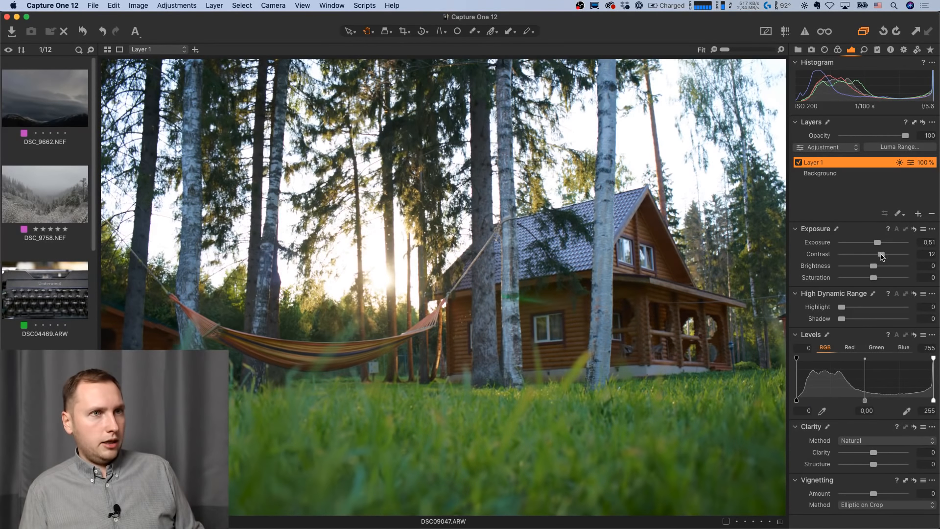
Add an empty second layer, and delete both adjustment layers above the background.
left_click(918, 214)
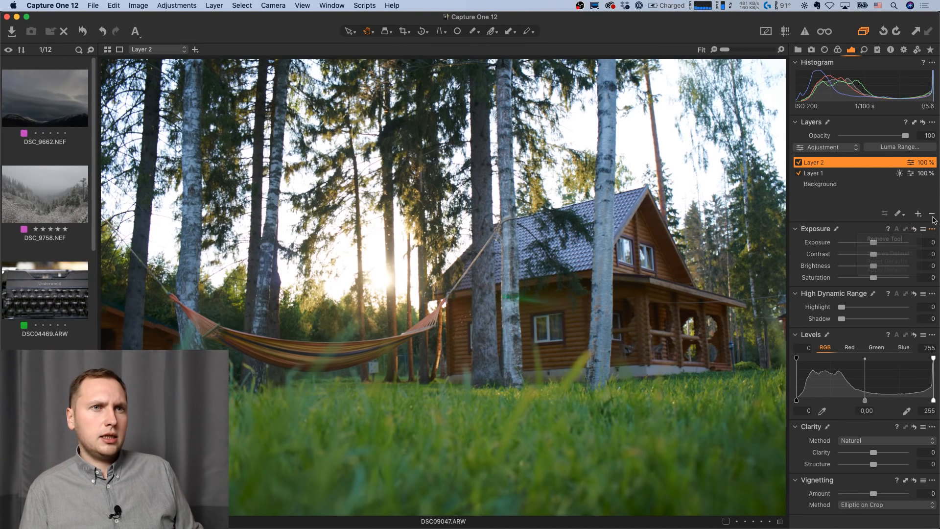
left_click(932, 214)
left_click(932, 214)
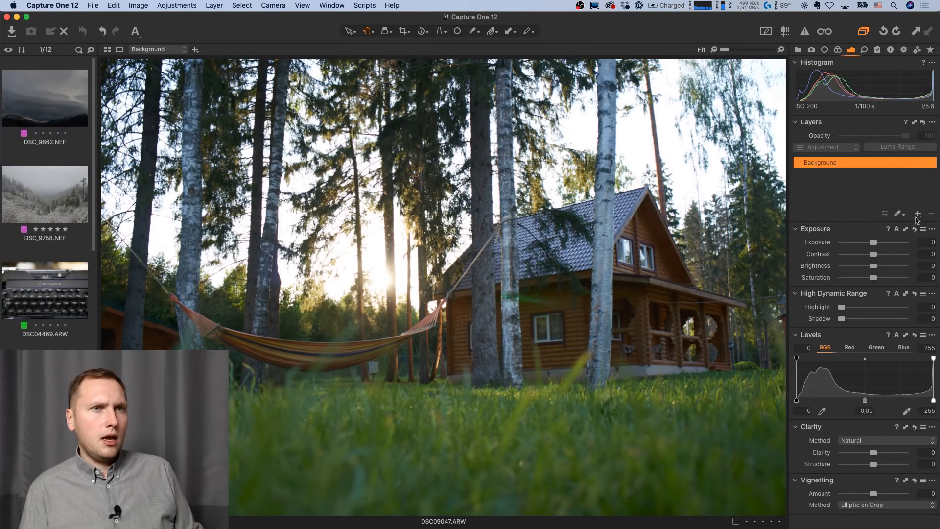
Create a new adjustment layer and, with its mask displayed, set its luma range to 67–123 with falloff 47–143.
left_click(918, 214)
left_click(910, 162)
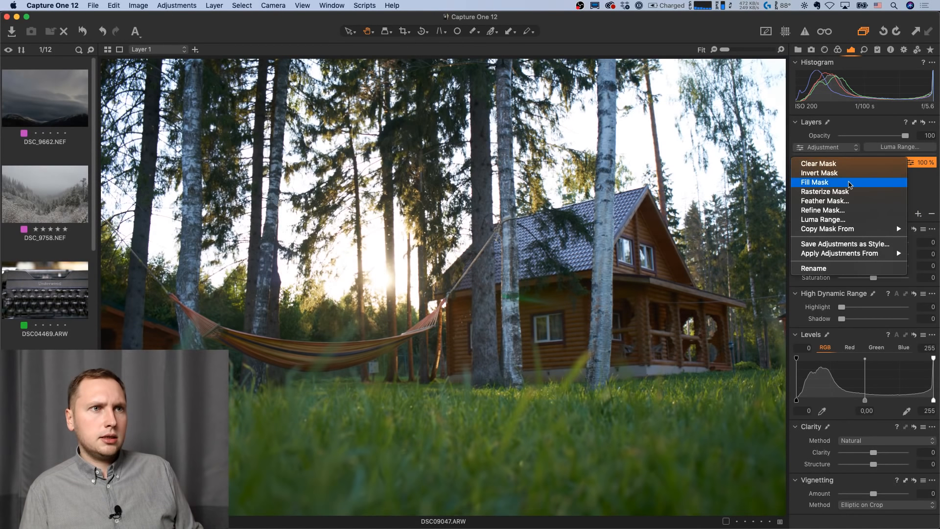
left_click(876, 184)
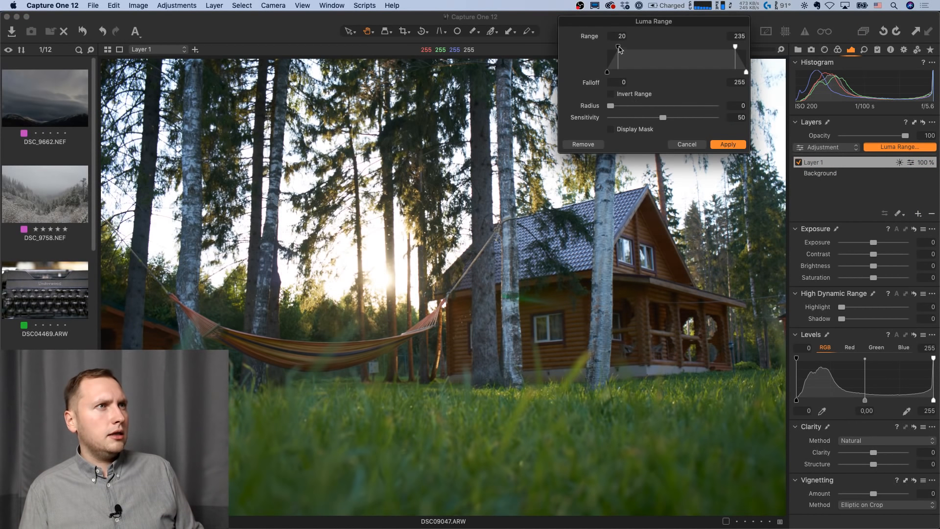
left_click_drag(630, 55, 640, 80)
left_click(610, 130)
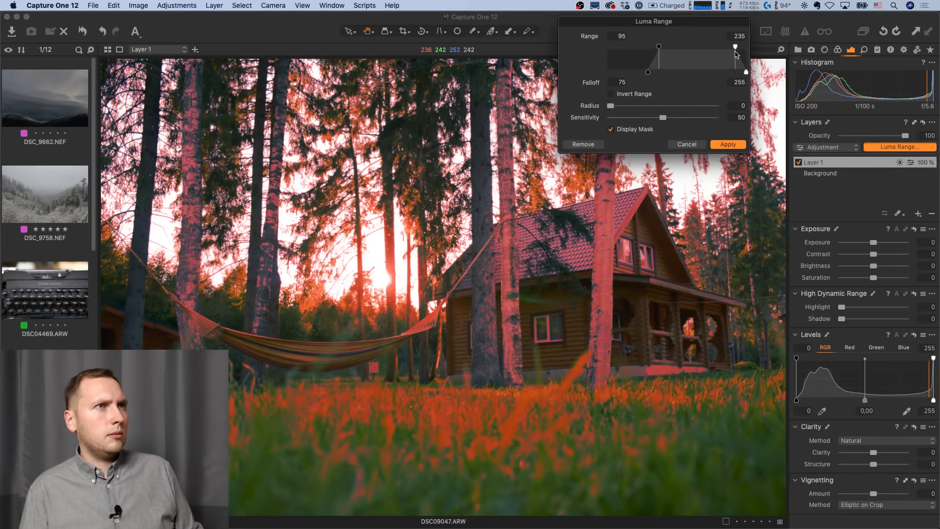
left_click_drag(736, 54, 674, 47)
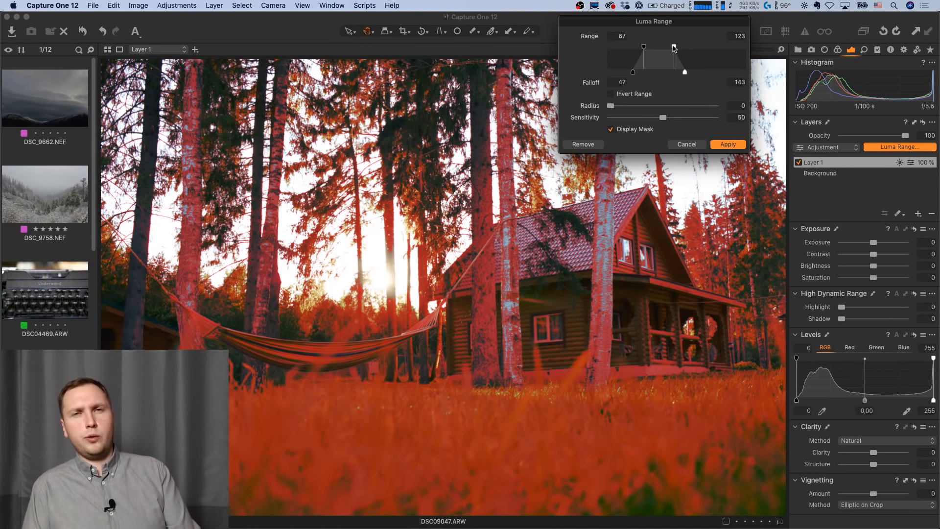
Fine-tune the luma range to 62–121 with falloff 42–147 and apply it.
left_click_drag(675, 48, 684, 74)
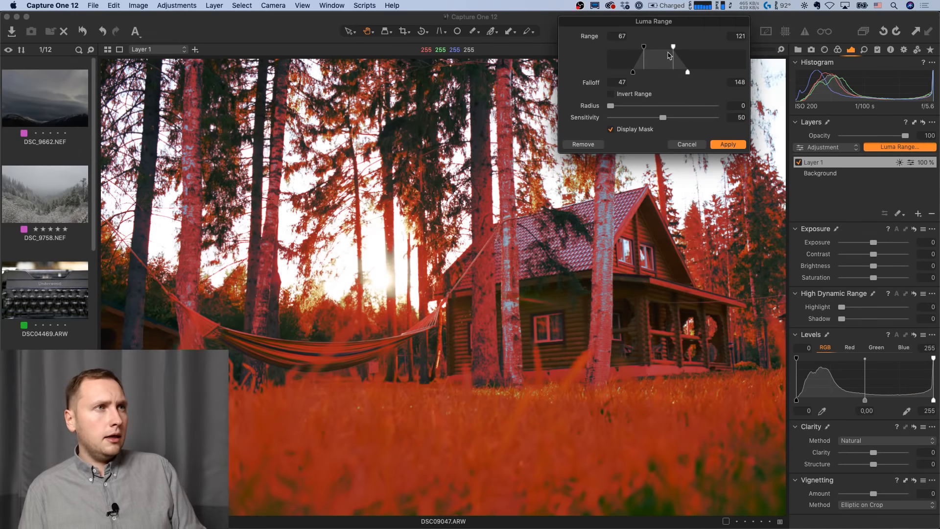
left_click_drag(674, 47, 673, 53)
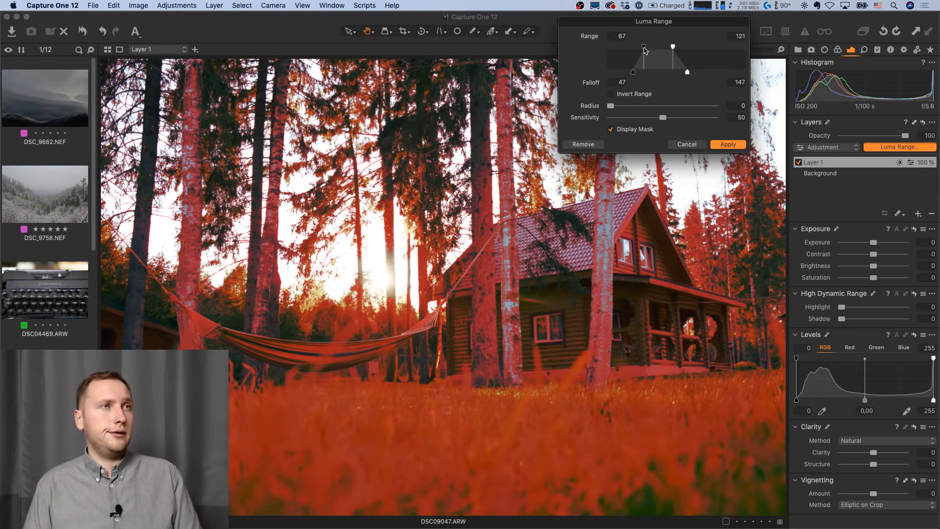
left_click_drag(645, 50, 643, 52)
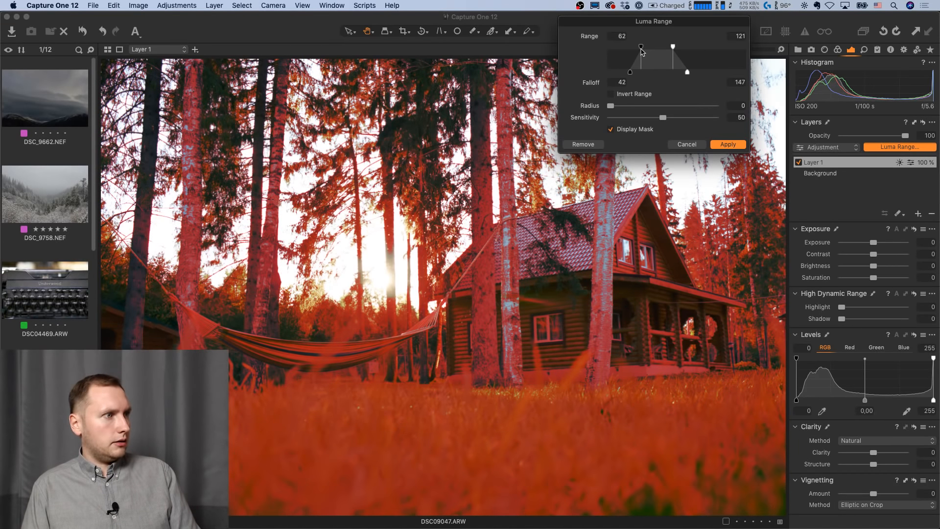
left_click(728, 144)
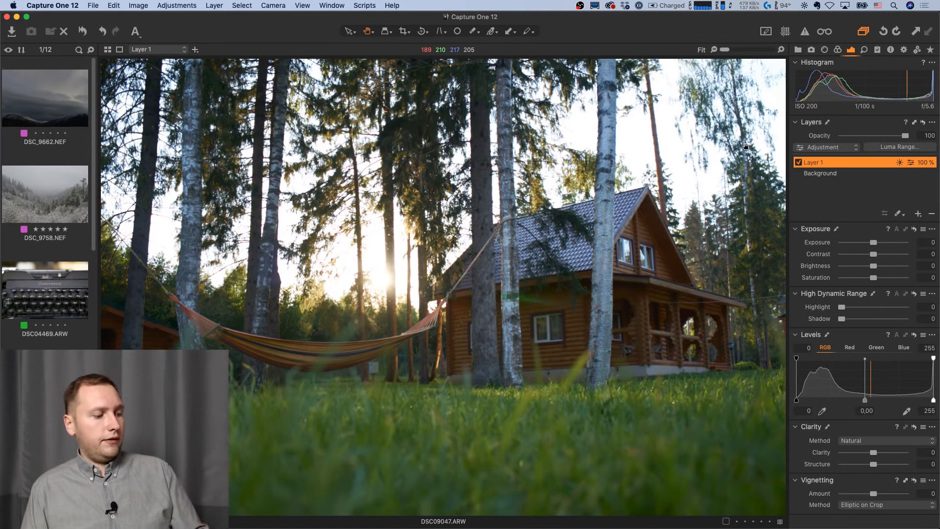
Display the layer's mask, try different Sensitivity values at radius 0 in its luma range, and cancel the changes.
key("m")
left_click(911, 163)
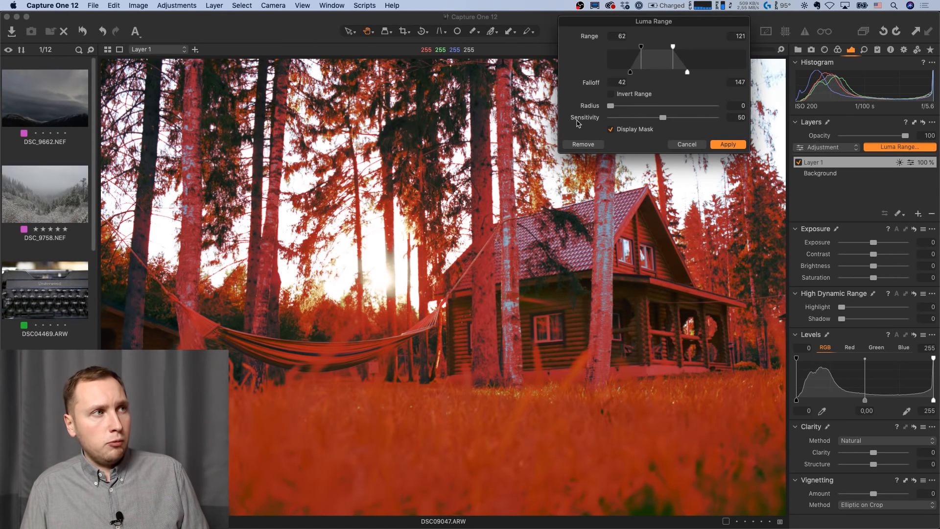
left_click_drag(669, 120, 606, 124)
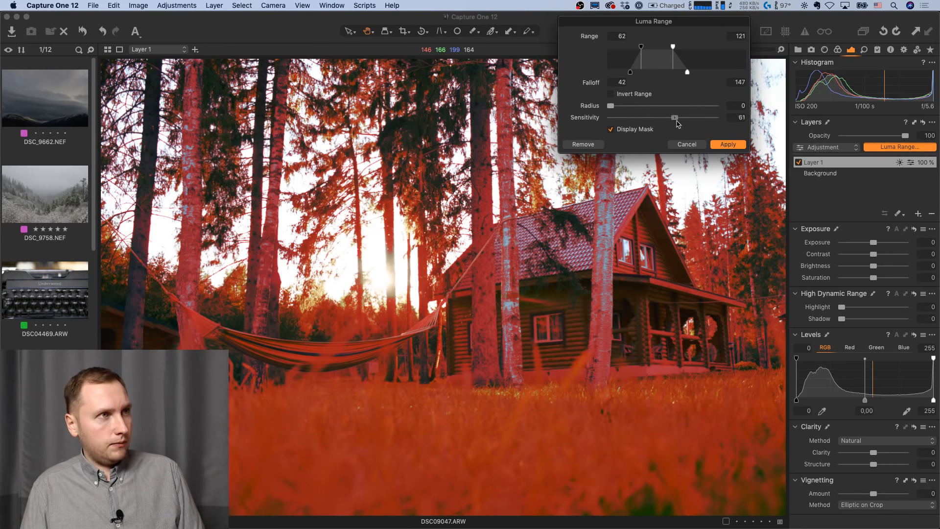
left_click(688, 144)
Reopen the layer's luma range while viewing the birch trunk up close, and try radius 6.6 and 100.1 with sensitivity 0.
scroll(517, 299, "up", 5)
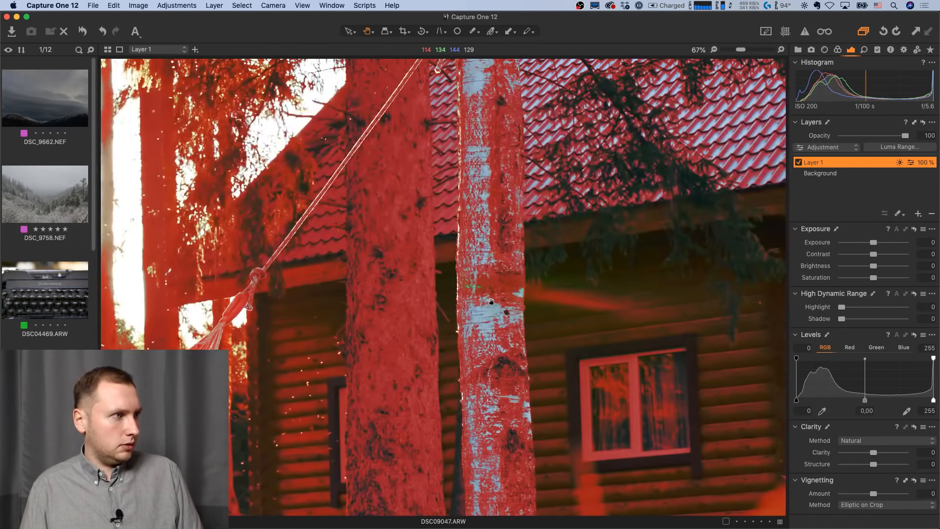
scroll(491, 301, "up", 2)
left_click(901, 147)
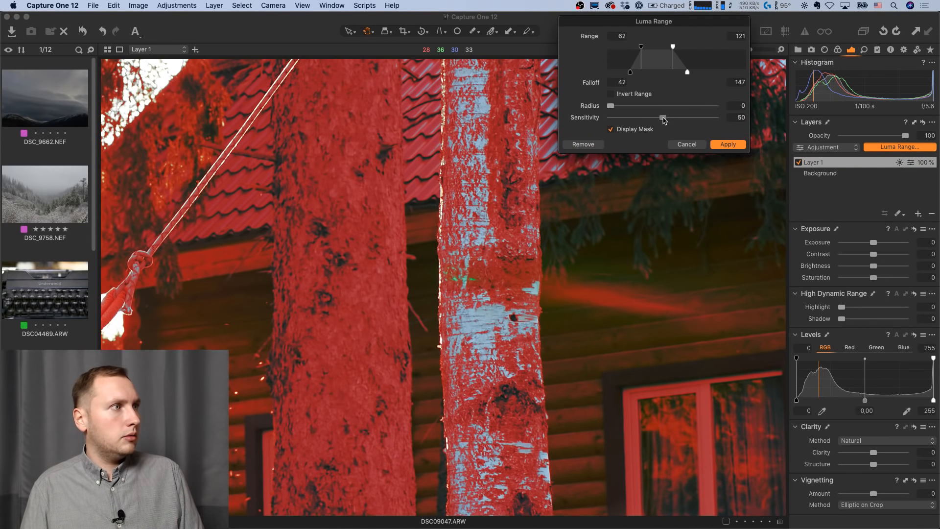
left_click_drag(663, 120, 727, 123)
left_click_drag(611, 106, 589, 122)
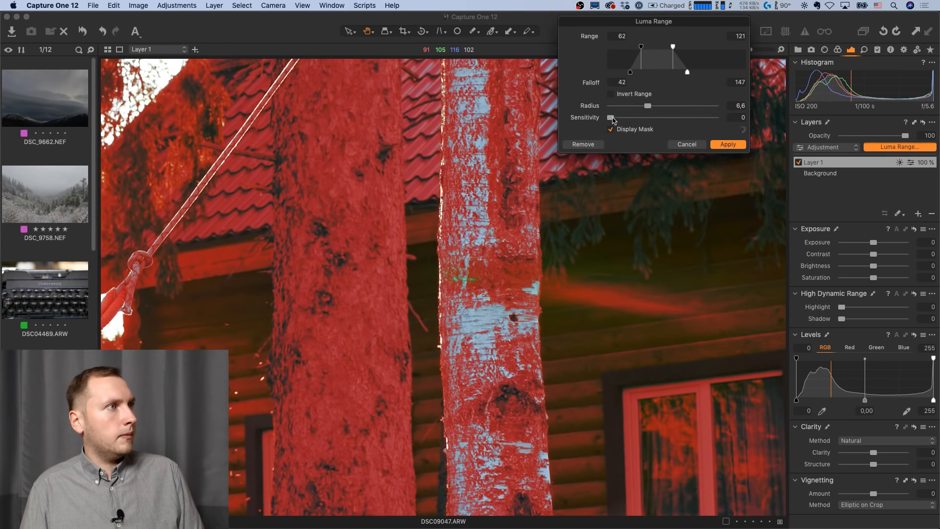
left_click(694, 107)
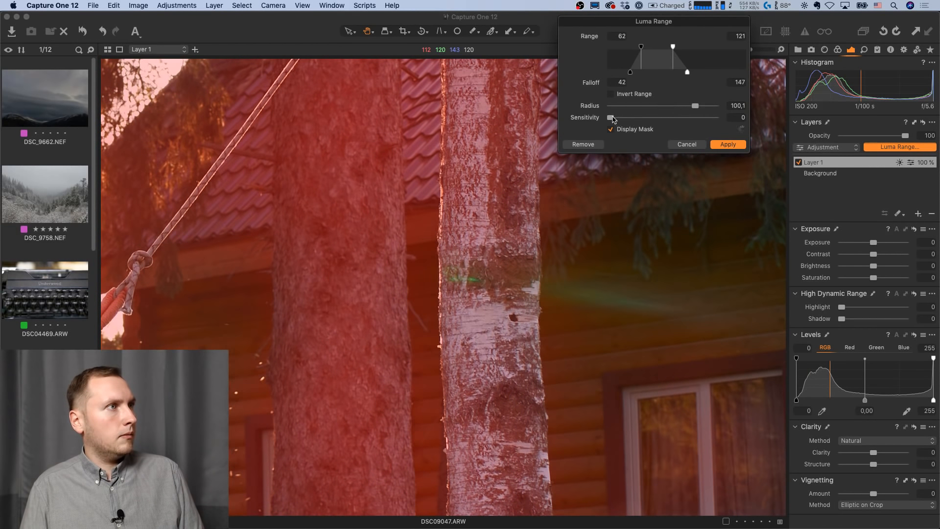
Set the radius to 16.1 and compare the mask edges at sensitivity 0 and 100.
left_click_drag(657, 106, 736, 122)
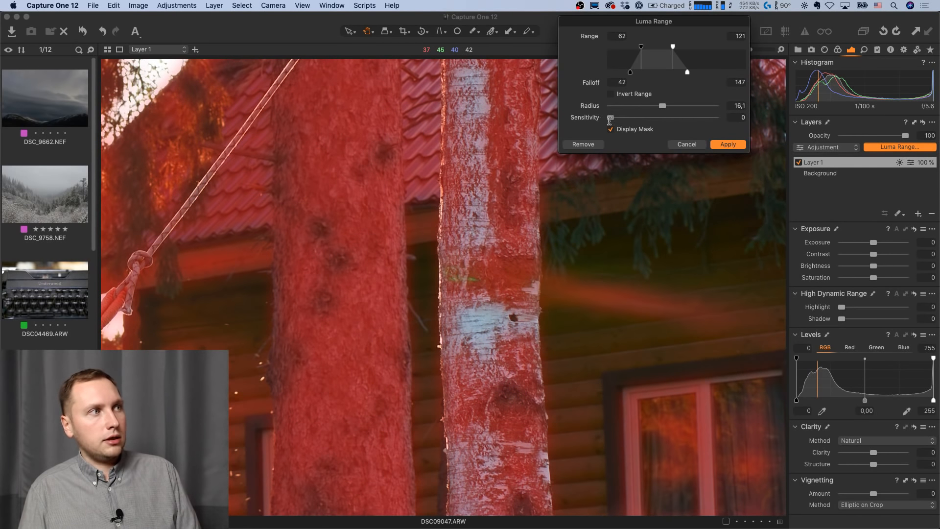
left_click_drag(610, 119, 718, 119)
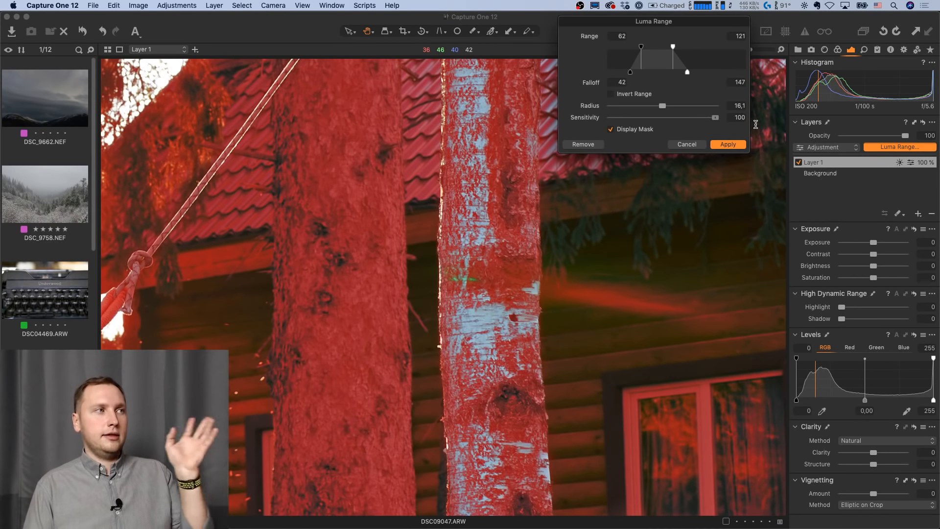
left_click_drag(716, 118, 690, 135)
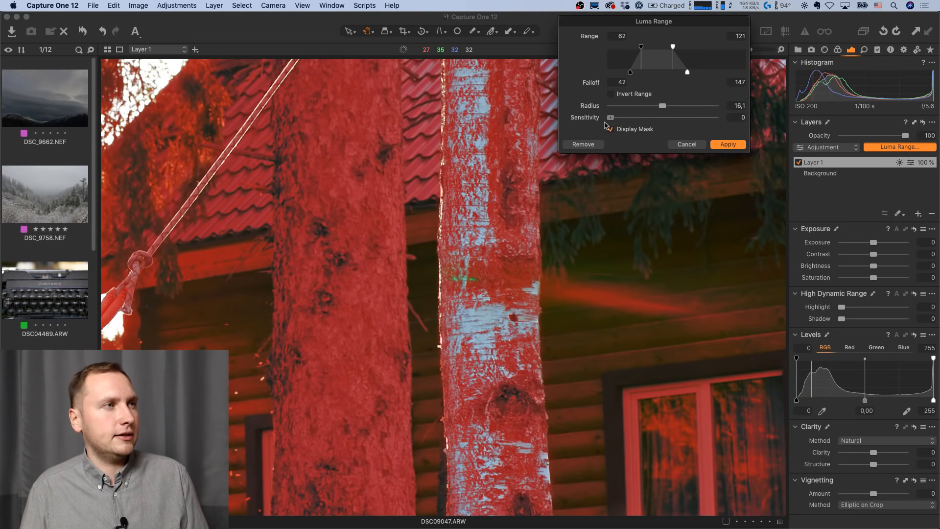
Set the luma range's radius to 36.9 and sensitivity to 48, and apply it.
left_click_drag(716, 117, 678, 106)
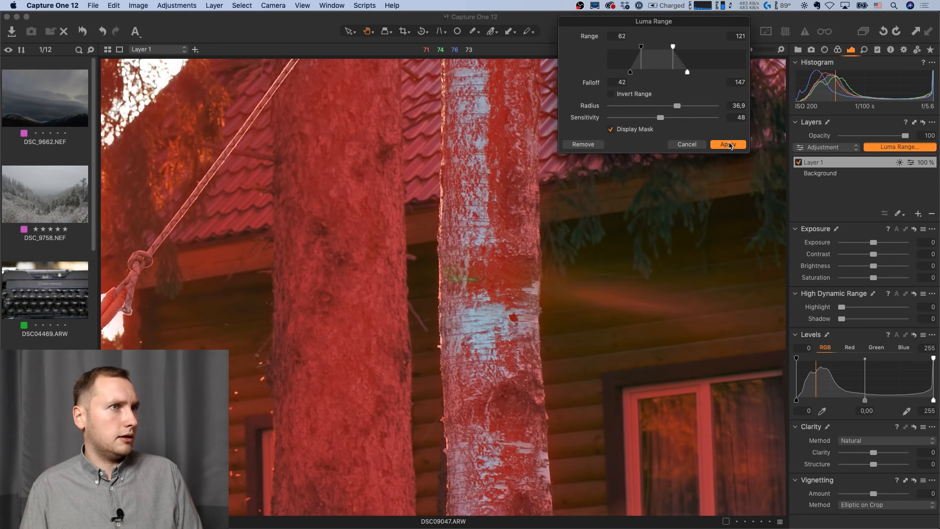
left_click(728, 145)
double_click(563, 212)
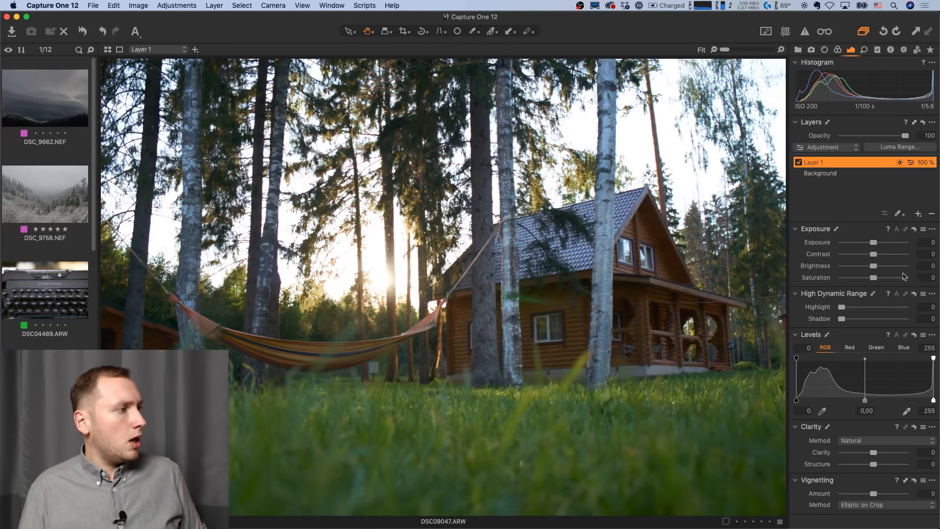
Set Layer 1's exposure to 0.92, its contrast to 13 and the shadow input level to 19.
left_click_drag(878, 244, 884, 255)
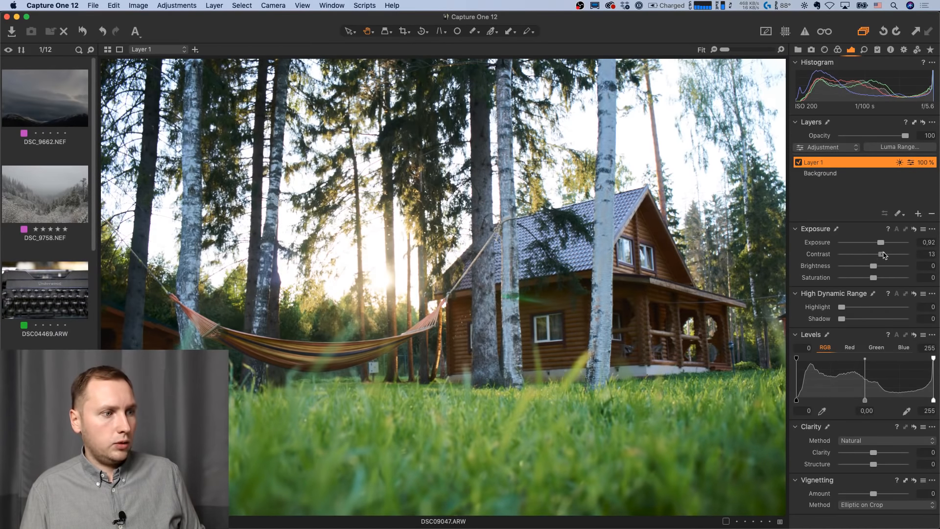
left_click_drag(796, 400, 809, 399)
left_click_drag(814, 400, 807, 401)
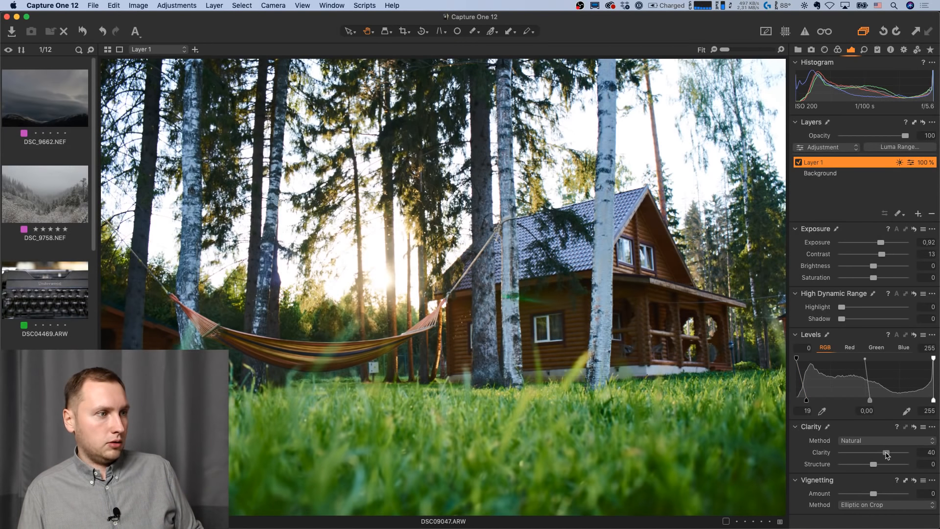
Set the layer's clarity to 15 and saturation to 28, and warm its white balance to about 7908 K.
left_click_drag(887, 452, 879, 454)
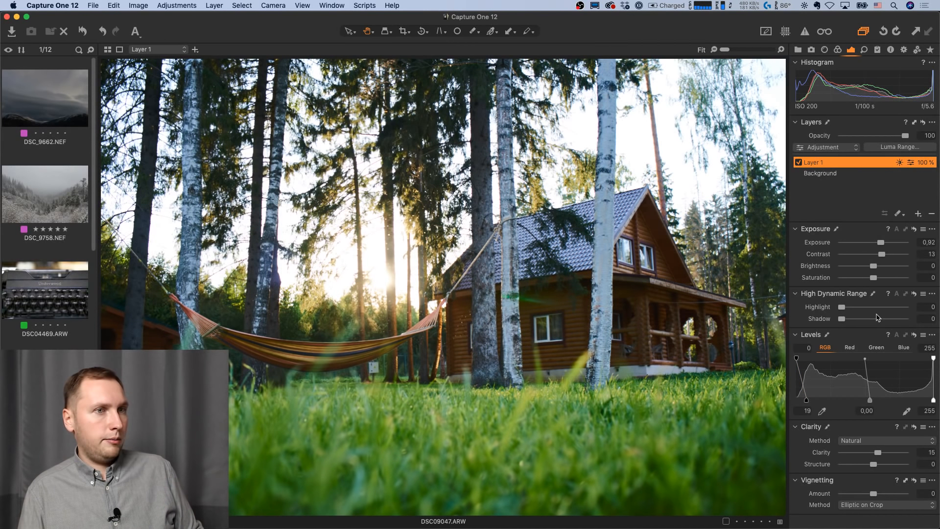
left_click_drag(881, 278, 888, 279)
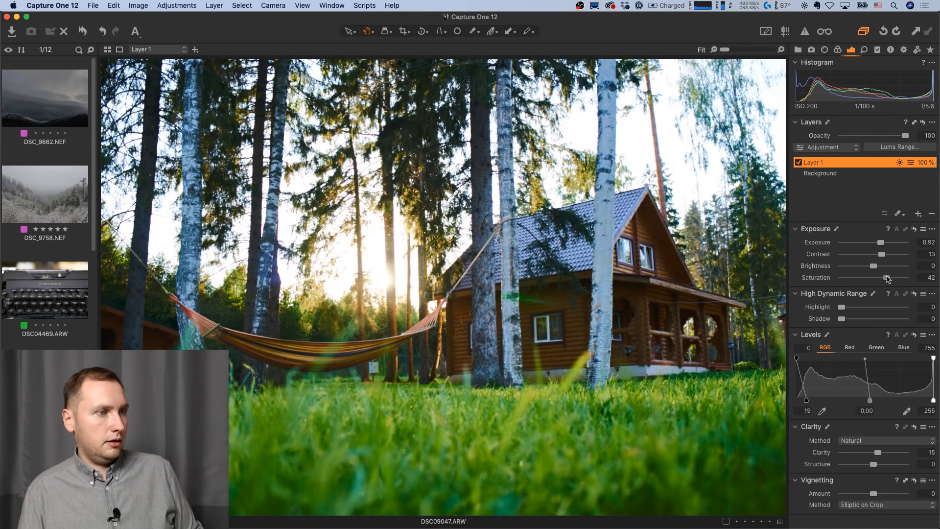
left_click(839, 49)
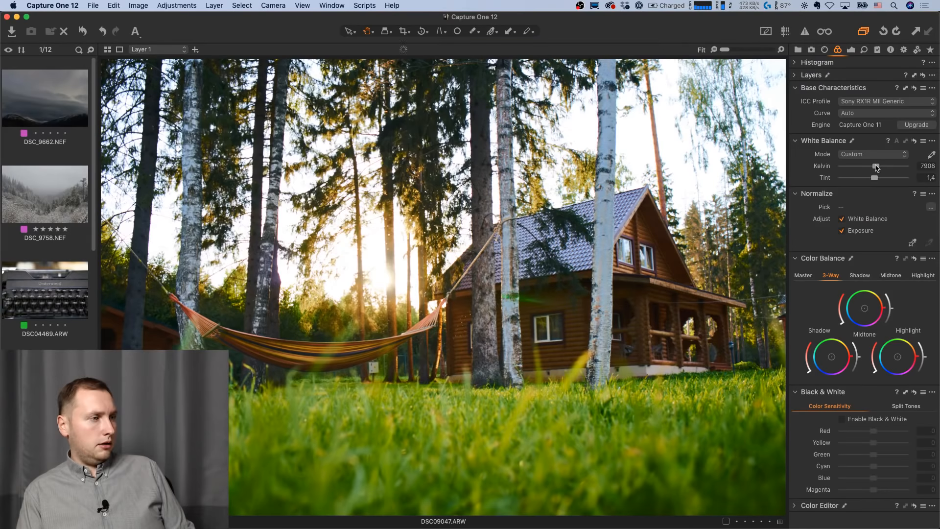
Toggle Layer 1 off and on repeatedly to compare the cabin photo with and without its adjustments.
left_click(852, 50)
left_click(799, 164)
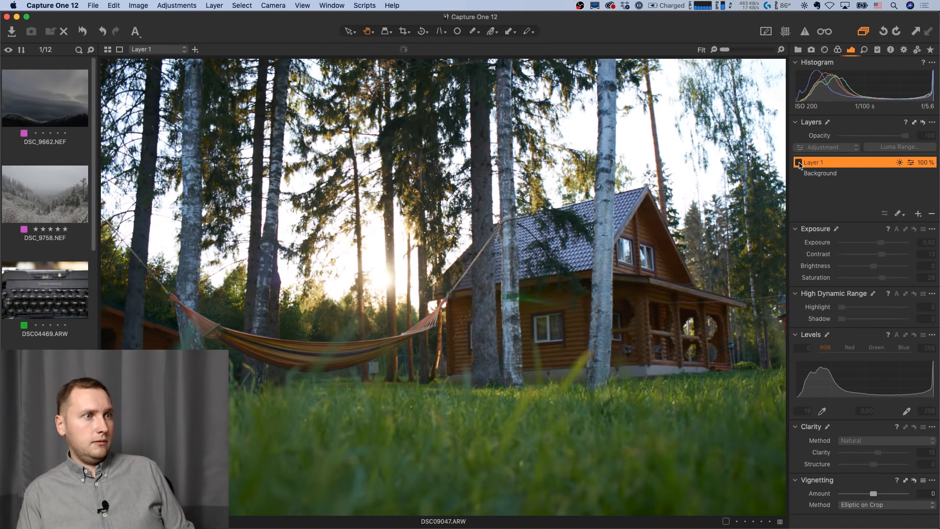
left_click(799, 165)
left_click(800, 165)
left_click(801, 165)
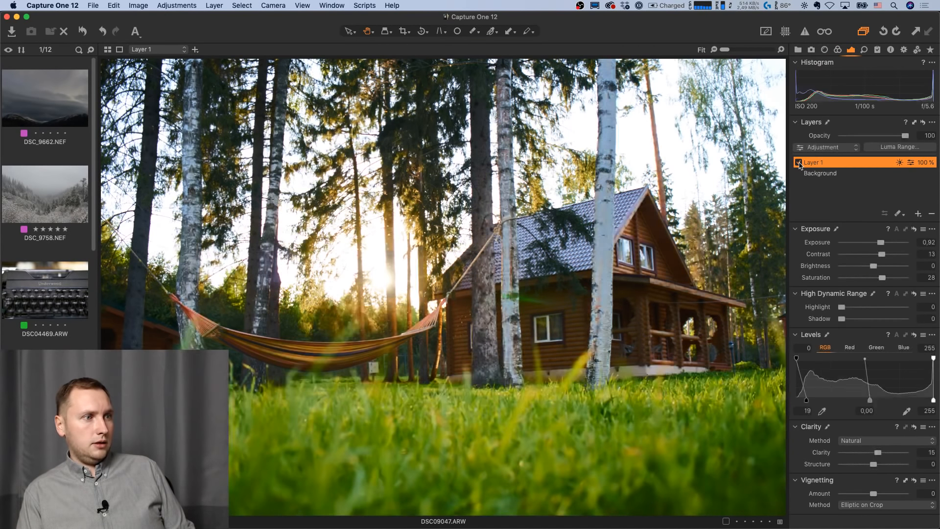
left_click(800, 165)
left_click(800, 165)
left_click(800, 165)
left_click(800, 165)
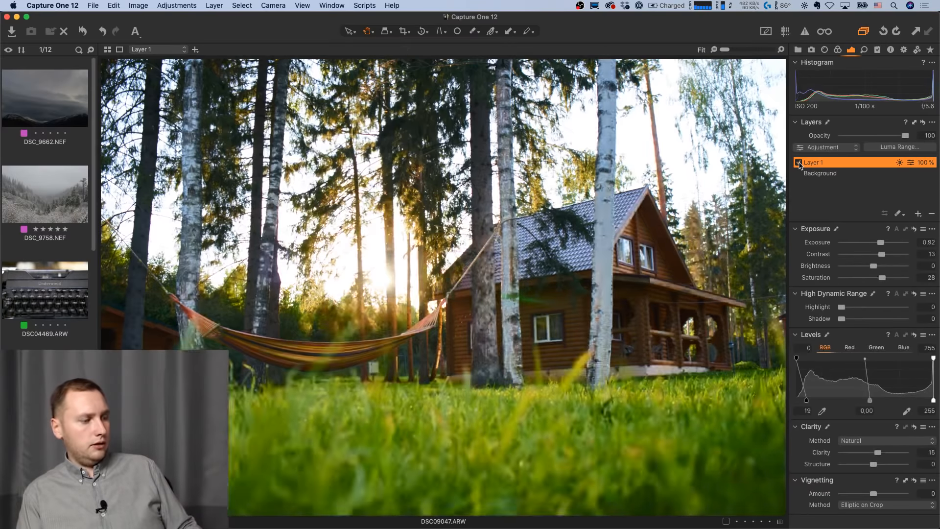
left_click(800, 166)
left_click(800, 165)
left_click(800, 166)
left_click(800, 165)
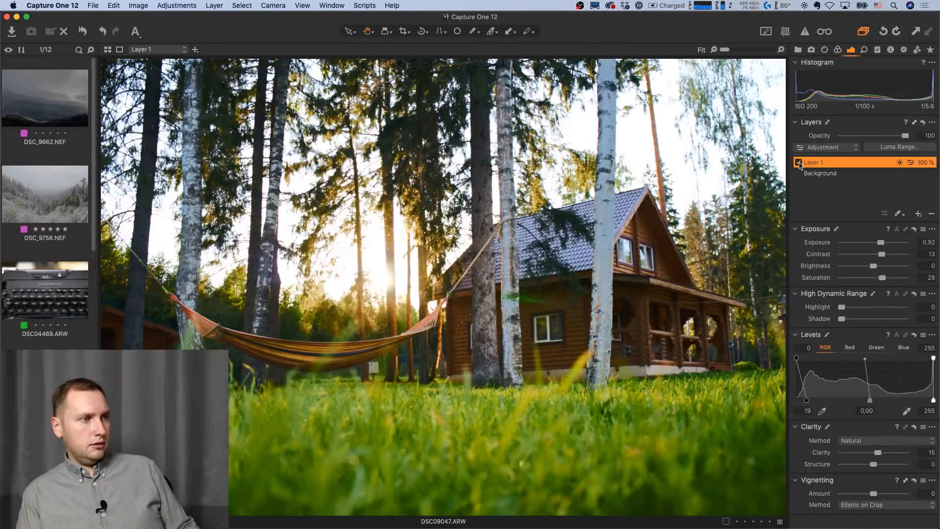
left_click(799, 166)
left_click(799, 165)
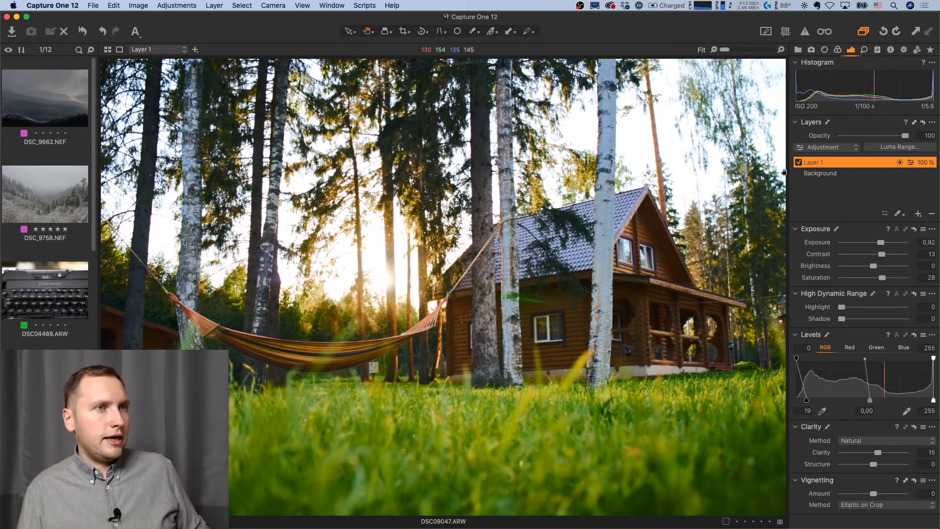
left_click(800, 165)
left_click(800, 166)
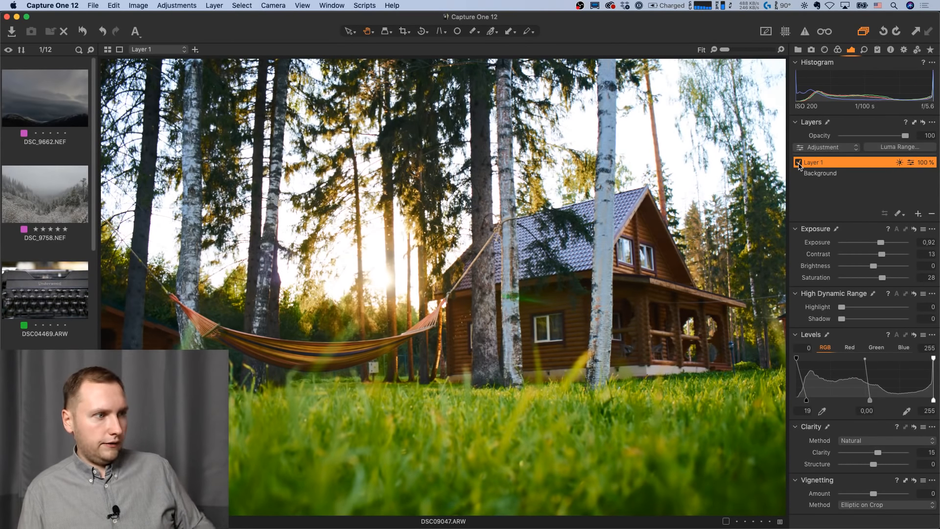
Display Layer 1's mask and erase it from the cabin's walls, roof, gable and porch.
key("m")
key("m")
key("m")
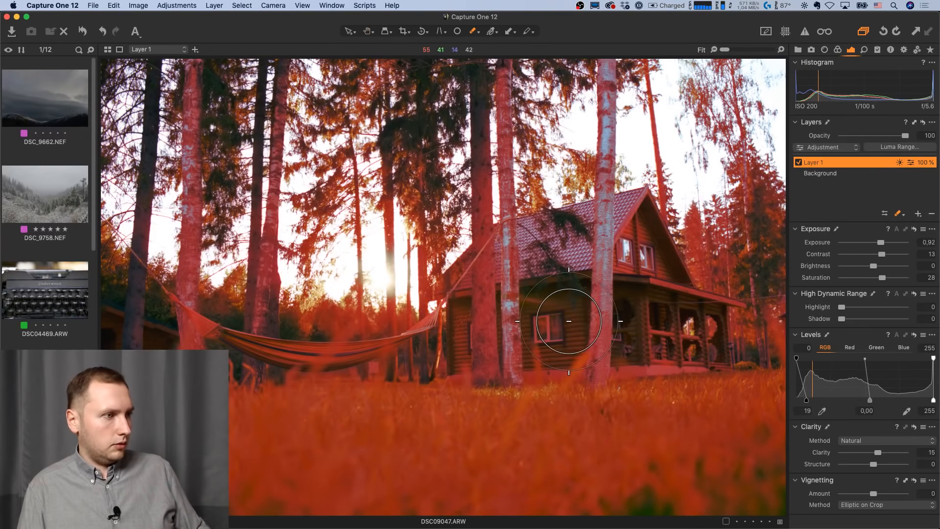
key("b")
mouse_move(543, 297)
left_mouse_down()
mouse_move(542, 286)
mouse_move(543, 326)
mouse_move(561, 367)
left_mouse_up()
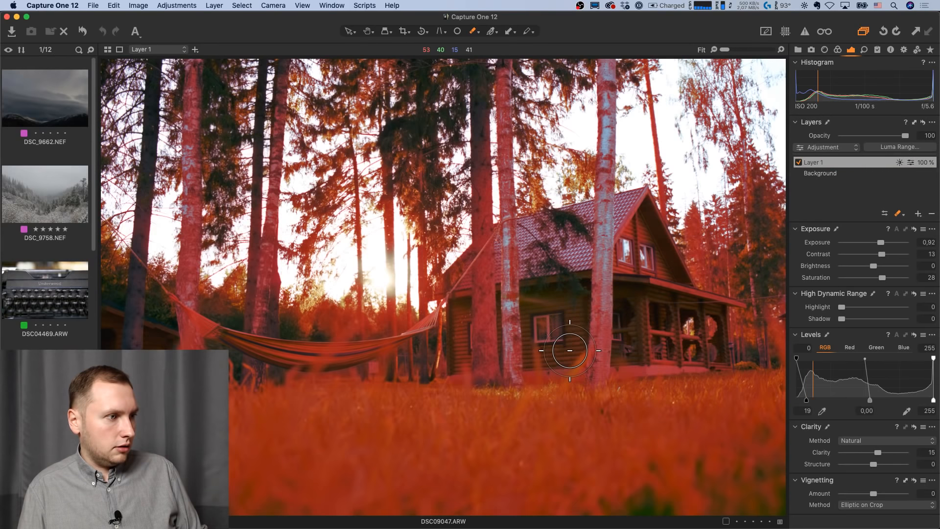
left_click(565, 291, "alt")
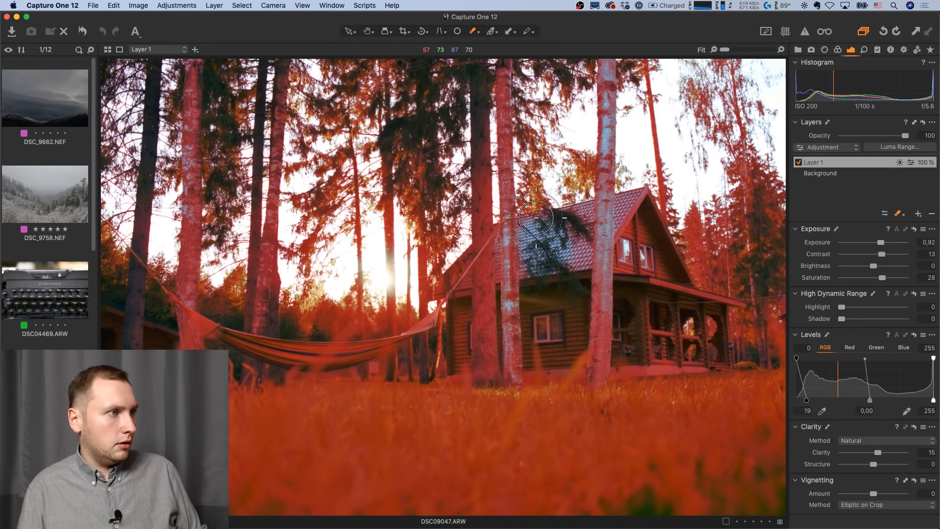
mouse_move(536, 218)
left_mouse_down()
mouse_move(544, 263)
mouse_move(573, 230)
left_mouse_up()
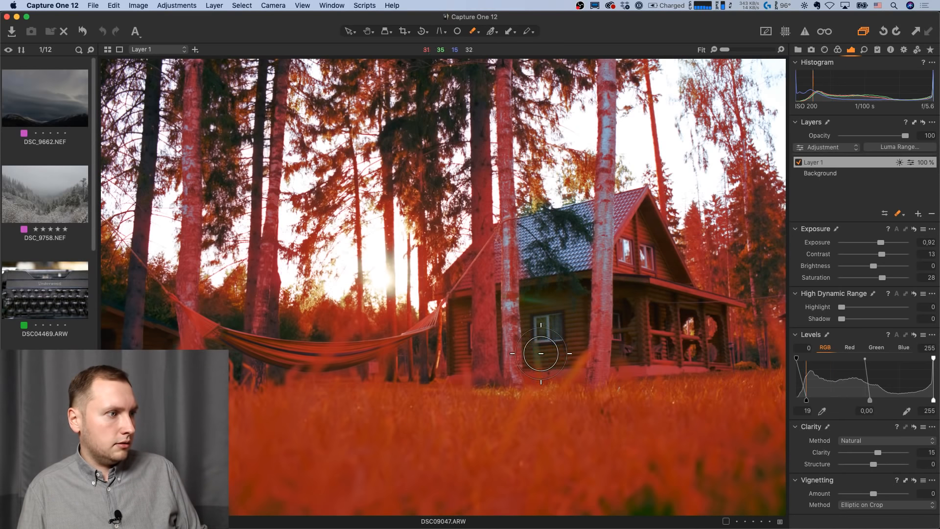
left_click_drag(541, 353, 571, 304)
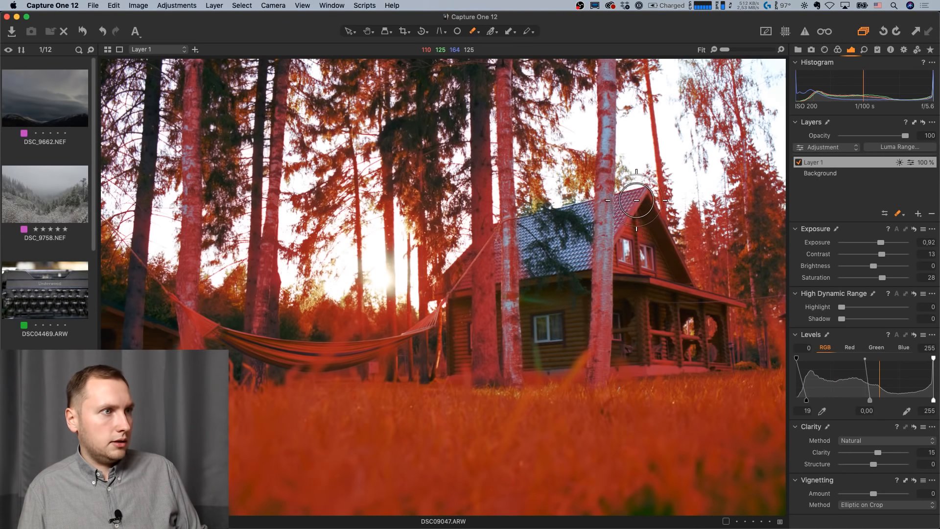
mouse_move(636, 200)
left_mouse_down()
mouse_move(633, 254)
mouse_move(658, 259)
mouse_move(668, 323)
mouse_move(642, 330)
mouse_move(638, 343)
mouse_move(692, 317)
mouse_move(722, 318)
mouse_move(715, 341)
mouse_move(466, 345)
mouse_move(459, 293)
mouse_move(459, 364)
mouse_move(459, 284)
left_mouse_up()
left_click_drag(458, 357, 465, 369)
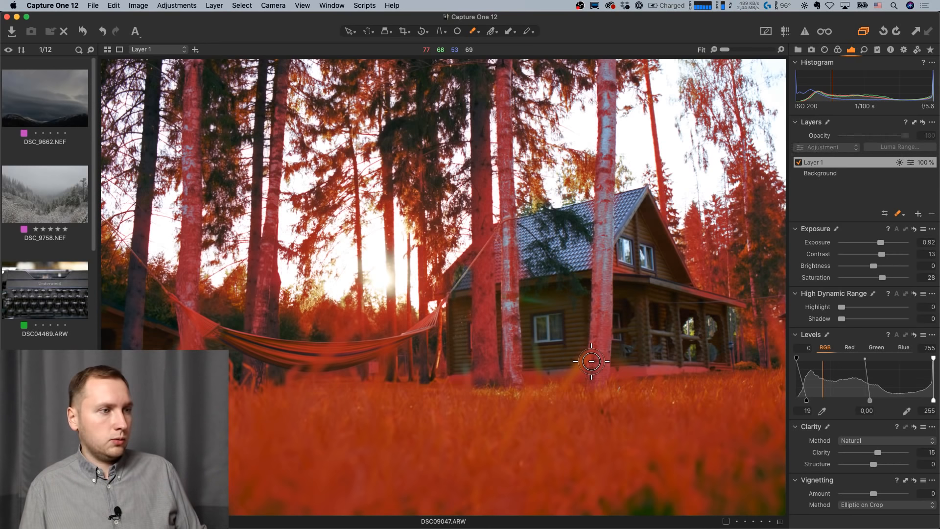
Refine Layer 1's mask with radius 300, raise the layer's exposure to 1.04 and display its mask.
right_click(843, 163)
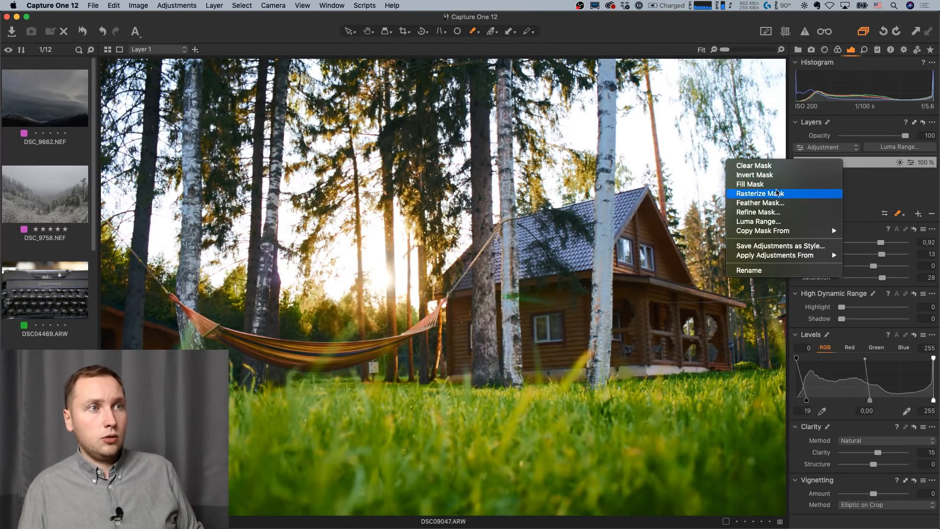
left_click(769, 212)
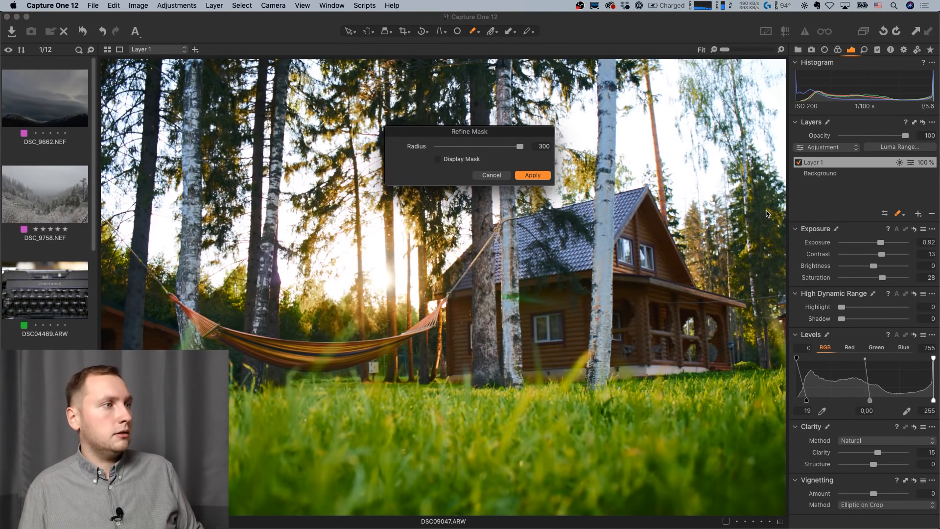
left_click(534, 175)
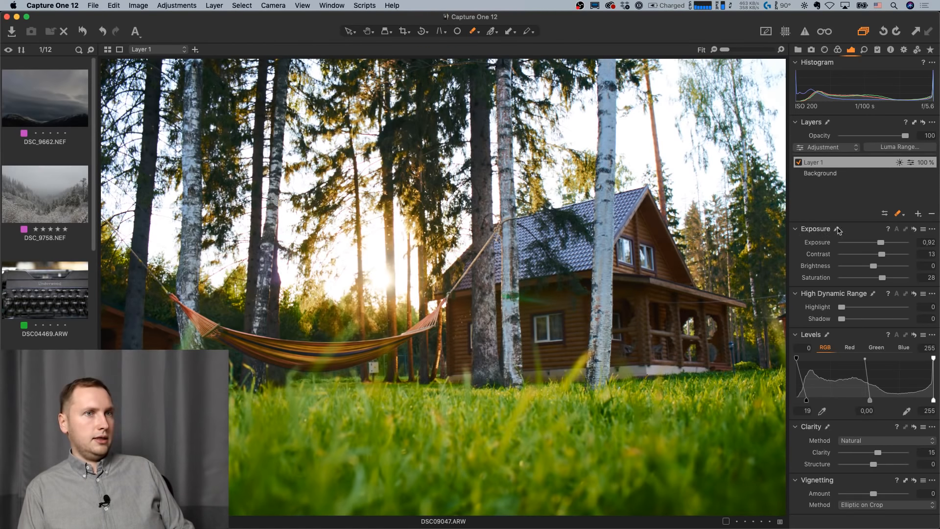
left_click_drag(882, 244, 883, 244)
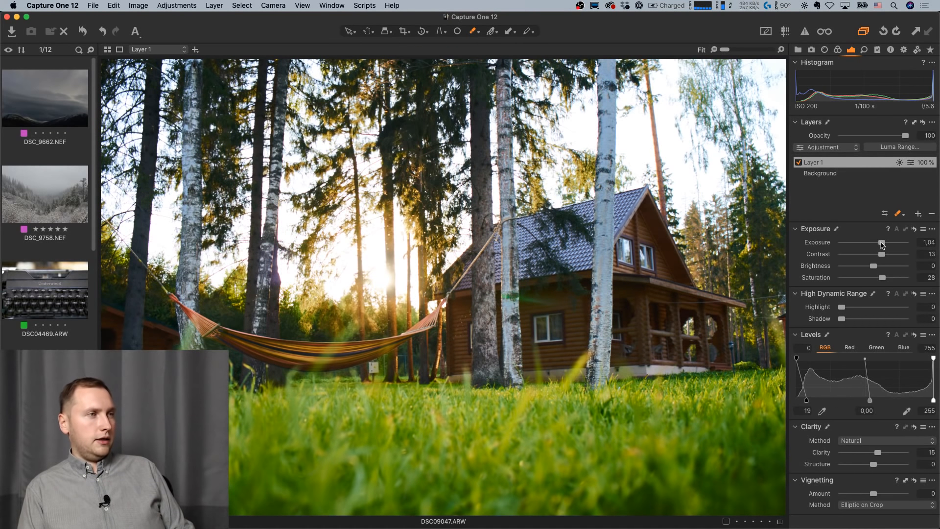
key("m")
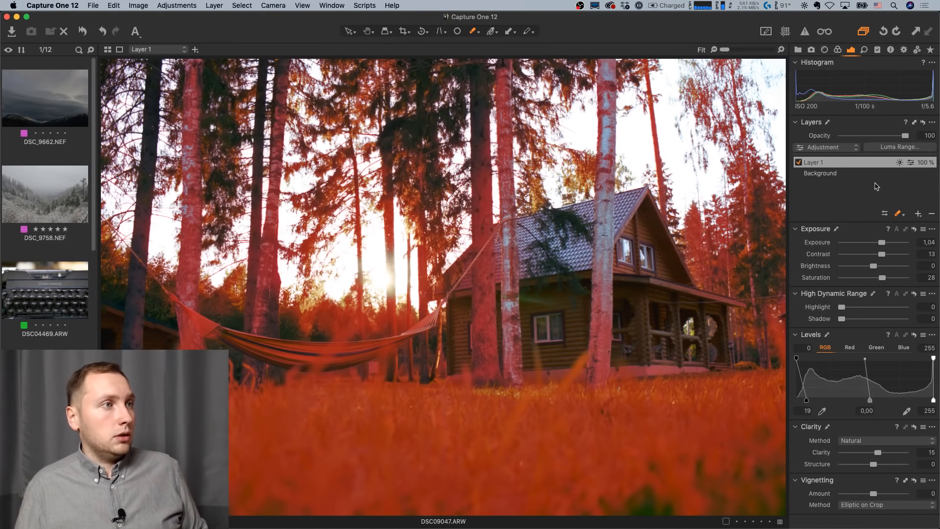
Add a new adjustment layer and brush a mask over the cabin's walls, roof and porch, reducing the brush size for smaller areas.
left_click(919, 214)
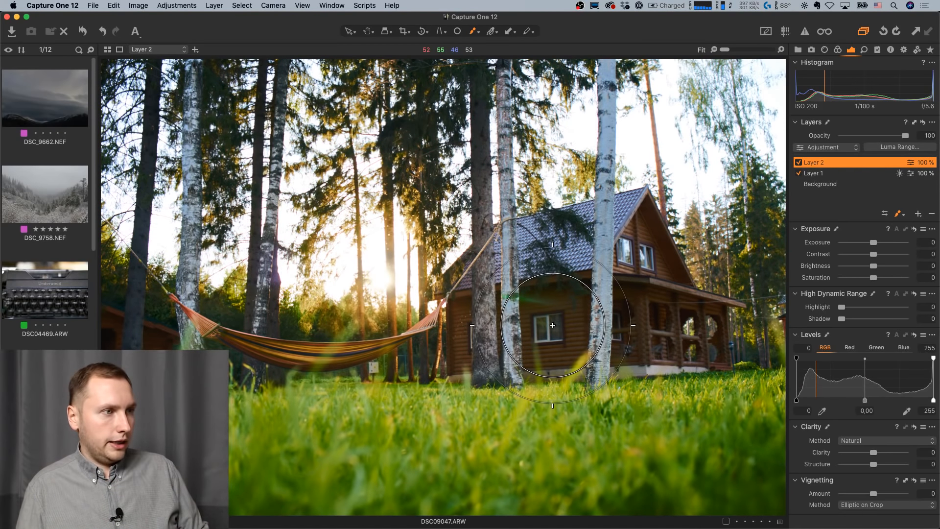
key("[")
key("[")
key("[")
left_click(551, 302)
mouse_move(551, 302)
left_mouse_down()
mouse_move(554, 340)
mouse_move(553, 261)
mouse_move(569, 227)
mouse_move(567, 236)
mouse_move(667, 220)
mouse_move(629, 233)
mouse_move(637, 219)
mouse_move(651, 343)
mouse_move(697, 340)
mouse_move(671, 290)
mouse_move(672, 319)
left_mouse_up()
key("bracketleft")
key("bracketleft")
key("bracketleft")
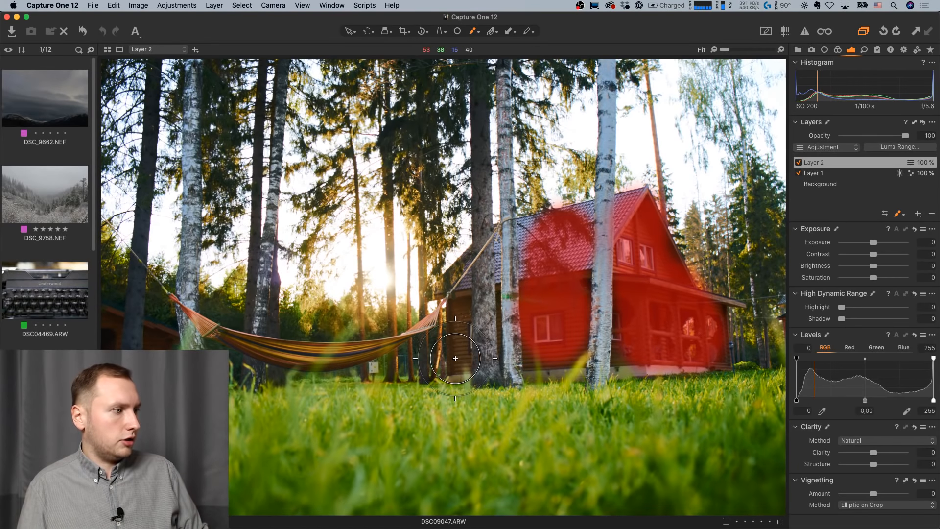
mouse_move(460, 361)
left_mouse_down()
mouse_move(460, 264)
mouse_move(459, 284)
mouse_move(532, 282)
left_mouse_up()
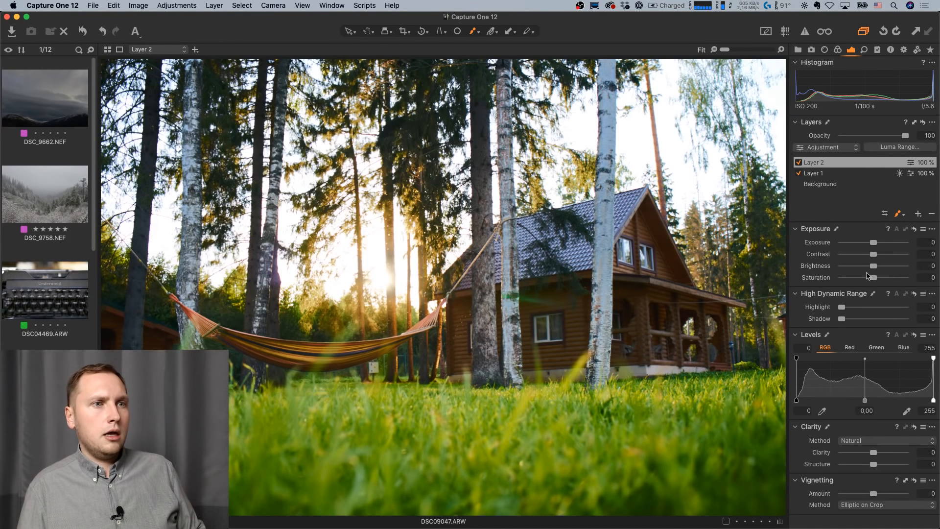
Refine the cabin layer's mask with radius 300 while displaying the mask, and apply it.
right_click(857, 171)
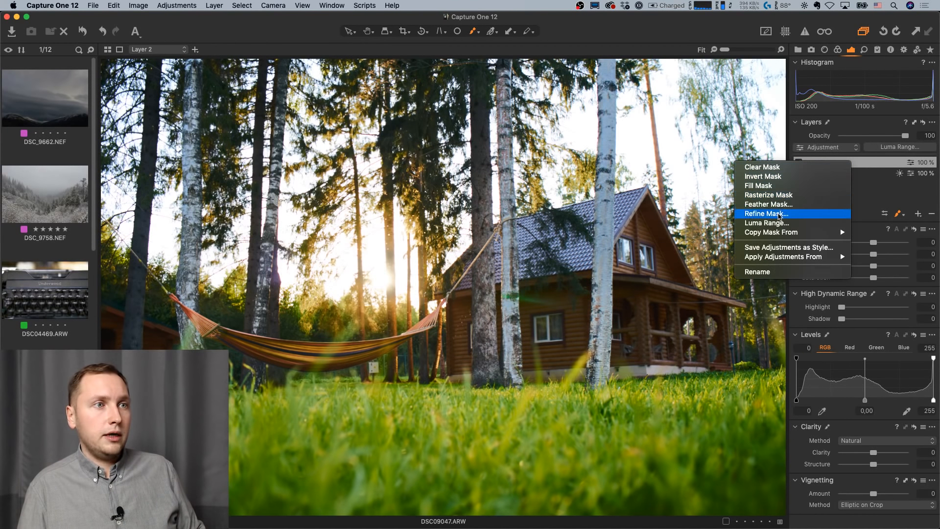
left_click(779, 217)
left_click(461, 160)
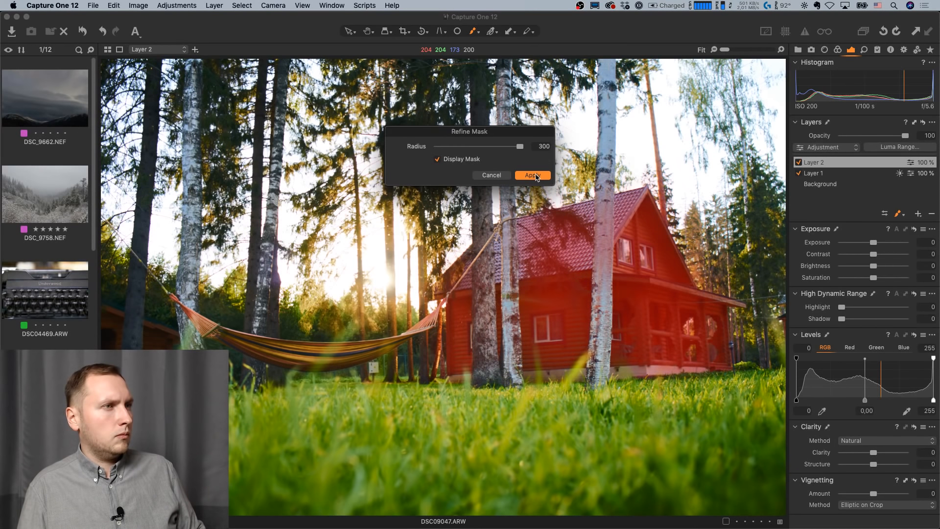
left_click(533, 176)
Set the cabin layer's exposure to 1.24, its contrast to 22 and the shadow input level to 6.
left_click_drag(874, 243, 882, 244)
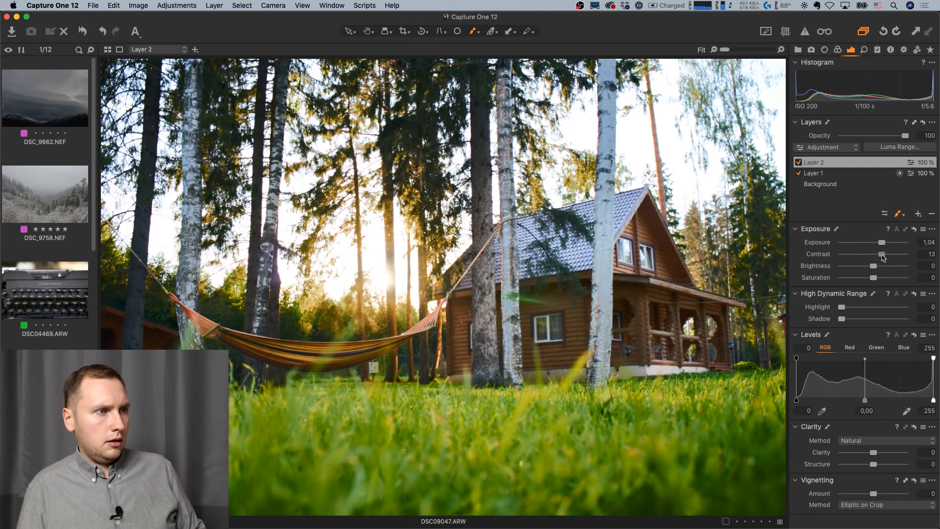
left_click_drag(796, 402, 798, 401)
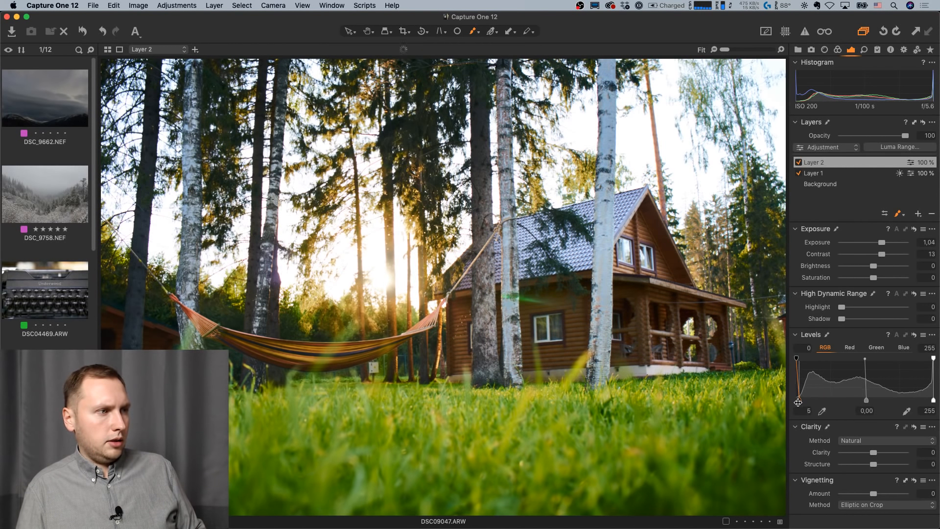
left_click_drag(881, 243, 885, 243)
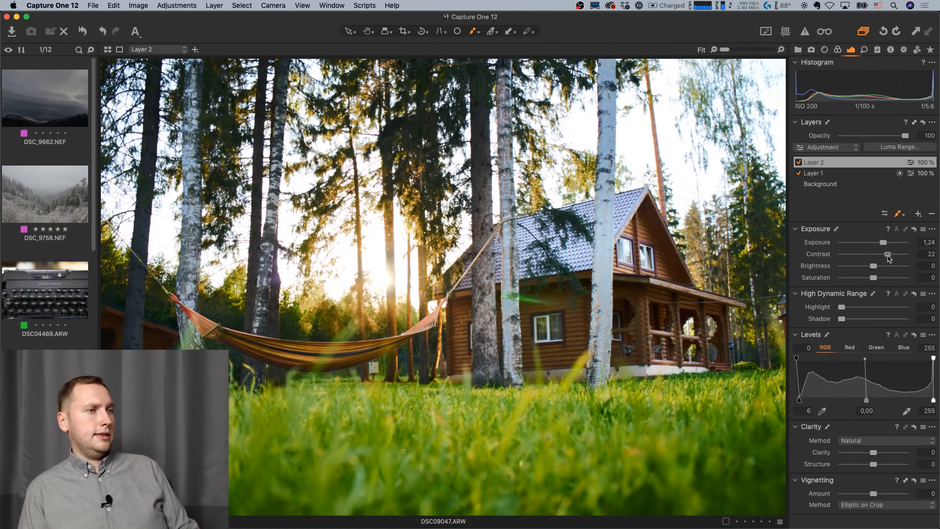
Compare the original photo with the fully edited version several times, and return to the Pan tool.
left_click(83, 31)
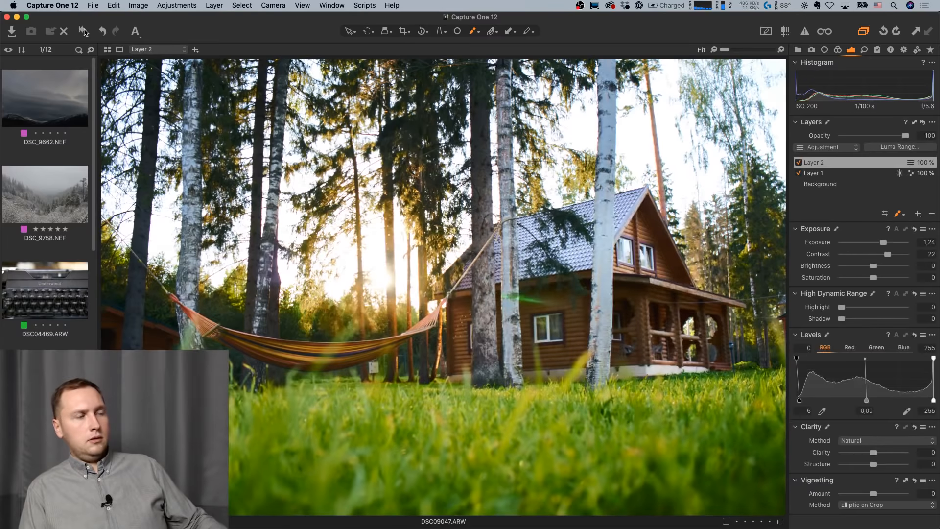
left_click(83, 31)
left_click(83, 31)
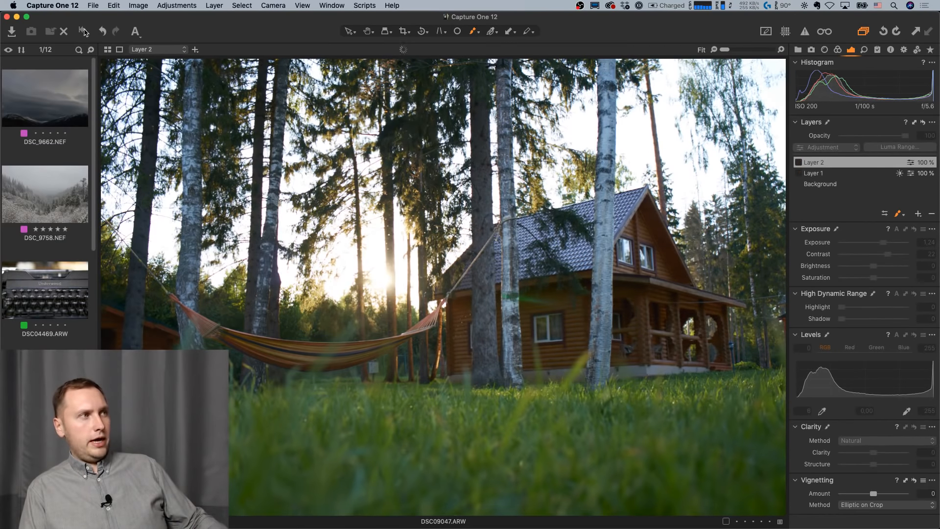
left_click(84, 31)
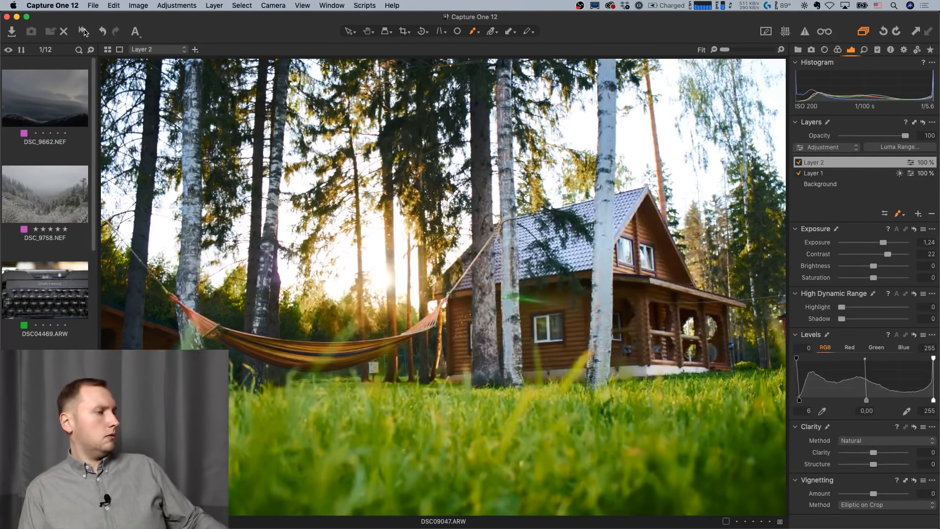
left_click(83, 31)
left_click(83, 31)
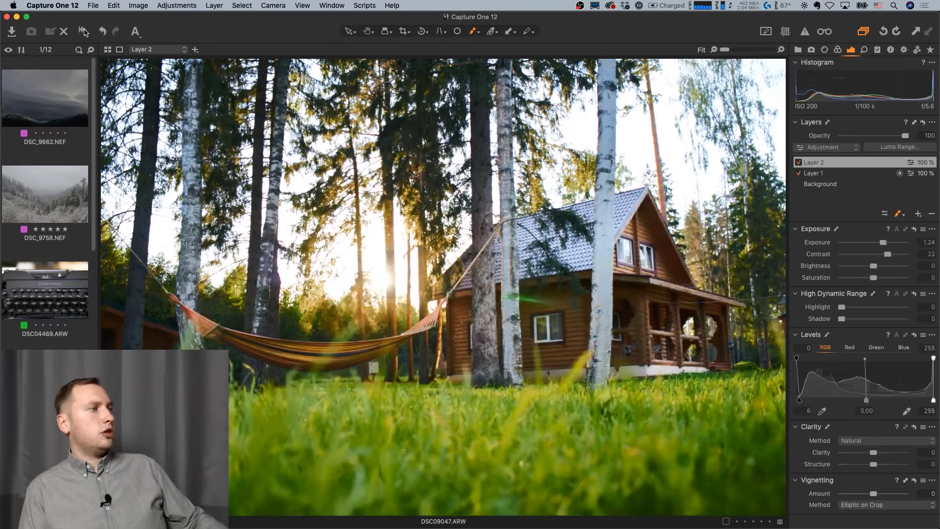
key("h")
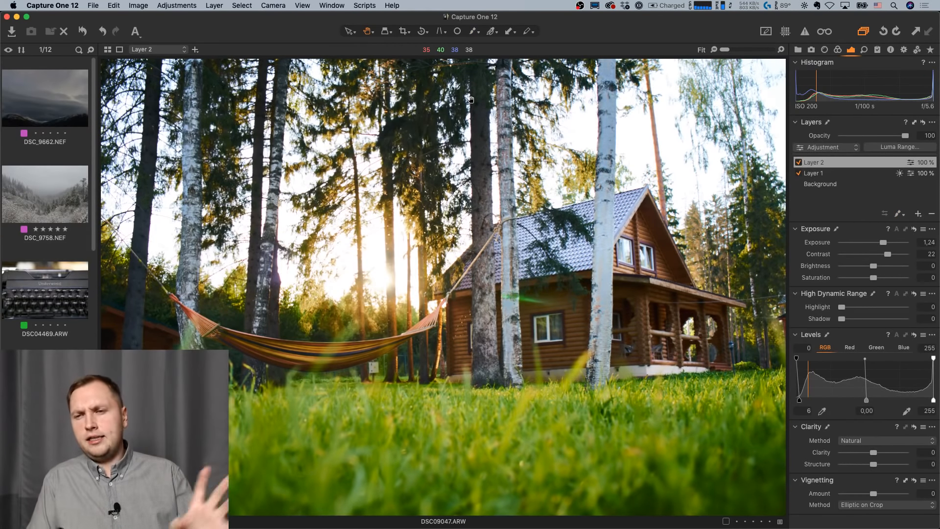
Compare the cabin photo with Layer 1 switched off and on, leaving it on.
left_click(797, 175)
left_click(797, 174)
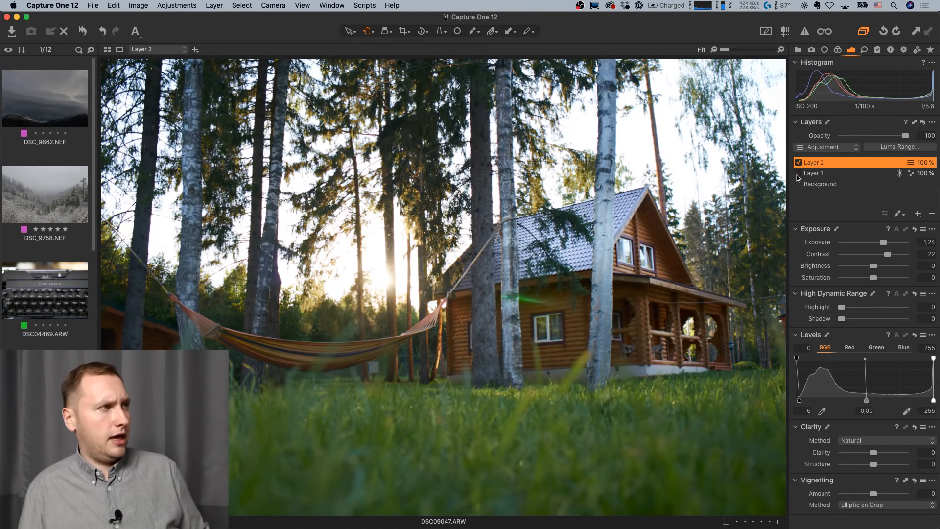
left_click(798, 174)
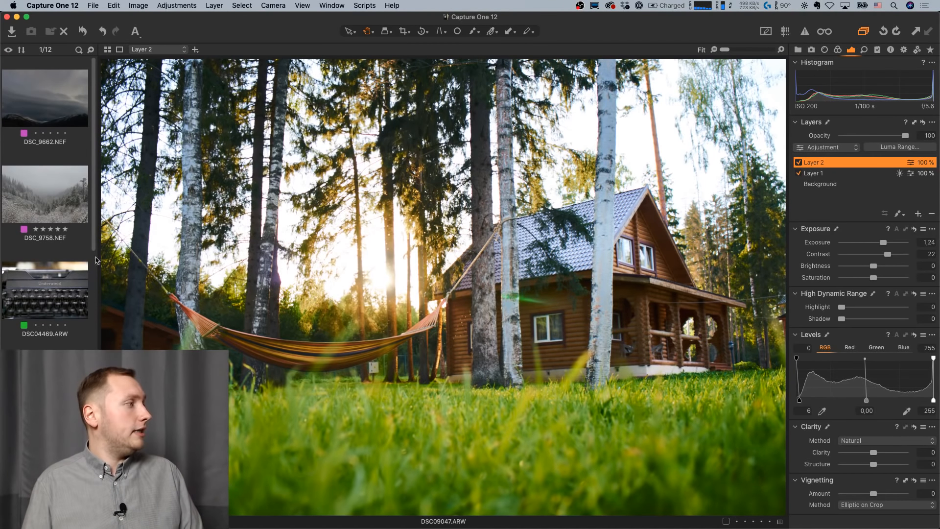
Open the cloudy landscape DSC09309.ARW, add a new filled adjustment layer, and briefly display its mask.
scroll(52, 290, "down", 5)
scroll(51, 291, "down", 3)
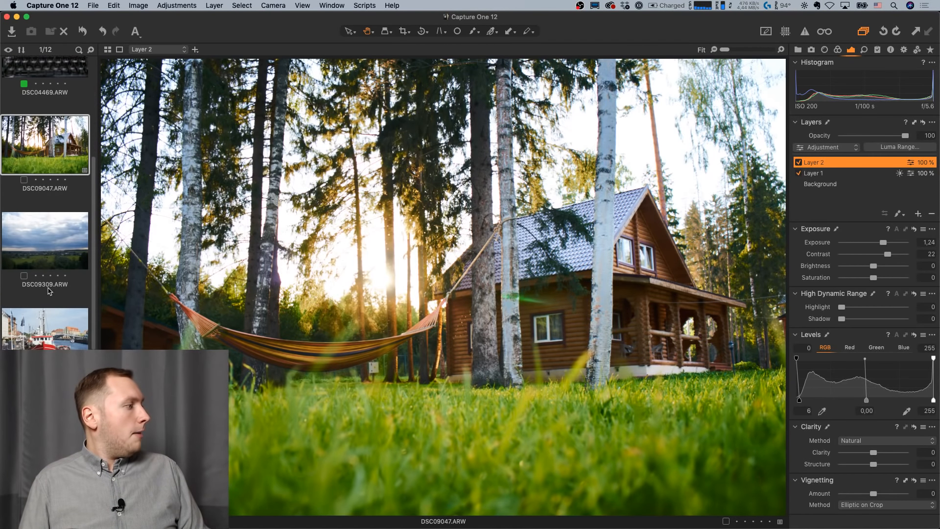
left_click(58, 239)
scroll(69, 294, "up", 4)
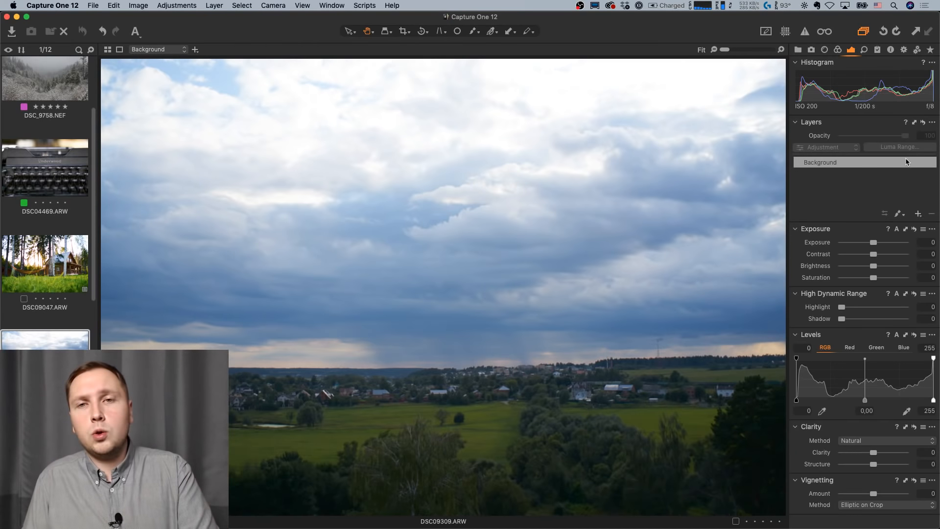
left_click(919, 214)
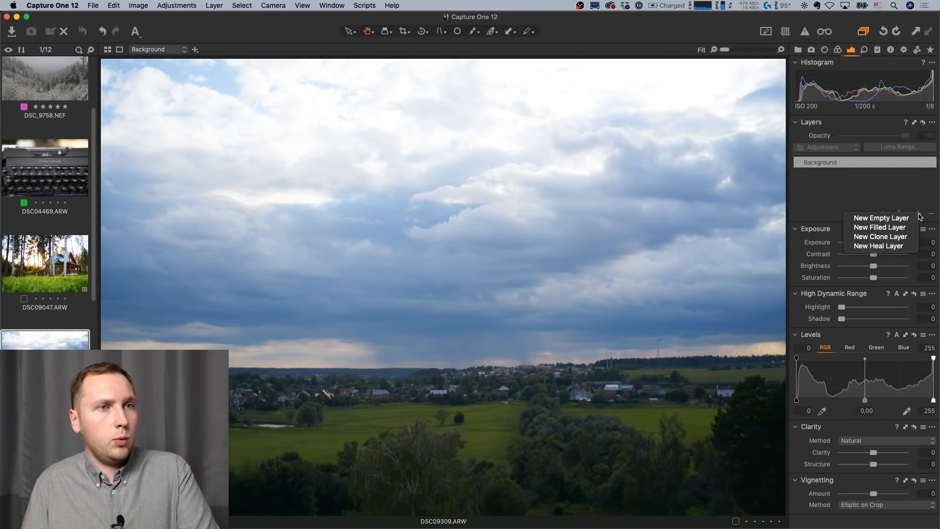
left_click(880, 228)
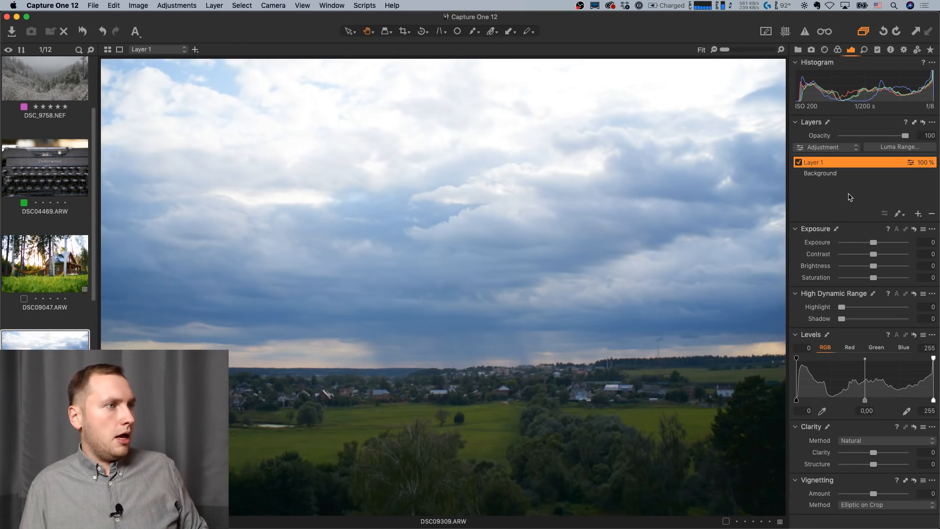
key("m")
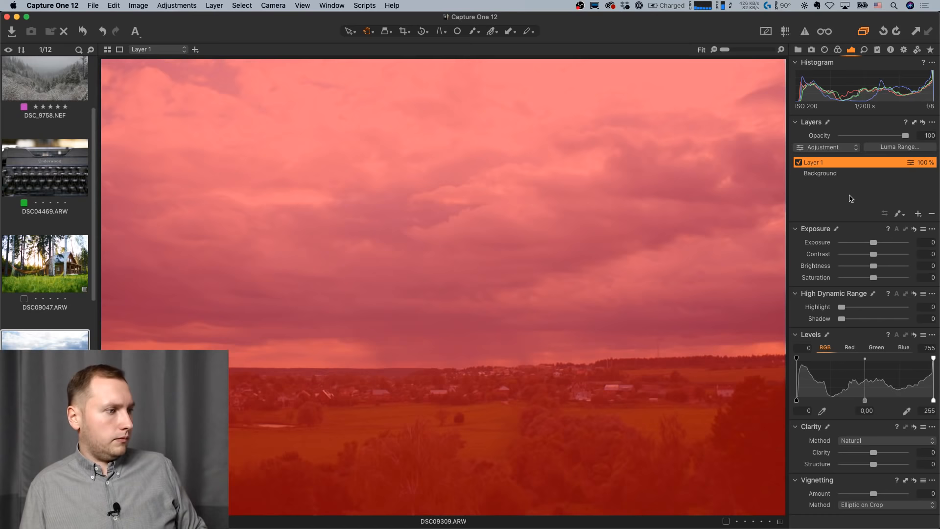
key("m")
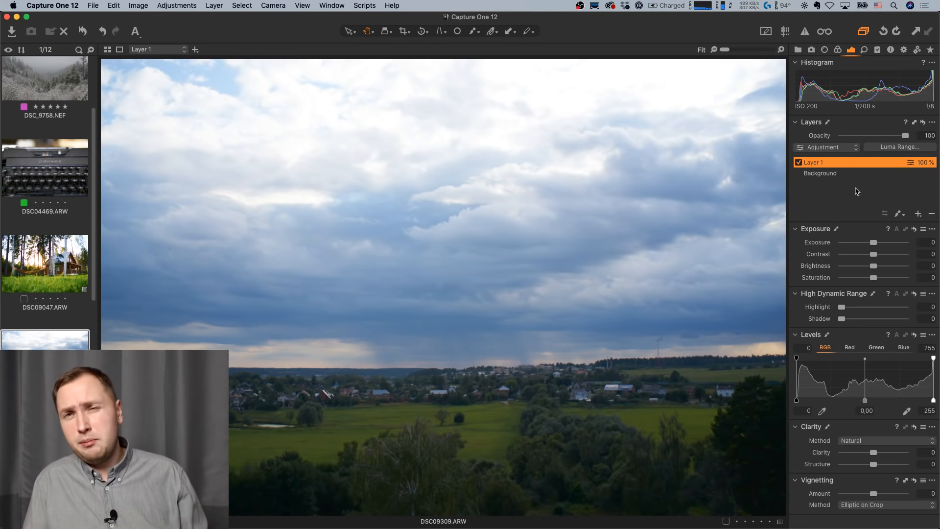
Limit the filled layer's mask to luma range 0–80 with falloff 0–100, radius 29 and sensitivity 60, and apply it.
left_click(899, 147)
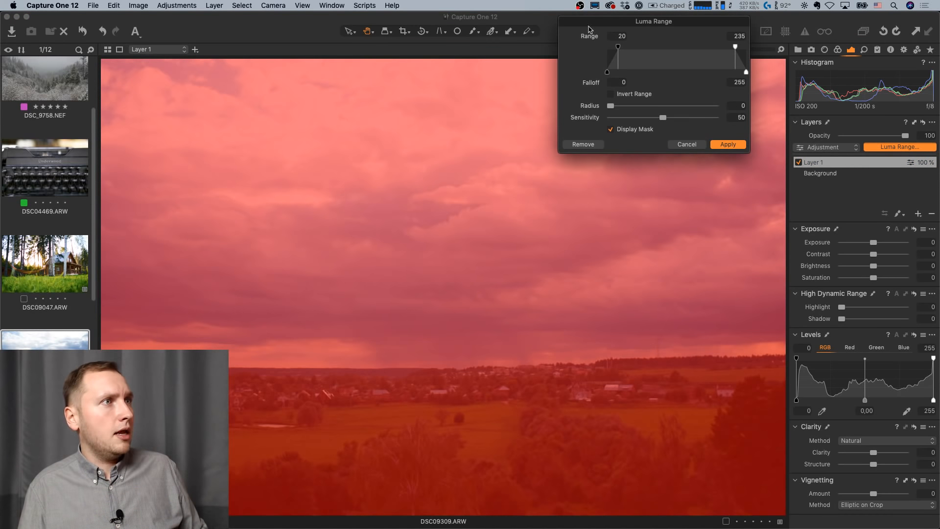
left_click_drag(619, 49, 606, 51)
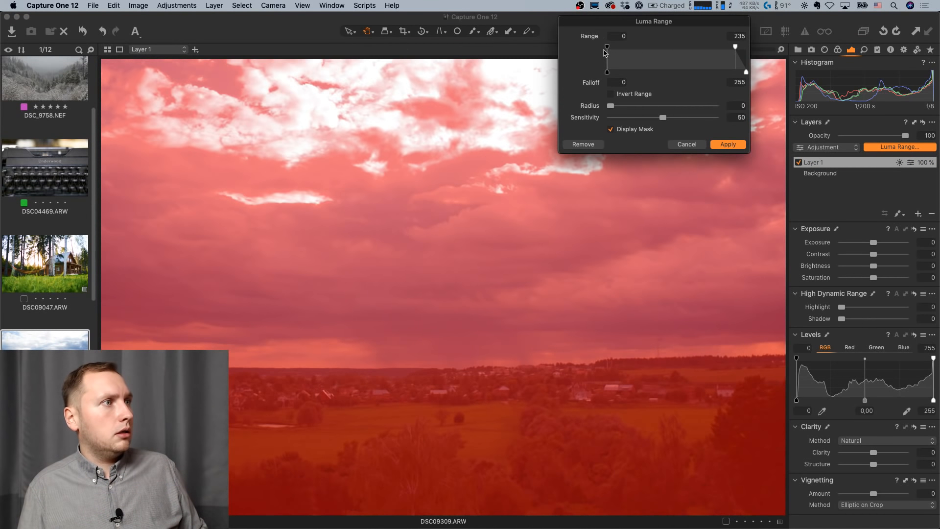
left_click_drag(735, 58, 650, 57)
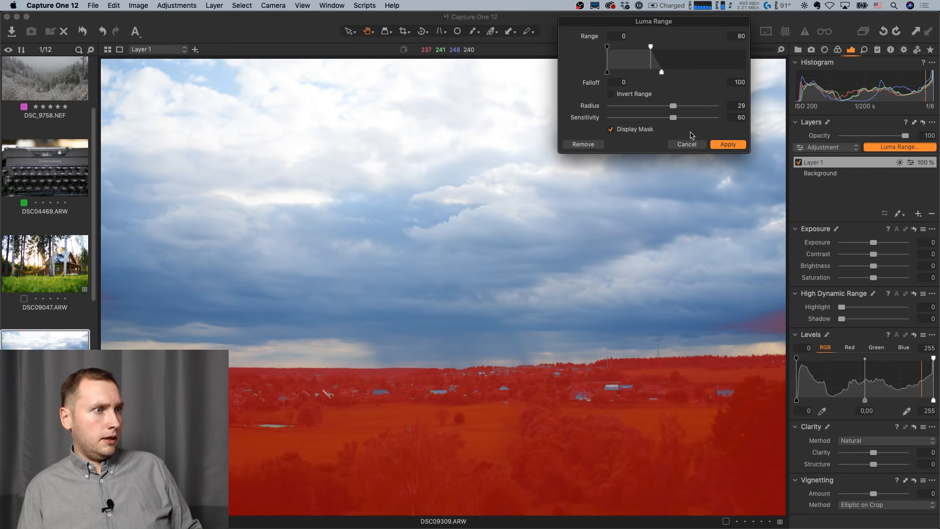
left_click(728, 145)
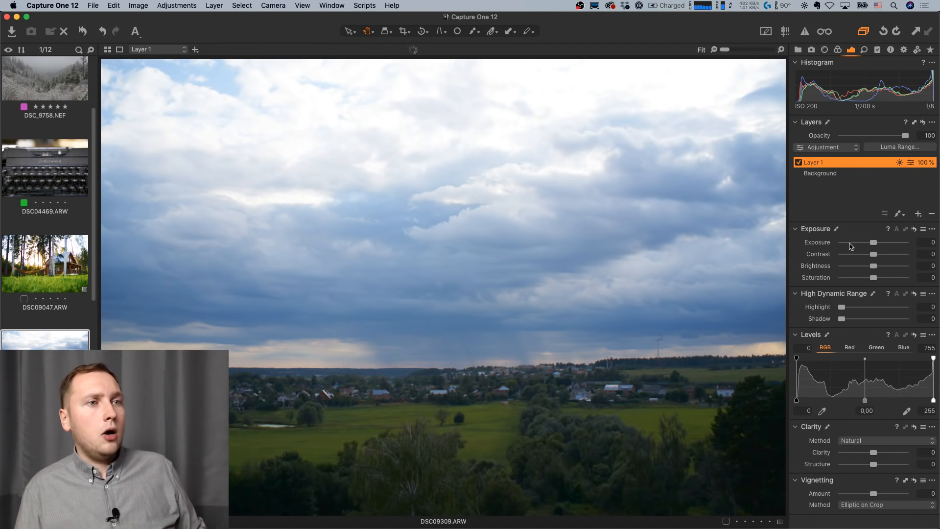
Set the masked landscape layer's exposure to 1.06, contrast to 27 and High Dynamic Range shadow to 3.
mouse_move(873, 242)
left_mouse_down()
mouse_move(889, 255)
mouse_move(882, 246)
left_mouse_up()
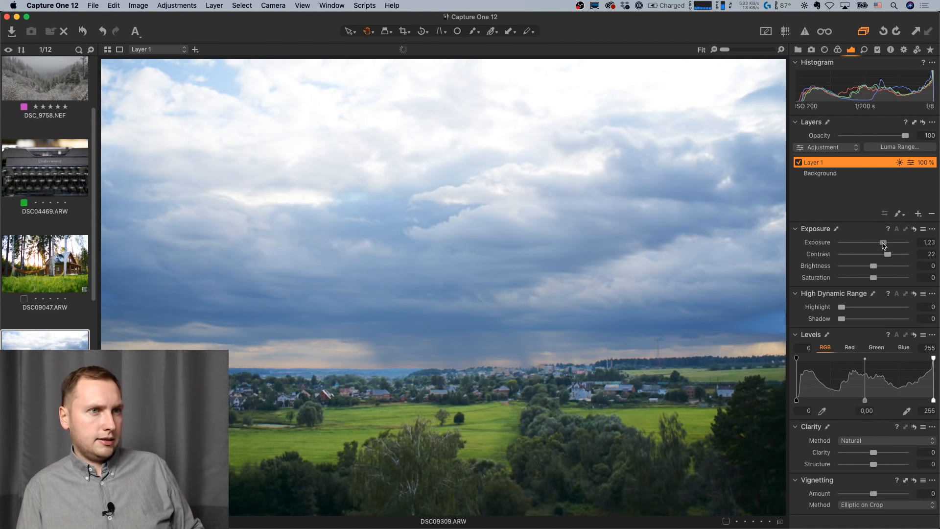
left_click_drag(882, 246, 891, 255)
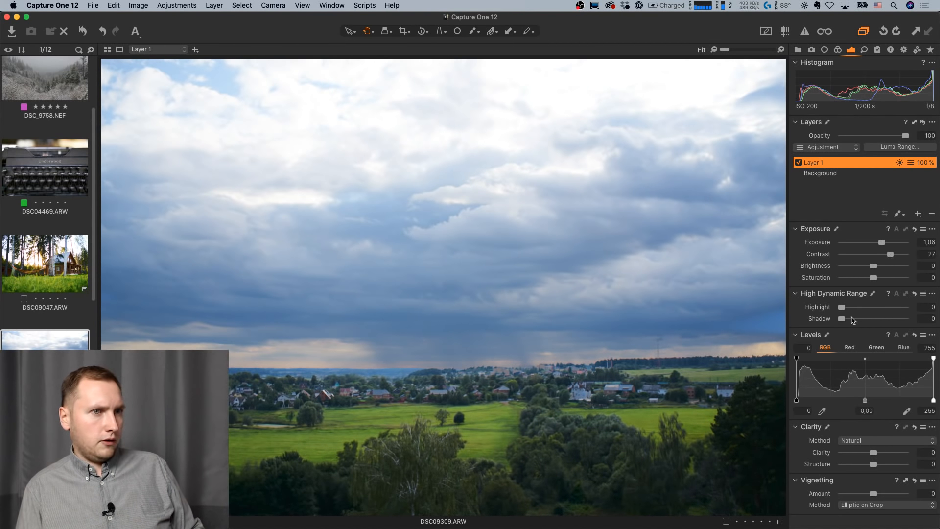
left_click_drag(853, 320, 844, 324)
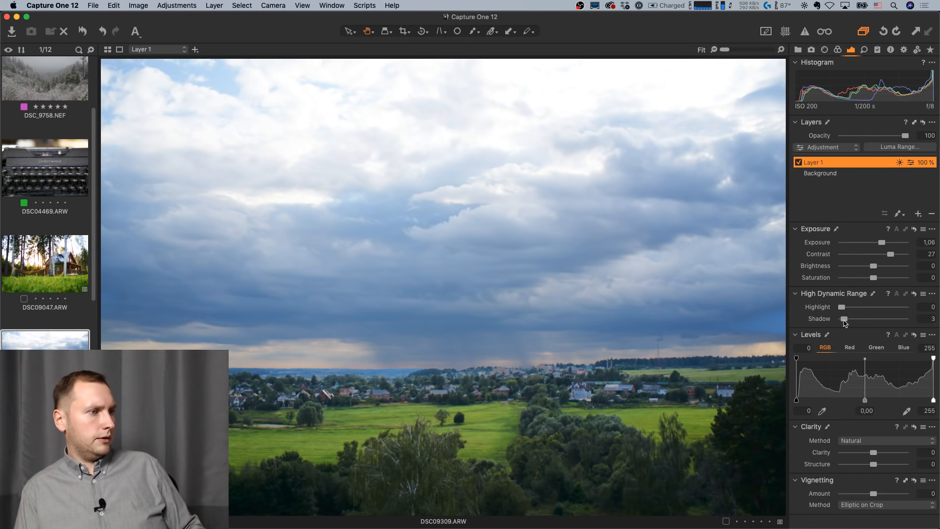
Add a second adjustment layer and fill its mask across the whole photo.
left_click(918, 214)
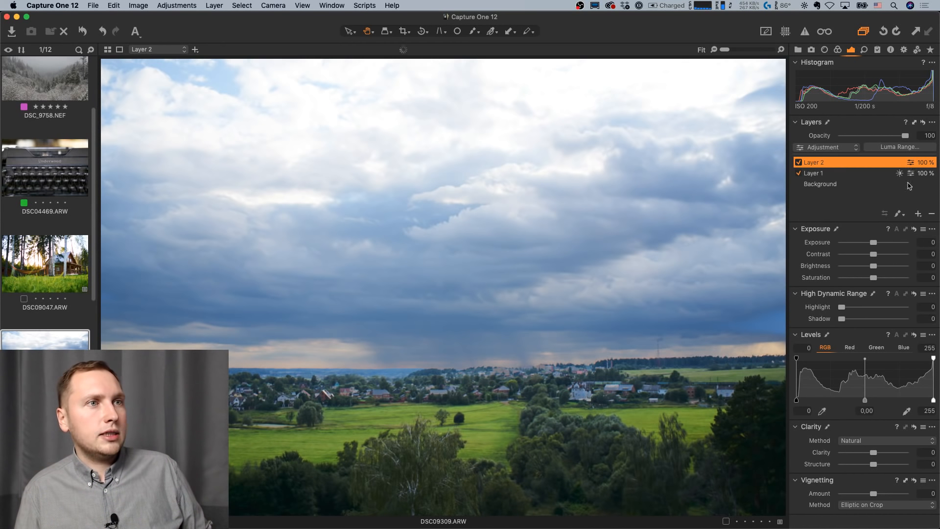
left_click(904, 147)
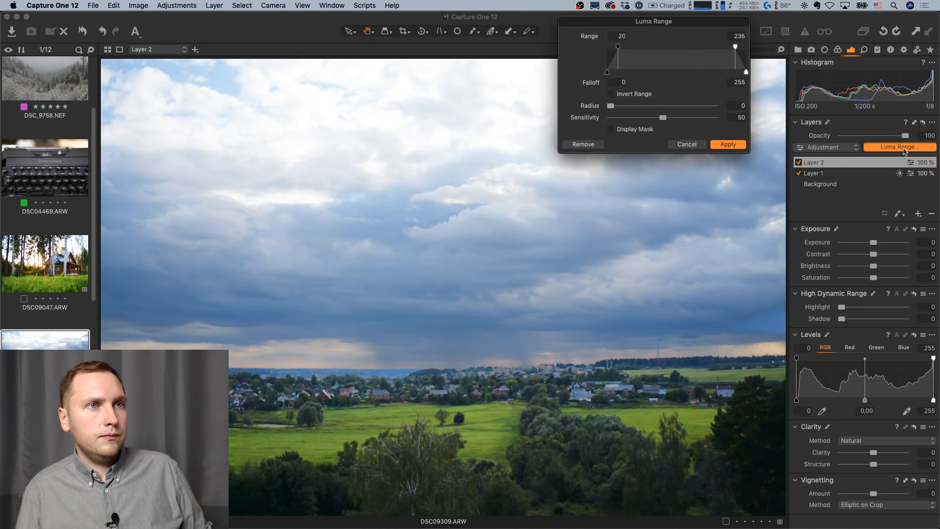
left_click(687, 144)
right_click(853, 164)
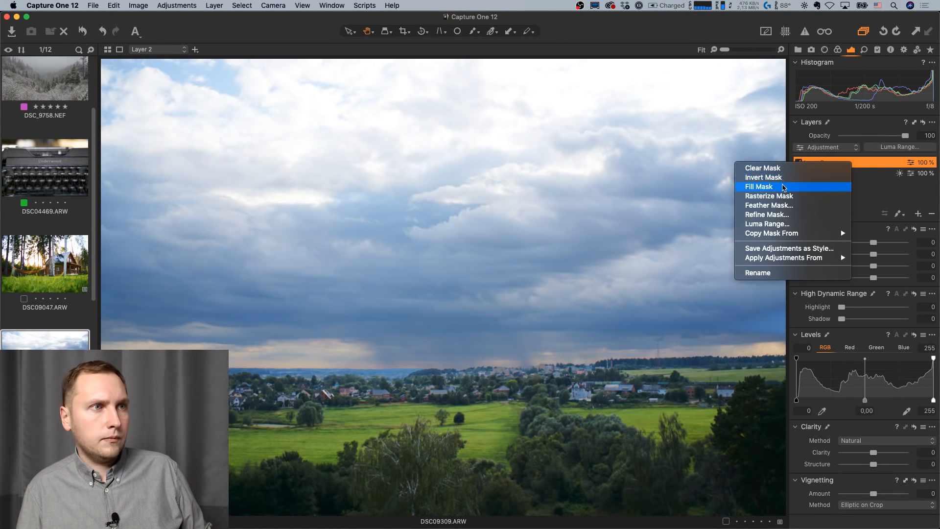
left_click(784, 188)
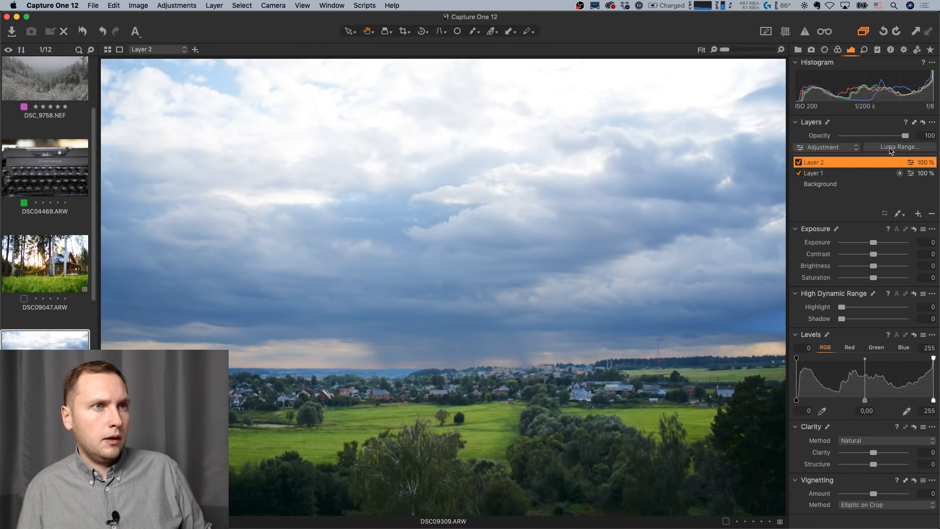
Try several luma ranges on Layer 2's mask, including 76–139 and 171–255 with falloff 122–255, and cancel the changes.
left_click(892, 148)
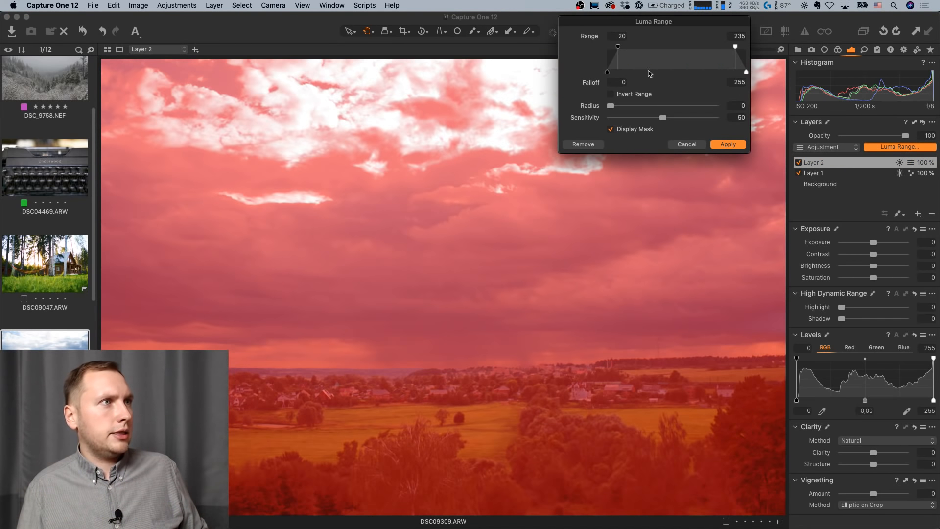
left_click_drag(622, 47, 649, 47)
left_click_drag(735, 47, 637, 51)
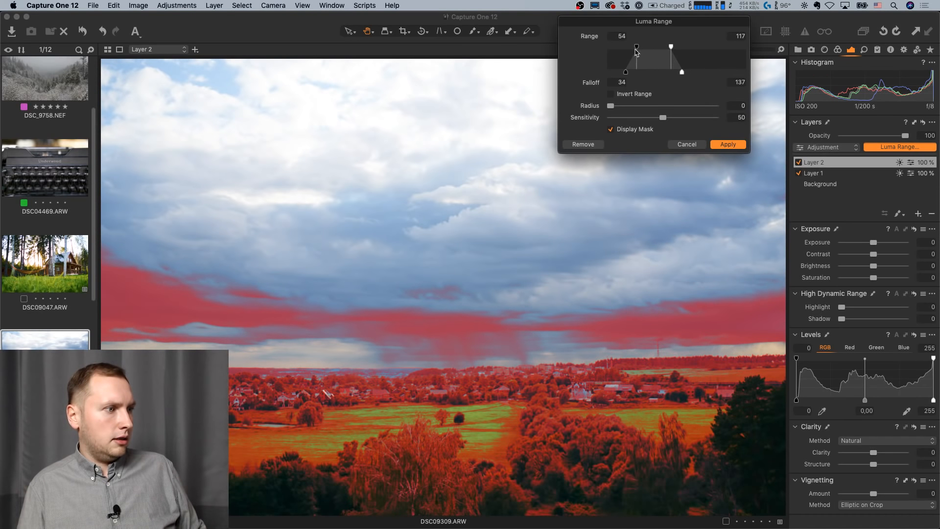
left_click_drag(683, 72, 651, 52)
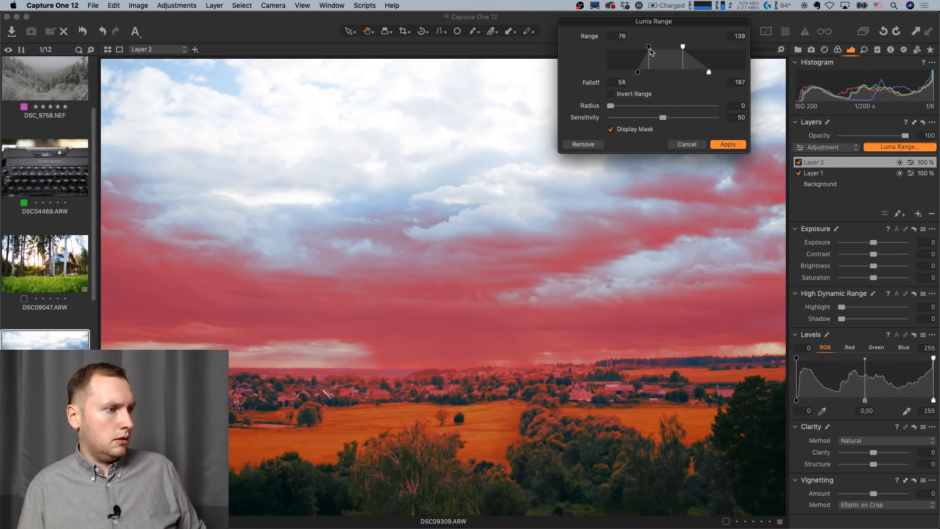
left_click_drag(683, 48, 746, 48)
left_click_drag(651, 51, 700, 57)
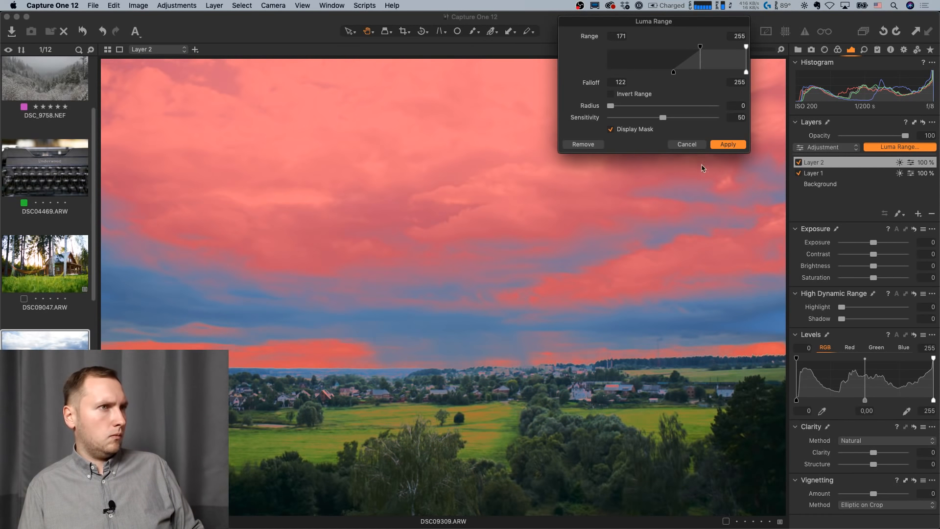
left_click(687, 144)
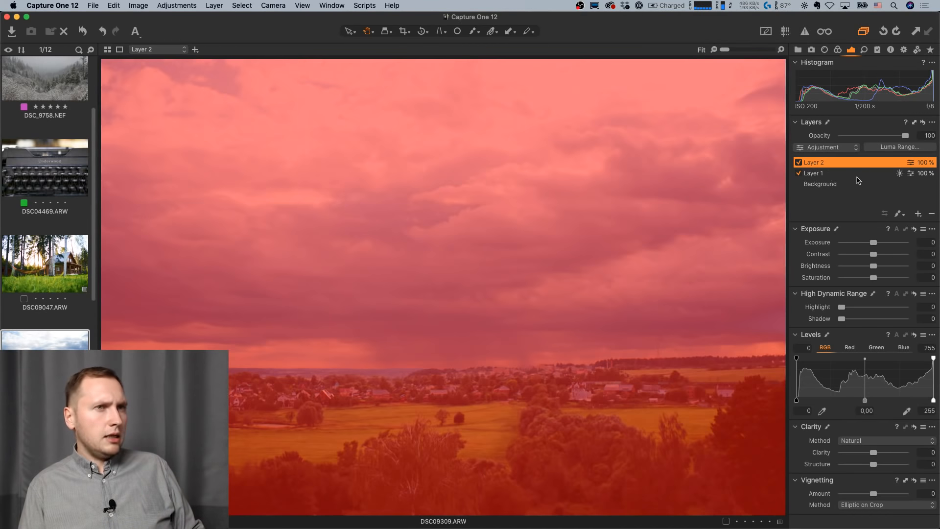
Switch off Layer 2, select Layer 1, and display its mask briefly to inspect the covered area.
left_click(799, 162)
left_click(831, 177)
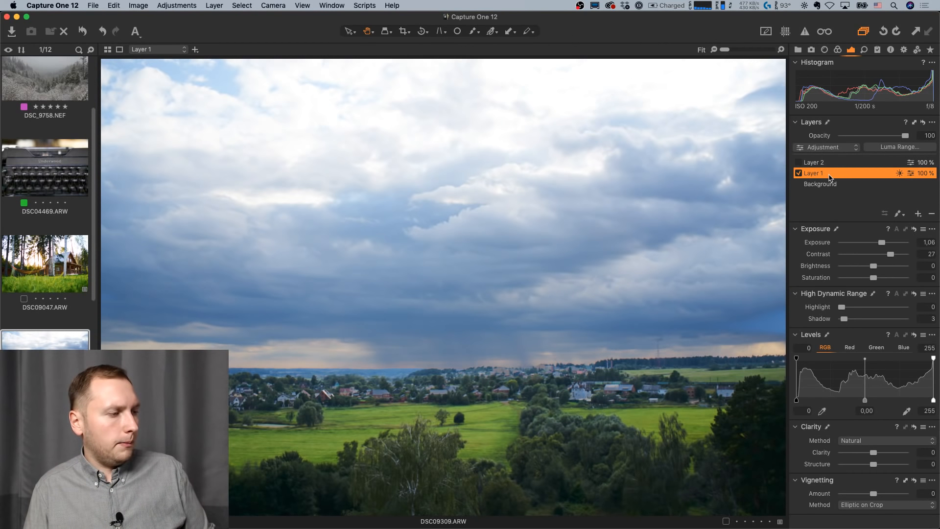
key("m")
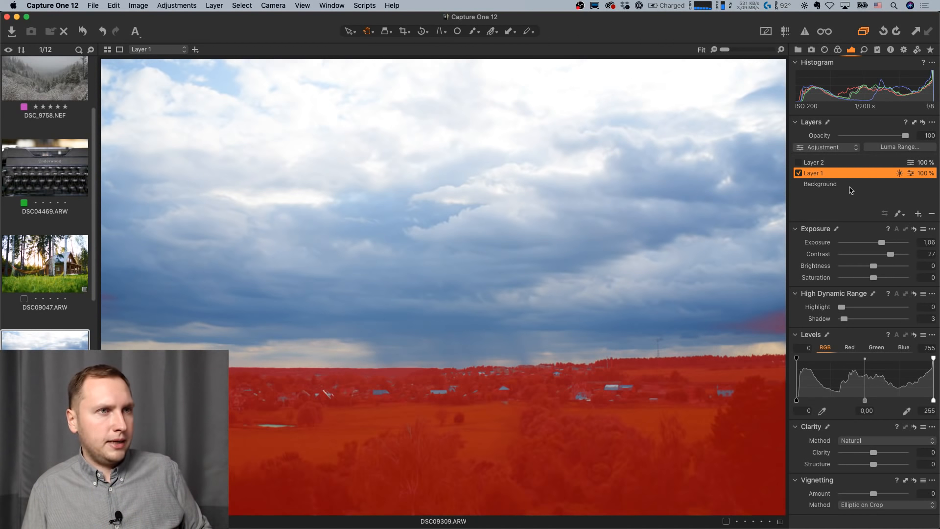
key("m")
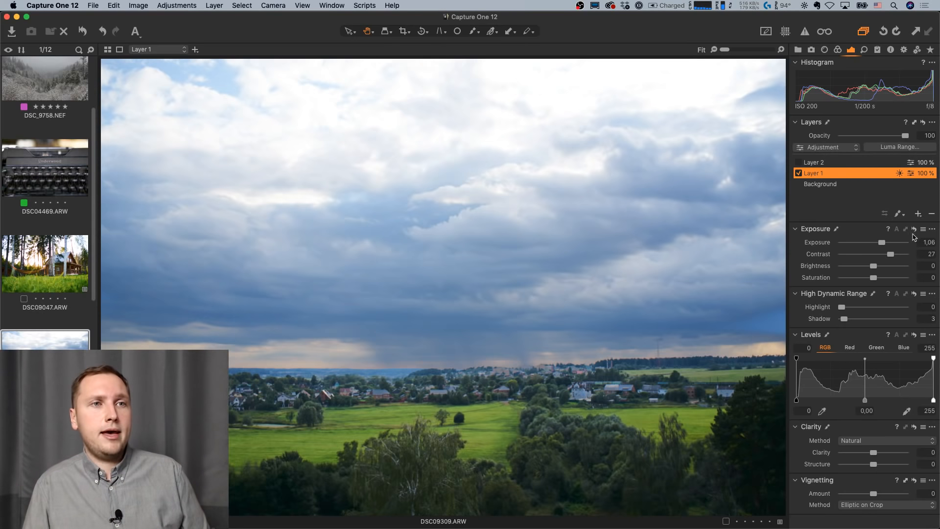
Add a third adjustment layer and brush a mask over the green fields and nearby trees below the village.
left_click(918, 214)
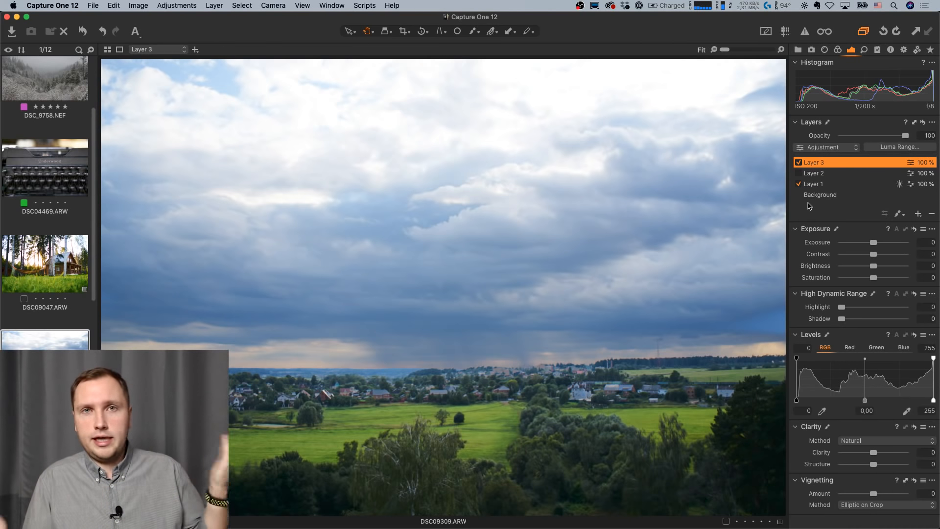
key("b")
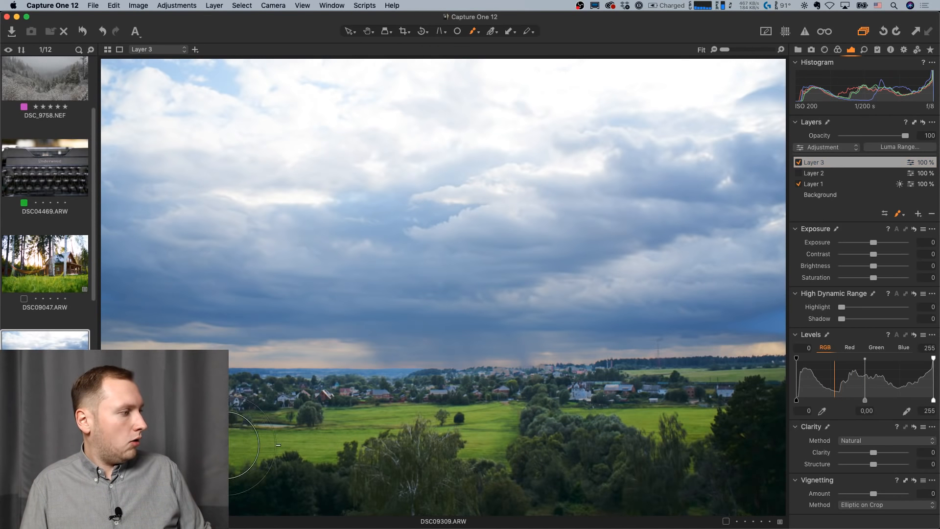
mouse_move(201, 435)
left_mouse_down()
mouse_move(480, 423)
mouse_move(508, 439)
mouse_move(585, 419)
mouse_move(720, 409)
left_mouse_up()
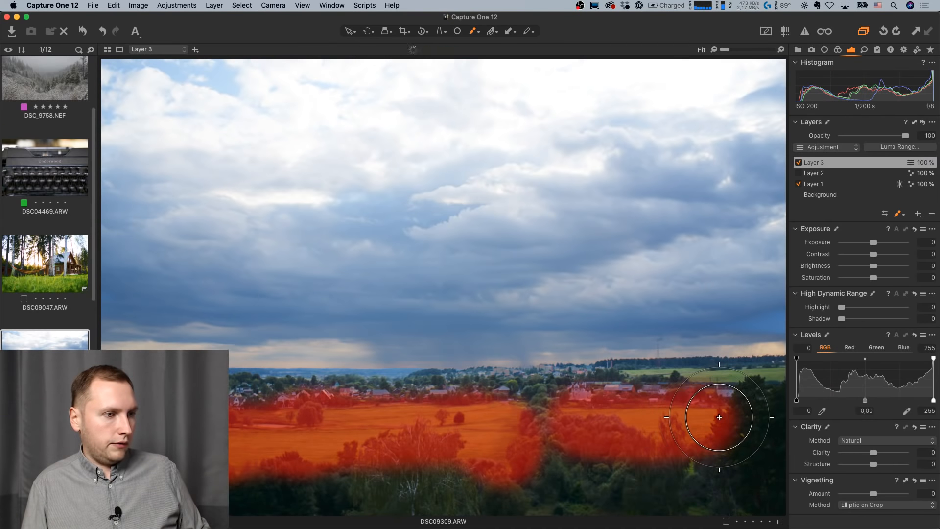
Limit Layer 3's mask to the bright fields using a luma range of 108–255 with falloff 49–255.
left_click(901, 147)
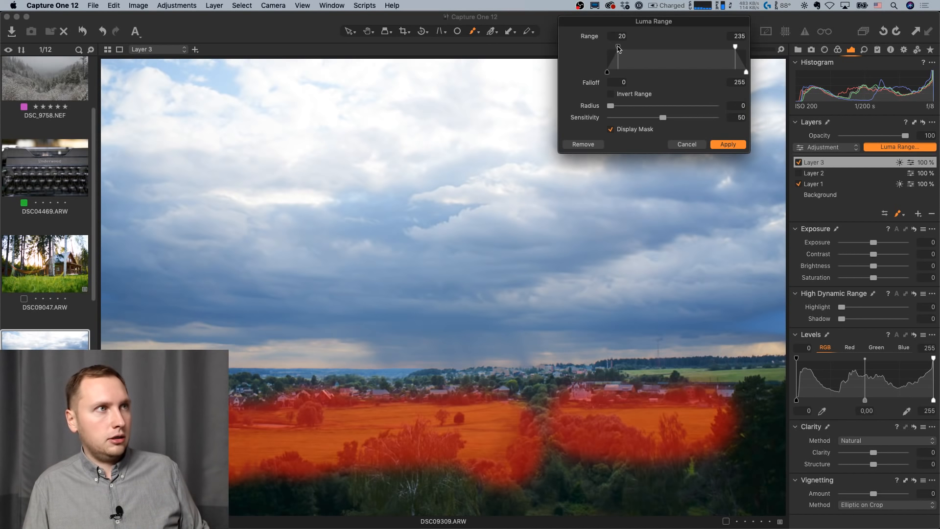
left_click_drag(618, 48, 647, 51)
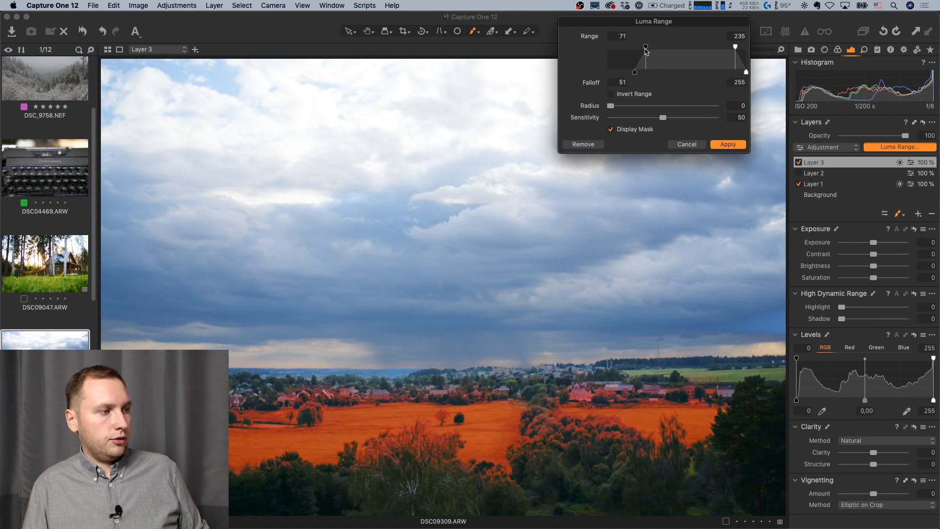
left_click_drag(736, 47, 706, 53)
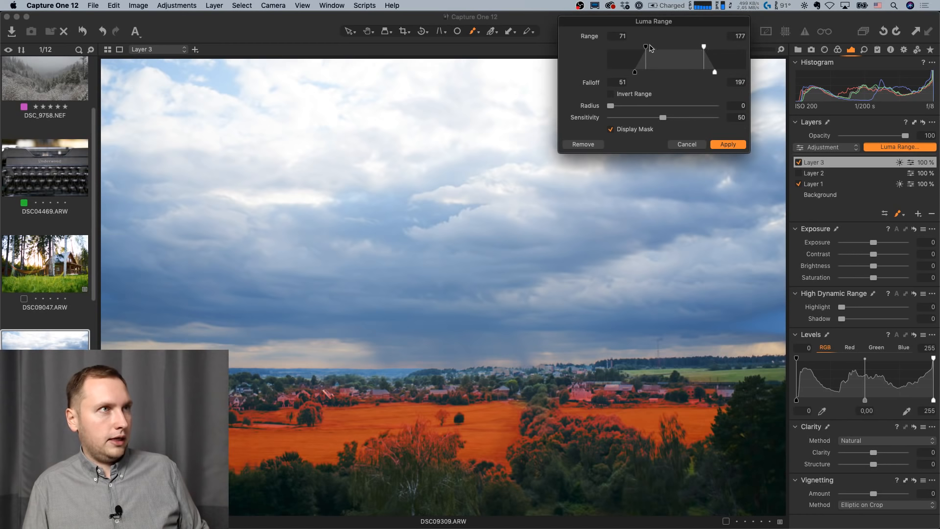
left_click_drag(650, 47, 762, 59)
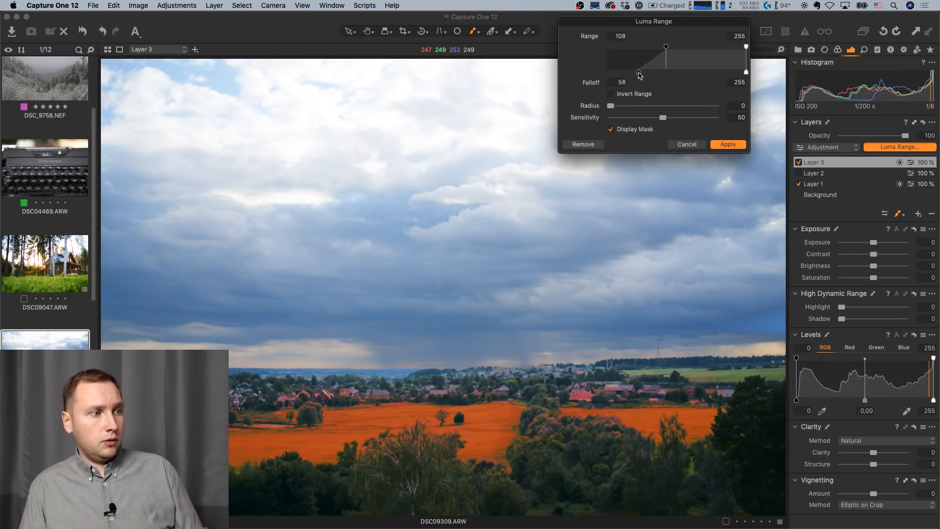
mouse_move(642, 72)
left_mouse_down()
mouse_move(650, 77)
mouse_move(635, 78)
left_mouse_up()
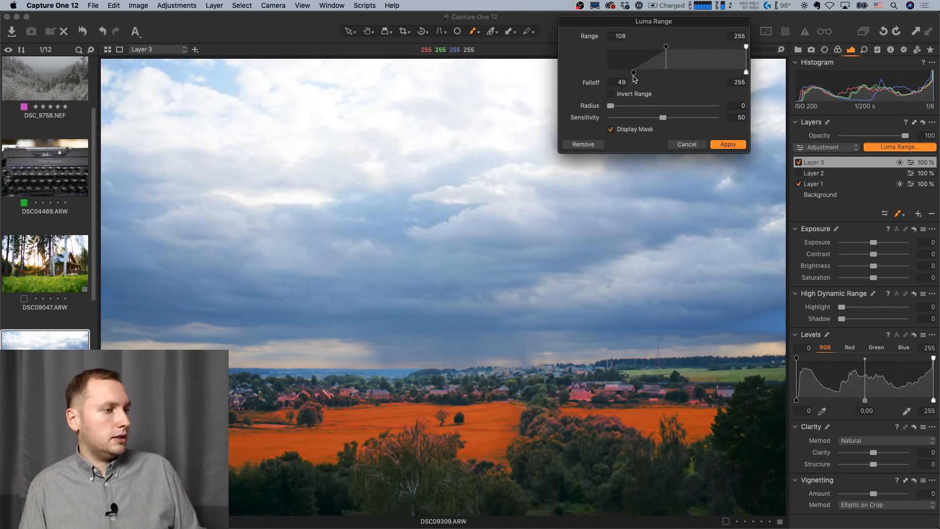
Refine Layer 3's luma mask with radius 73.4 and sensitivity 82, and apply it.
left_click(672, 106)
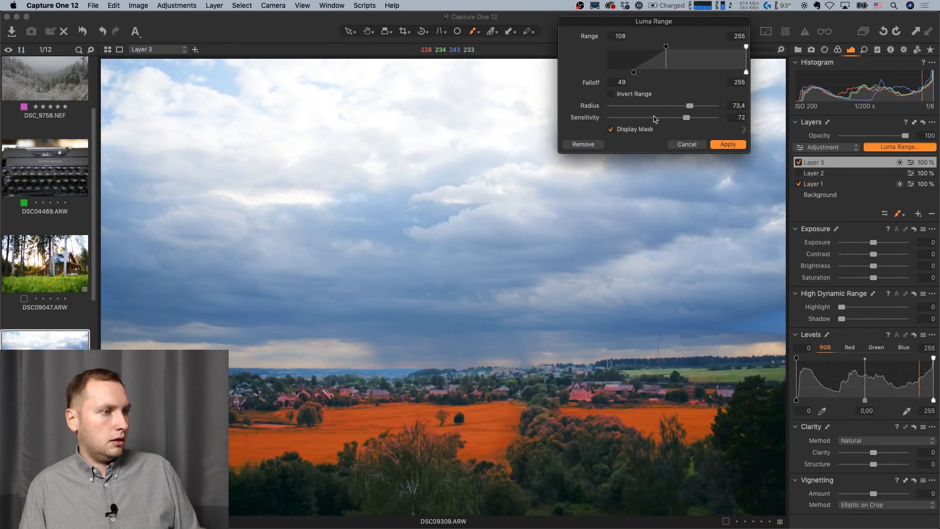
left_click(621, 118)
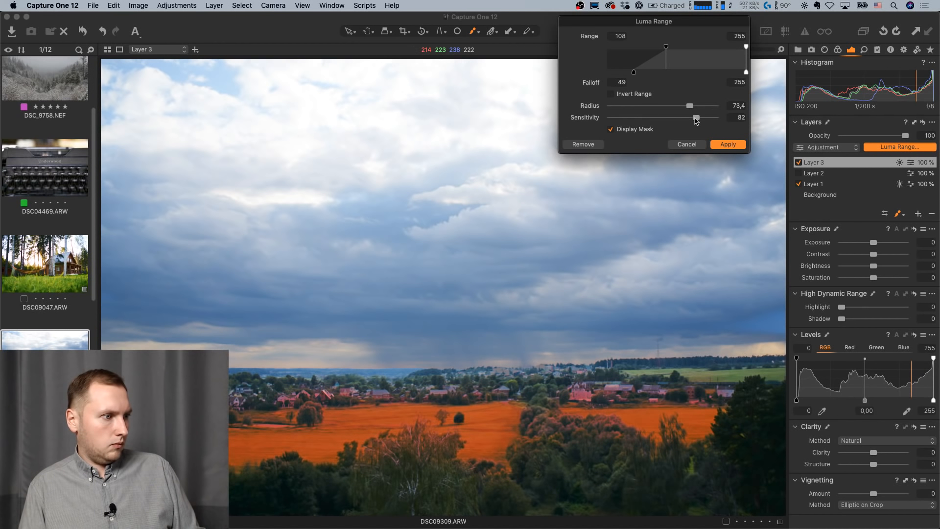
left_click(725, 144)
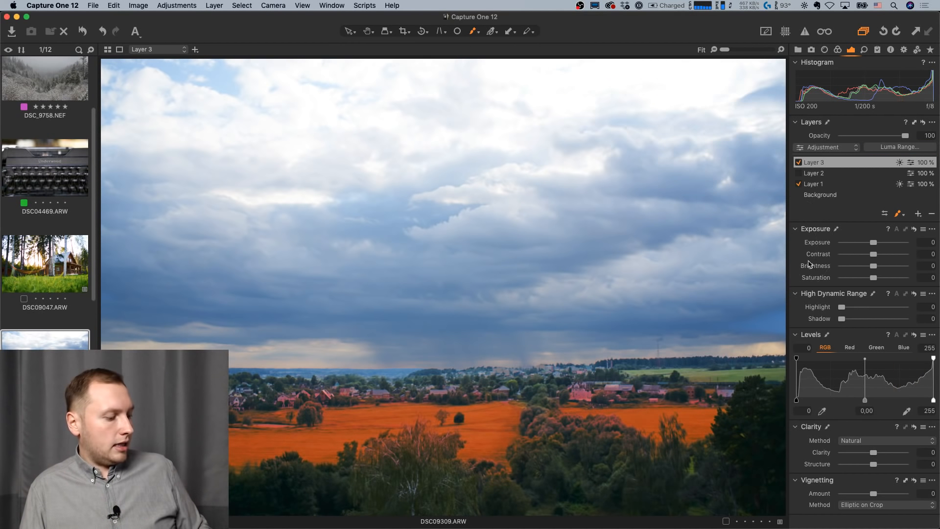
On Layer 3, set exposure to 0.18, the black input level to 17, white balance to 7459 K and saturation to -1.
left_click_drag(874, 242, 875, 243)
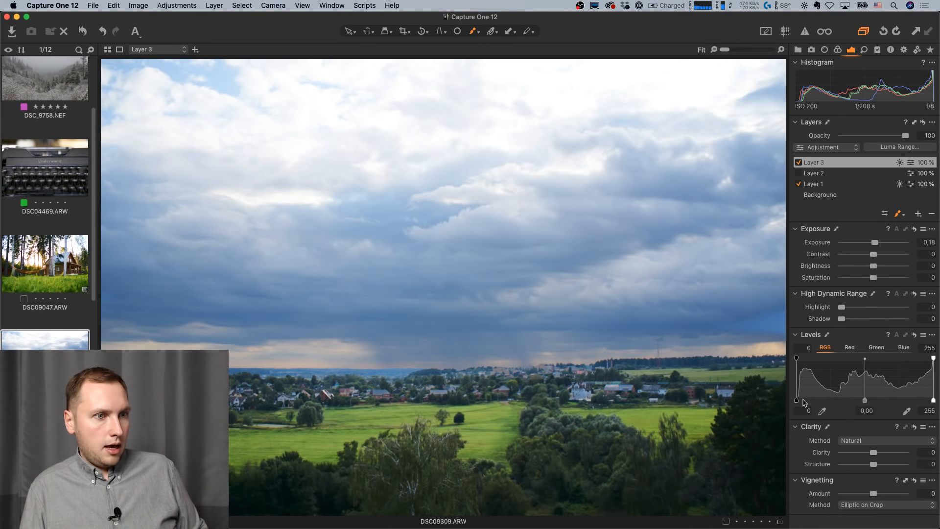
left_click_drag(804, 402, 805, 402)
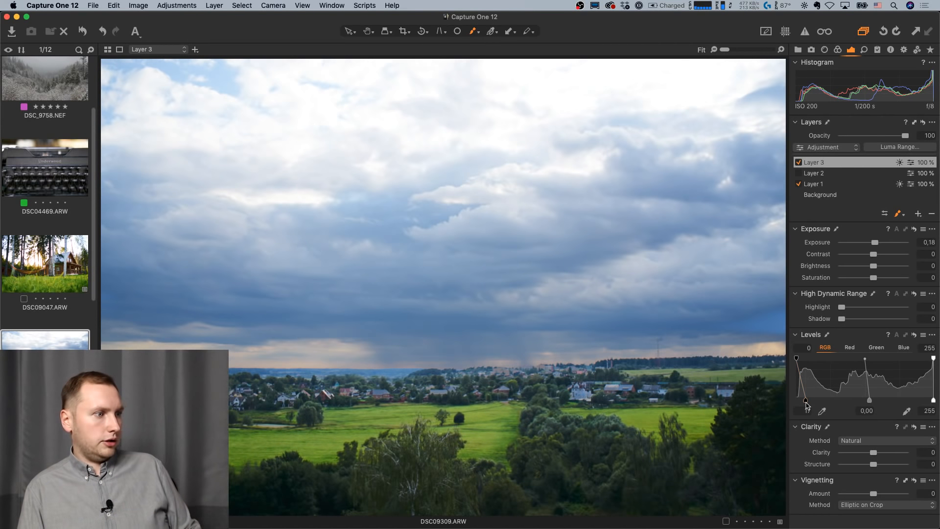
left_click(839, 49)
left_click_drag(866, 169, 867, 168)
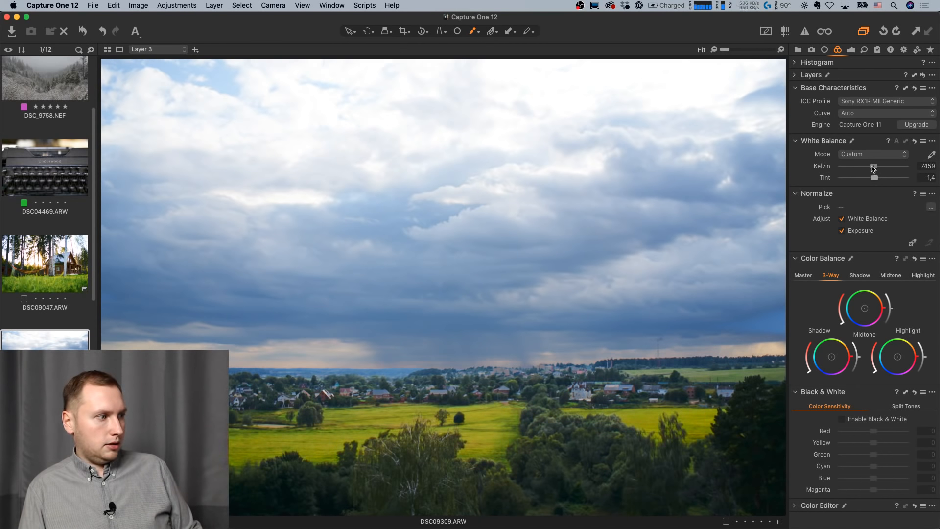
left_click(852, 49)
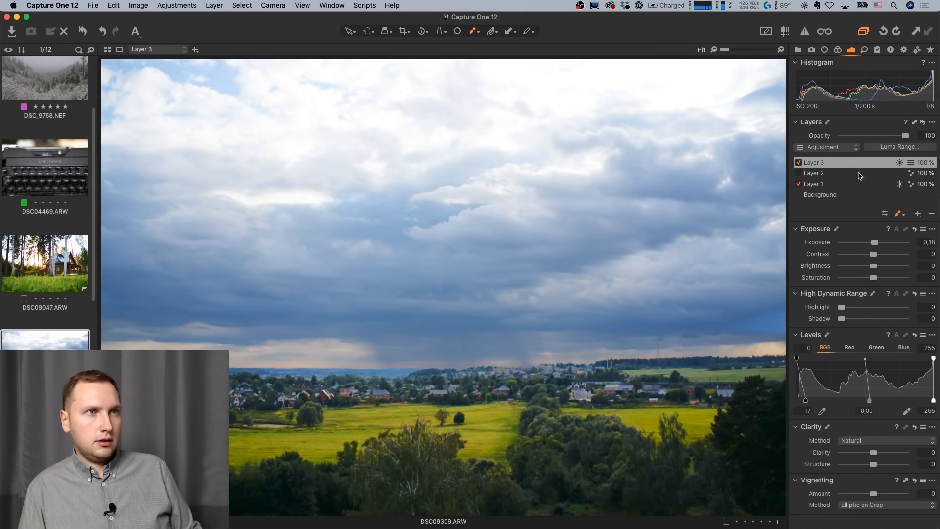
mouse_move(874, 278)
left_mouse_down()
mouse_move(882, 278)
mouse_move(875, 280)
left_mouse_up()
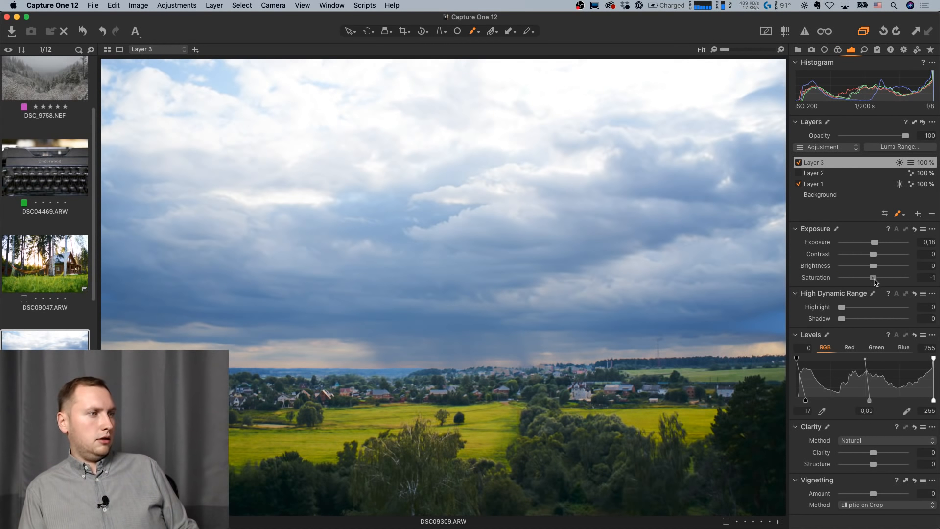
Select Layer 1 and set its High Dynamic Range shadow recovery to 3.
left_click(852, 186)
key("m")
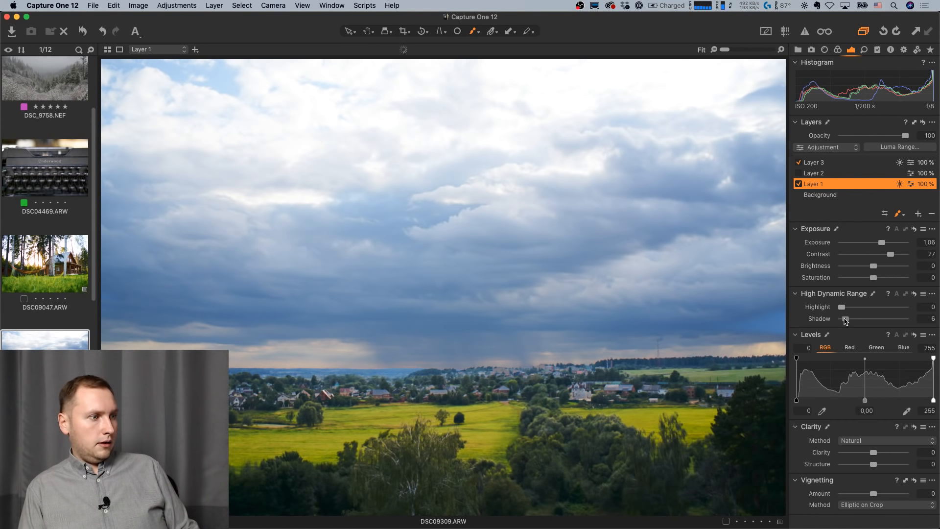
left_click_drag(844, 321, 843, 322)
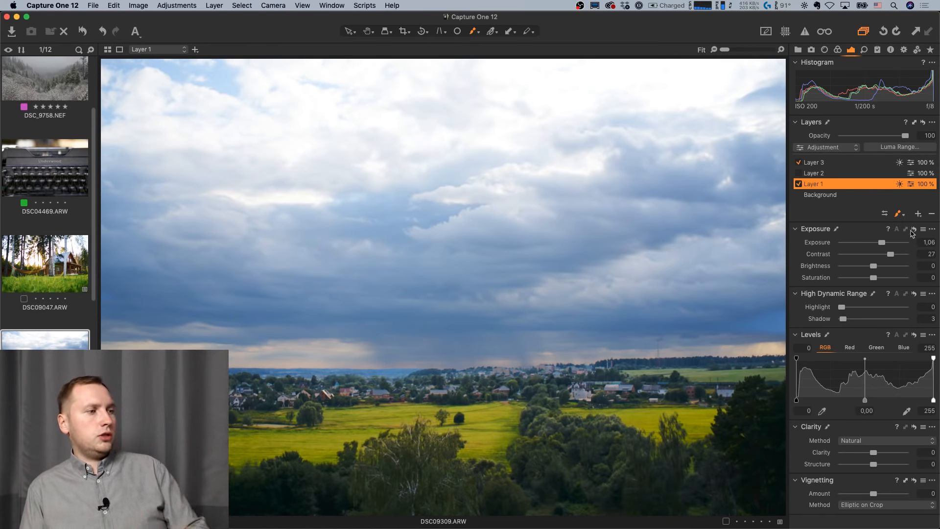
Add a fourth adjustment layer, brush a mask over the dark foreground trees, and hide the mask overlay.
left_click(918, 214)
mouse_move(551, 416)
left_mouse_down()
mouse_move(573, 475)
mouse_move(645, 483)
mouse_move(764, 421)
mouse_move(710, 514)
mouse_move(387, 480)
mouse_move(353, 494)
mouse_move(230, 500)
left_mouse_up()
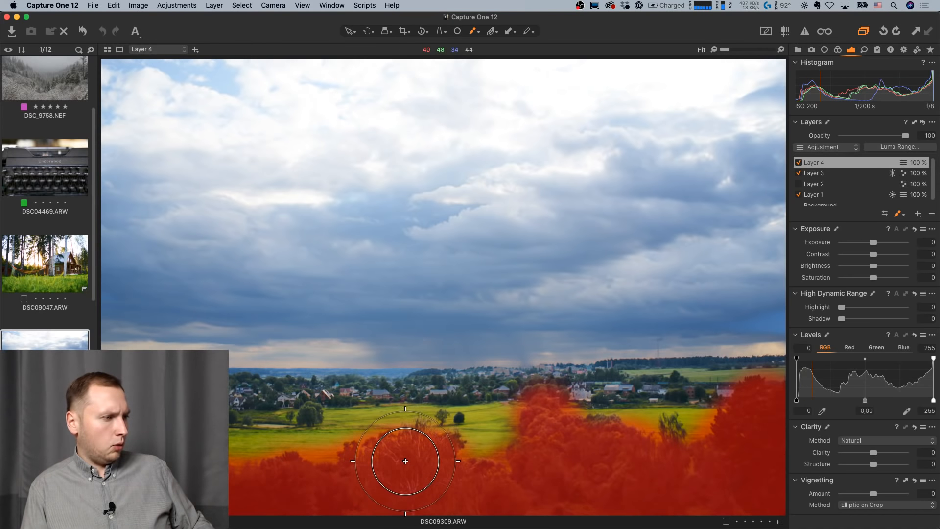
key("m")
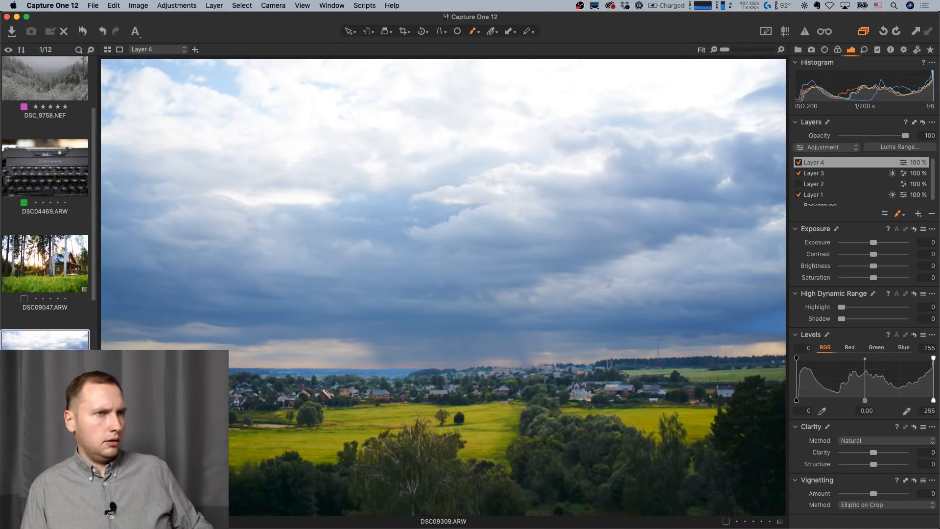
Limit Layer 4's mask to luma range 0–65 with falloff 0–85 and radius 31.8, then set exposure to 0.31 and contrast to 6.
right_click(855, 160)
left_click(776, 222)
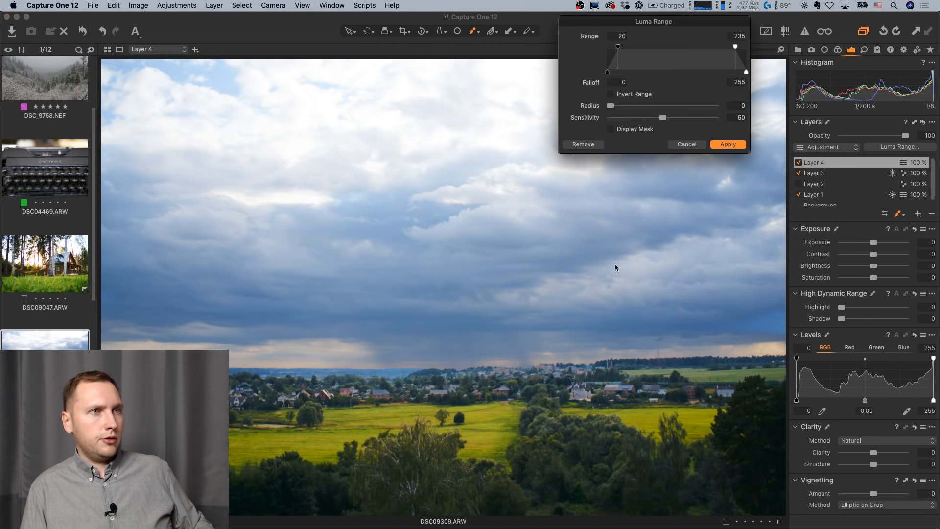
left_click(636, 130)
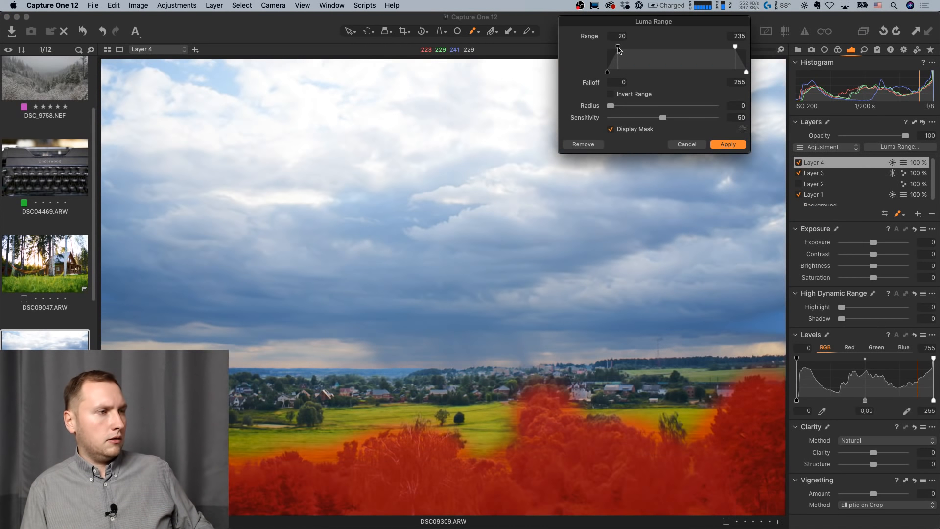
left_click_drag(618, 47, 599, 51)
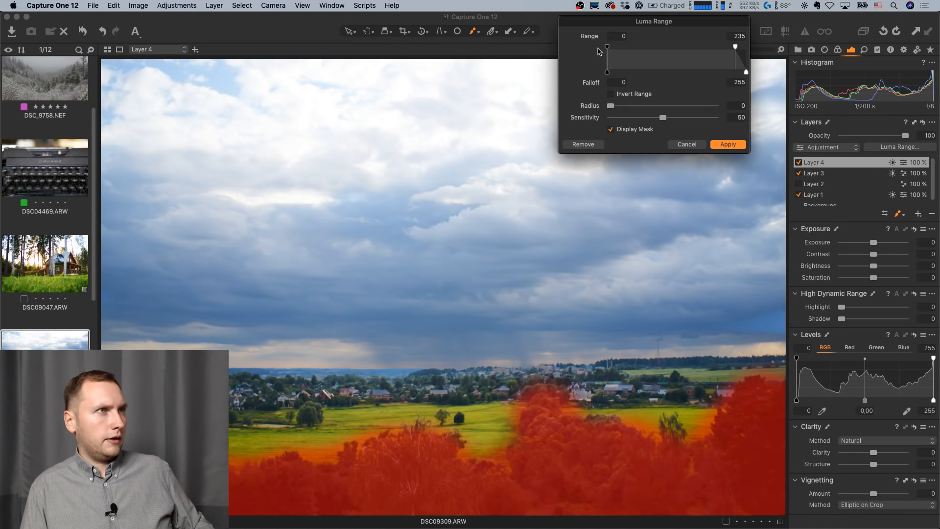
left_click_drag(737, 49, 643, 52)
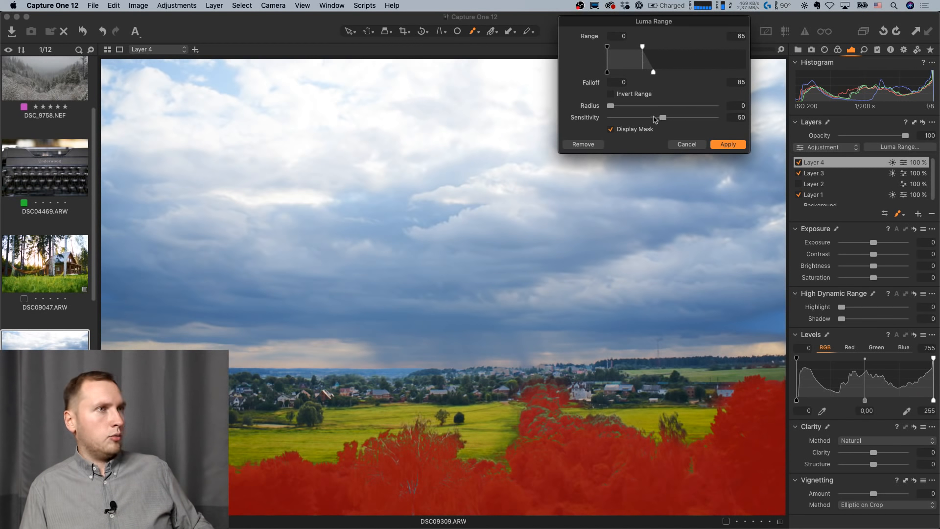
left_click(675, 106)
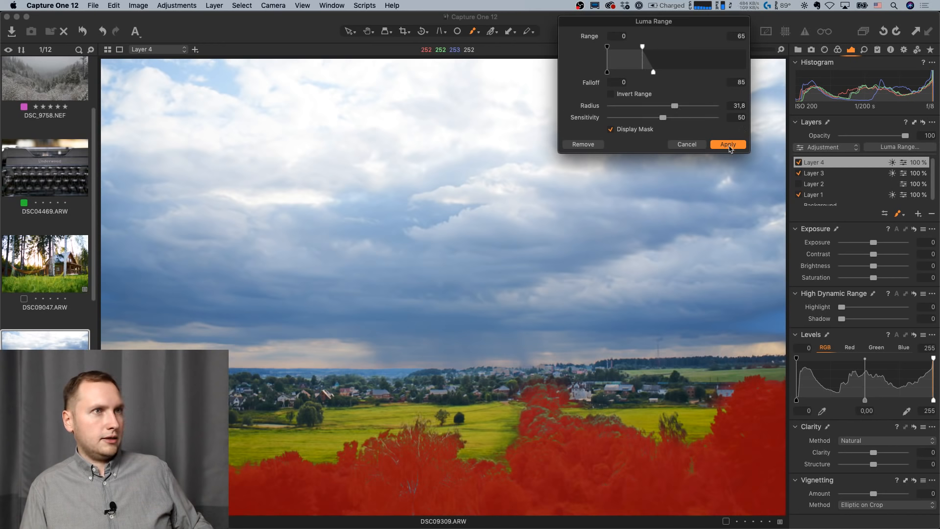
left_click(729, 146)
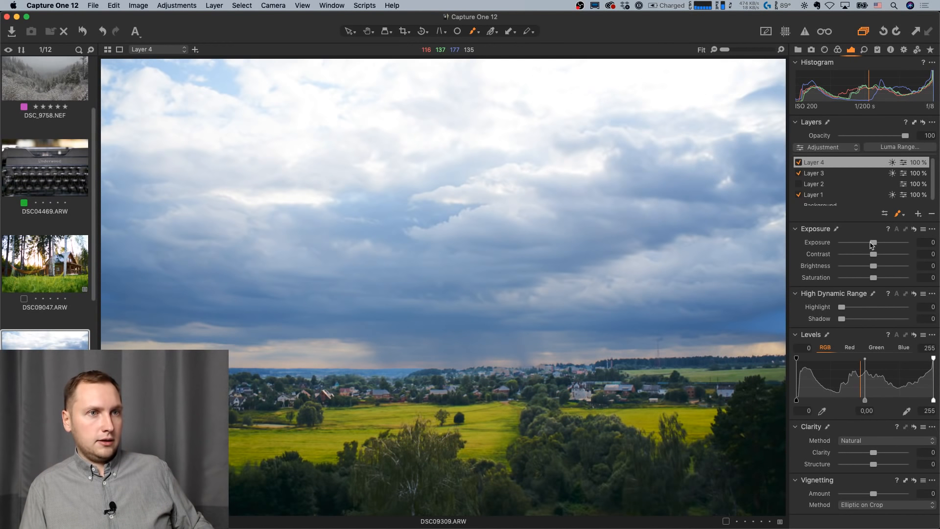
mouse_move(872, 245)
left_mouse_down()
mouse_move(882, 255)
mouse_move(876, 245)
left_mouse_up()
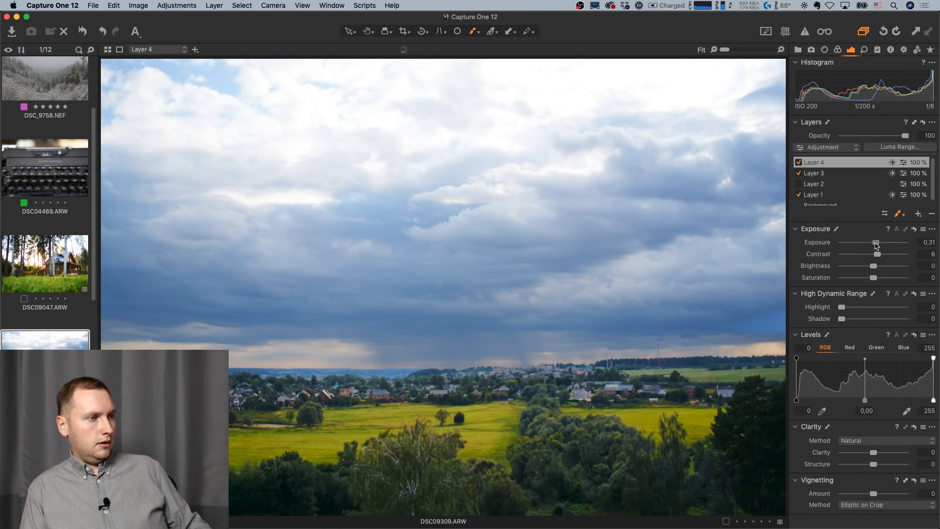
Add a fifth adjustment layer with a linear gradient mask over the sky, fading out at the horizon.
left_click(919, 214)
key("l")
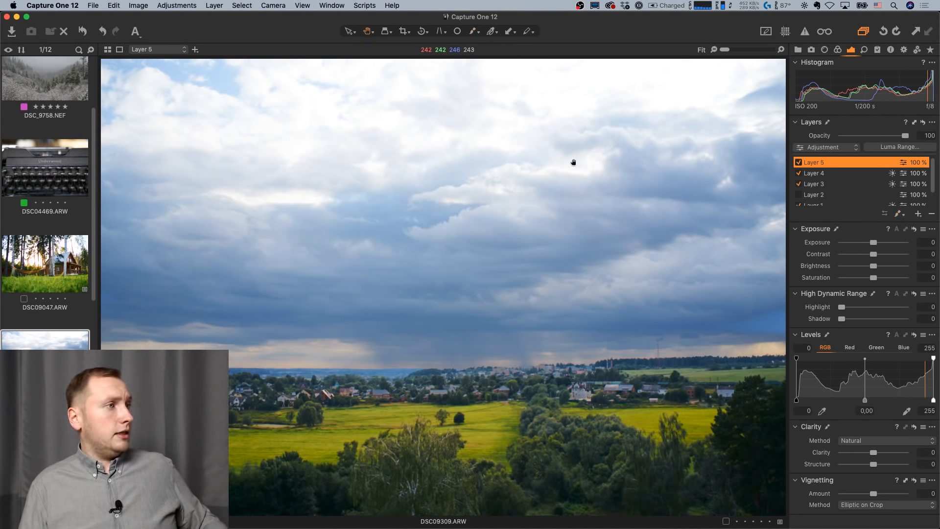
left_click_drag(477, 83, 488, 487)
left_click_drag(488, 430, 488, 357)
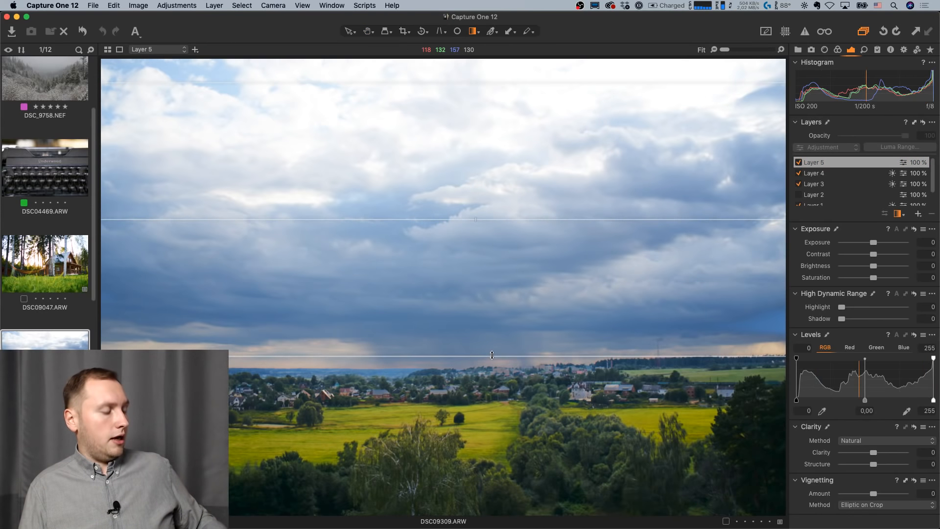
key("m")
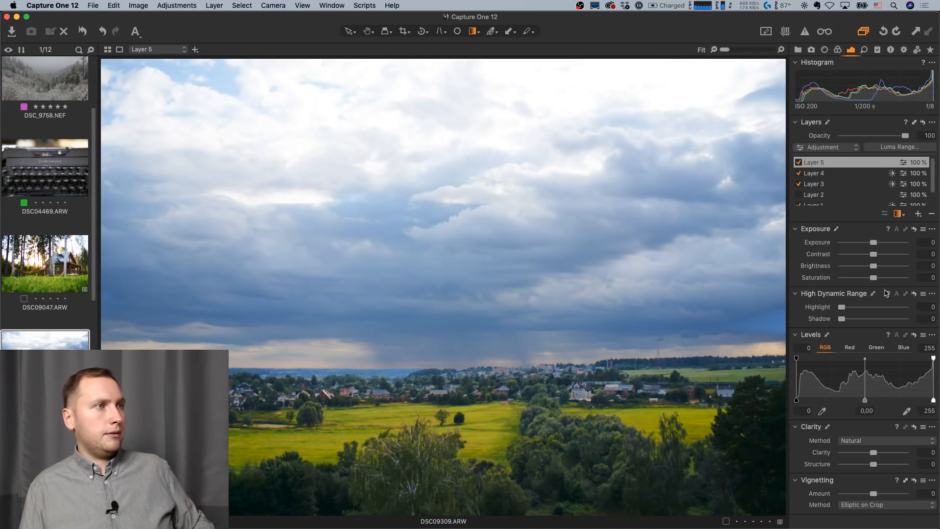
On the sky gradient layer, set highlight recovery to 67, clarity to 68, exposure to -0.16 and contrast to 14.
left_click_drag(880, 309, 885, 309)
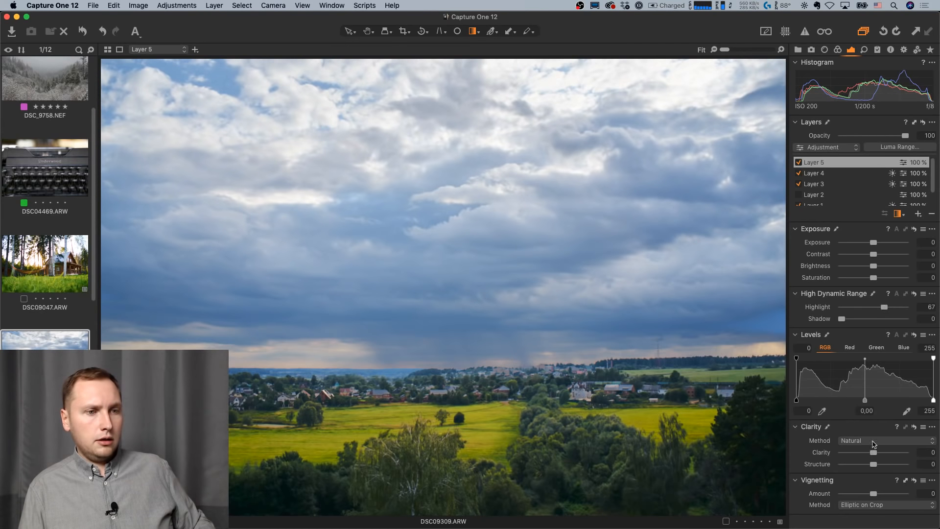
left_click(888, 452)
left_click_drag(896, 454, 896, 454)
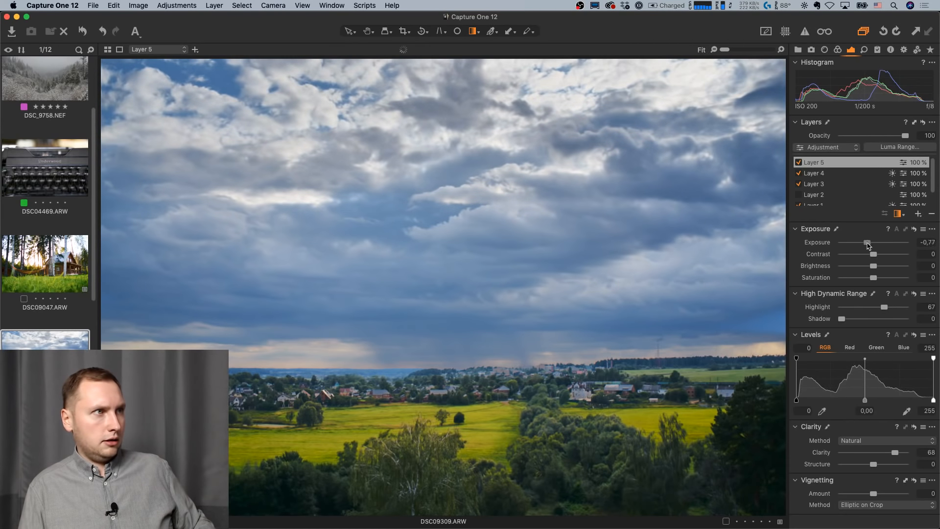
mouse_move(871, 245)
left_mouse_down()
mouse_move(882, 255)
mouse_move(876, 245)
left_mouse_up()
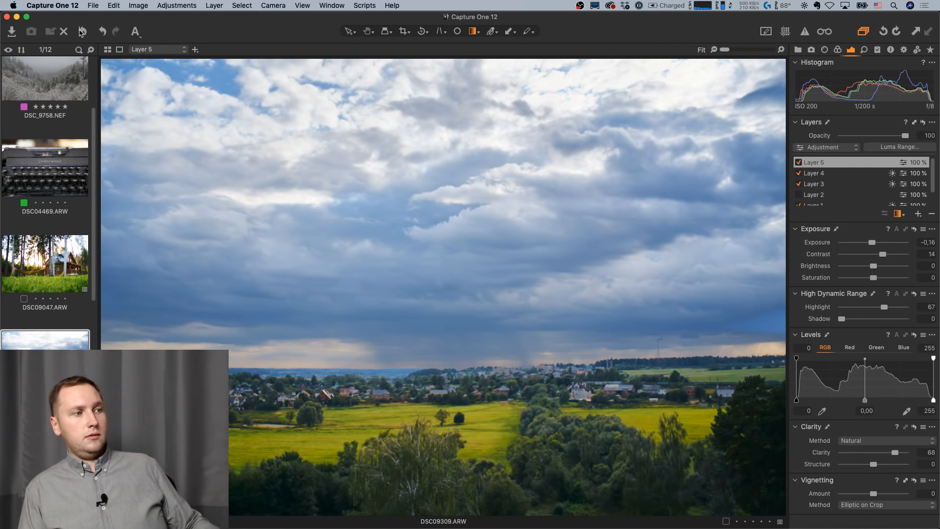
Temporarily reset all adjustments to compare the landscape before and after editing, and restore them.
left_click(82, 32, "alt")
left_click(81, 33, "alt")
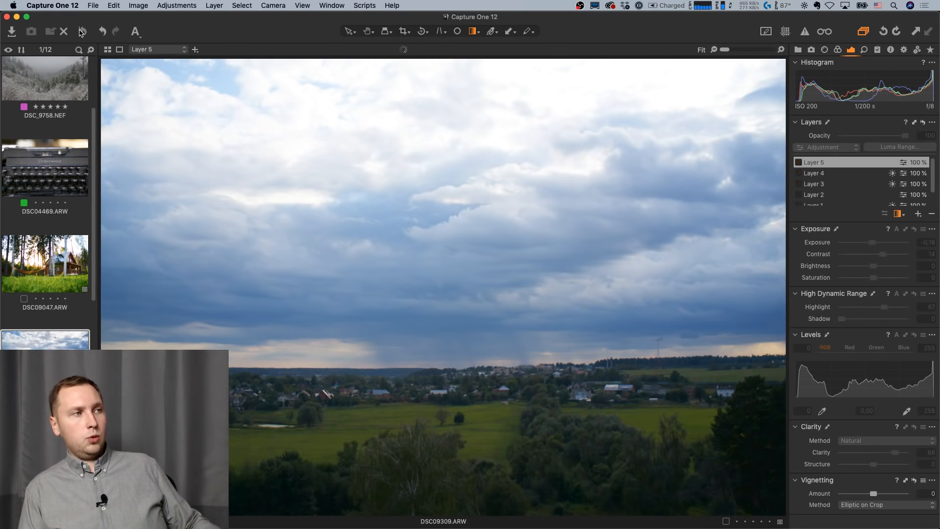
left_click(81, 33, "alt")
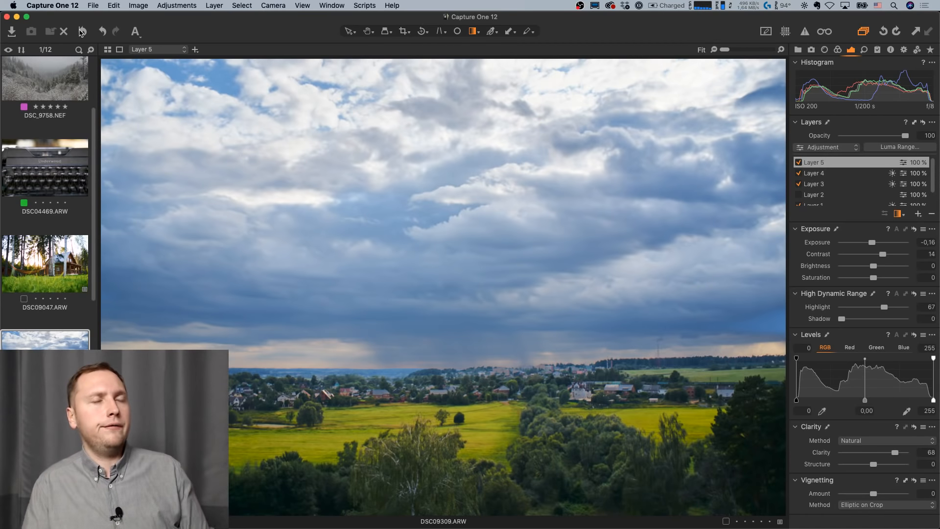
Open the harbour boat photo DSC_7624.NEF, switch to the Pan tool, and browse the remaining thumbnails.
scroll(34, 236, "down", 5)
left_click(61, 225)
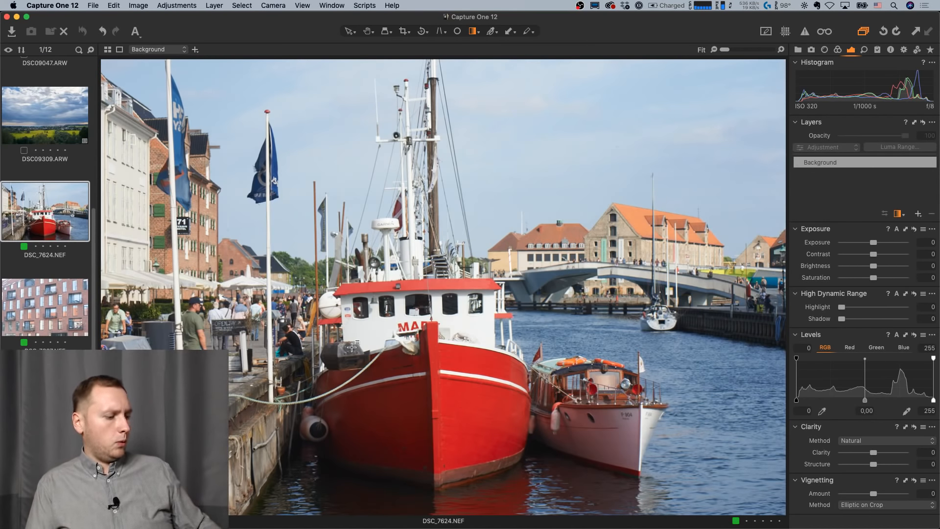
key("h")
scroll(45, 203, "down", 6)
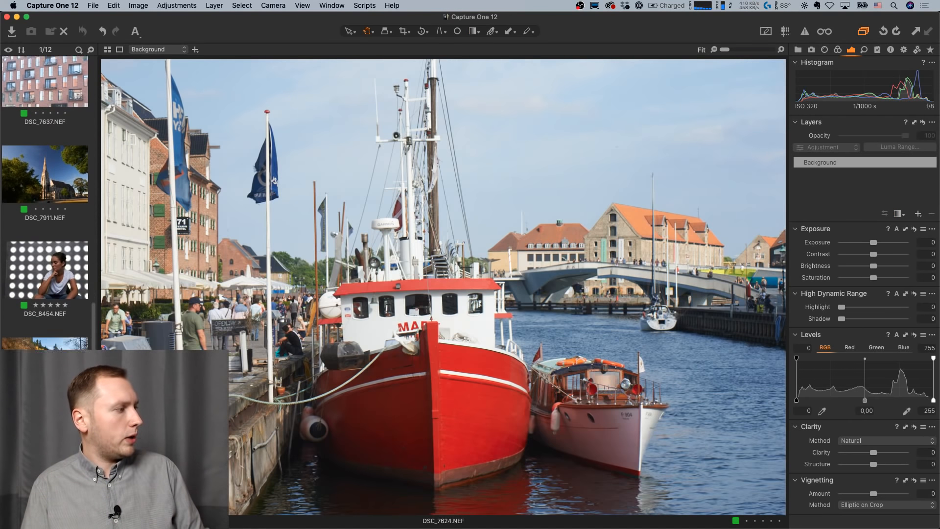
scroll(45, 203, "down", 1)
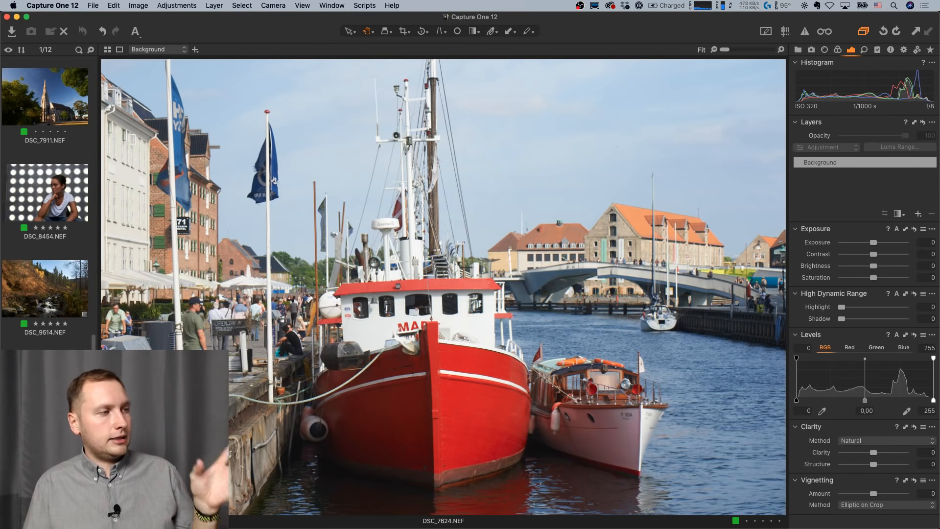
Browse the thumbnails, view the church photo DSC_7911.NEF, and return to the harbour boat photo DSC_7624.NEF.
scroll(54, 211, "up", 3)
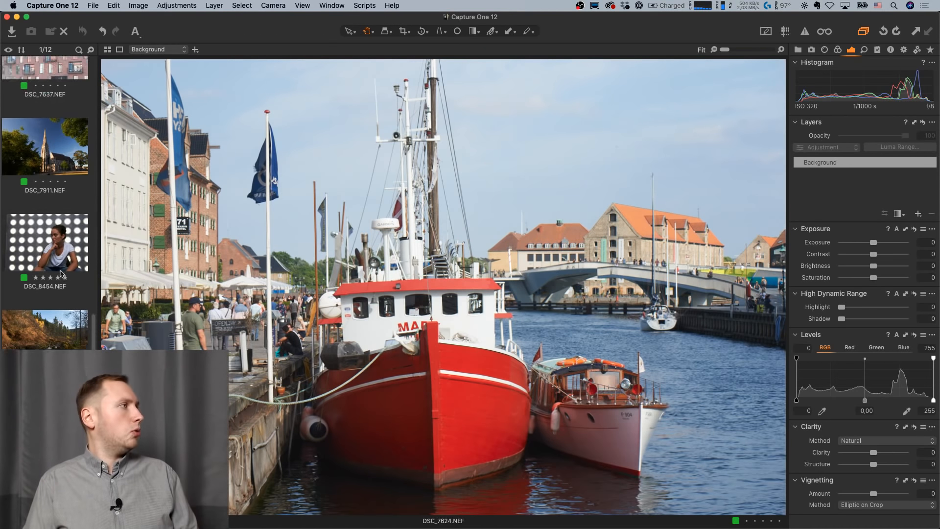
left_click(62, 212)
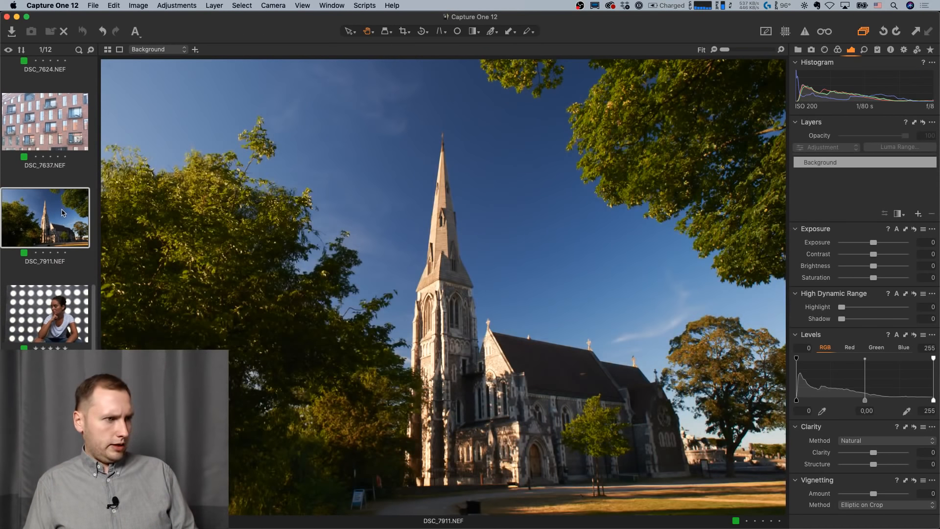
scroll(61, 215, "down", 3)
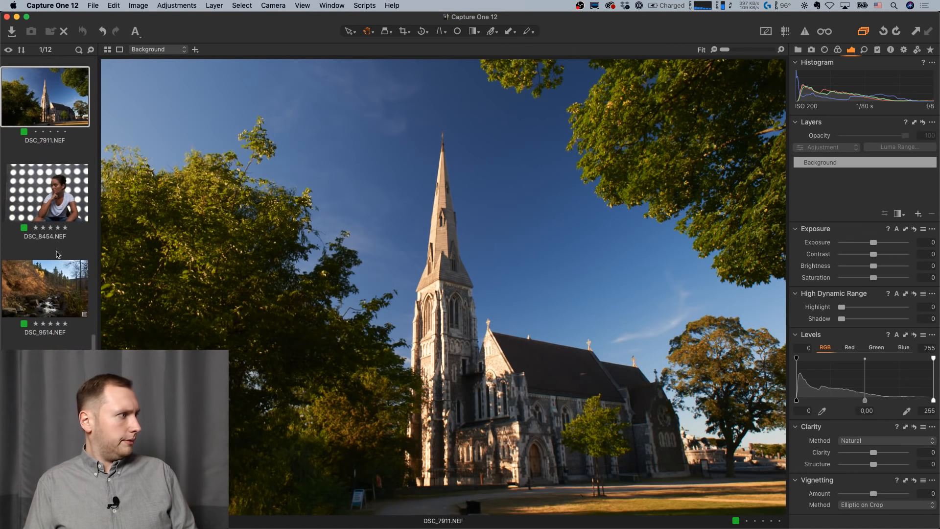
scroll(63, 186, "up", 5)
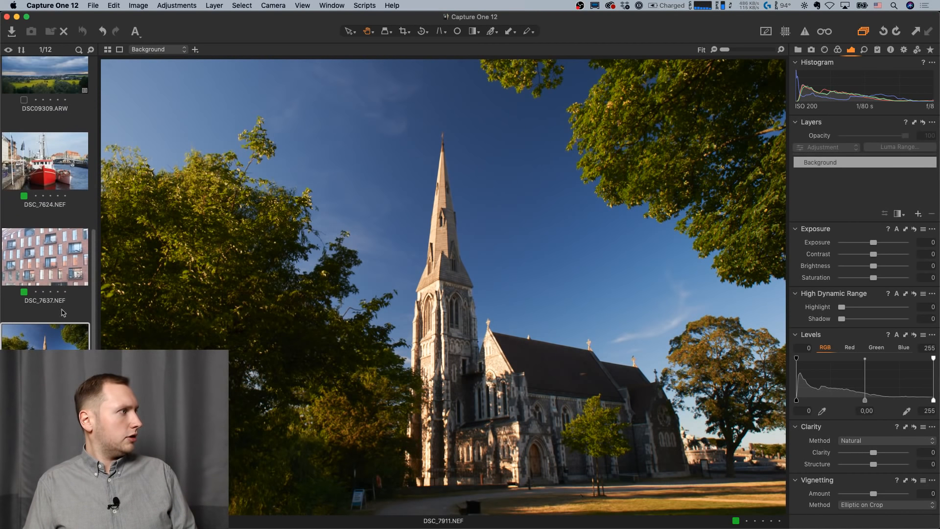
left_click(64, 162)
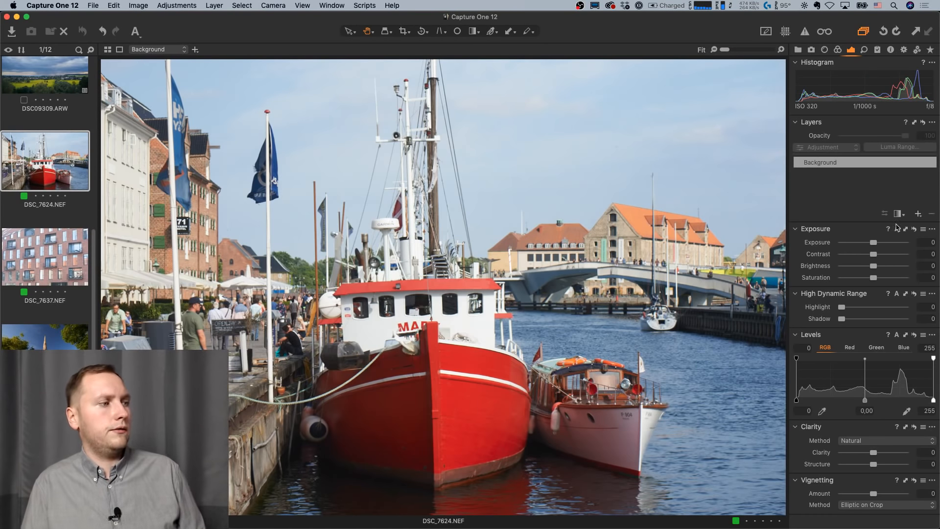
Try an RGB levels shadow point of 57 on the Background, inspect the dark boat hull at 200%, and reset the shadow point.
left_click(920, 214)
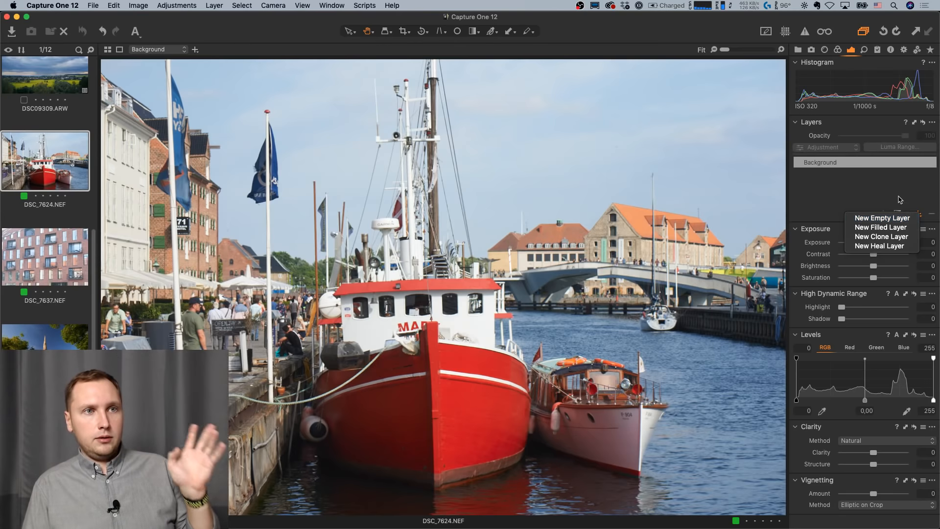
left_click(834, 266)
left_click_drag(797, 401, 827, 400)
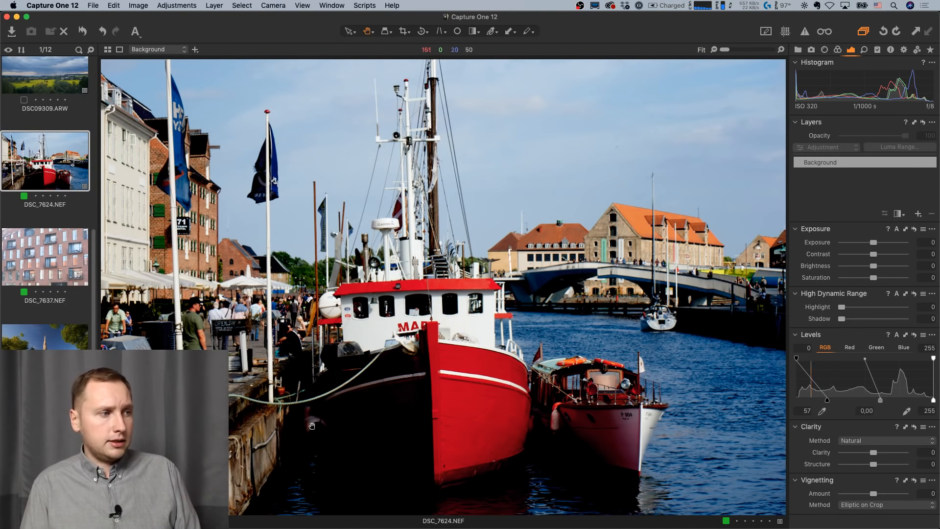
left_click(376, 402)
left_click_drag(489, 321, 457, 251)
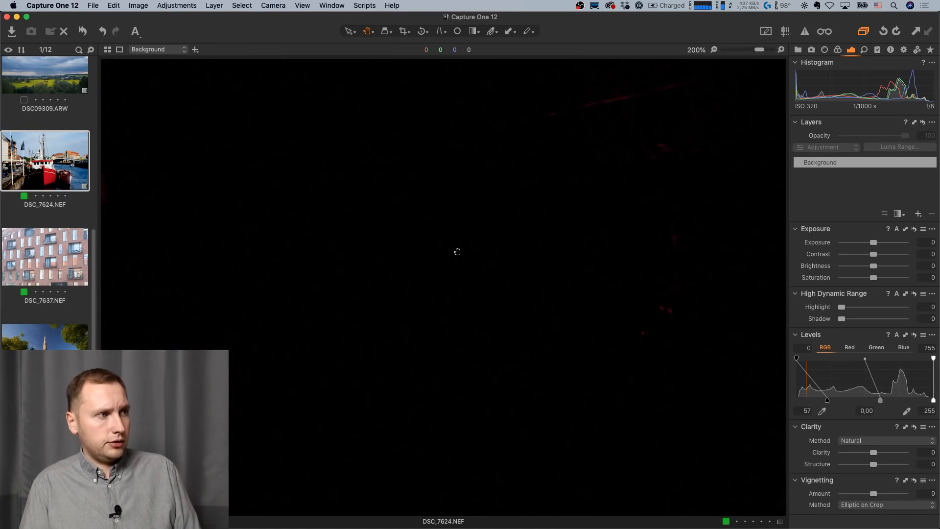
left_click(470, 260)
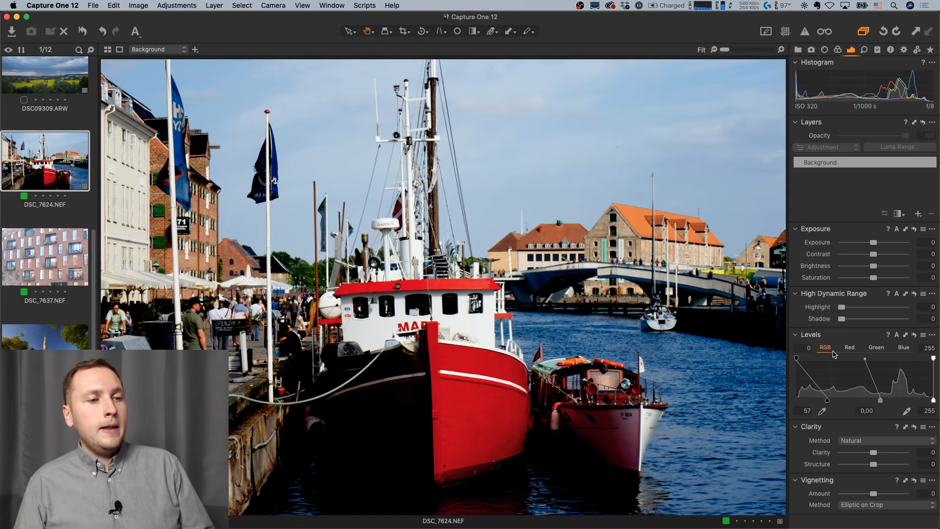
left_click_drag(827, 400, 796, 401)
Add a new filled adjustment layer and raise its RGB levels shadow point to 64.
left_click(918, 214)
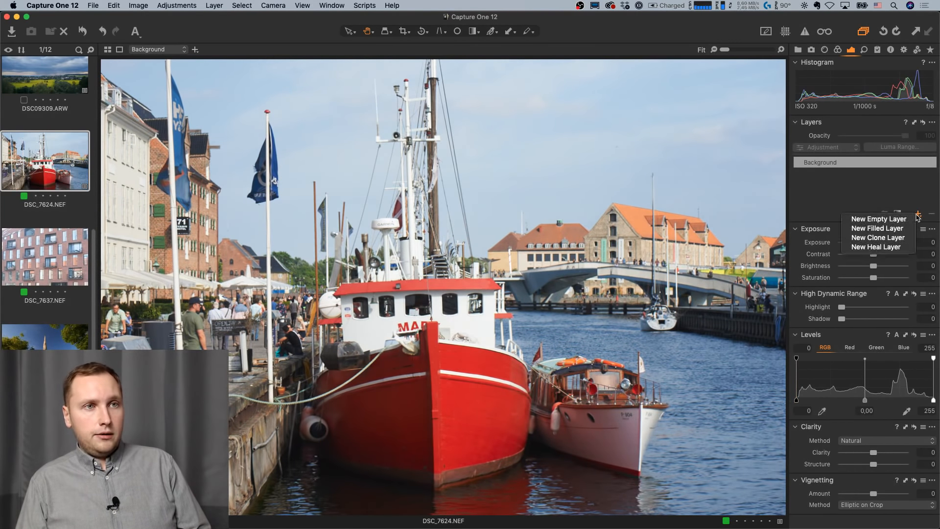
left_click(895, 231)
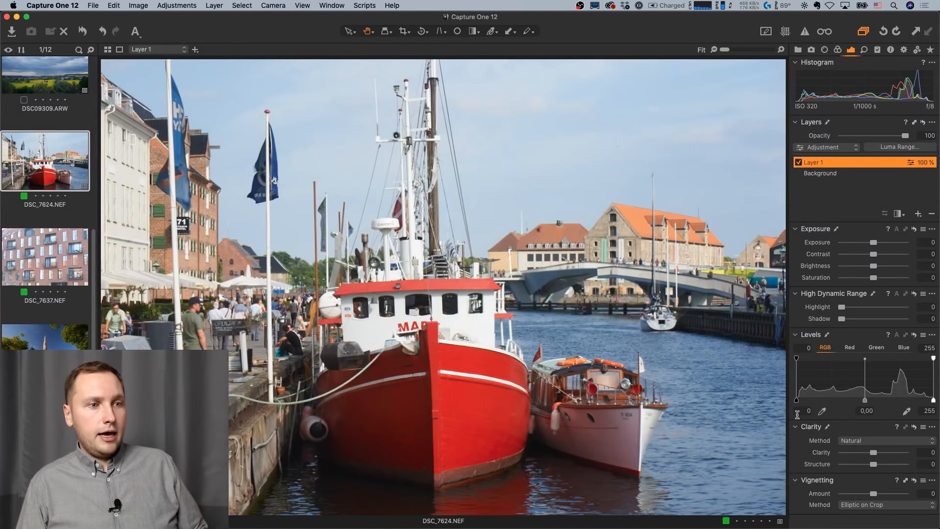
left_click_drag(796, 401, 832, 399)
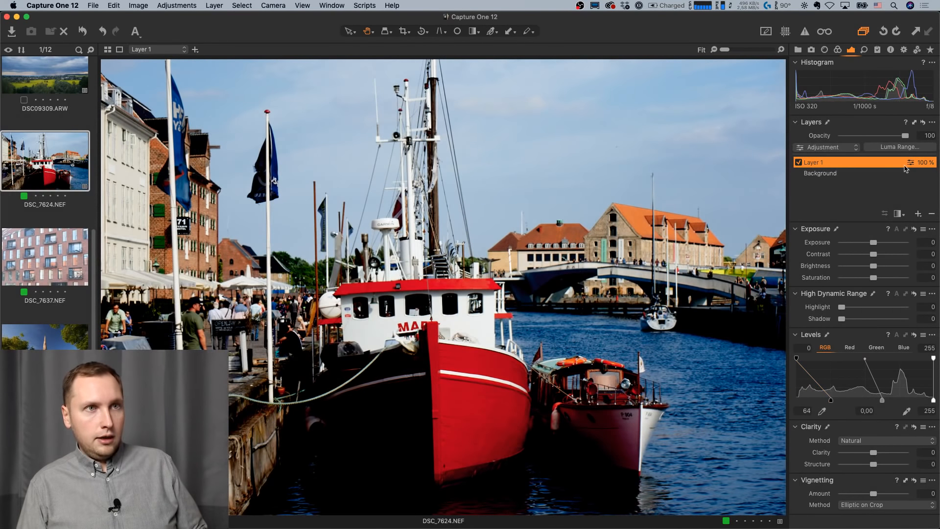
Restrict the filled layer with a Luma Range of 109 to 255 and a lower falloff of 54, checking it with the mask display.
left_click(899, 150)
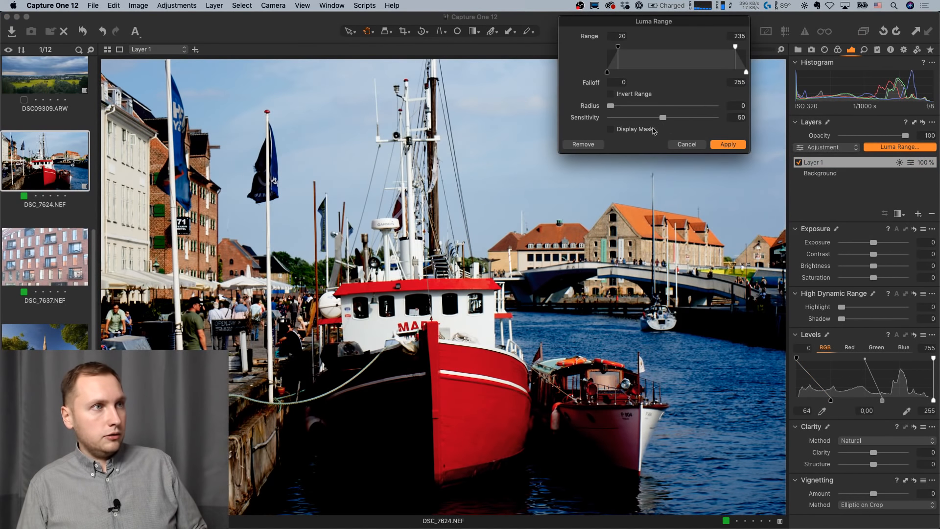
left_click(640, 130)
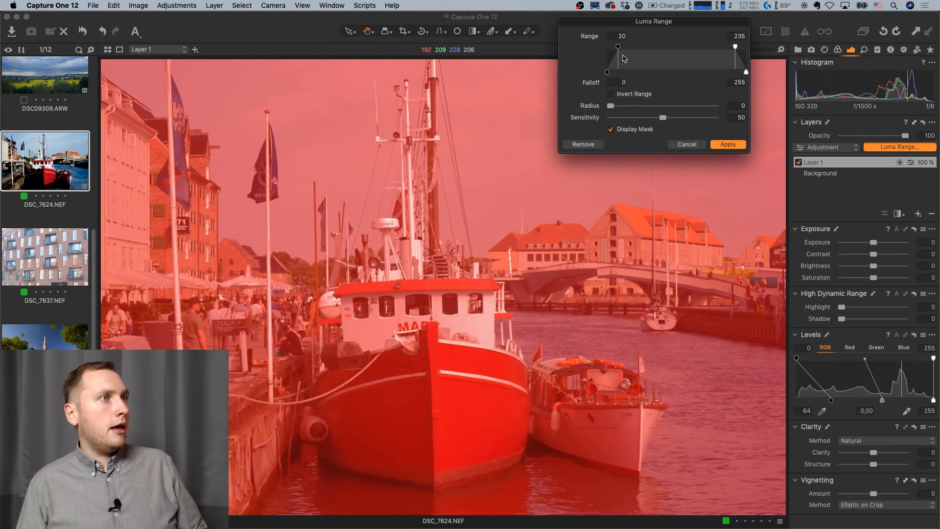
left_click_drag(619, 47, 621, 73)
left_click_drag(735, 47, 746, 47)
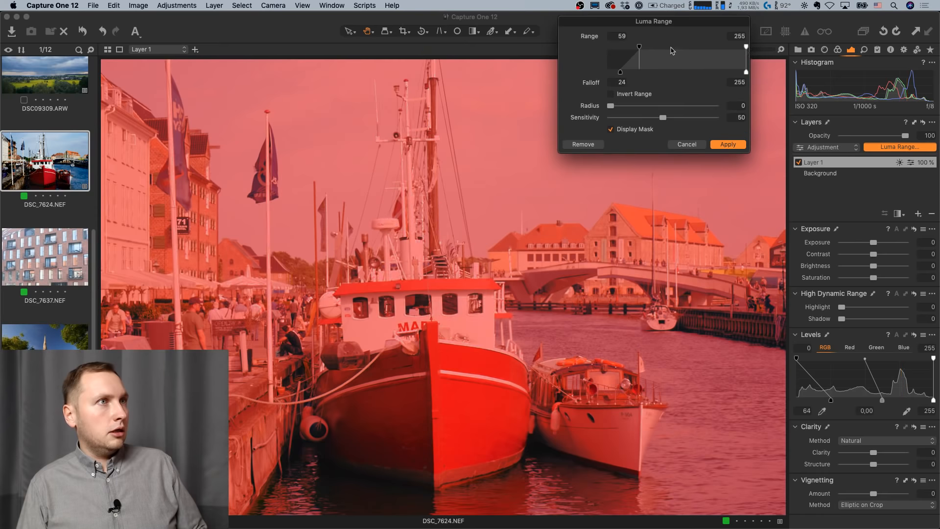
left_click_drag(639, 47, 654, 48)
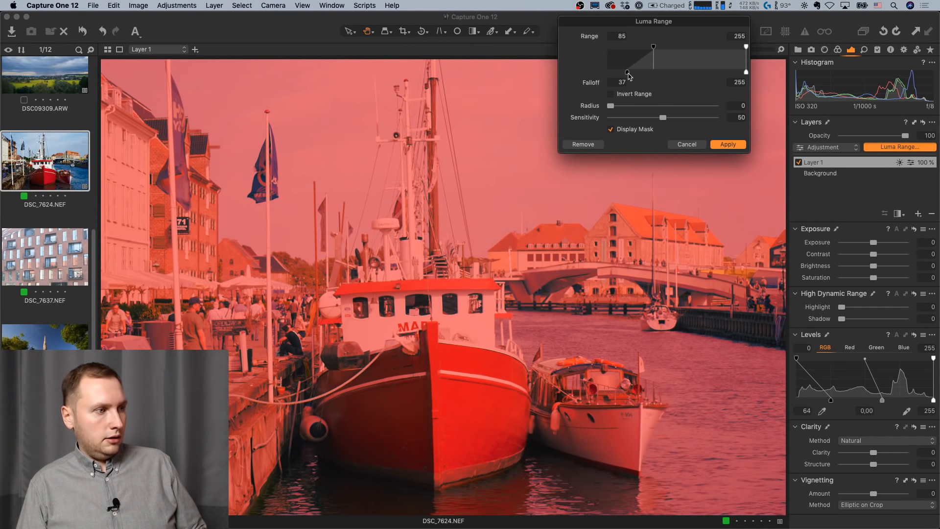
mouse_move(635, 72)
left_mouse_down()
mouse_move(666, 73)
mouse_move(637, 72)
left_mouse_up()
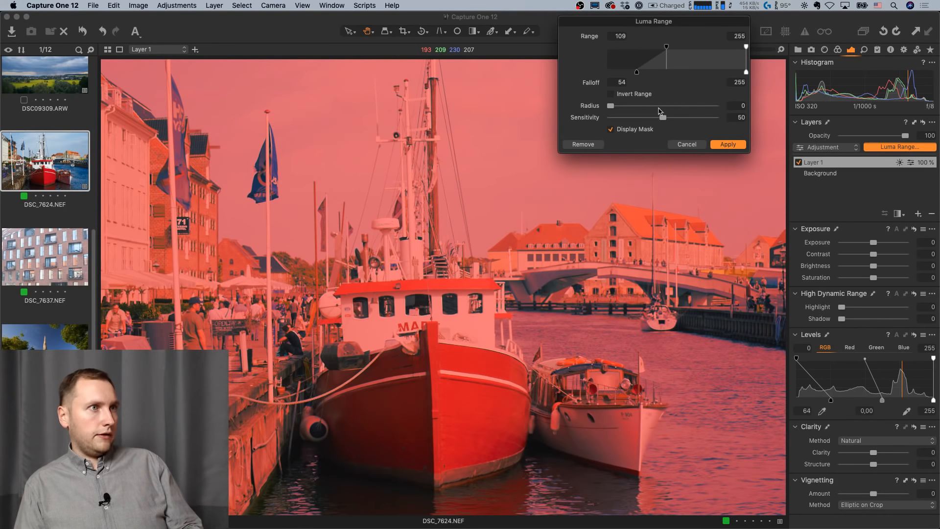
left_click(638, 130)
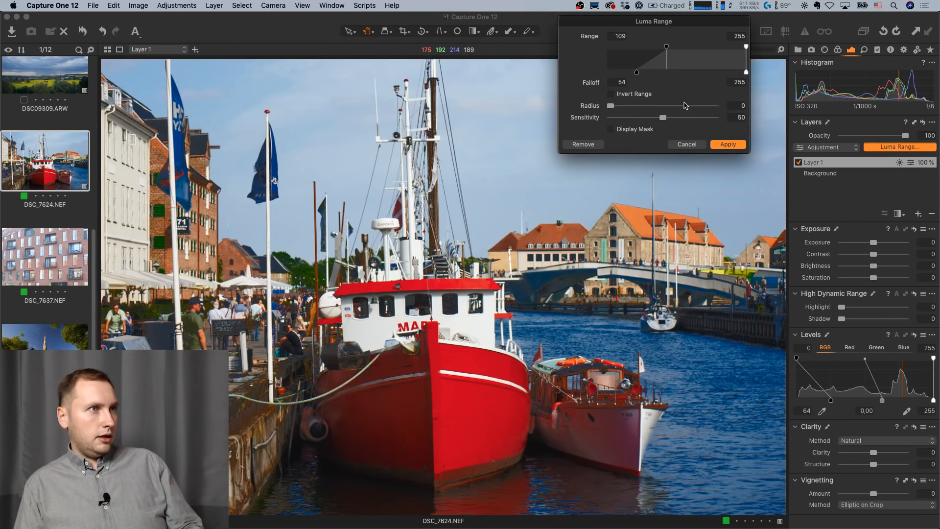
Refine the layer's Luma Range to radius 71.7, sensitivity 74, lower range 101 and lower falloff 66, and apply it.
left_click(684, 106)
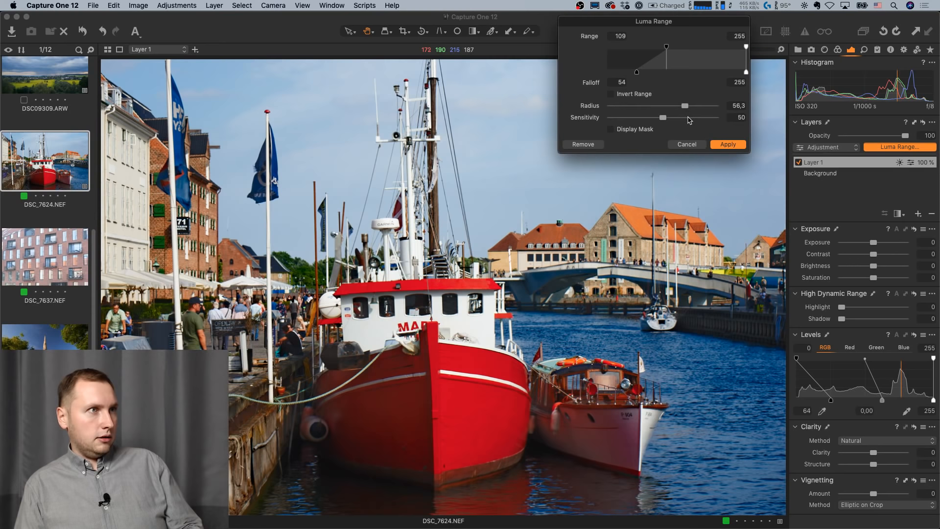
left_click(688, 117)
mouse_move(685, 106)
left_mouse_down()
mouse_move(710, 106)
mouse_move(689, 106)
left_mouse_up()
left_click_drag(666, 47, 644, 73)
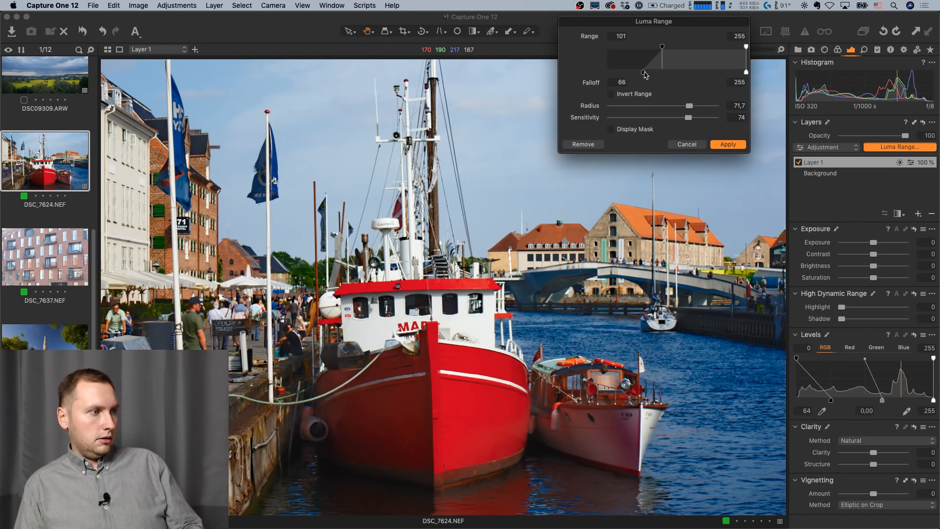
left_click(735, 144)
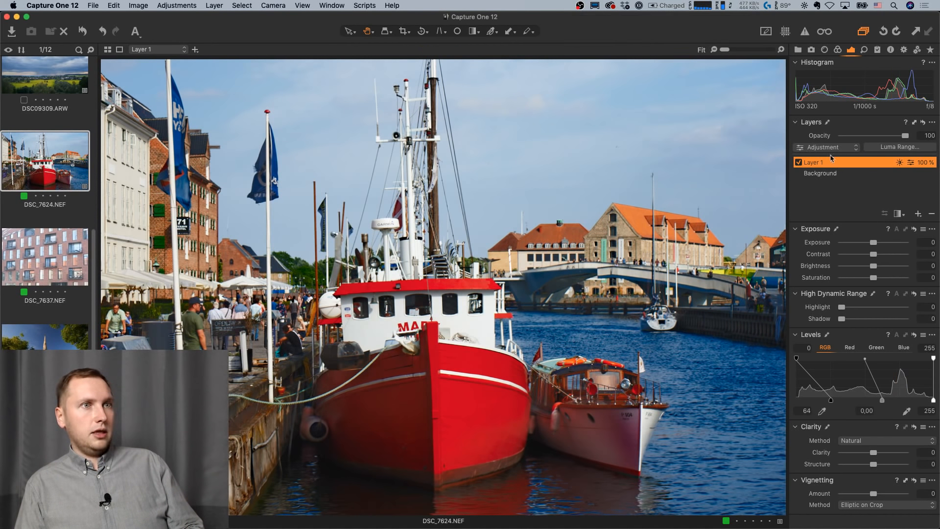
On the Background layer, set exposure to 0.19 and contrast to 7.
left_click(831, 173)
mouse_move(874, 243)
left_mouse_down()
mouse_move(878, 254)
mouse_move(876, 243)
left_mouse_up()
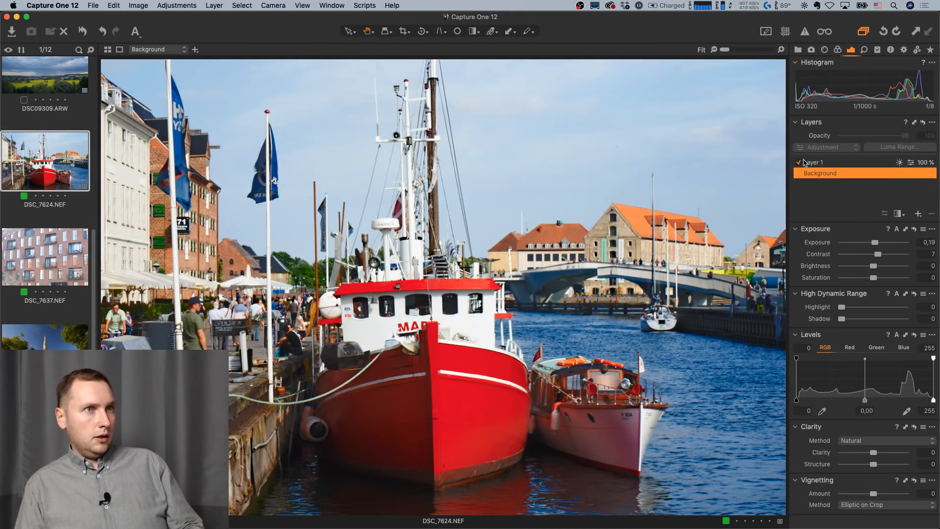
Switch the visibility of Layer 1 off and on repeatedly to compare the boat photo with and without its contrast adjustment.
left_click(800, 162)
left_click(801, 162)
left_click(802, 162)
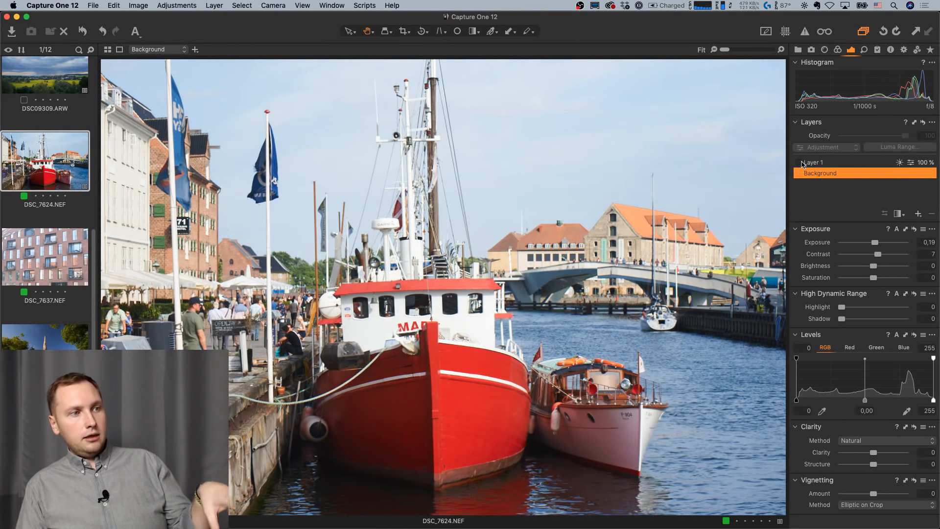
left_click(801, 162)
left_click(801, 163)
left_click(801, 162)
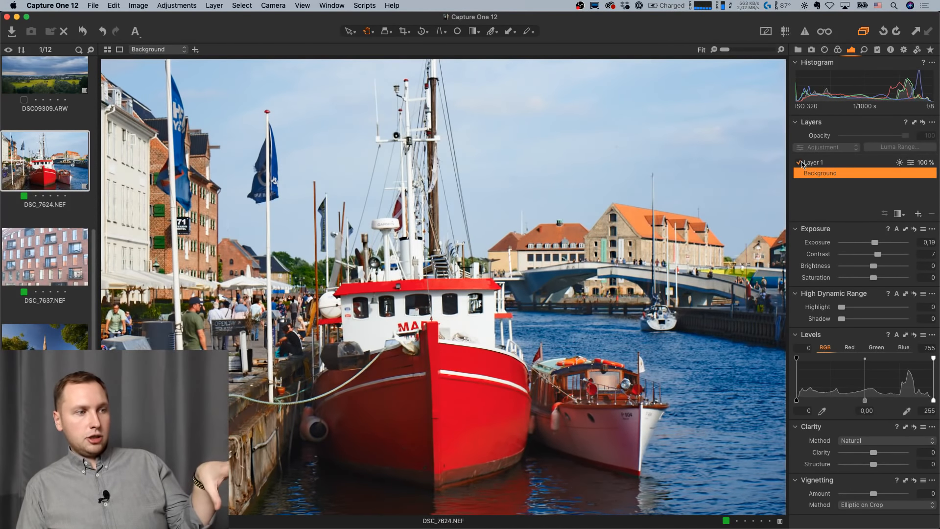
left_click(801, 163)
left_click(801, 163)
left_click(801, 163)
left_click(802, 162)
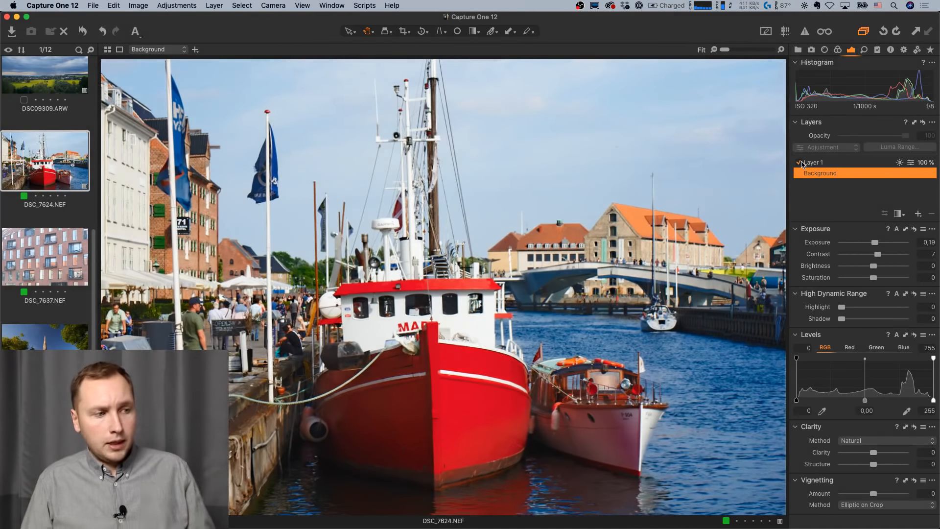
left_click(801, 163)
left_click(802, 162)
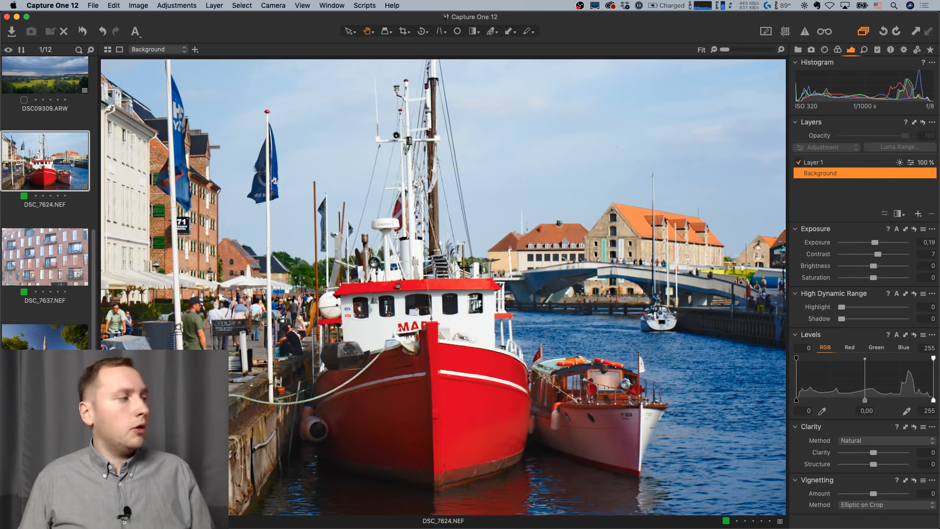
mouse_move(4, 231)
left_click(25, 285)
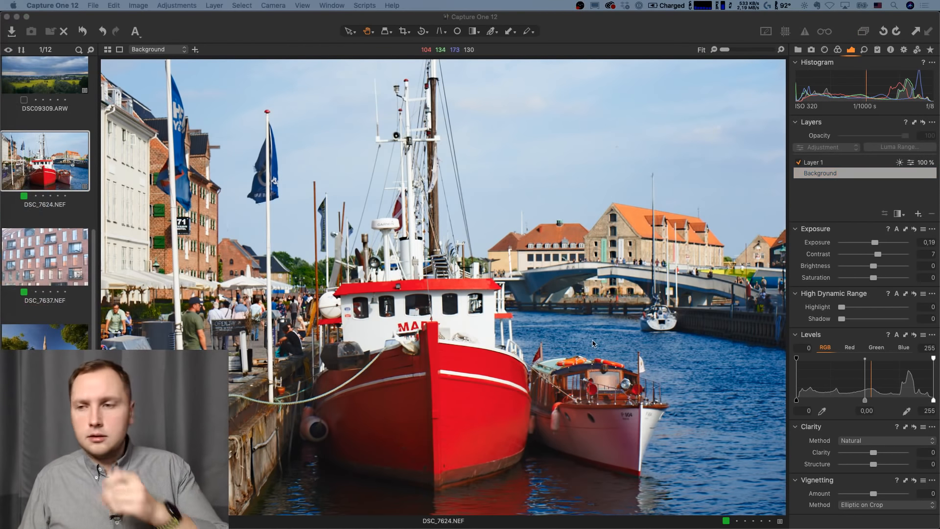
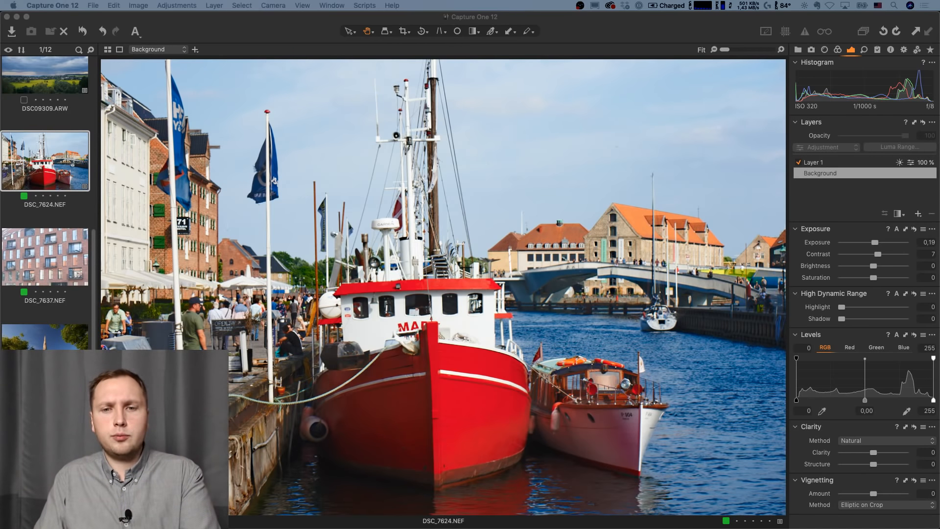
mouse_move(6, 300)
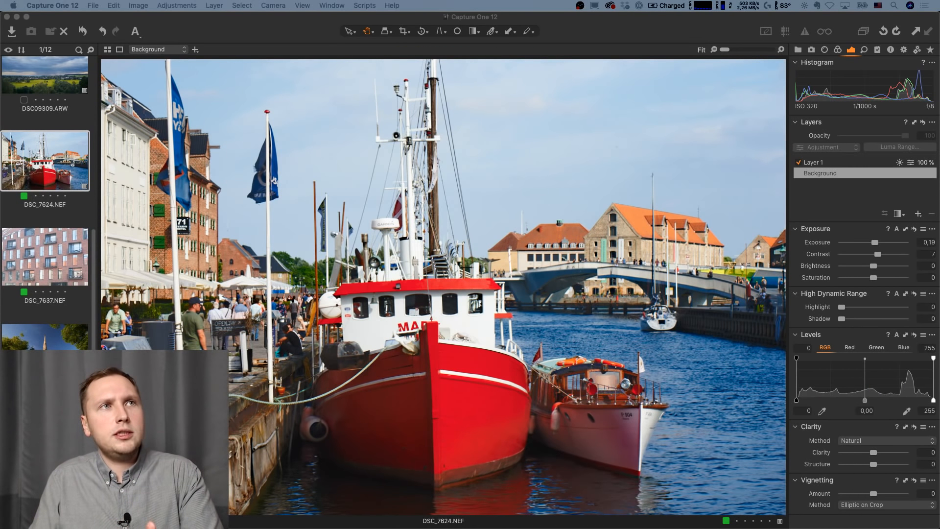
left_click(718, 26)
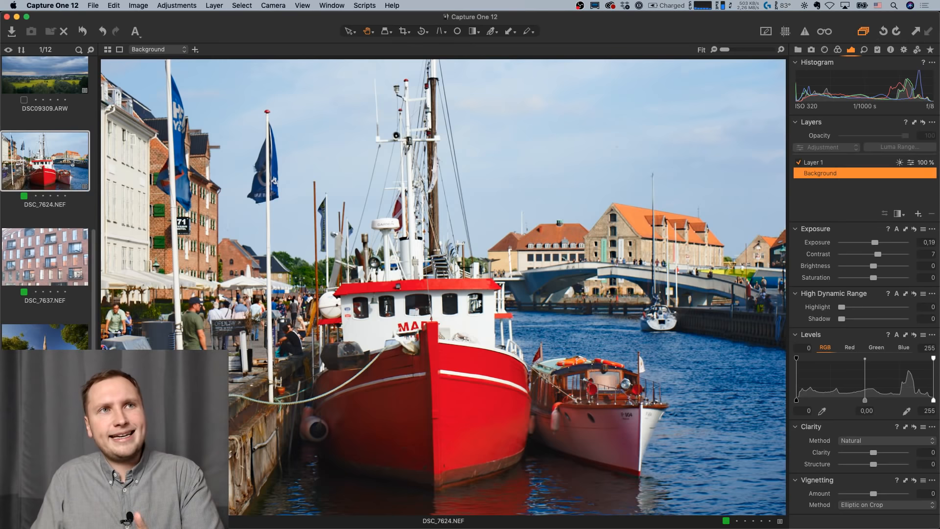
Show all available ICC profiles for the selected TIFF process recipe and look through the RGB and CMYK output lists.
left_click(904, 50)
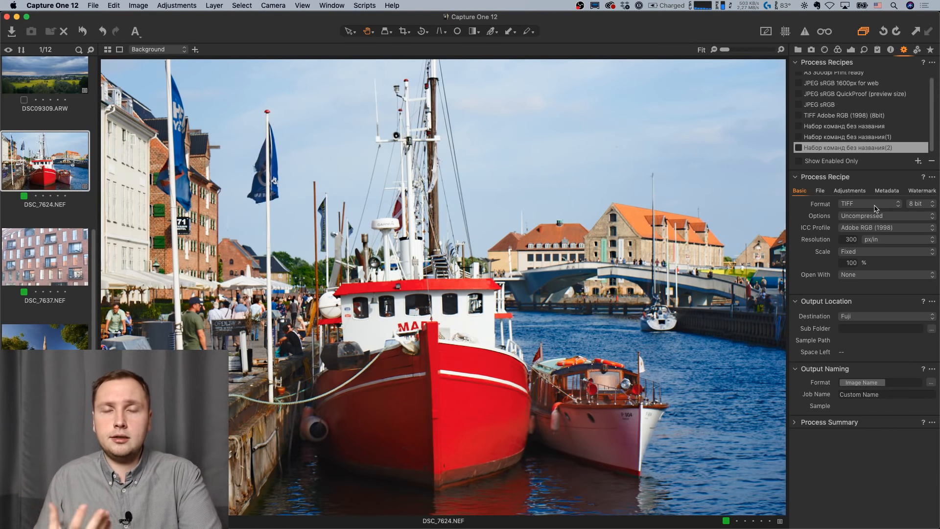
left_click(882, 228)
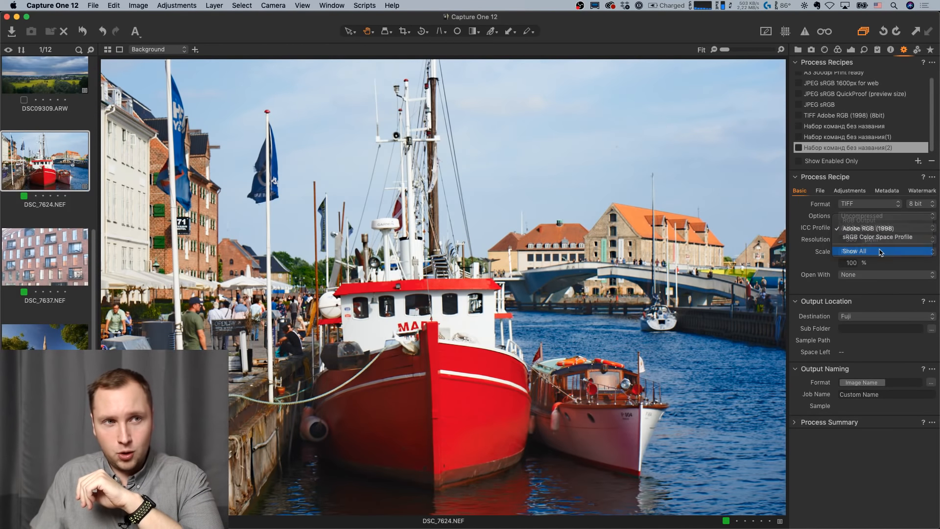
left_click(885, 228)
left_click(896, 228)
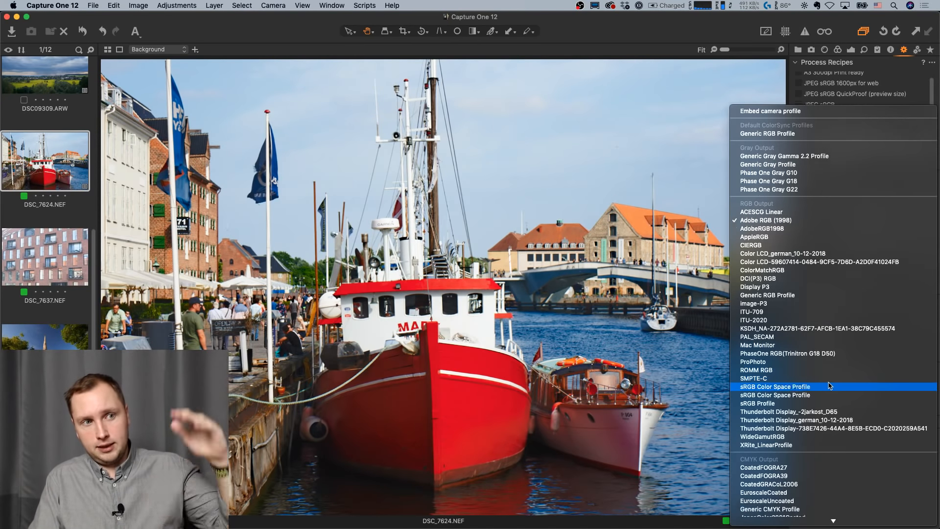
scroll(828, 387, "down", 5)
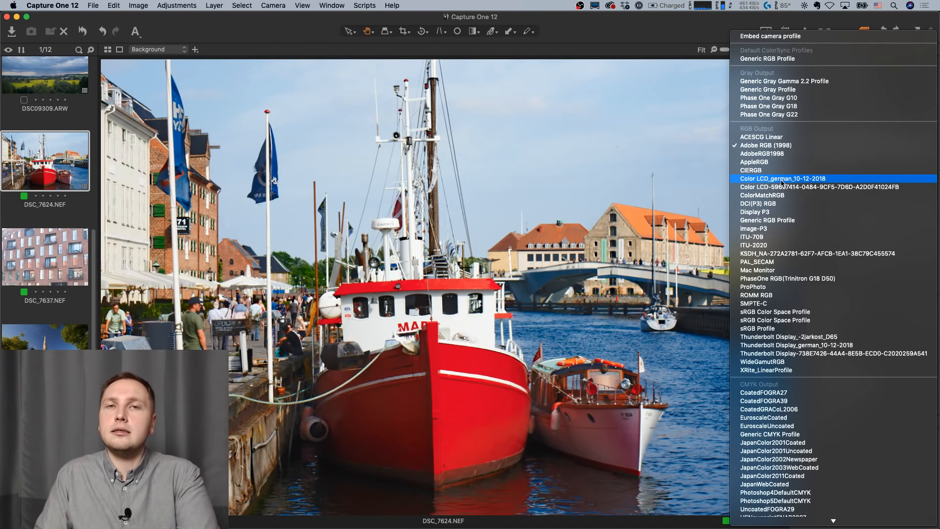
scroll(782, 183, "down", 3)
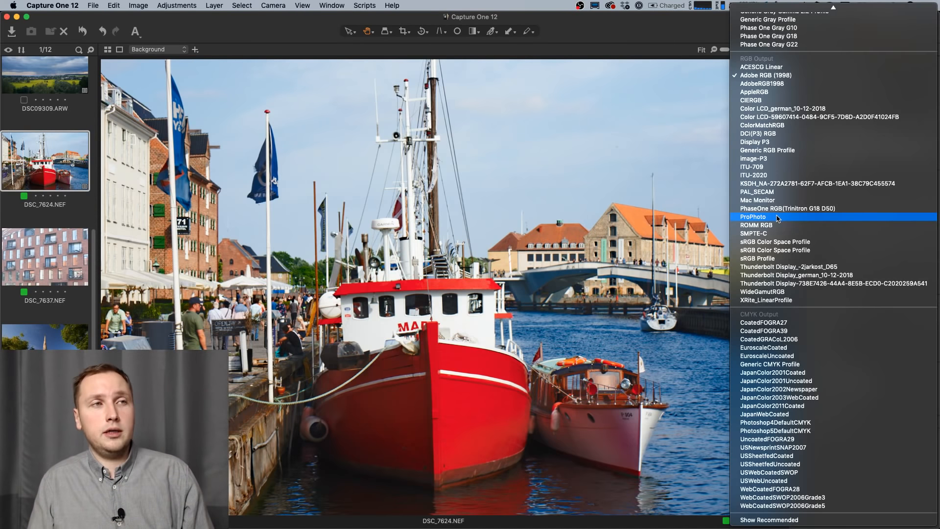
left_click(655, 16)
Limit the recipe's ICC profile choices to the recommended ones again and check the shortened list, keeping Adobe RGB (1998).
left_click(877, 228)
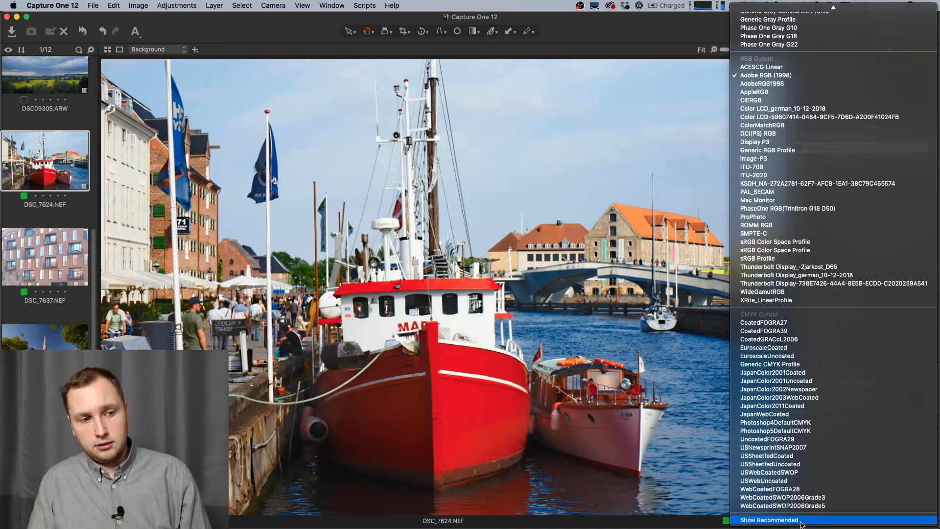
left_click(801, 522)
left_click(863, 228)
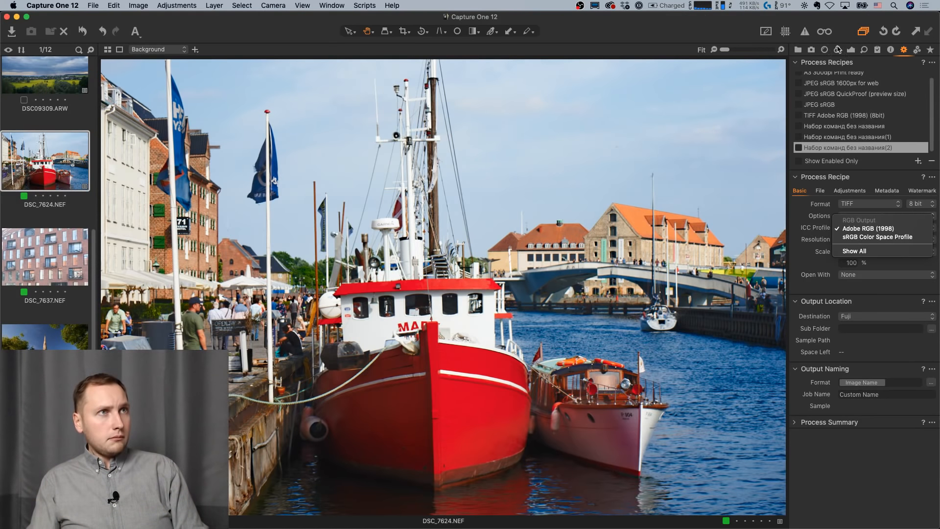
left_click(674, 38)
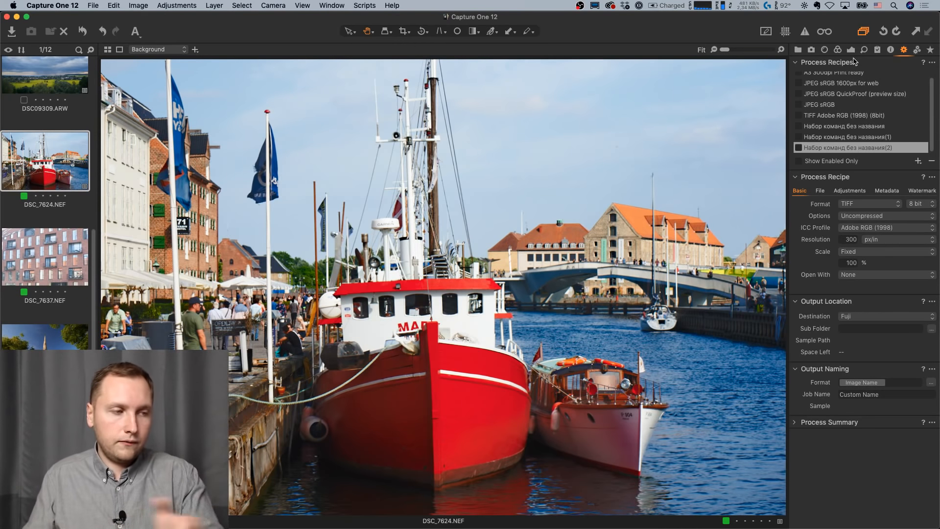
Browse the Applications folder for another program to edit DSC_7624.NEF with, and close the chooser without picking one.
left_click(801, 50)
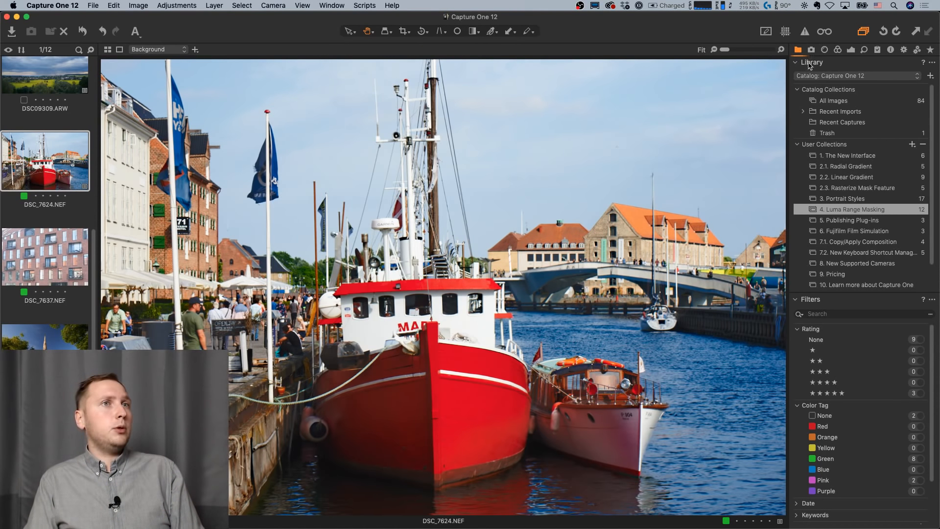
left_click(852, 50)
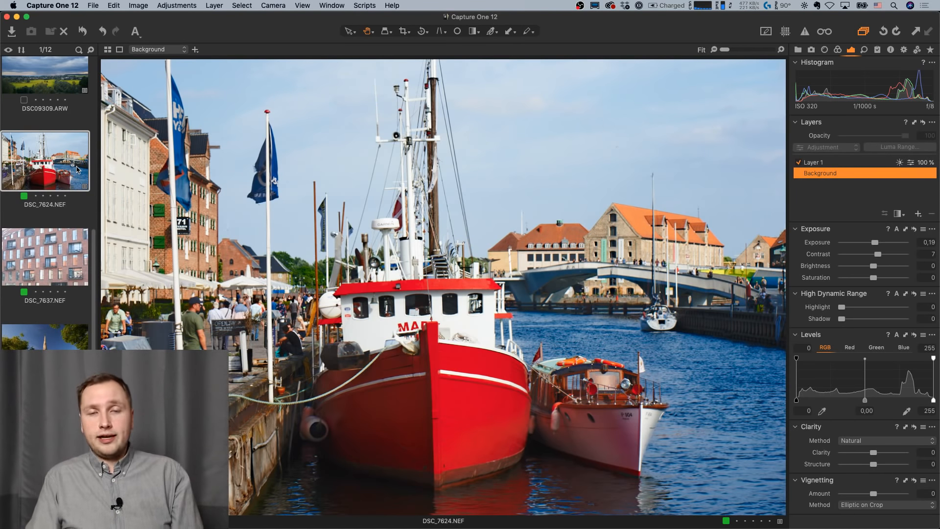
right_click(48, 168)
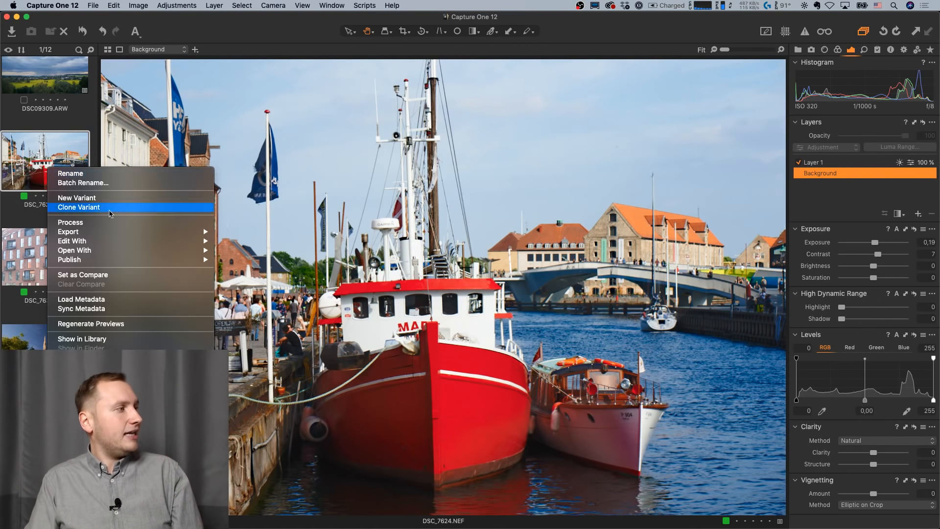
mouse_move(126, 243)
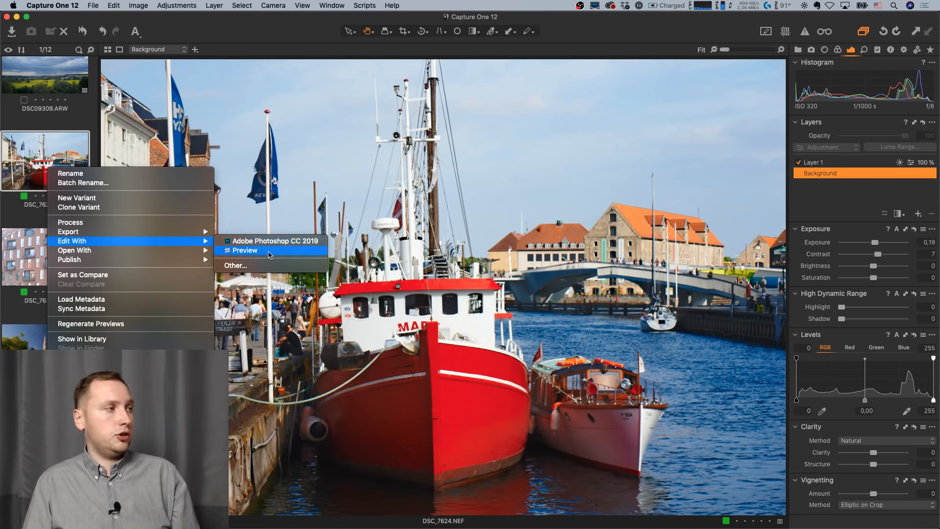
left_click(264, 266)
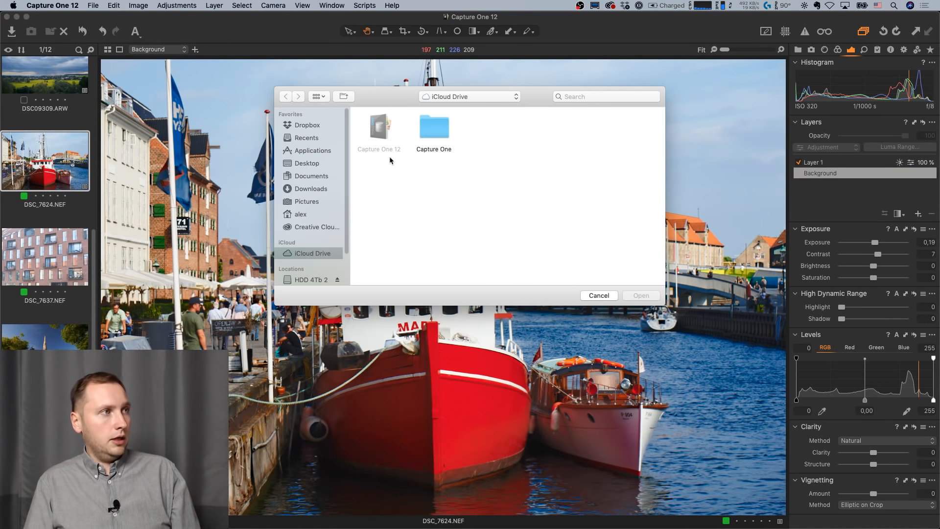
scroll(305, 219, "down", 2)
scroll(311, 211, "up", 2)
left_click(313, 150)
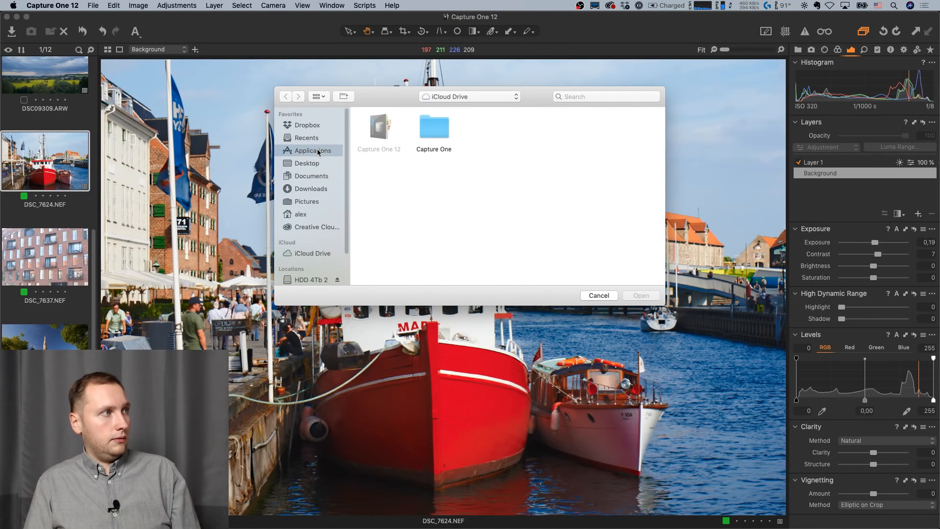
scroll(491, 190, "down", 3)
scroll(491, 196, "down", 5)
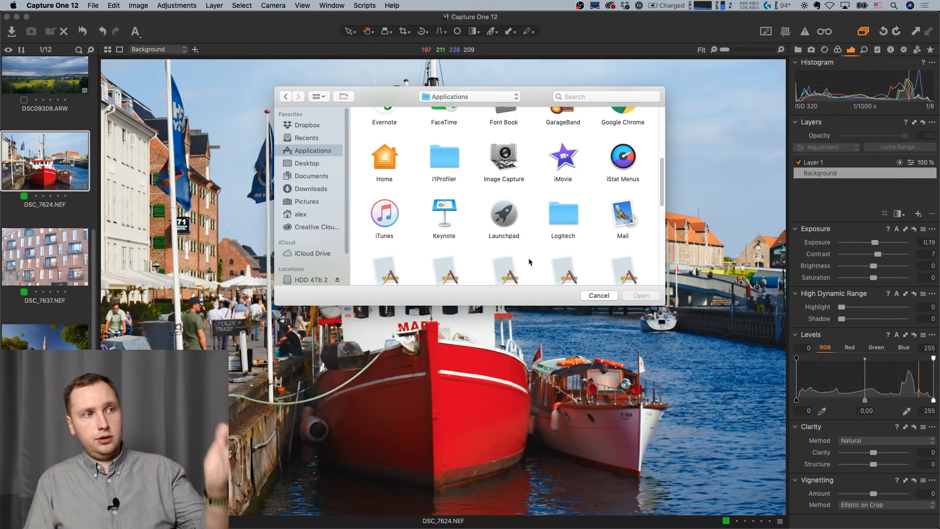
left_click(591, 296)
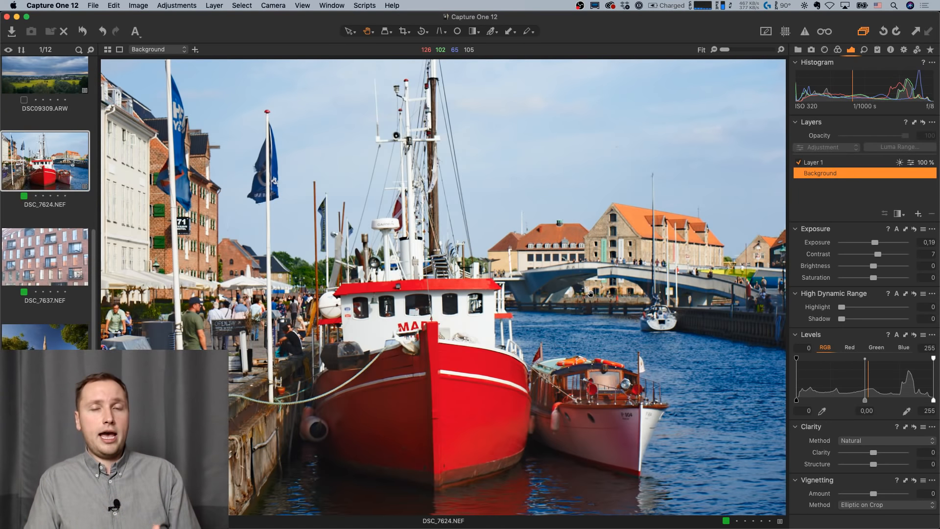
Review the Edit With choices for DSC_7624.NEF and open the Capture One plug-ins web page through its Publish option.
right_click(70, 185)
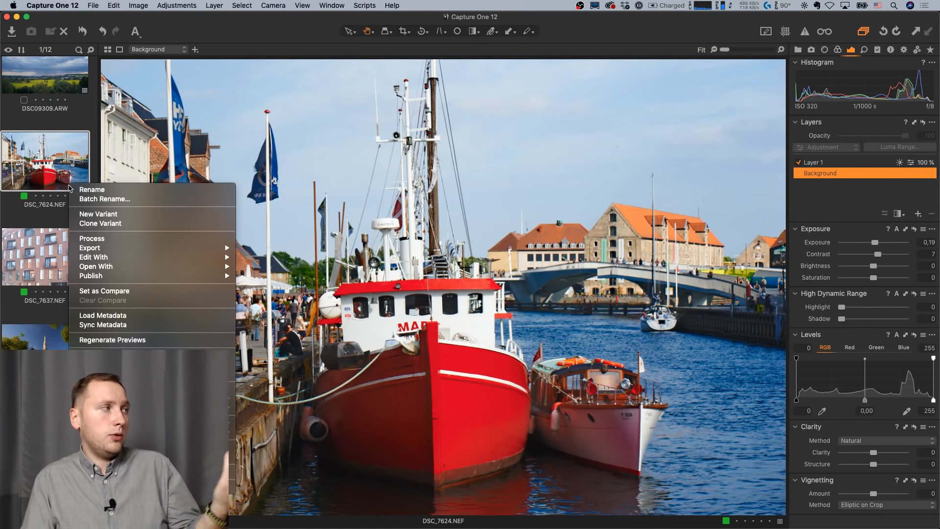
mouse_move(174, 260)
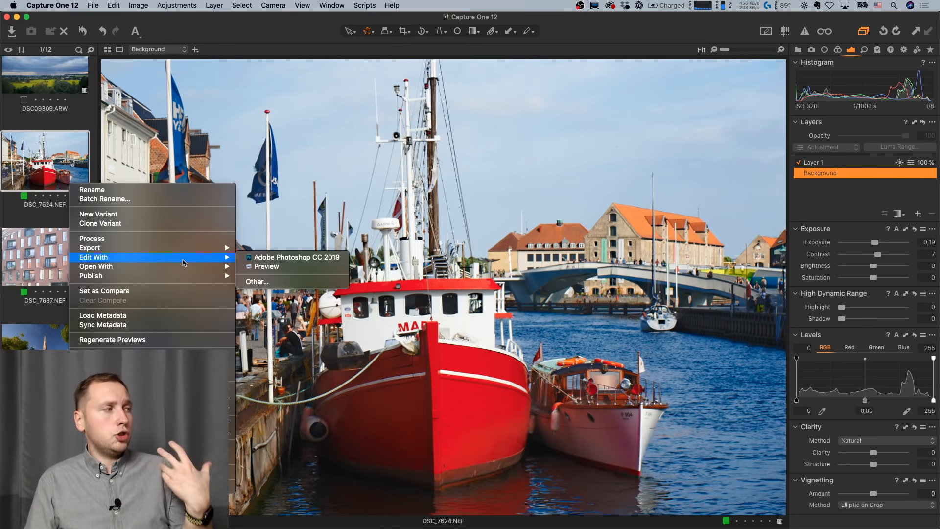
mouse_move(195, 276)
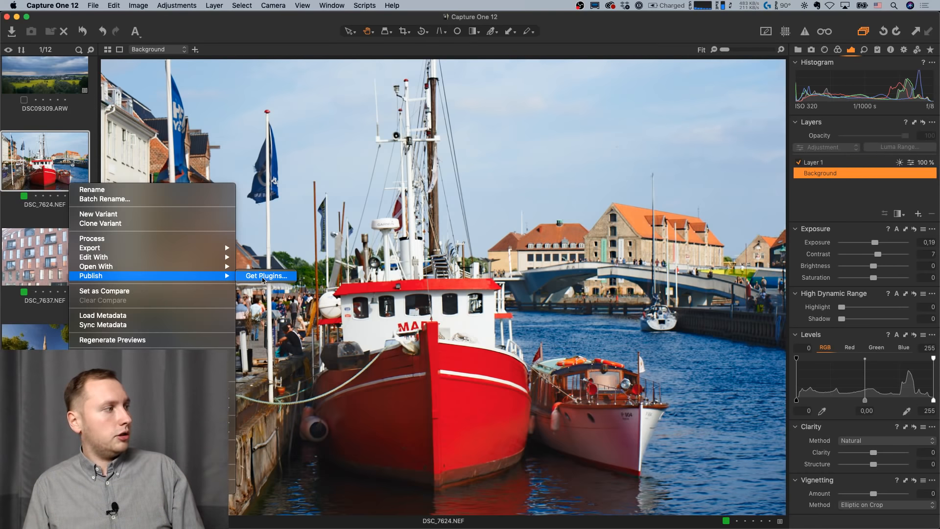
left_click(263, 280)
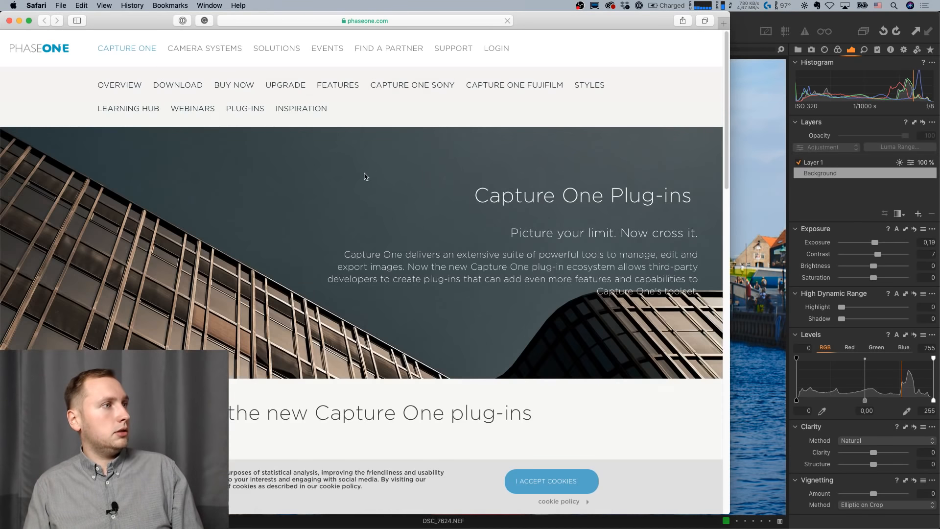
Look over the Format, Helicon Focus and JPEGmini plug-ins offered on the page, moving the browser window to reveal all descriptions.
scroll(359, 194, "down", 6)
scroll(359, 195, "down", 5)
scroll(357, 198, "up", 5)
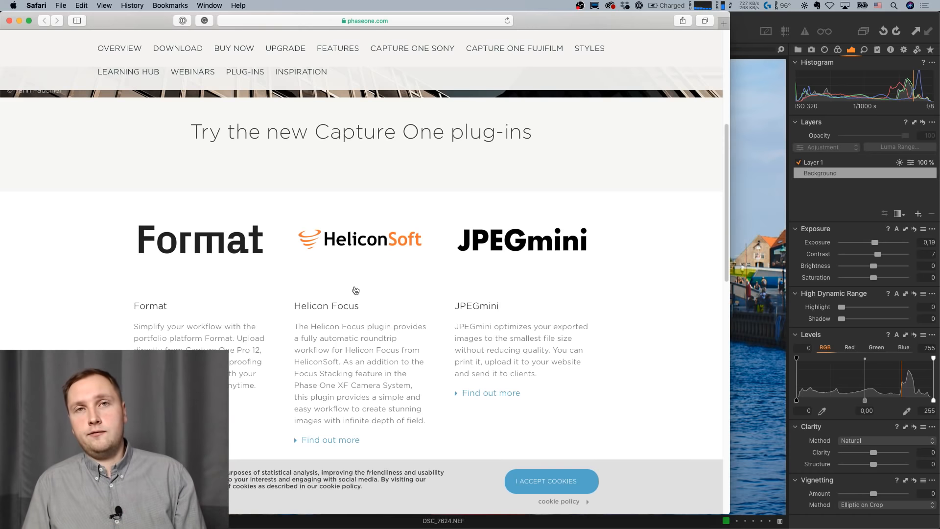
scroll(355, 290, "down", 1)
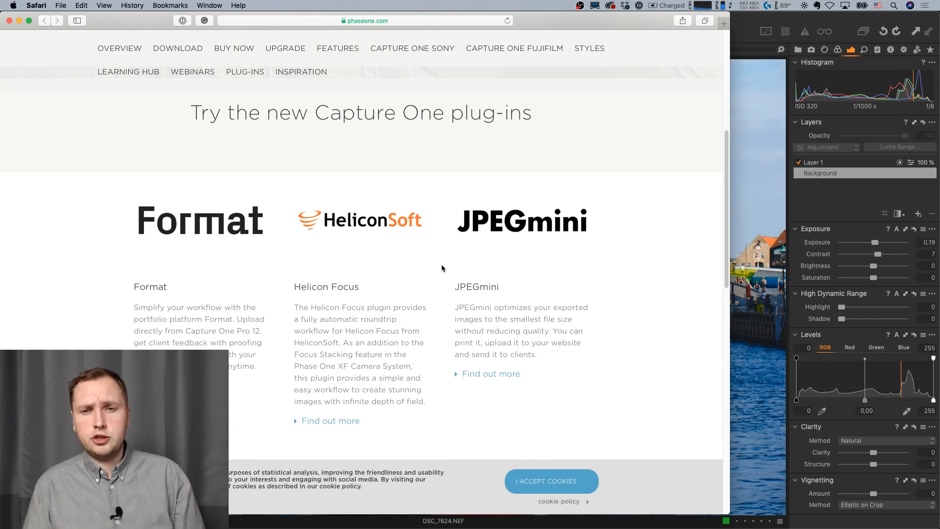
left_click_drag(156, 20, 368, 25)
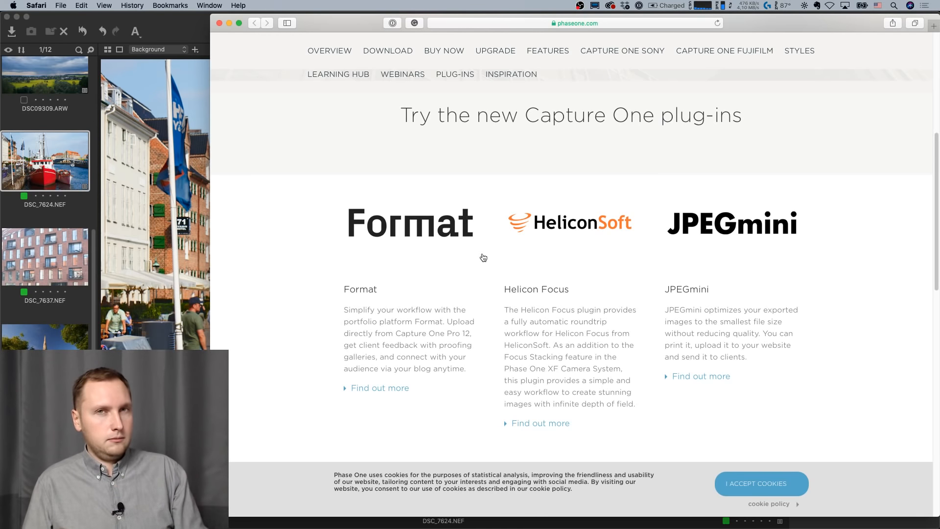
Open the Format Publisher plugin help page for Capture One 12 and download the plugin through its download link.
left_click(445, 233)
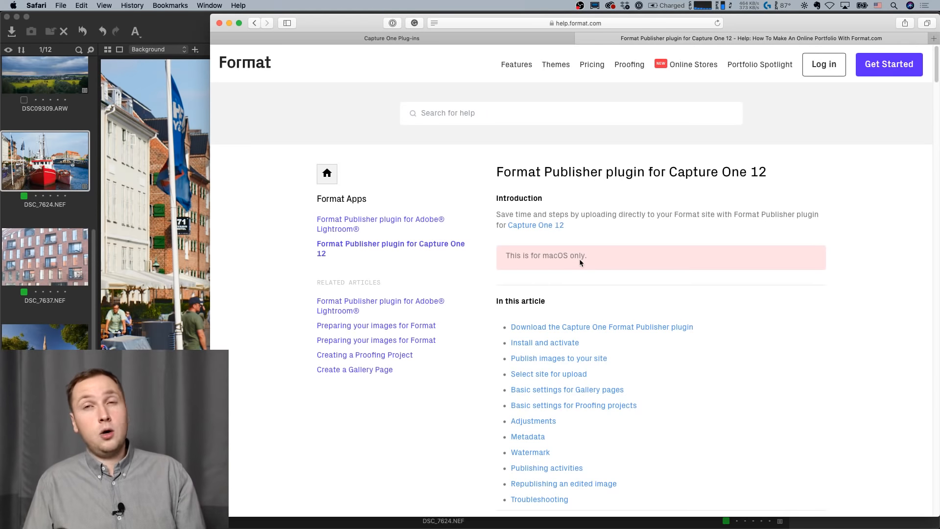
left_click(585, 327)
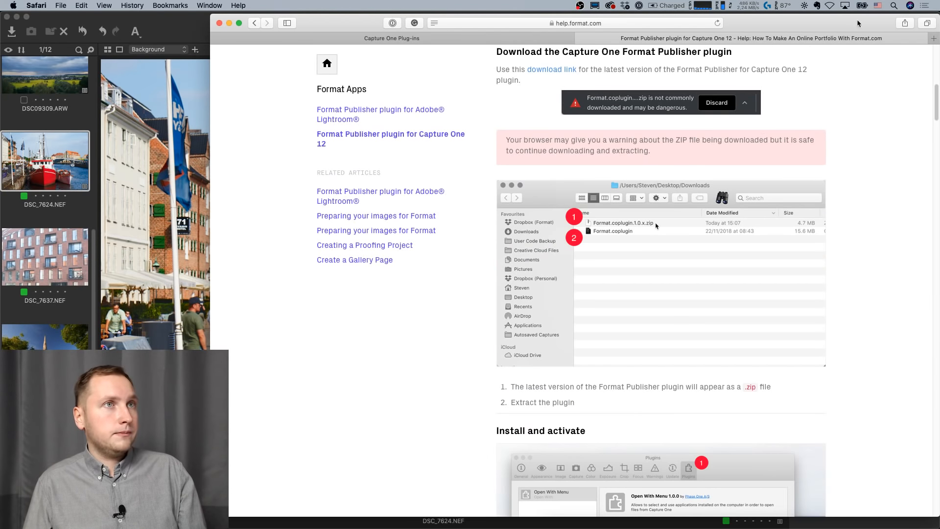
left_click_drag(834, 22, 775, 12)
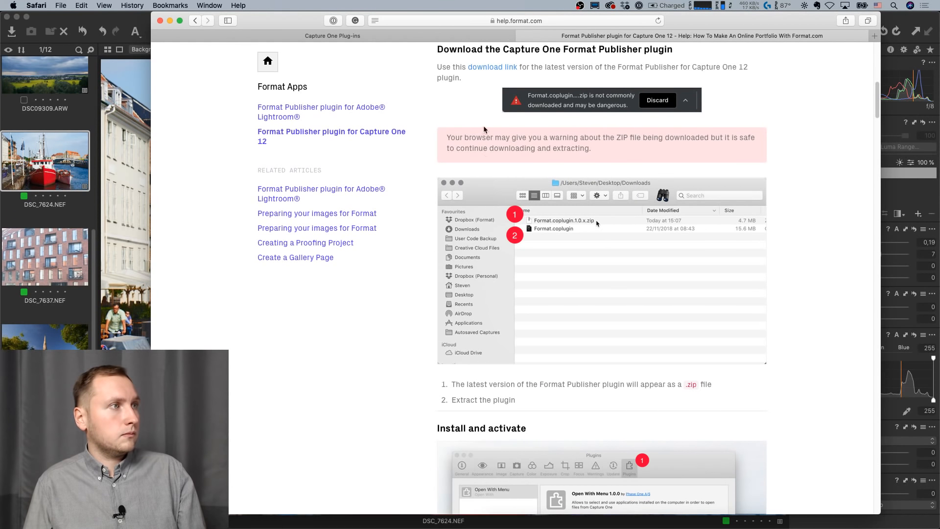
scroll(508, 94, "up", 1)
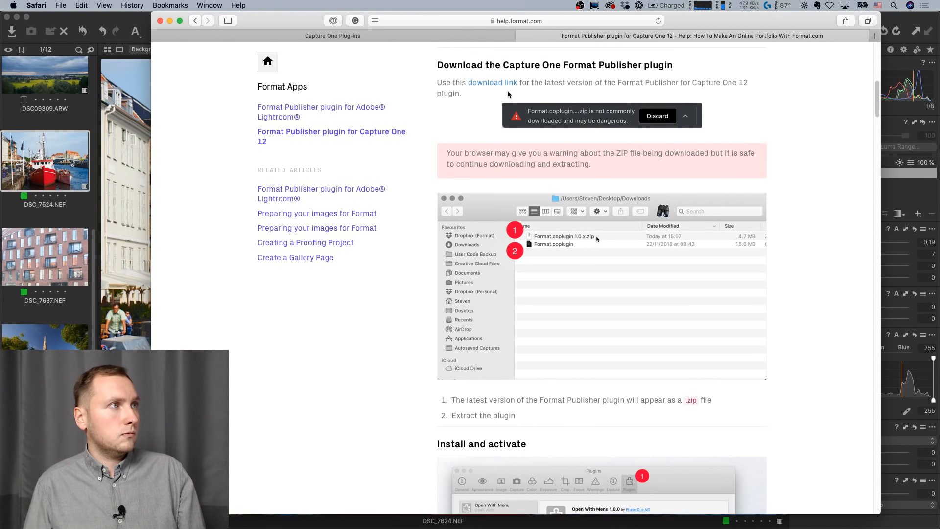
left_click(502, 82)
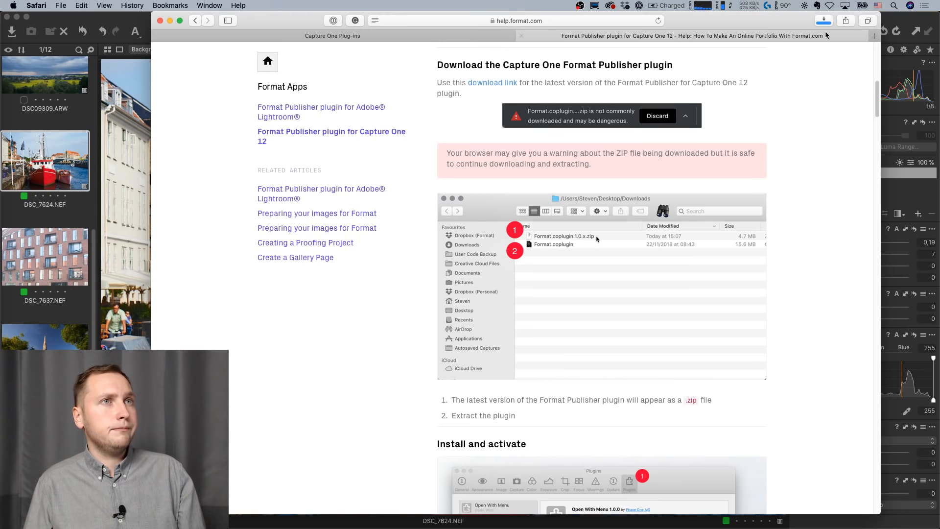
Locate the downloaded Format.coplugin in the Pictures folder in Finder, minimize the browser and select the file.
left_click(824, 21)
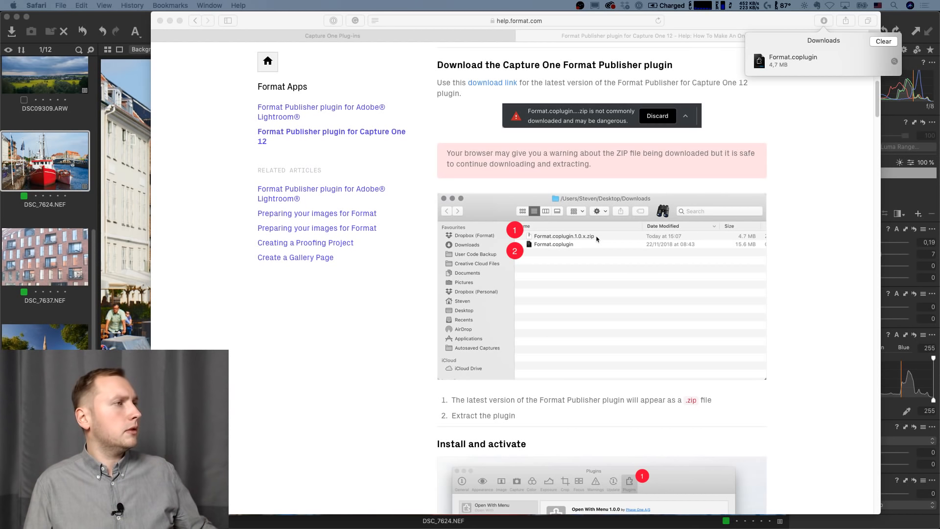
left_click_drag(939, 20, 326, 51)
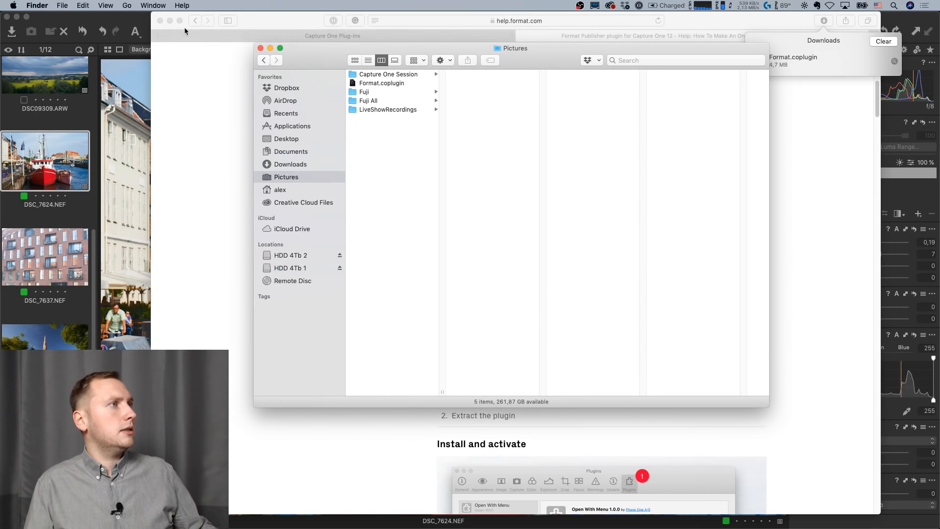
left_click(170, 21)
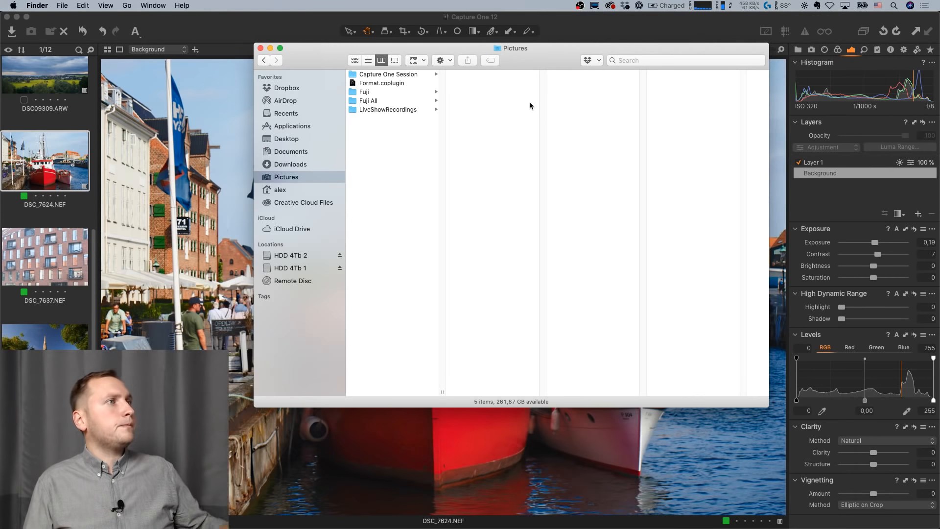
left_click(391, 84)
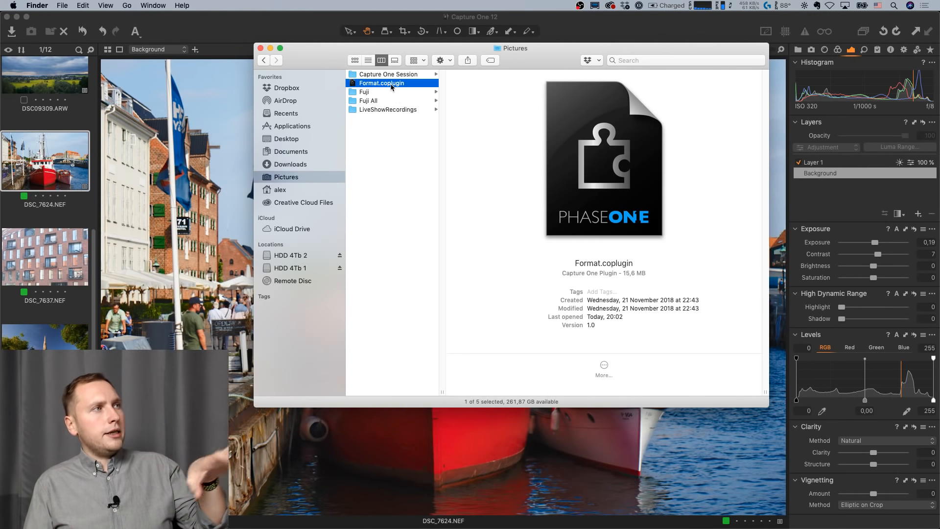
Switch back to Capture One 12 and open the Plugins section of its preferences.
left_click(296, 37)
left_click(55, 7)
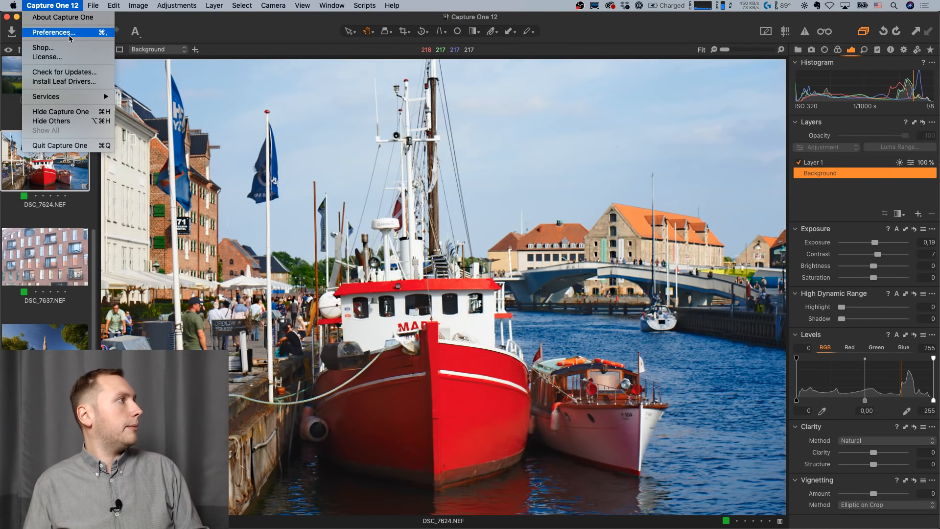
left_click(54, 32)
left_click_drag(375, 181, 567, 113)
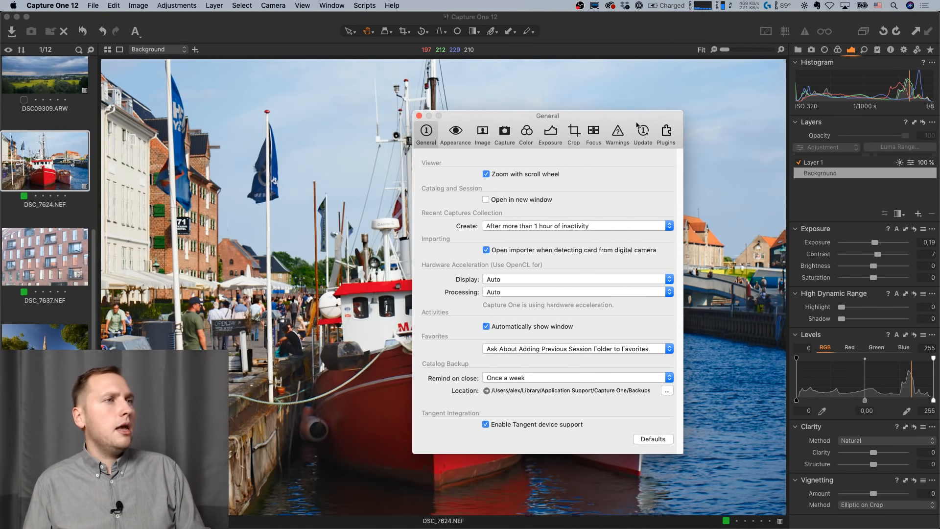
left_click(669, 134)
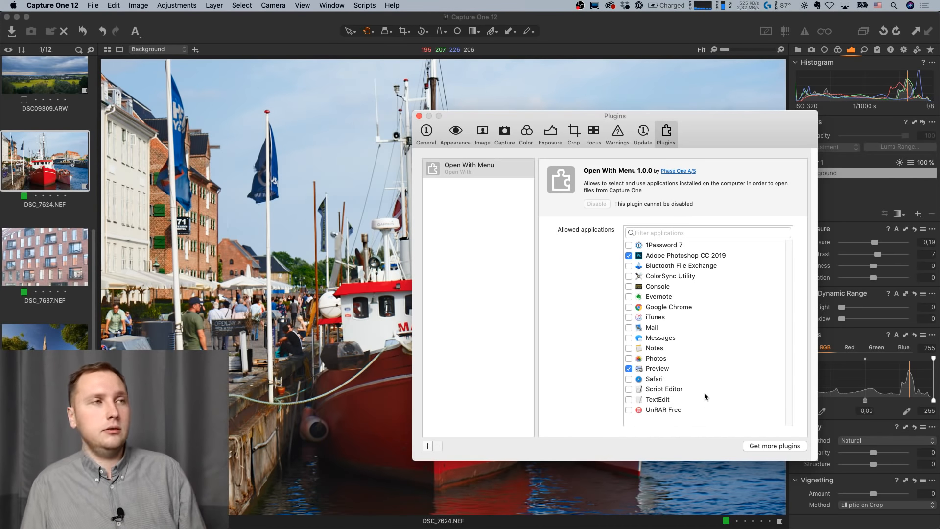
Add the Format.coplugin file from Finder's Pictures folder to the plugin list in Capture One 12 preferences and return to that window.
mouse_move(1, 62)
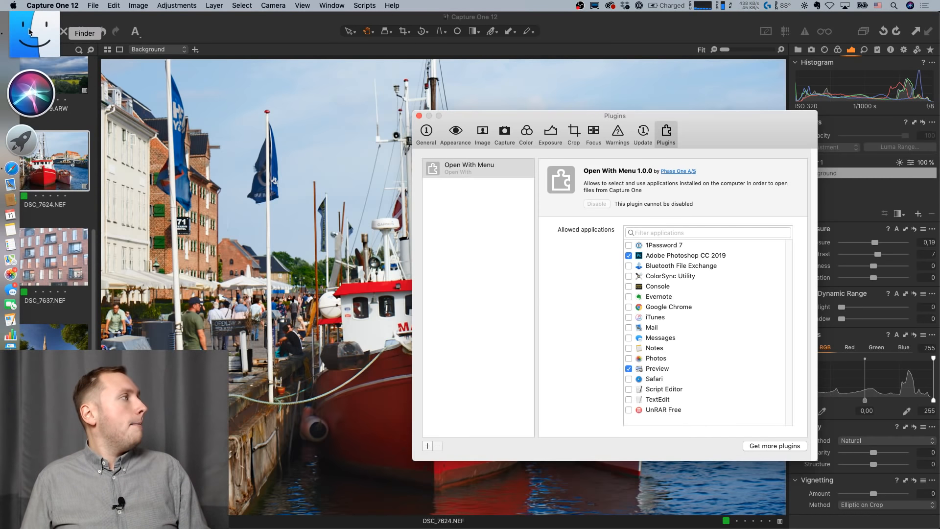
left_click(27, 31)
left_click_drag(330, 53, 672, 101)
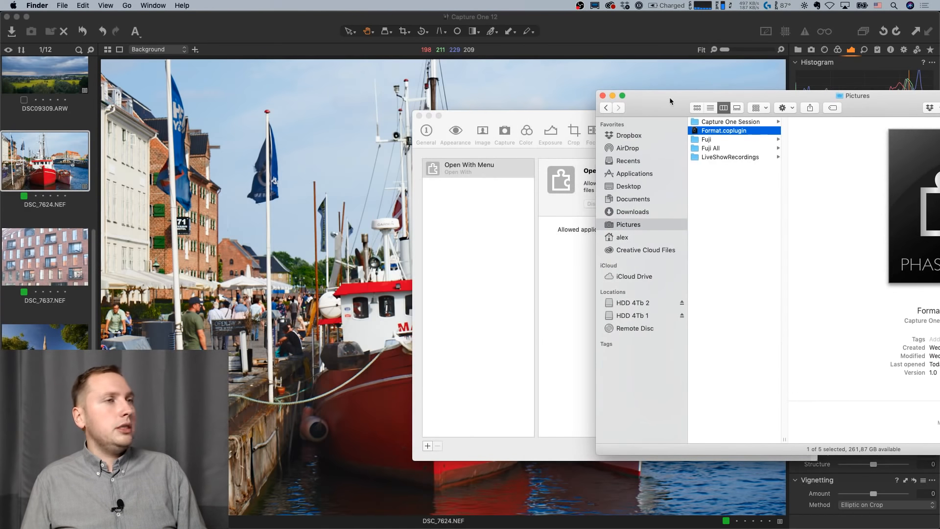
left_click_drag(715, 135, 499, 231)
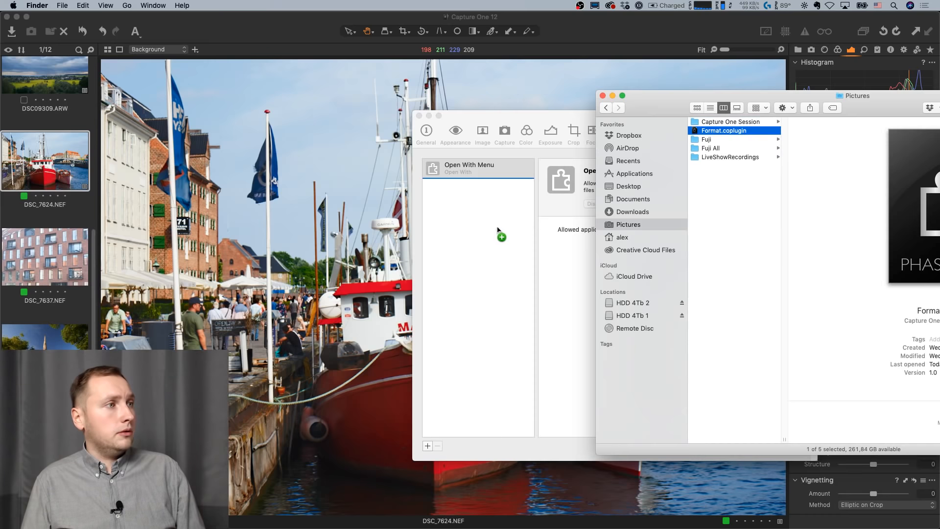
left_click(527, 118)
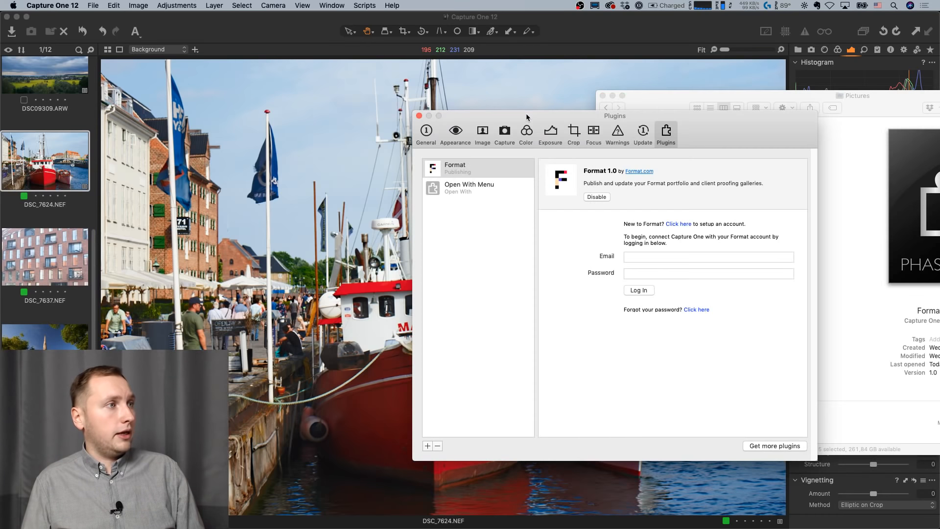
Try to unlock 1Password for the Format plugin's login details, then cancel the unlock request and close its window.
left_click(656, 255)
left_click(653, 273)
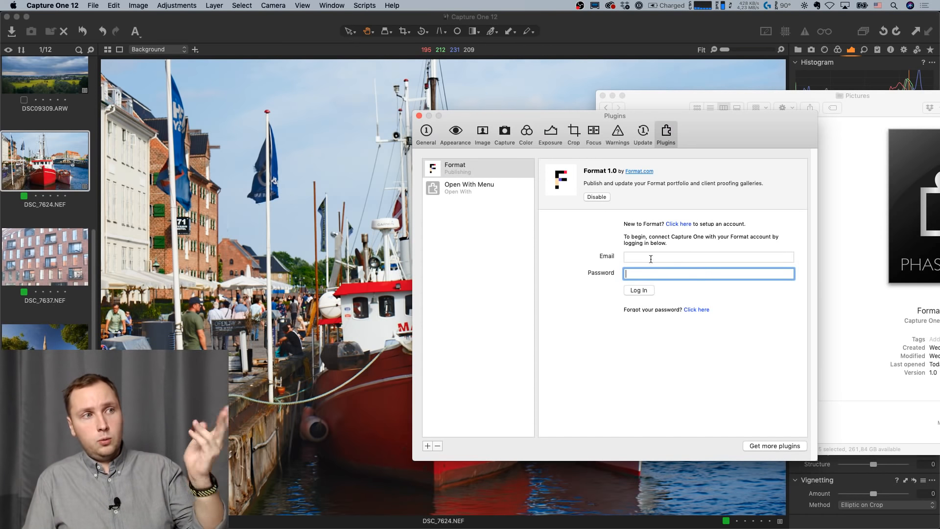
left_click(648, 256)
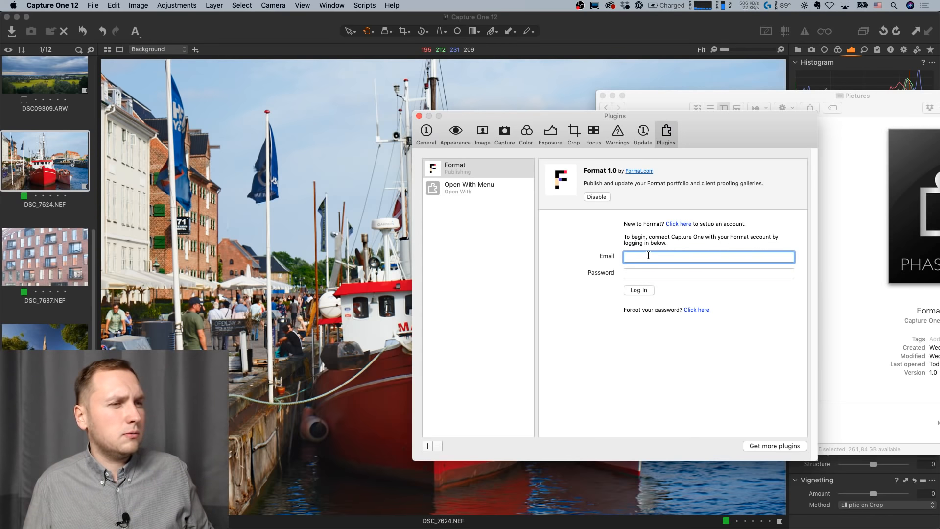
mouse_move(4, 221)
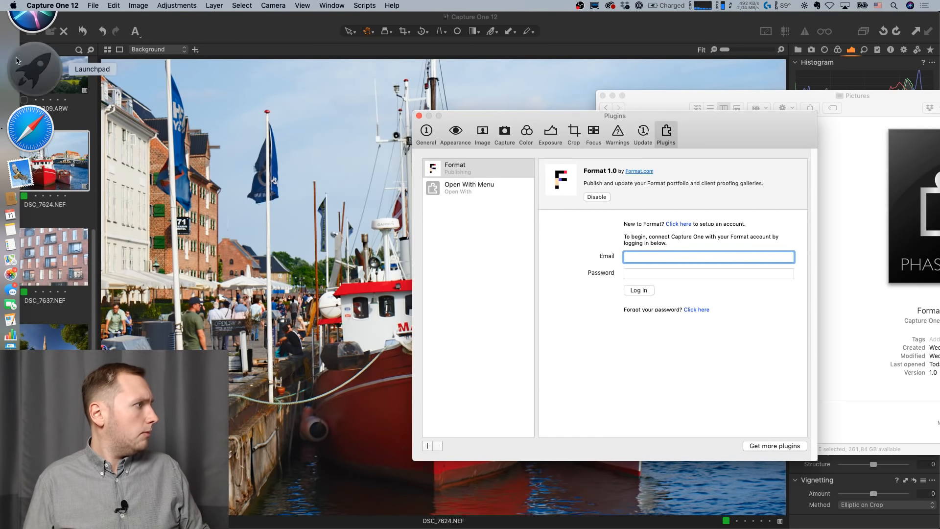
left_click(16, 60)
scroll(227, 186, "up", 1)
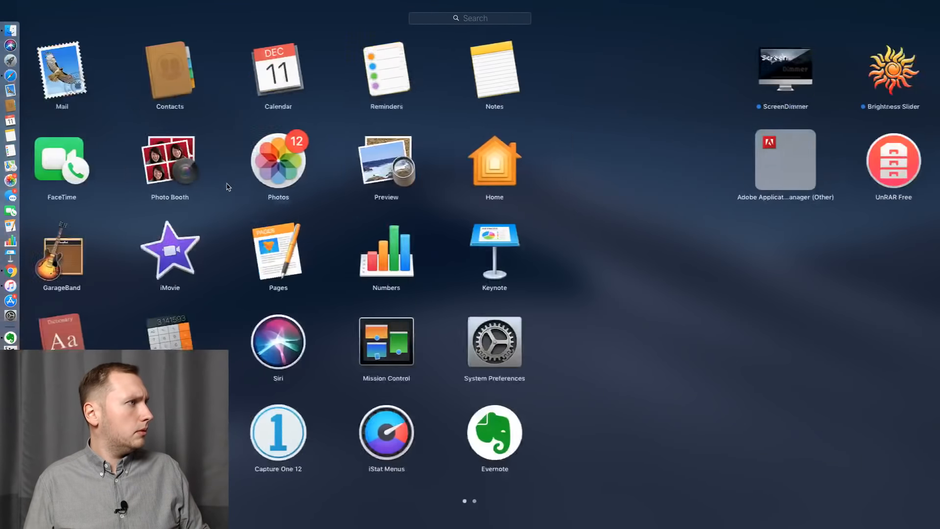
left_click(257, 430)
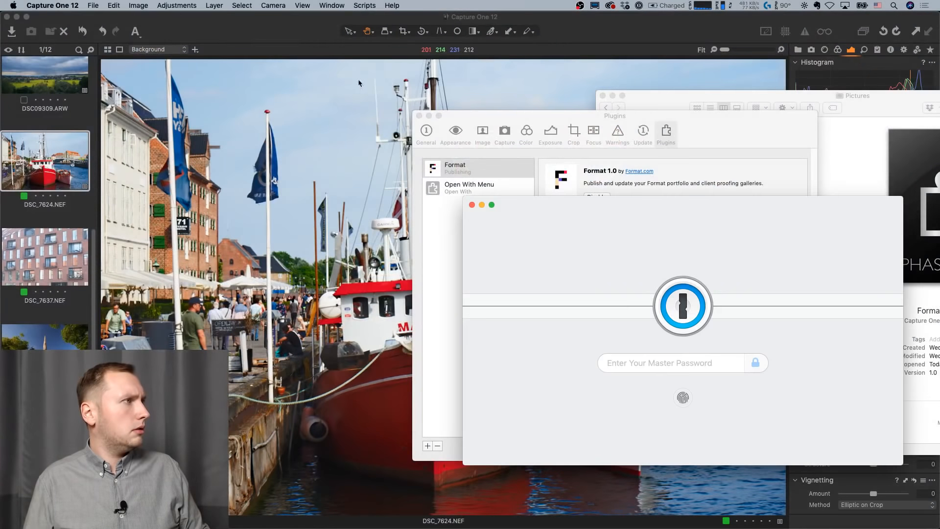
left_click_drag(539, 202, 788, 230)
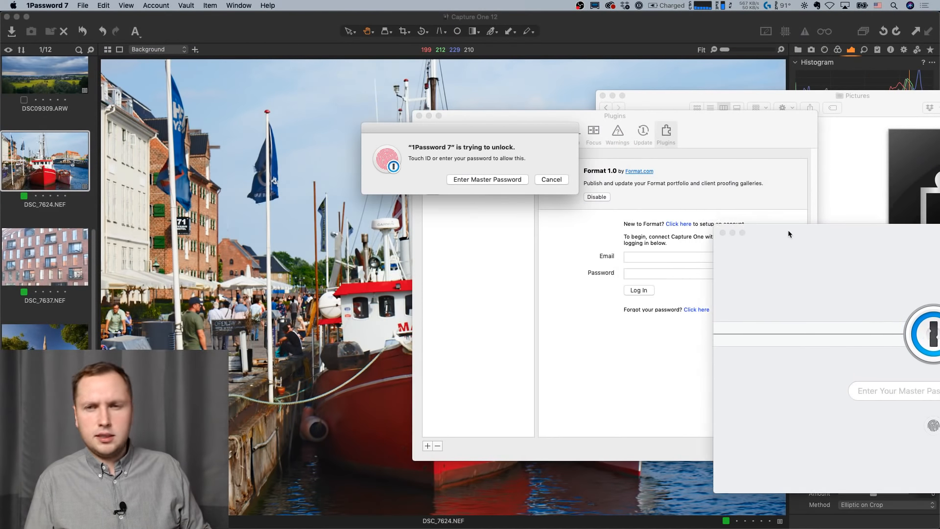
key("super+w")
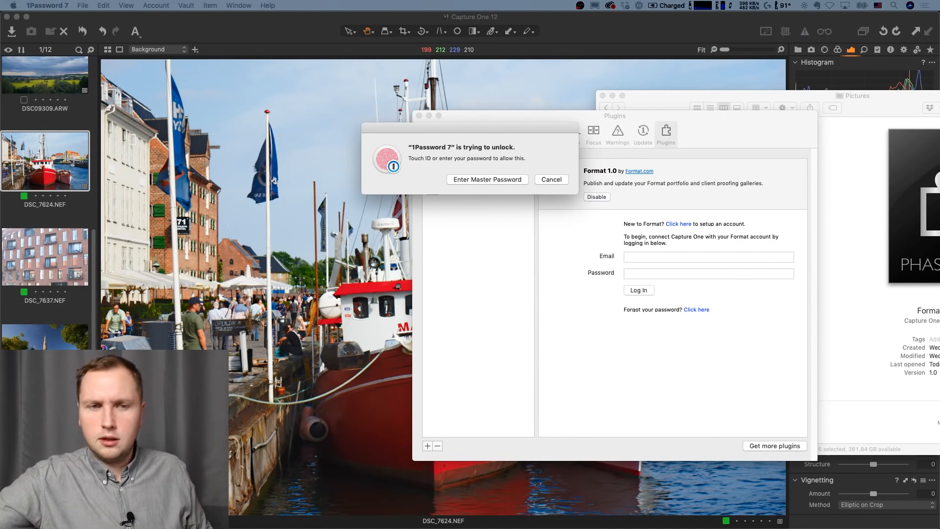
key("Escape")
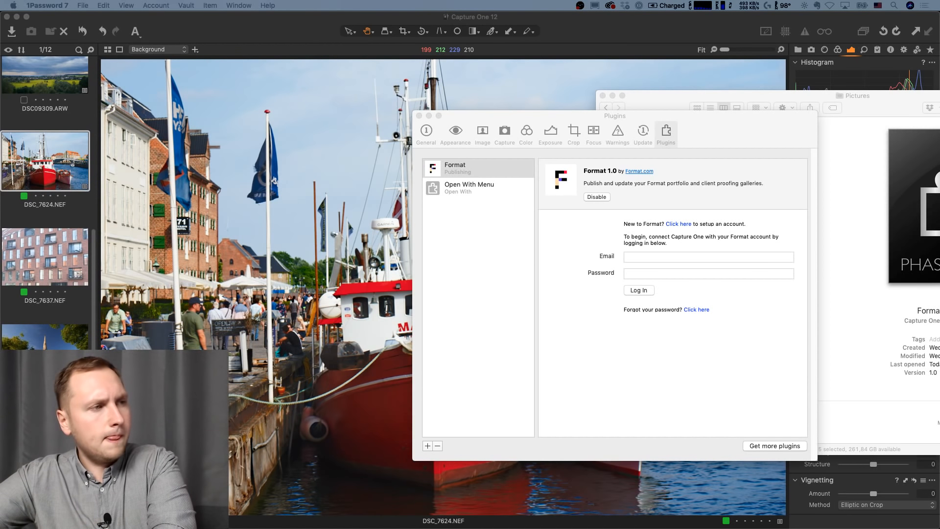
Switch to Safari showing the Format Publisher help page and close the browser window.
left_click(693, 258)
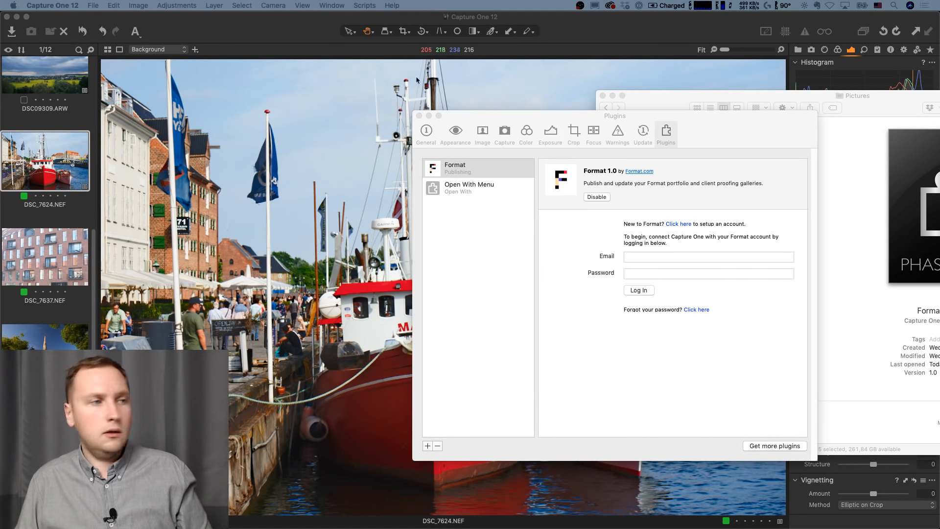
mouse_move(1, 142)
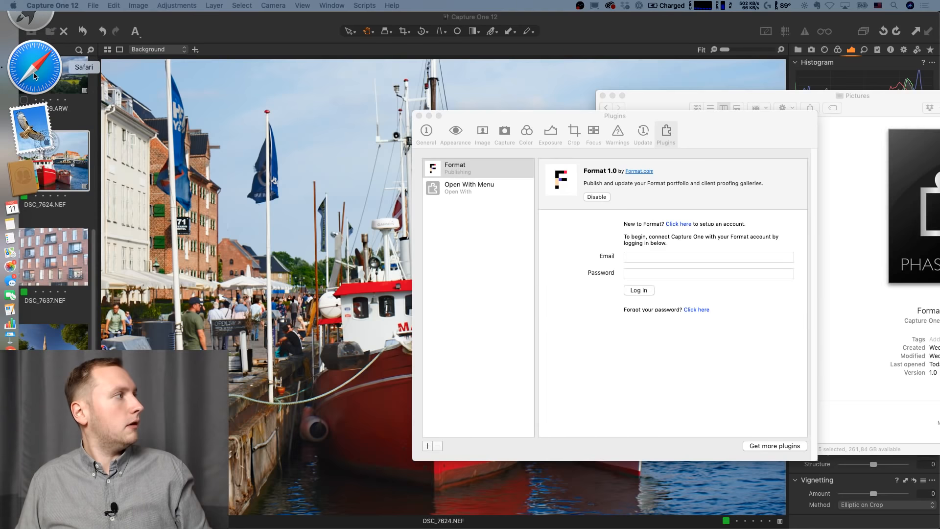
left_click(34, 76)
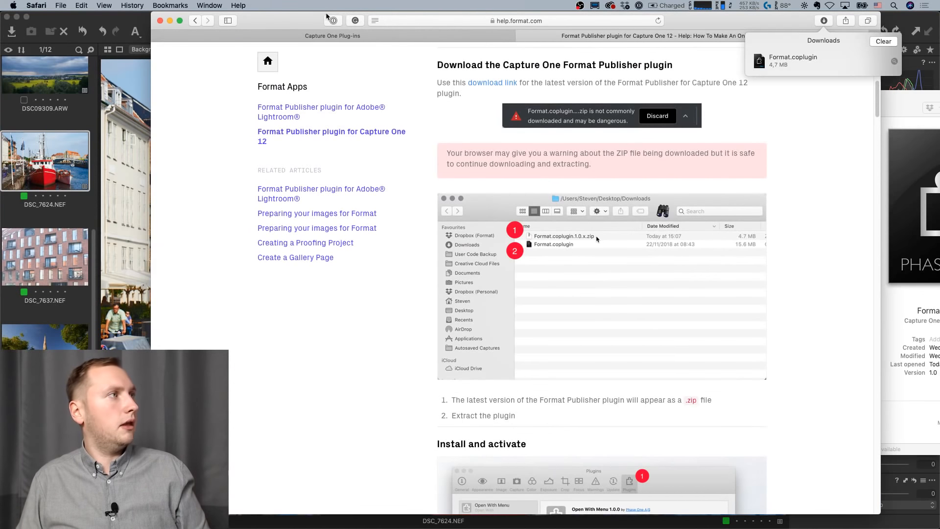
key("super+w")
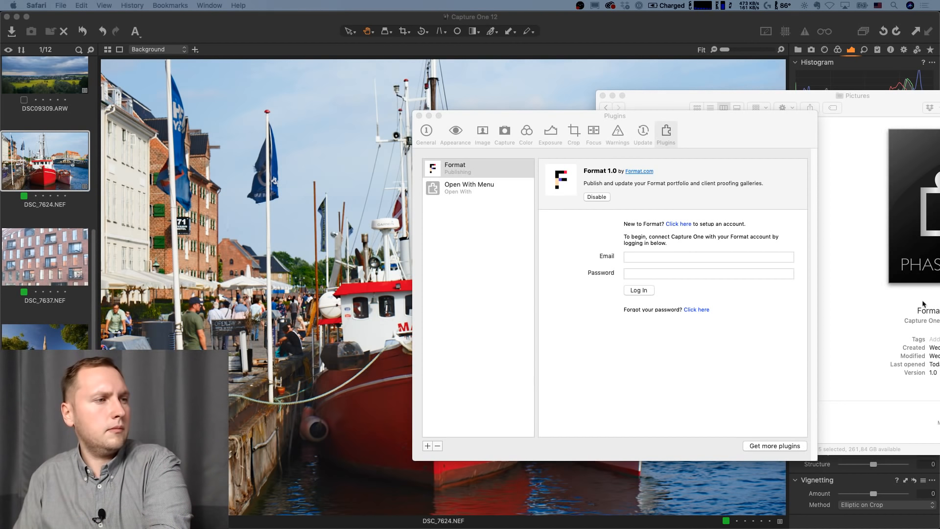
Activate the Format plugin's password field, then close the preferences and return to the main Capture One window.
left_click(740, 273)
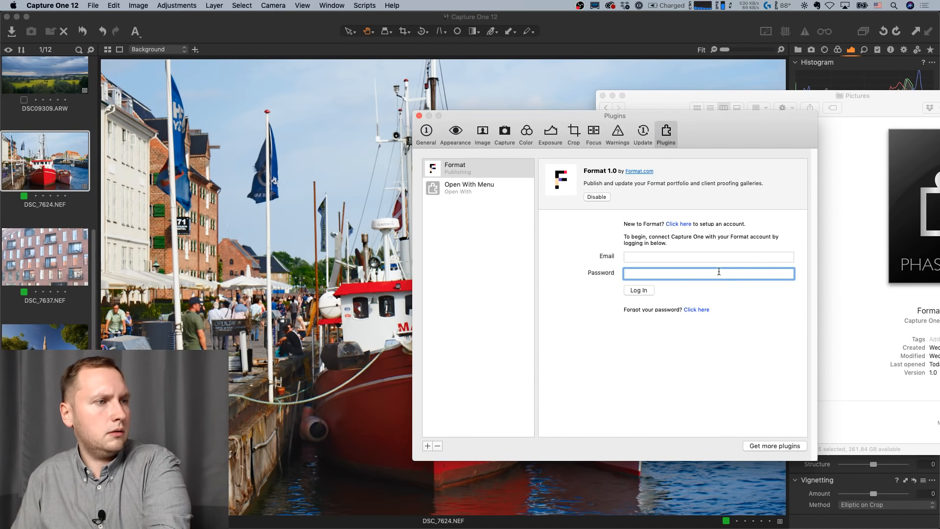
right_click(719, 271)
left_click(658, 339)
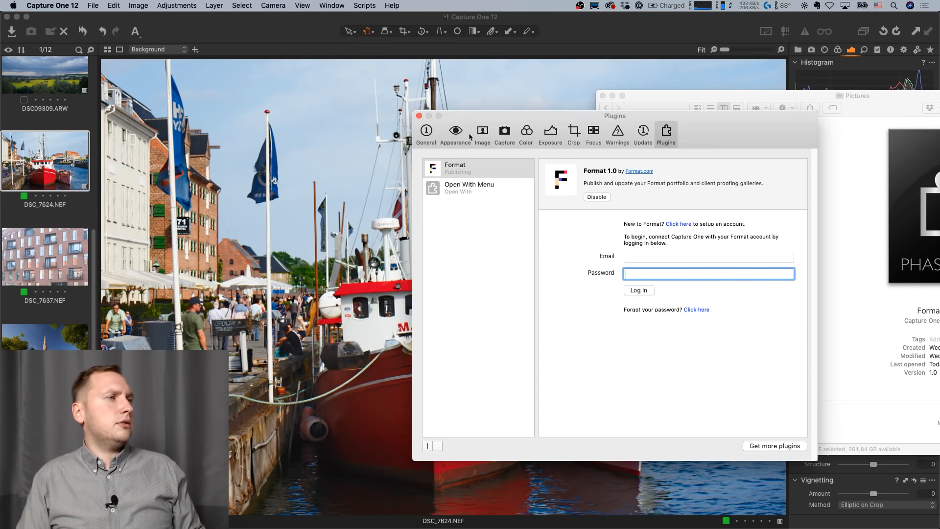
left_click(420, 115)
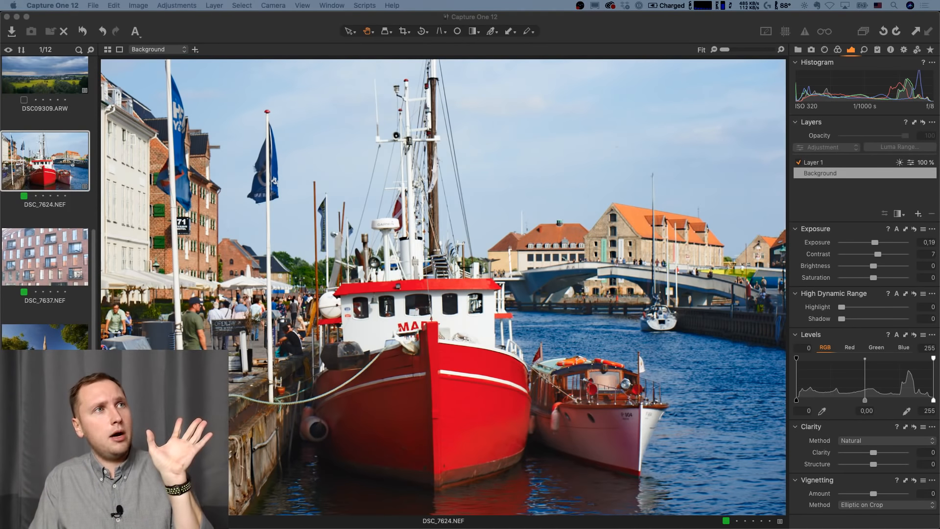
left_click(624, 38)
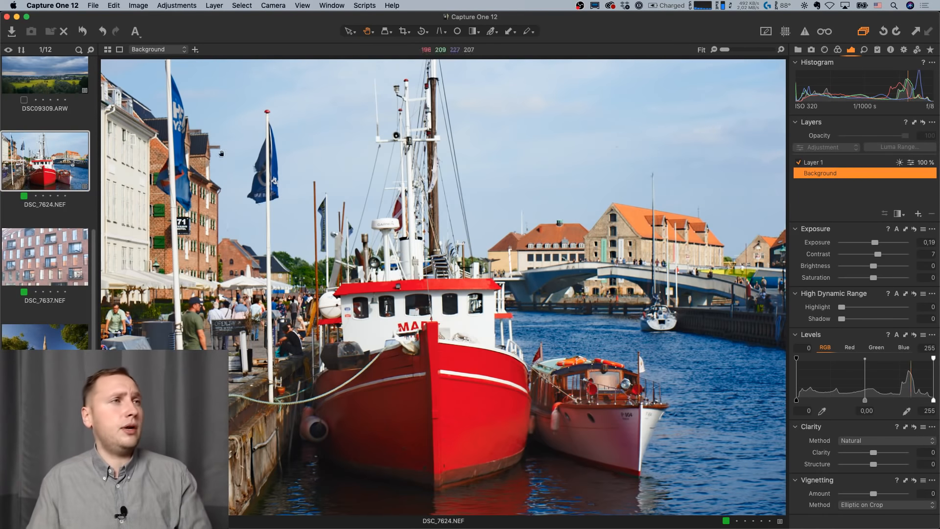
Switch to Google Chrome, move its window higher on the screen and open alexonraw.com.
mouse_move(2, 259)
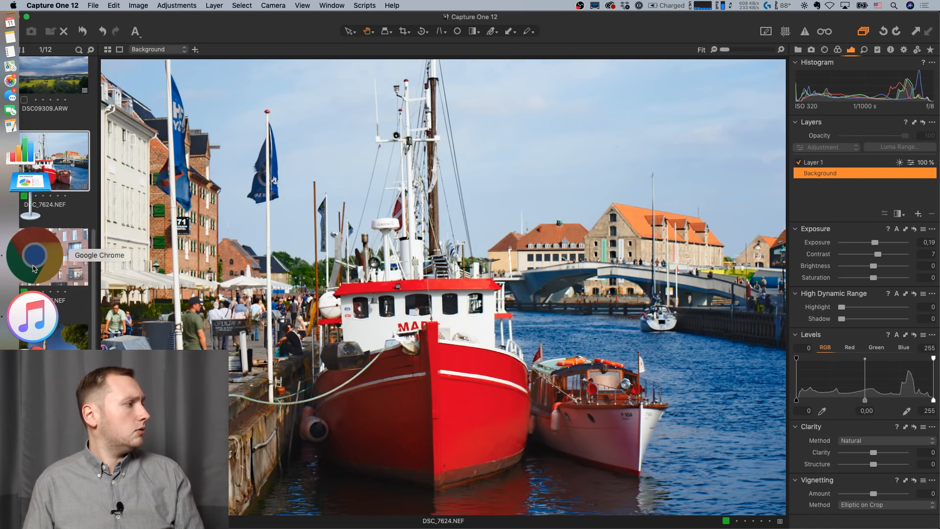
left_click(29, 259)
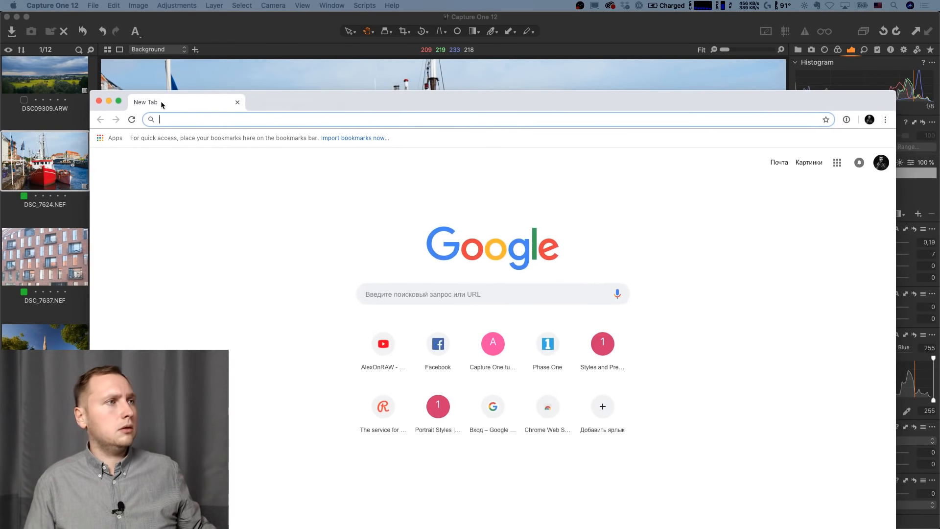
left_click_drag(162, 104, 158, 75)
type("alexonraw.com")
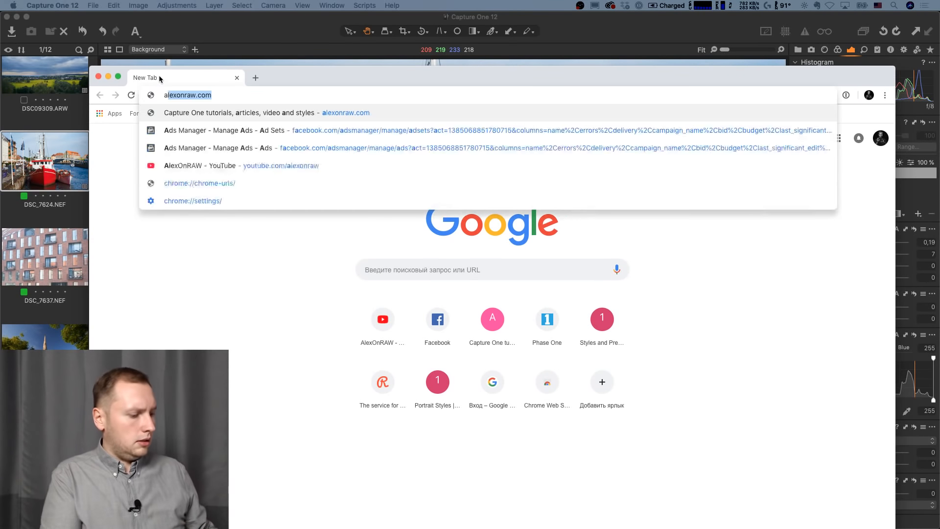
key("Return")
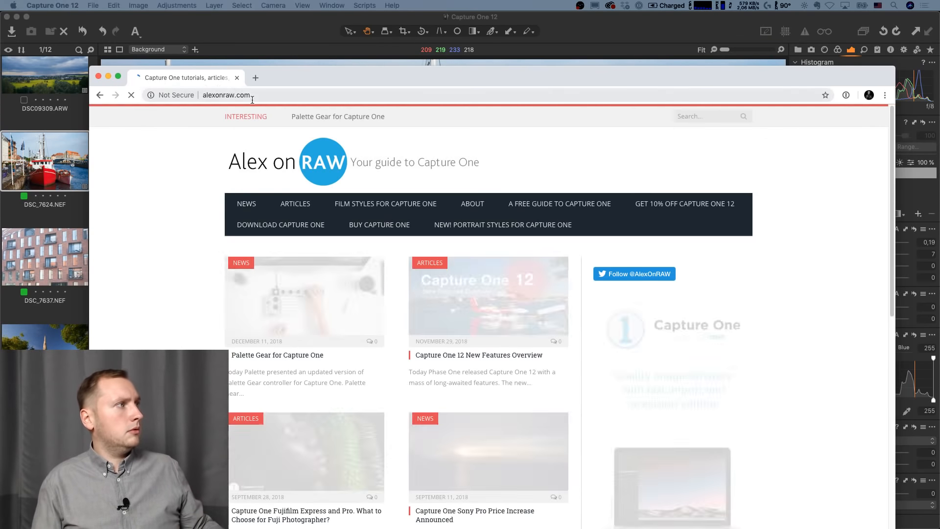
Show the newsletter page at alexonraw.com/newsletter with the whole browser window in view, then minimize Chrome.
left_click(264, 94)
left_click(263, 94)
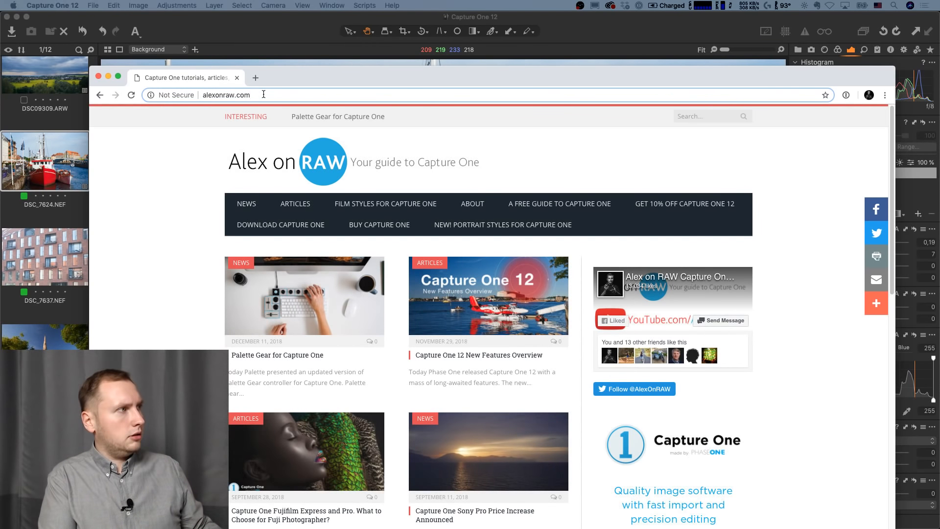
type("/news")
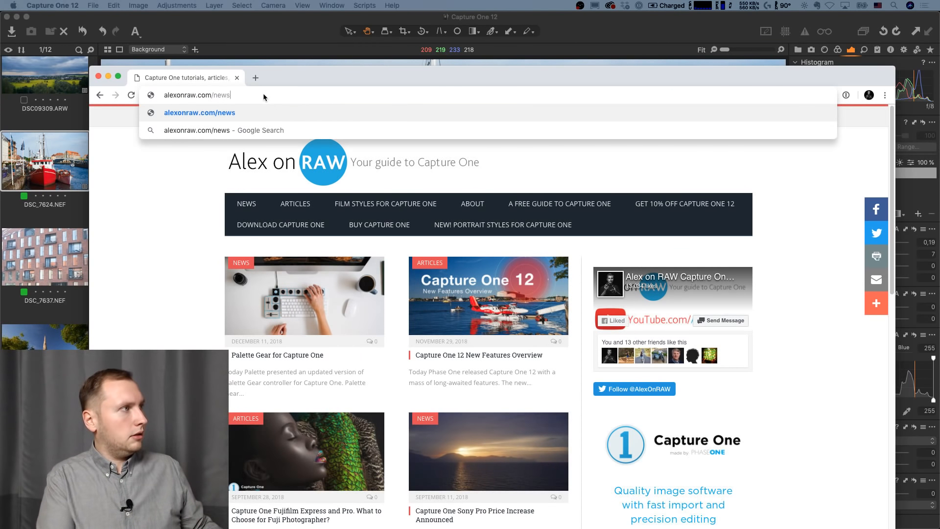
type("letter")
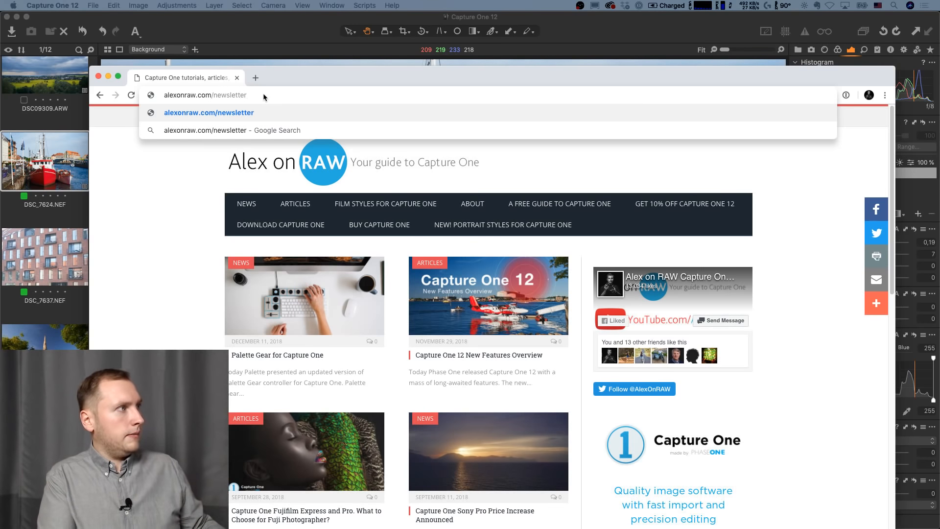
key("Return")
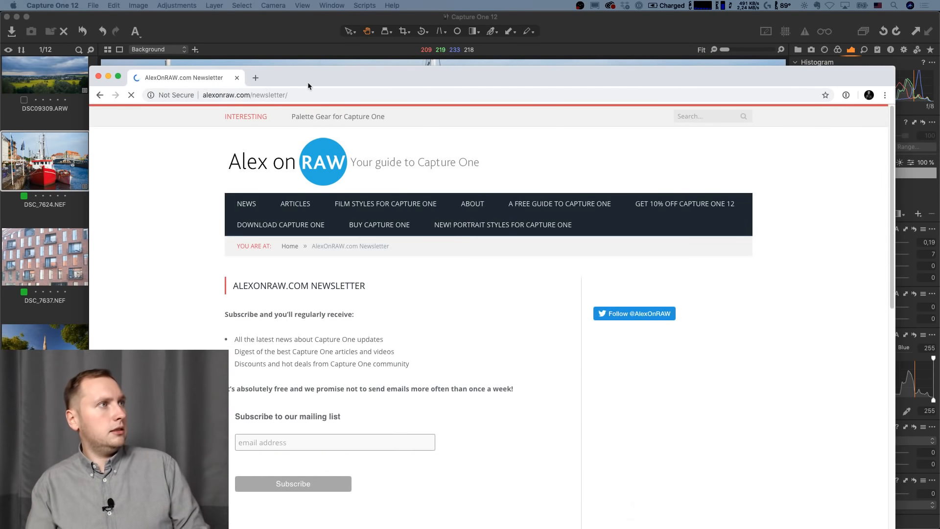
left_click_drag(369, 78, 337, 3)
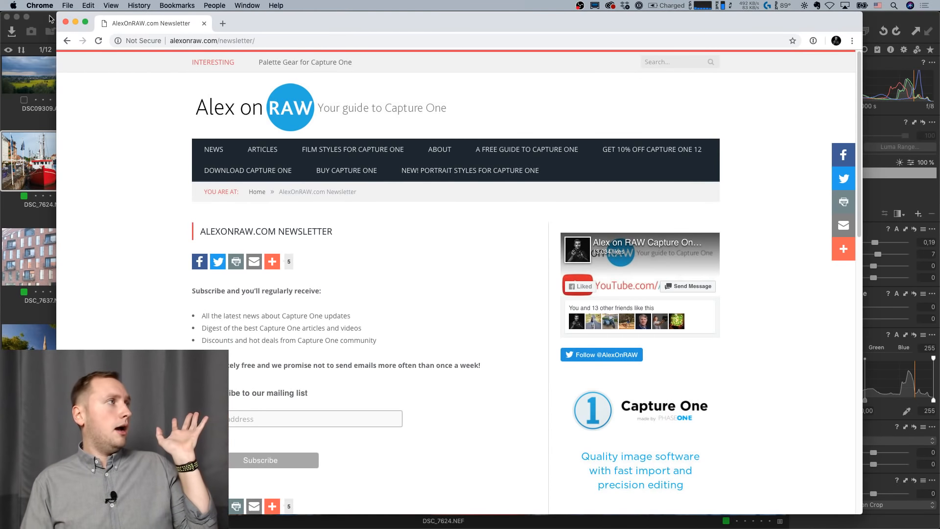
left_click(75, 22)
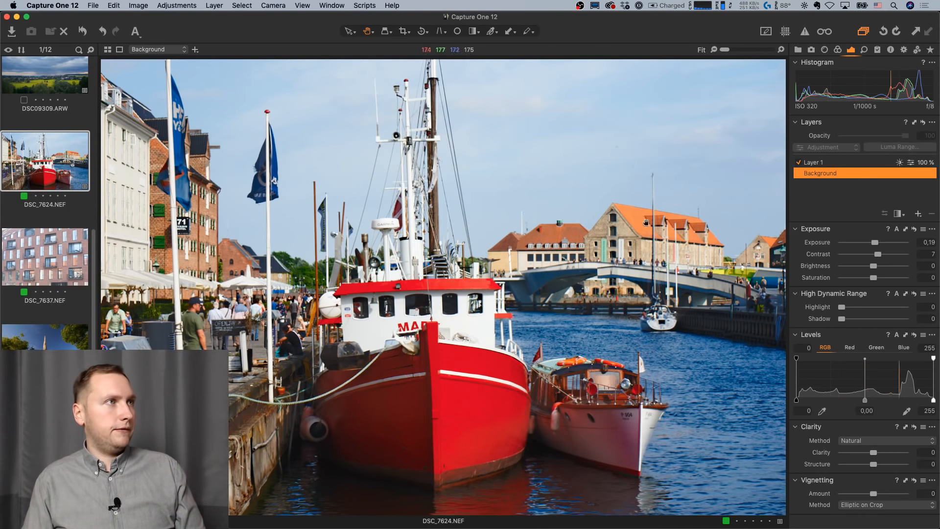
Check which applications are offered for opening DSC_7624.NEF, then dismiss the choices without opening the image.
right_click(34, 167)
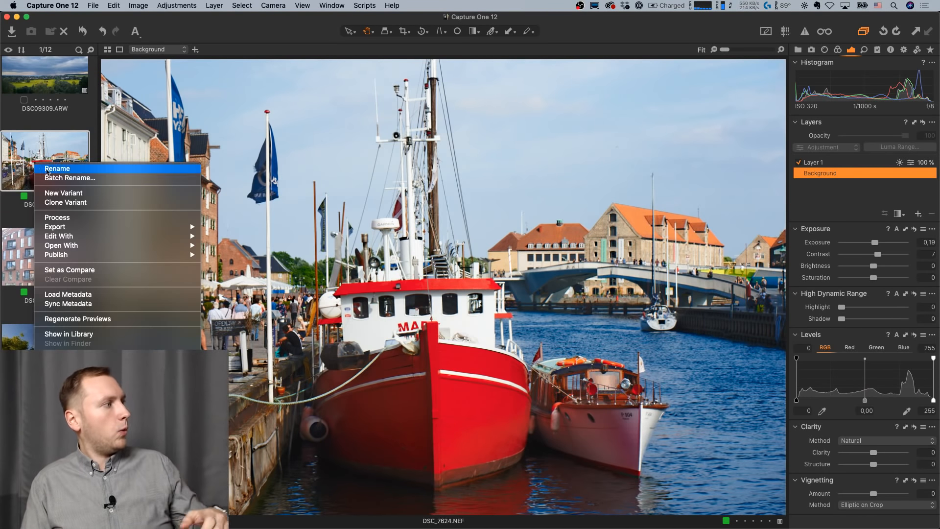
mouse_move(117, 237)
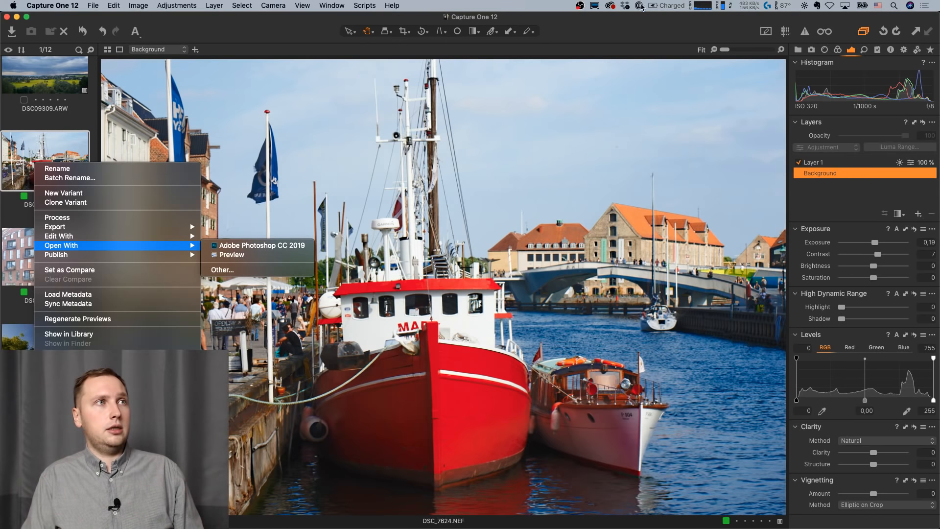
left_click(643, 24)
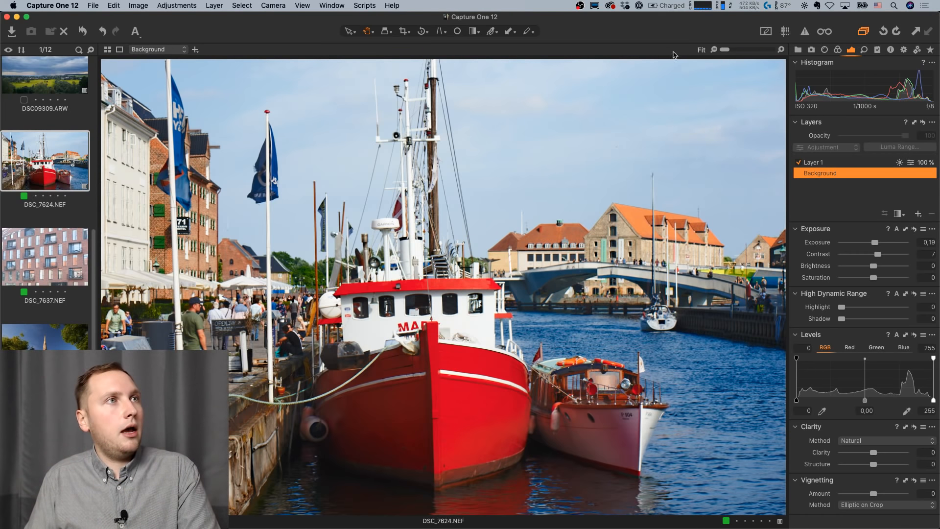
Browse the user styles available in Styles and Presets, going back towards the start of the list.
left_click(878, 50)
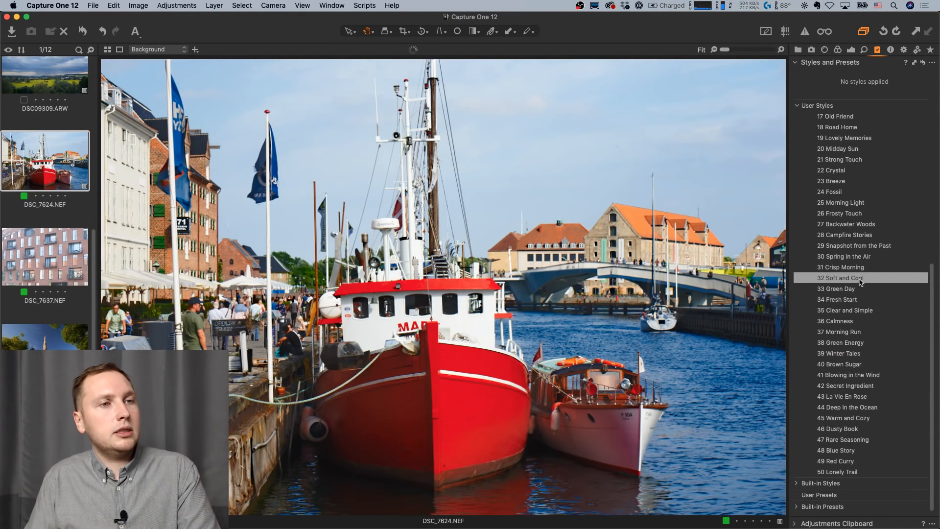
scroll(852, 196, "up", 5)
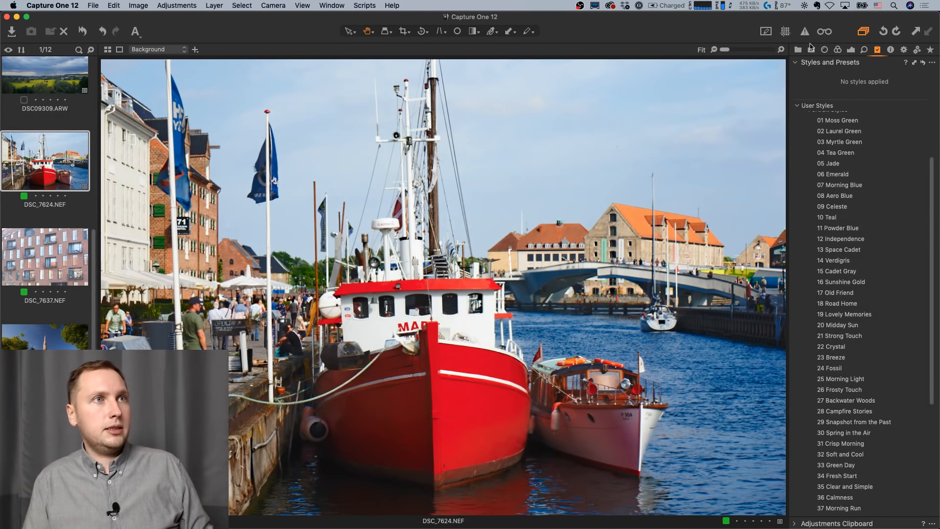
Open the 6. Fujifilm Film Simulation collection, view DSCF0319.RAF and show its Base Characteristics.
left_click(800, 50)
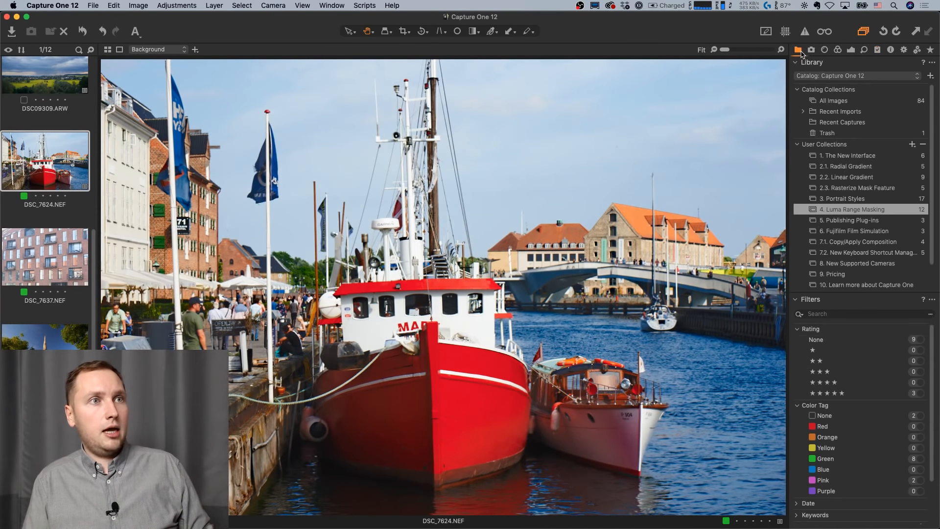
left_click(873, 234)
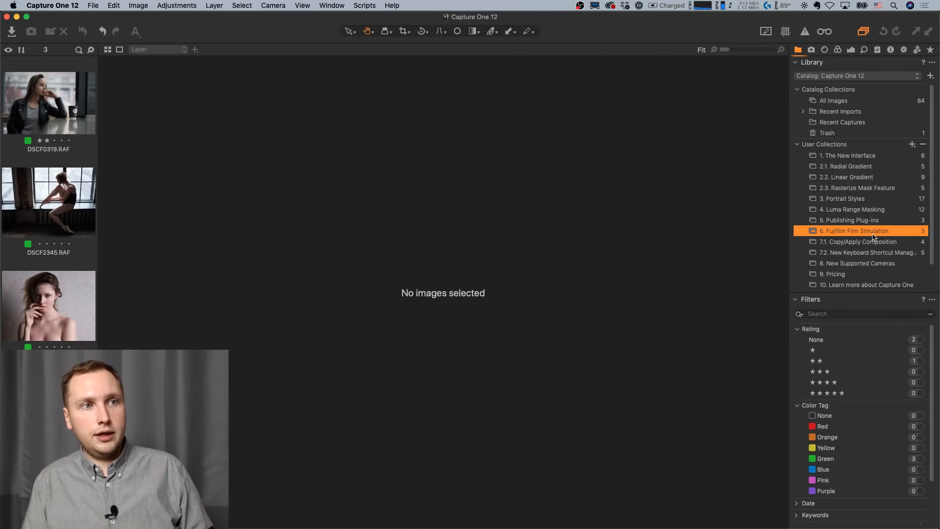
key("Right")
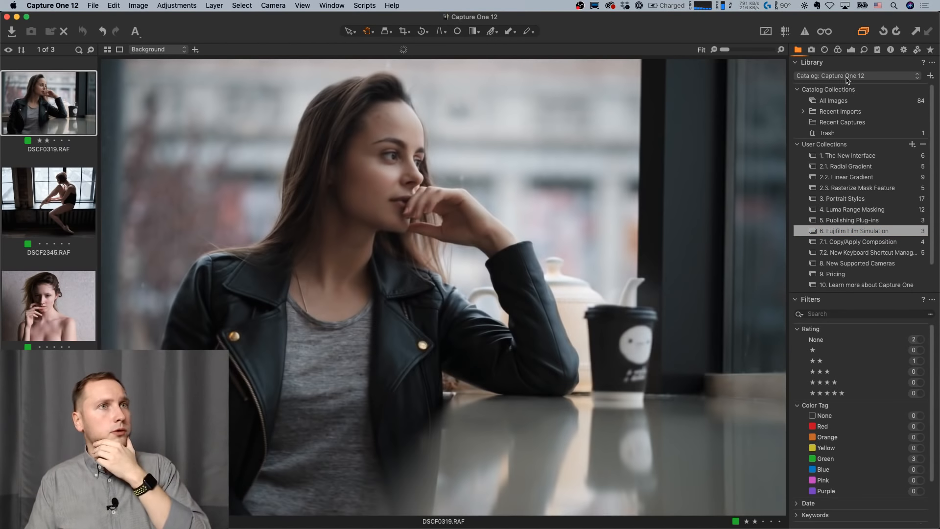
left_click(852, 50)
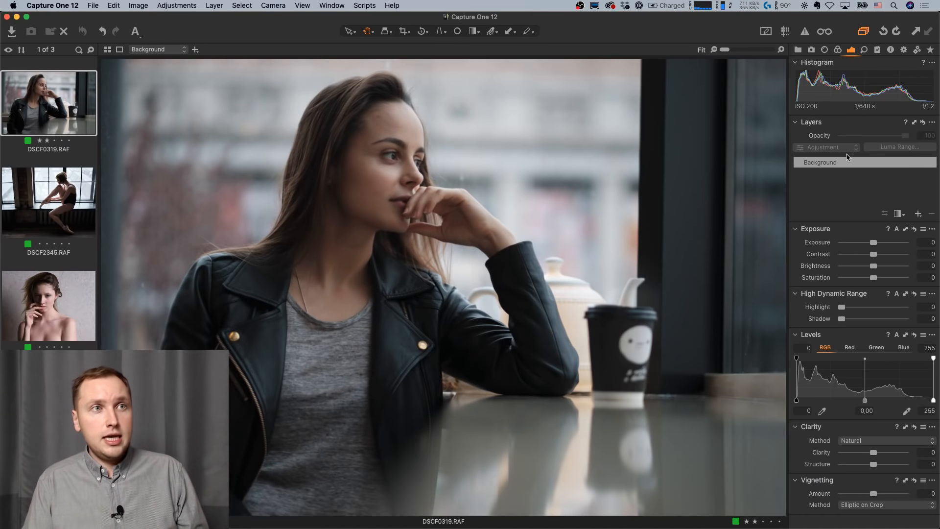
left_click(838, 51)
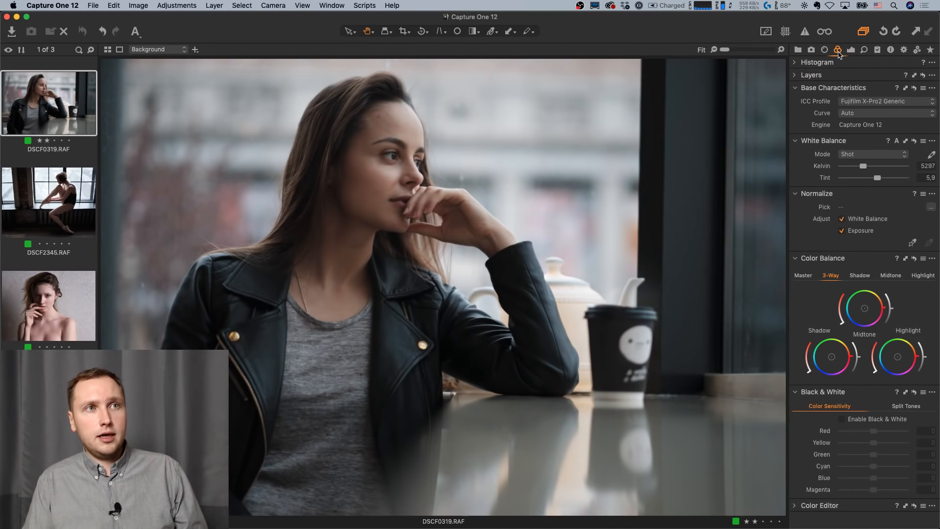
Preview the Fujifilm film simulation curves on DSCF0319.RAF and set its curve to Fujifilm MONOCHROME +G FILTER.
left_click(868, 114)
left_click(864, 114)
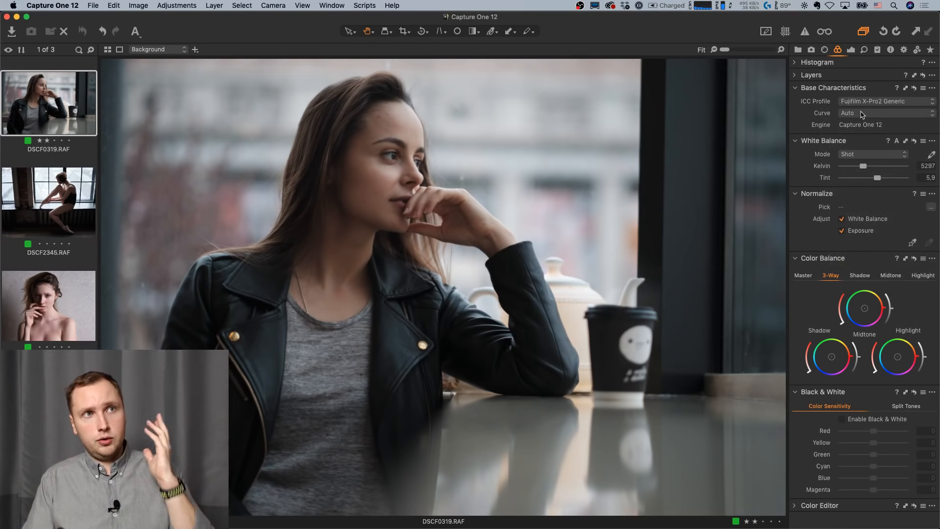
left_click(864, 115)
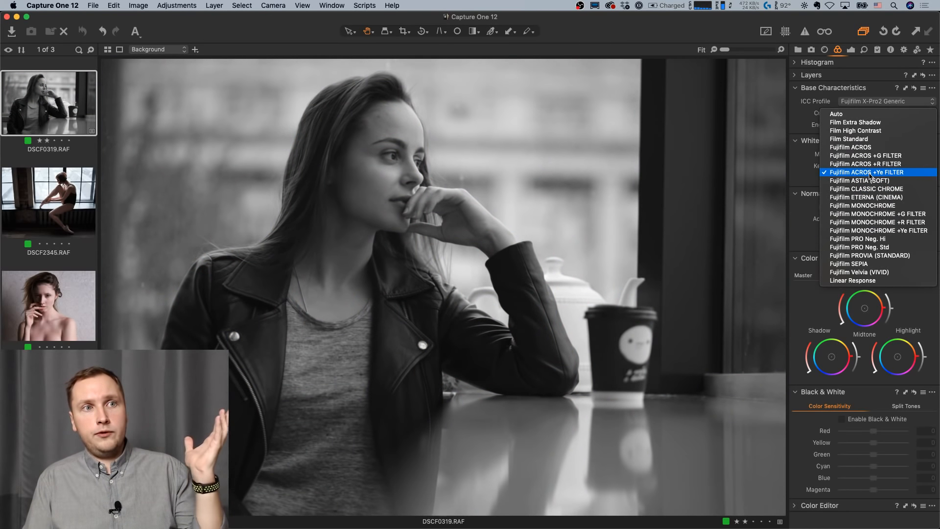
left_click(857, 113)
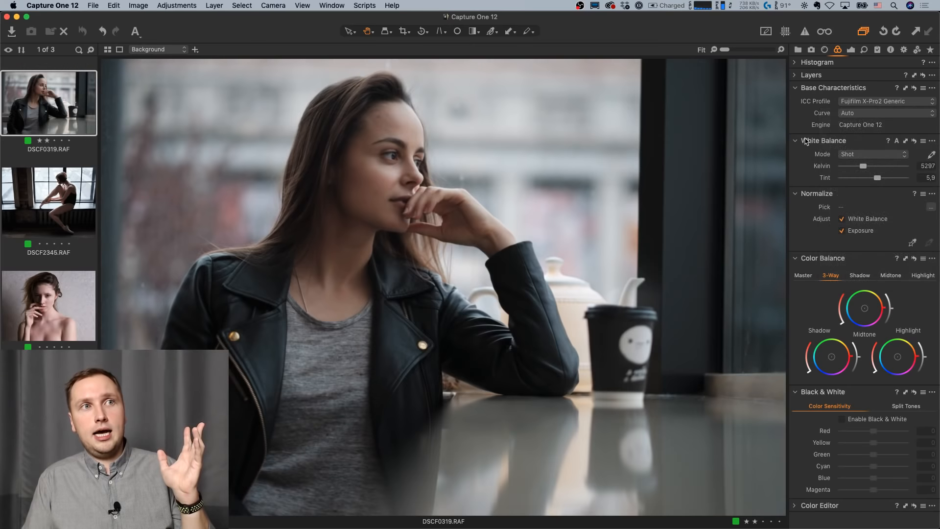
left_click(858, 114)
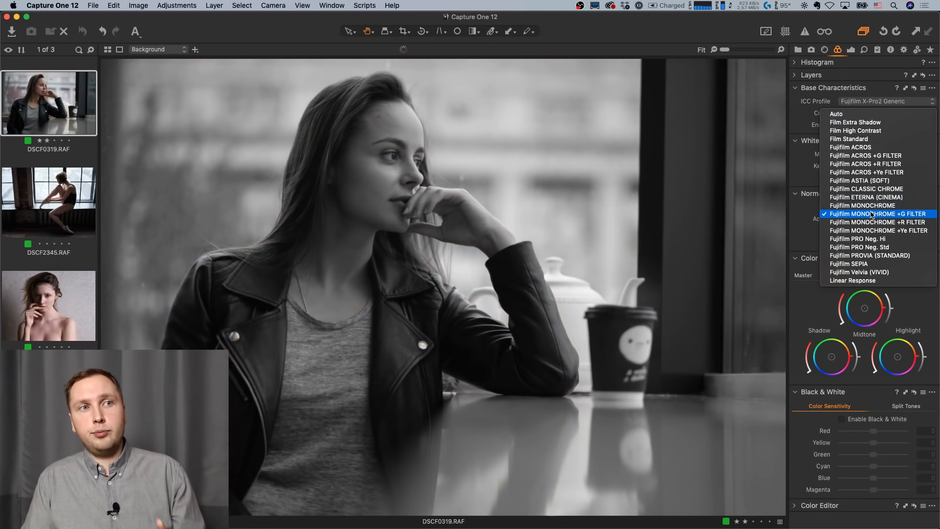
left_click(871, 214)
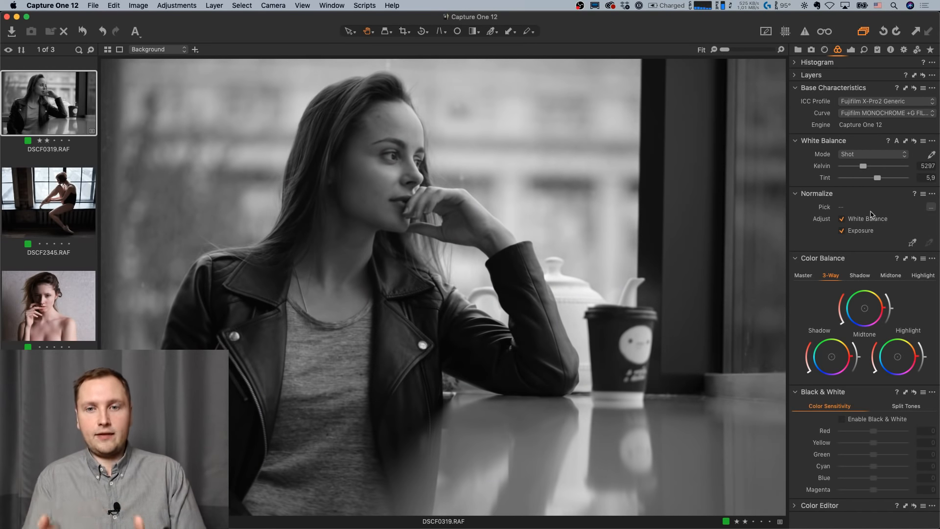
Select DSCF4050.RAF and set its curve to Fujifilm Velvia (VIVID).
mouse_move(2, 274)
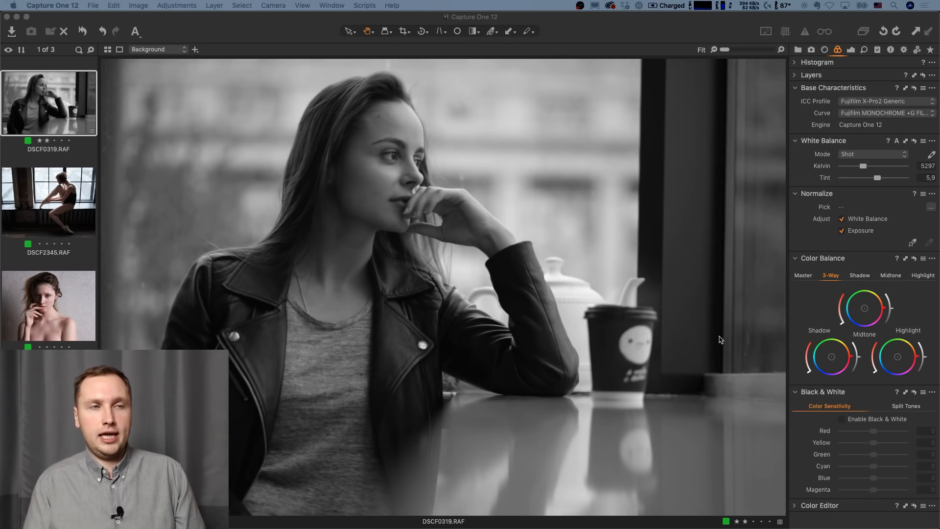
left_click(74, 284)
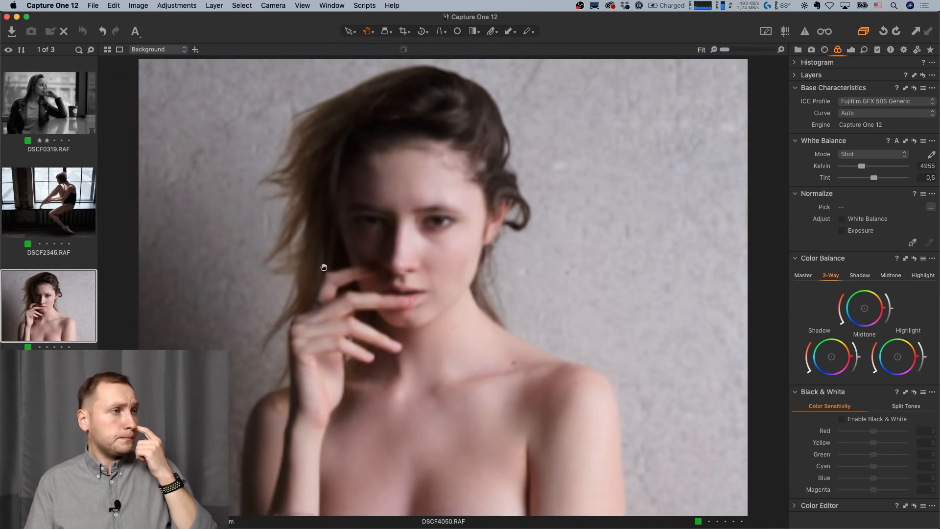
left_click(893, 116)
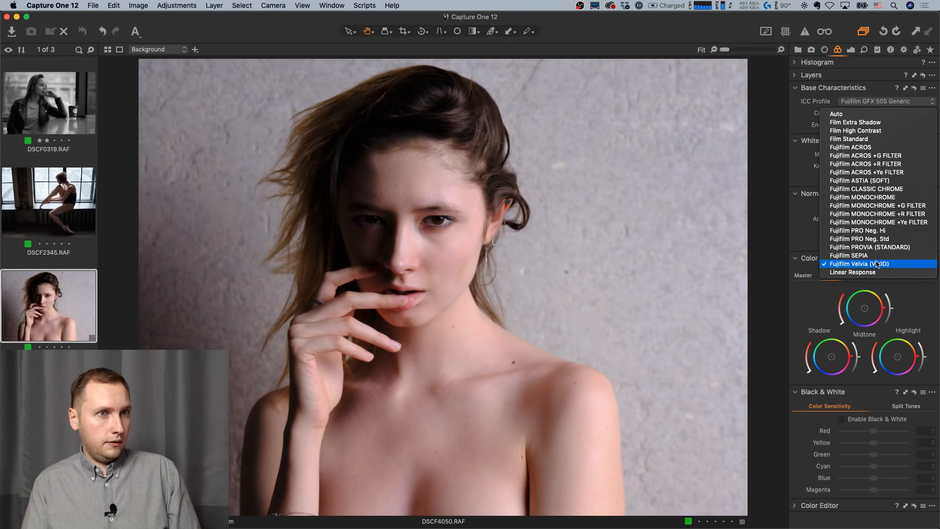
left_click(879, 264)
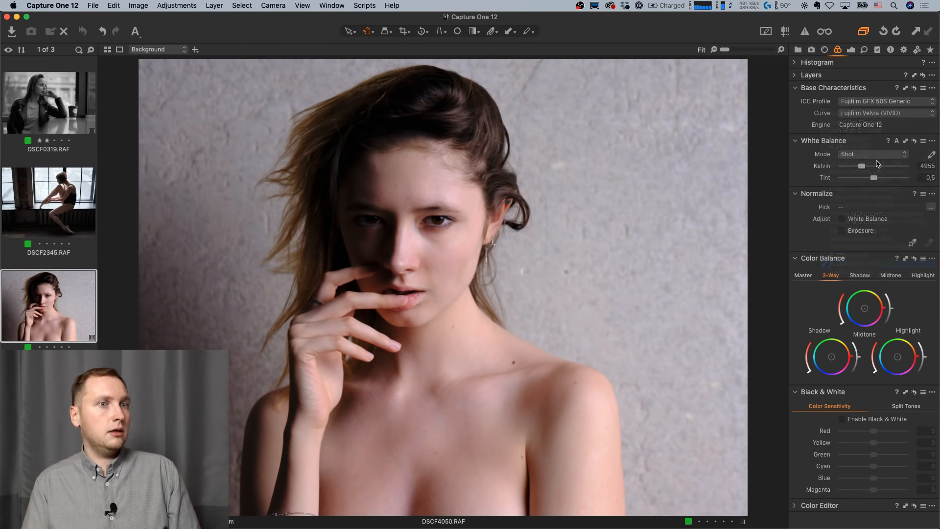
Adjust DSCF4050.RAF to Exposure 0.1, Contrast 11, Highlight 66 and Shadow 34.
left_click(851, 50)
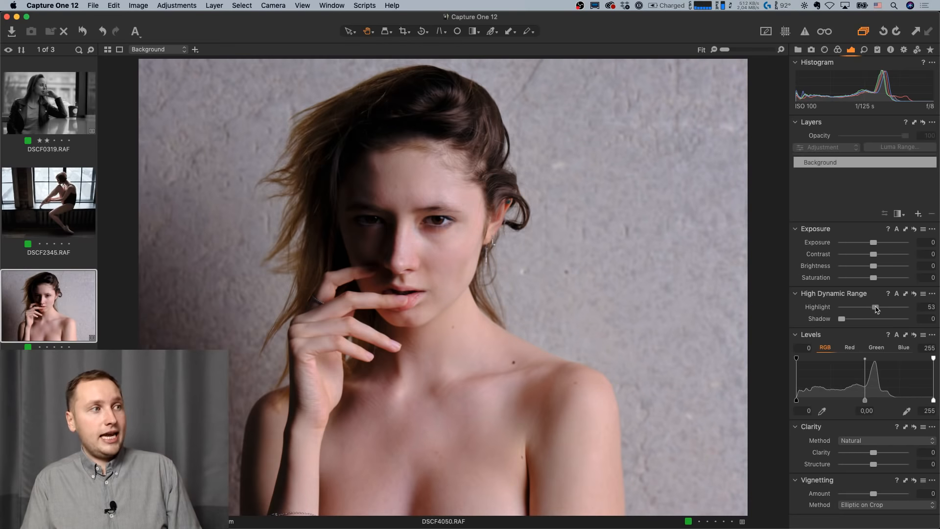
left_click_drag(853, 320, 864, 321)
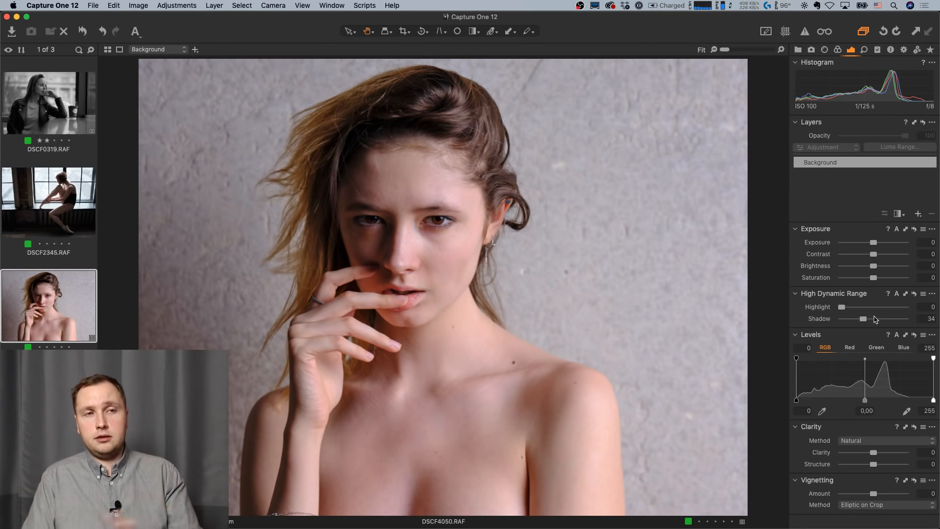
left_click_drag(873, 255, 877, 243)
left_click(884, 307)
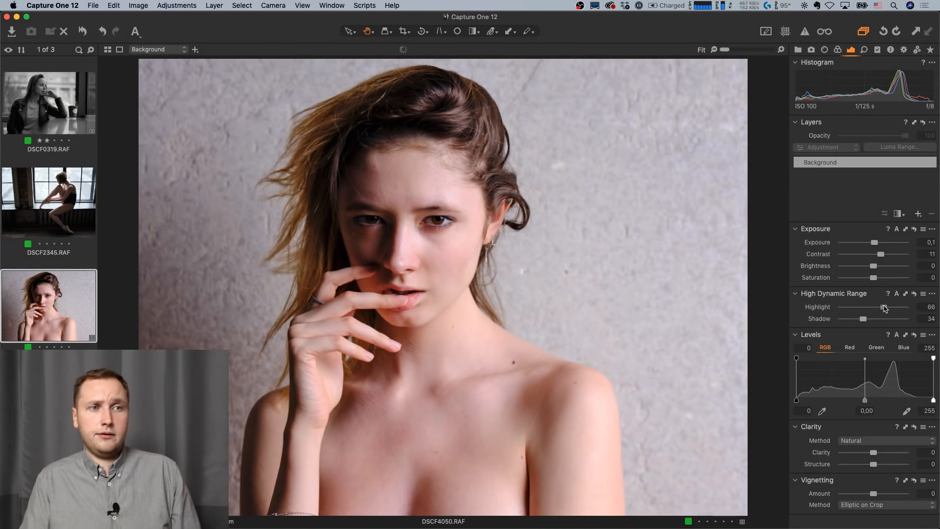
Expand the ICC profile choices to all camera makers and browse the Mamiya and Samsung profiles, keeping Fujifilm GFX 50S Generic.
left_click(838, 49)
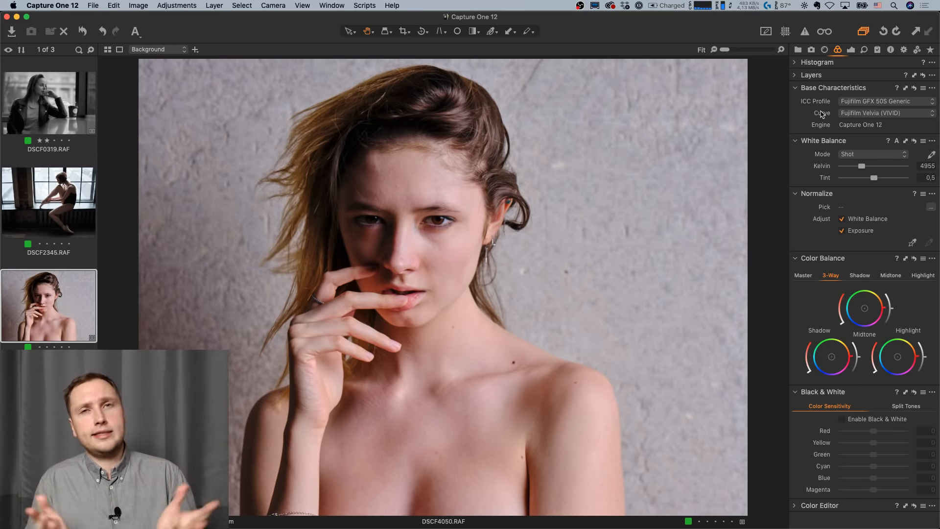
left_click(884, 101)
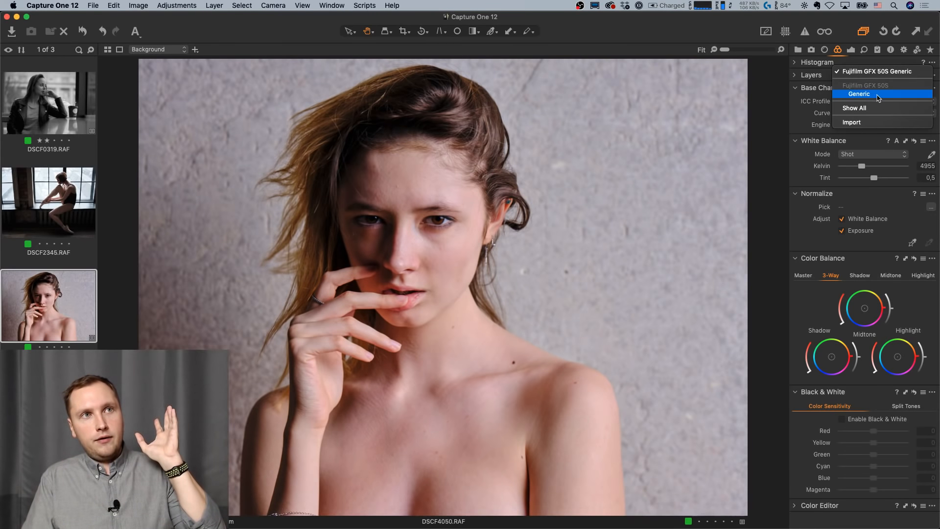
left_click(878, 108)
left_click(879, 103)
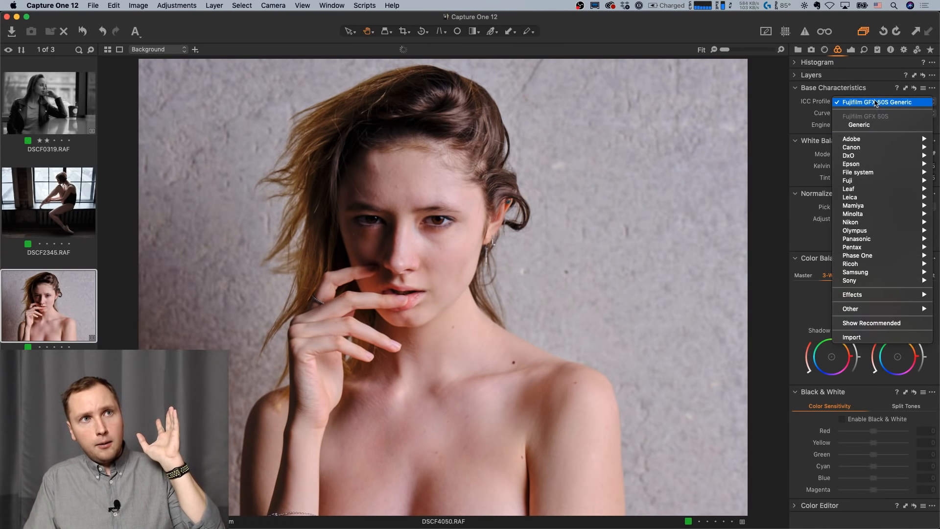
mouse_move(869, 190)
mouse_move(865, 206)
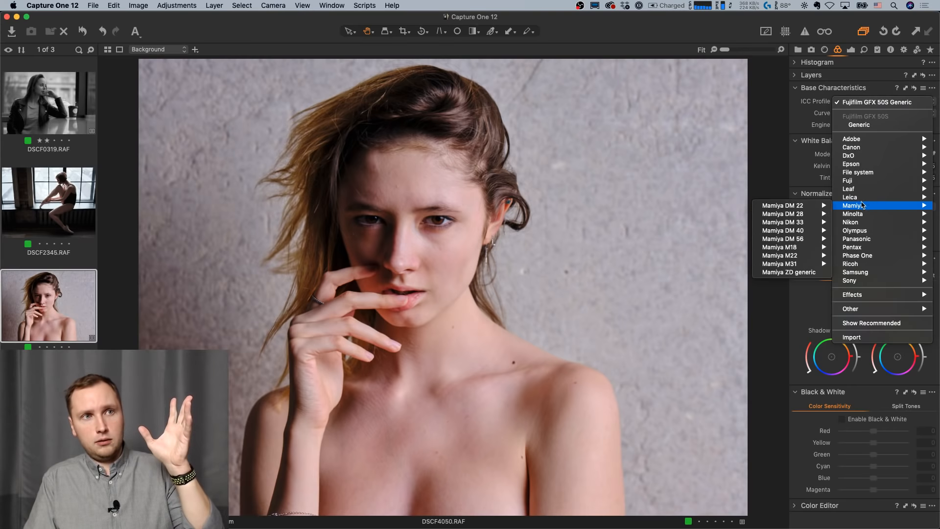
mouse_move(794, 214)
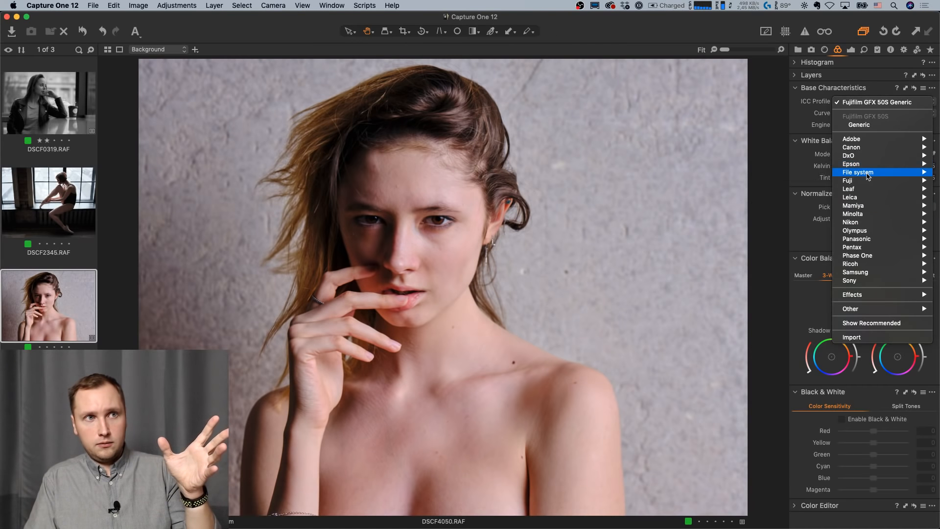
mouse_move(860, 276)
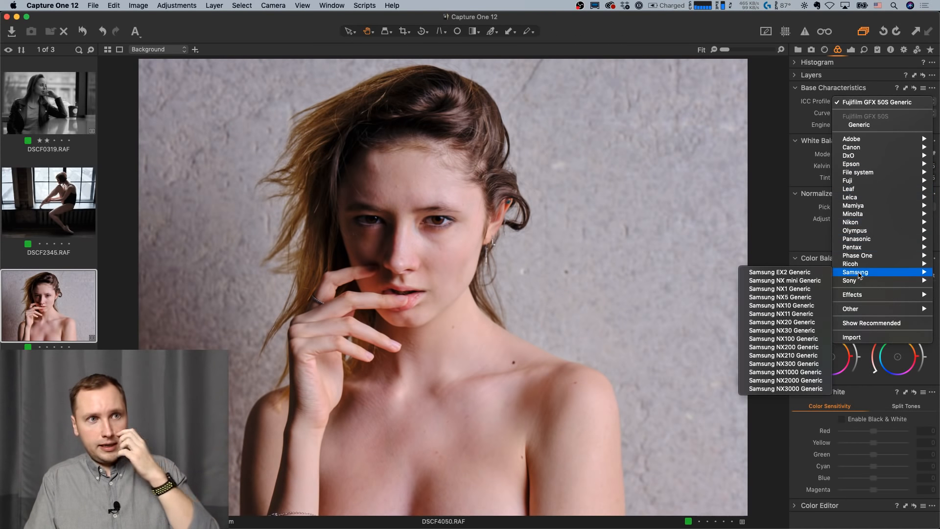
key("Escape")
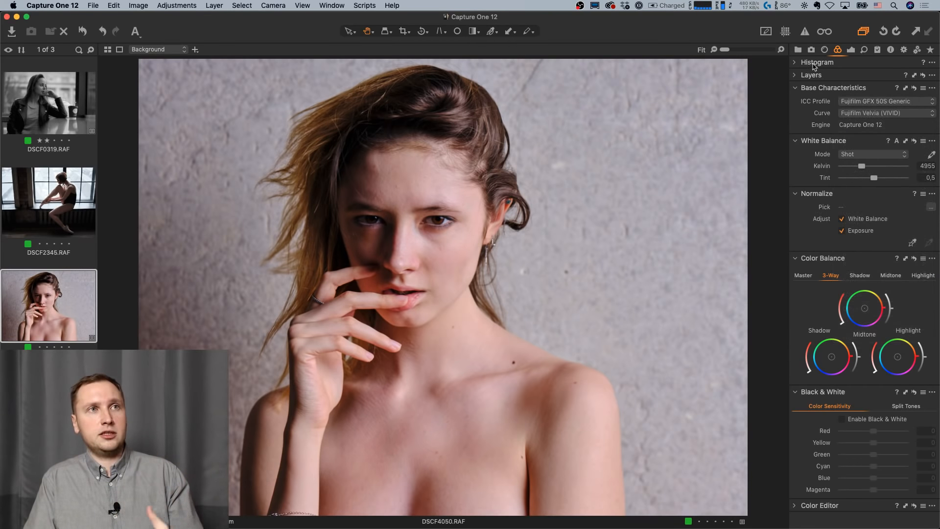
Open the 5. Publishing Plug-ins collection, select DSC_8629.NEF and show its Base Characteristics.
left_click(799, 49)
left_click(857, 220)
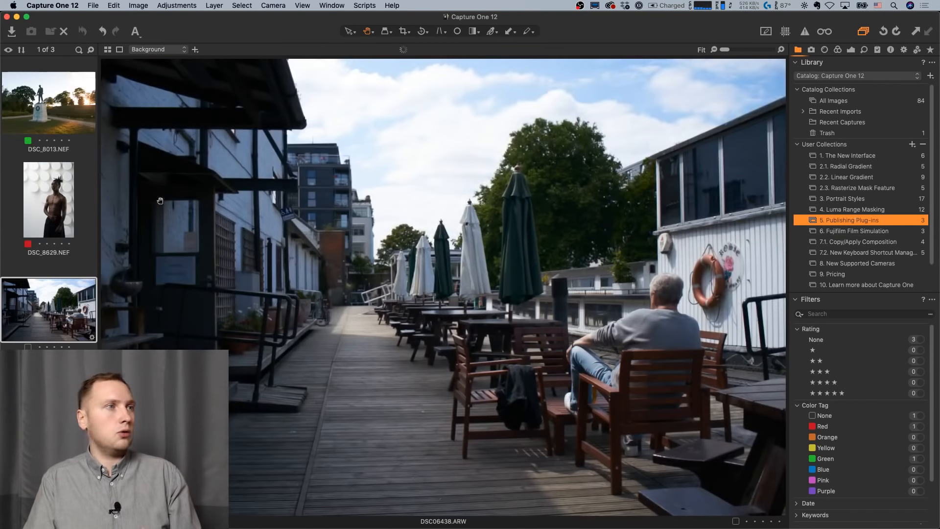
left_click(58, 213)
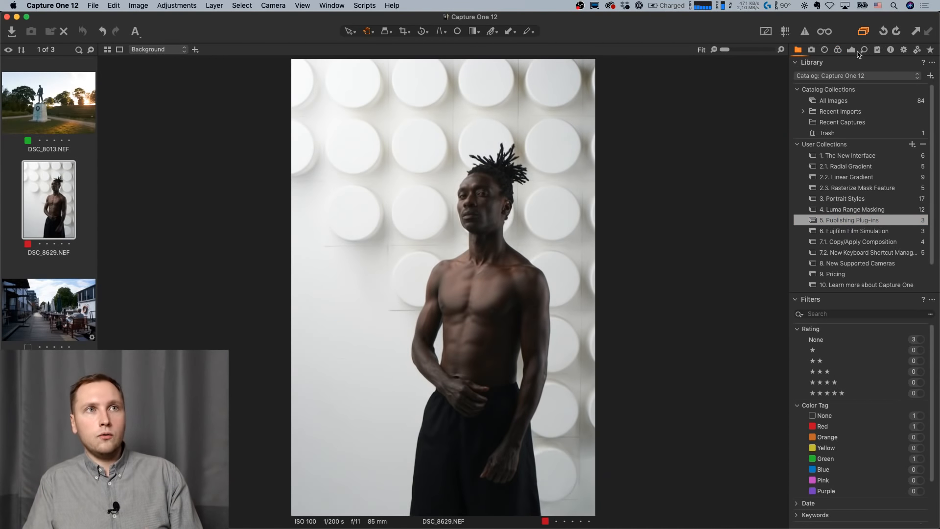
left_click(839, 50)
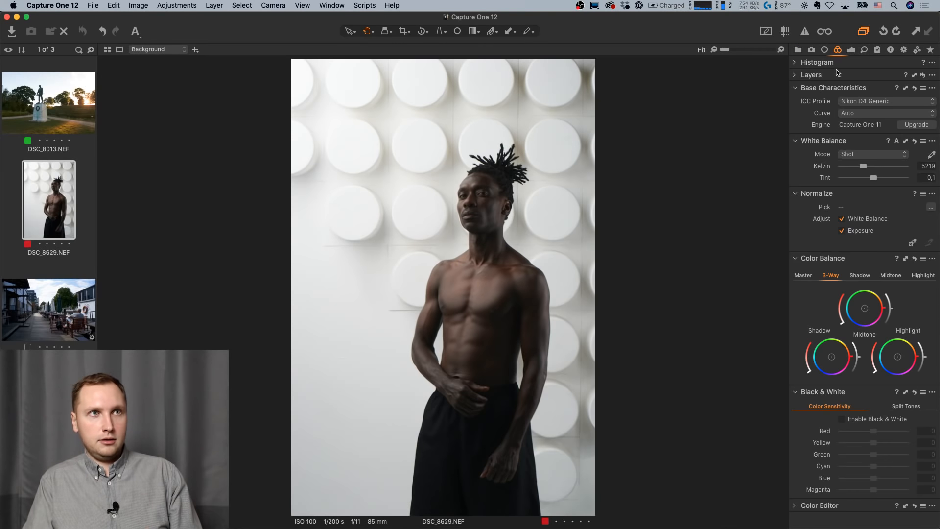
Set the ICC profile of DSC_8629.NEF to Fujifilm X-T3 Generic and check which curves are offered, leaving the curve on Auto.
left_click(865, 102)
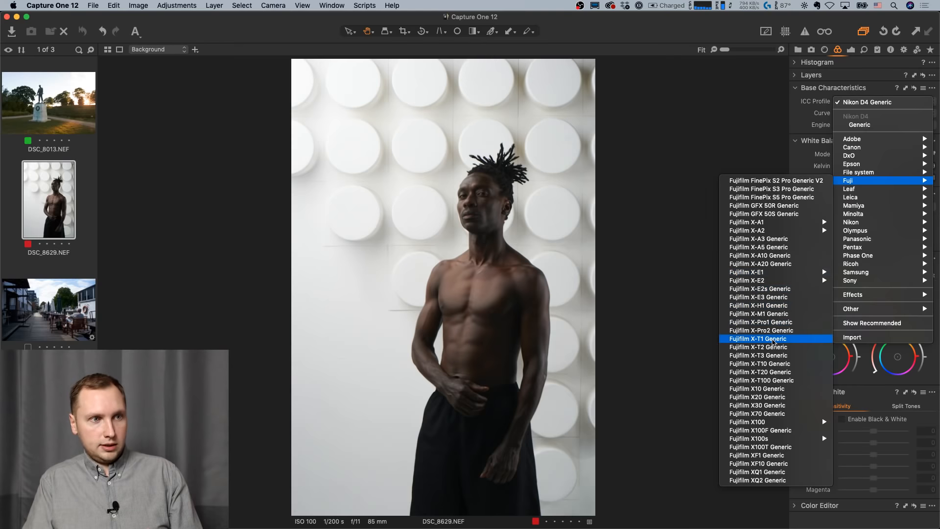
left_click(780, 357)
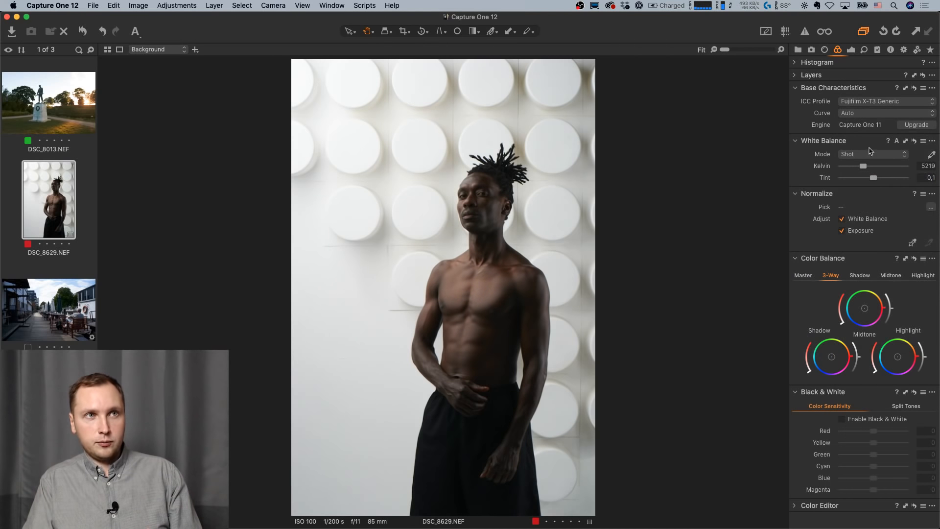
left_click(863, 116)
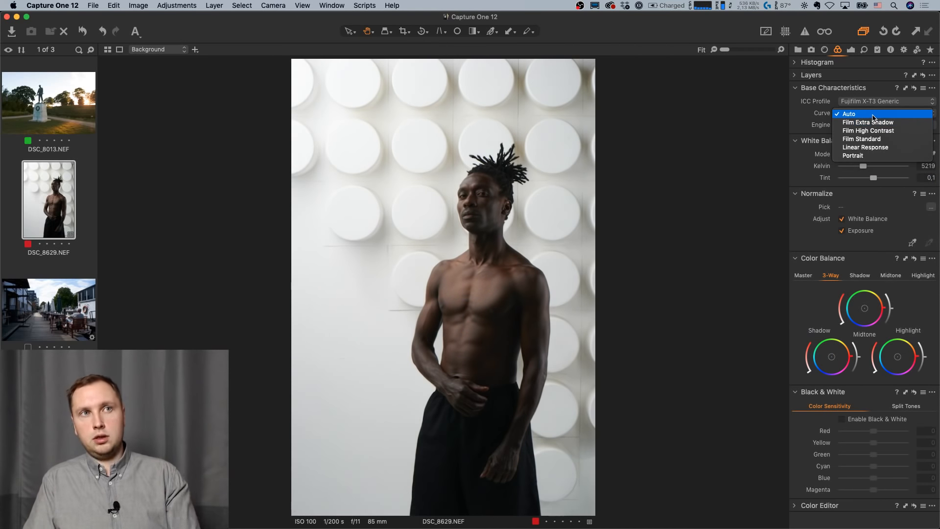
left_click(803, 117)
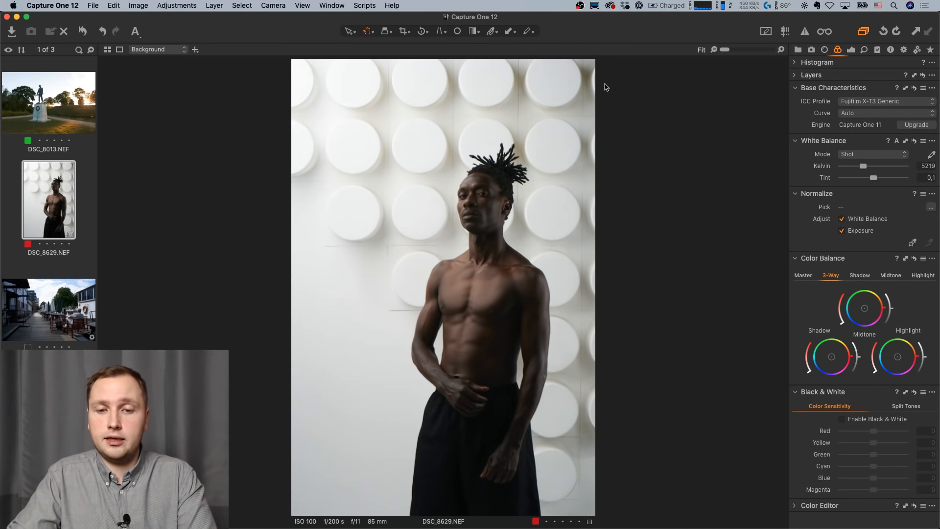
Open the 7.1. Copy/Apply Composition collection, view DSC_8629.NEF and show its exposure tools.
left_click(798, 49)
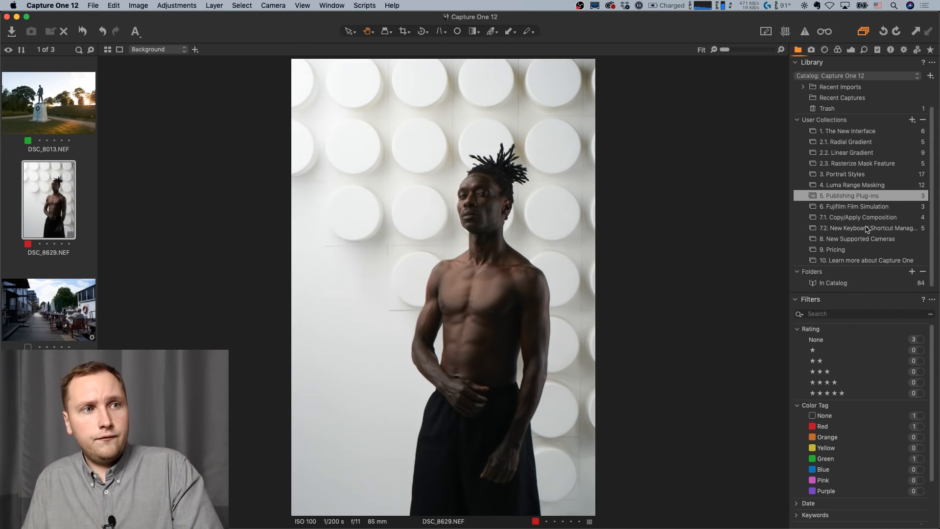
left_click(868, 217)
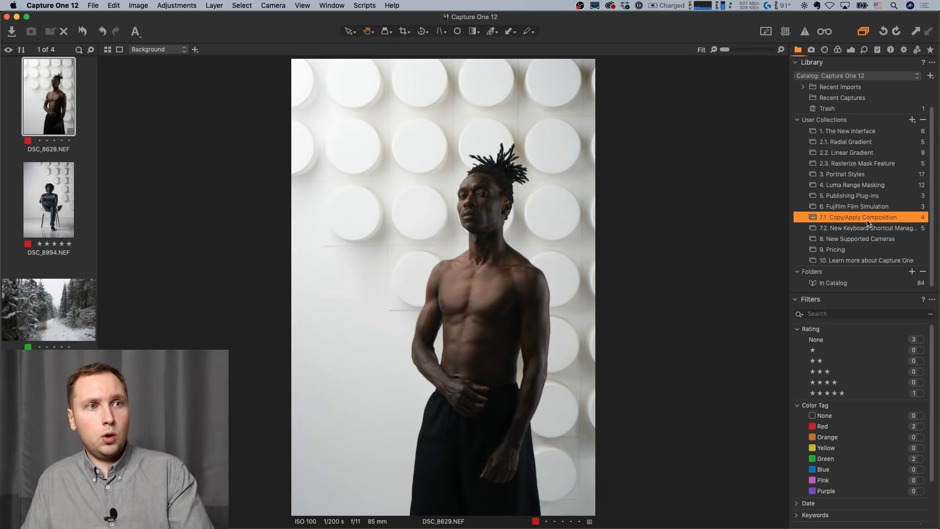
left_click(63, 201)
key("Up")
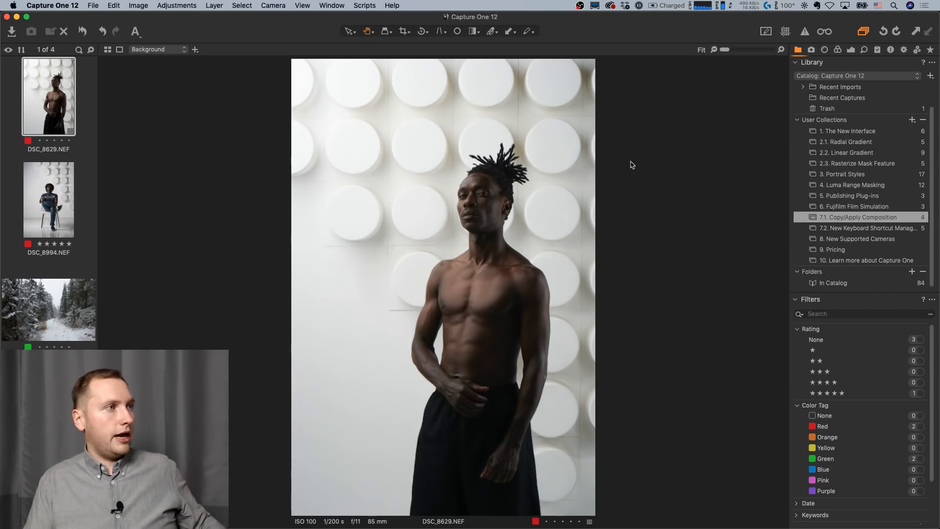
key("super+5")
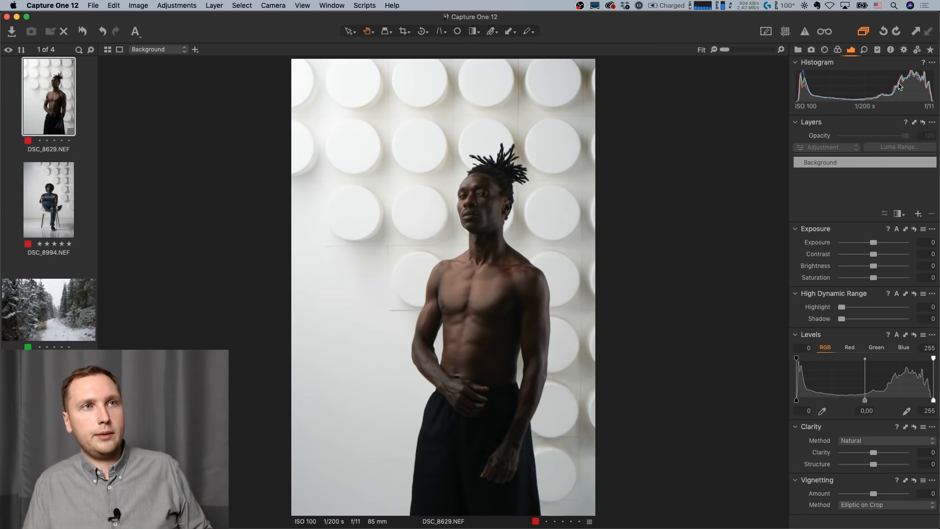
Expand the Adjustments Clipboard and set its Autoselect option to Adjusted.
left_click(877, 49)
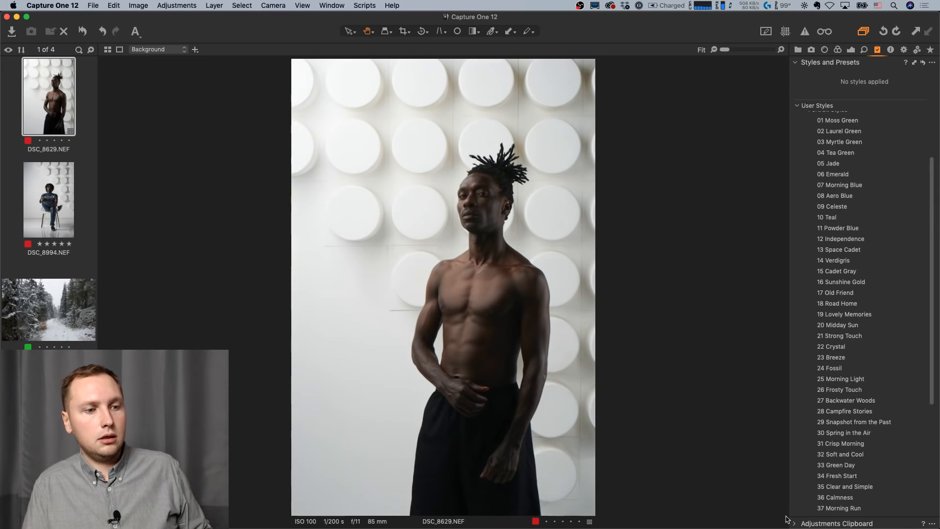
left_click(794, 523)
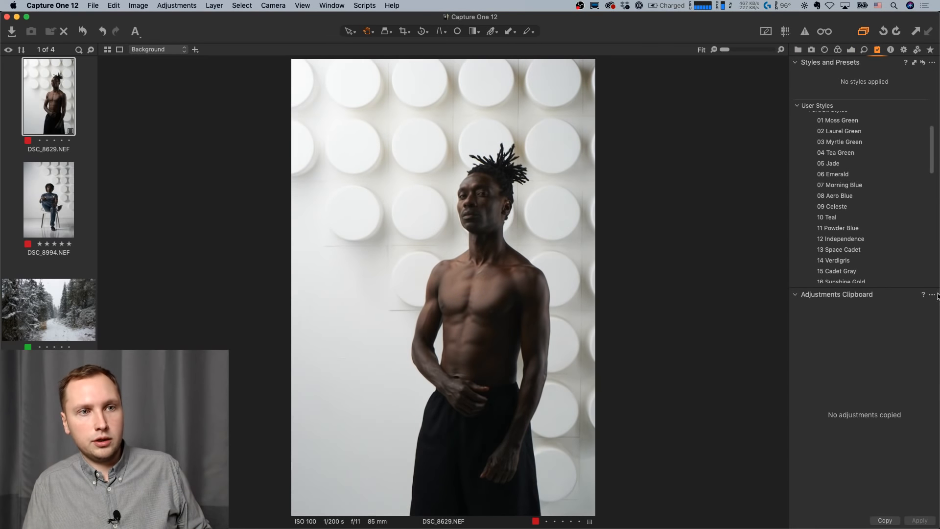
left_click(933, 294)
mouse_move(896, 319)
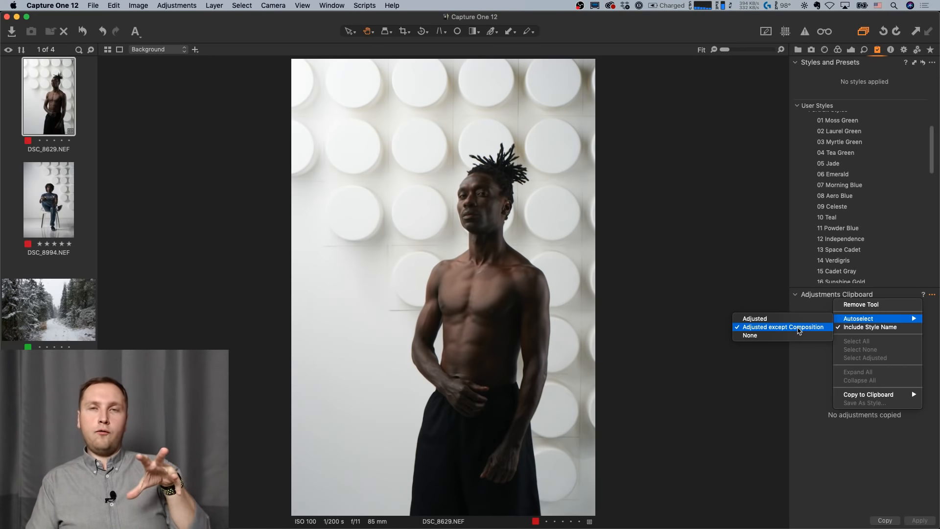
left_click(799, 323)
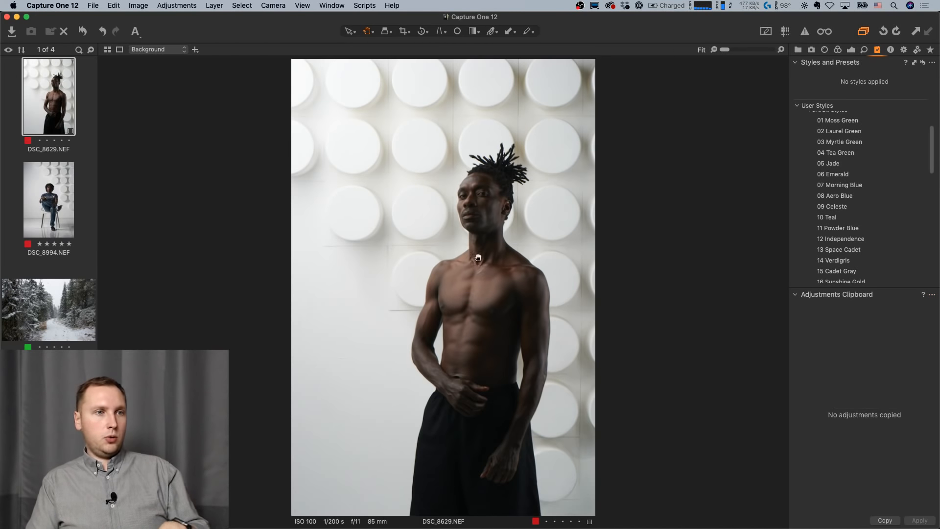
Crop DSC_8629.NEF around the standing man to about 9.21 × 11.41 in.
key("c")
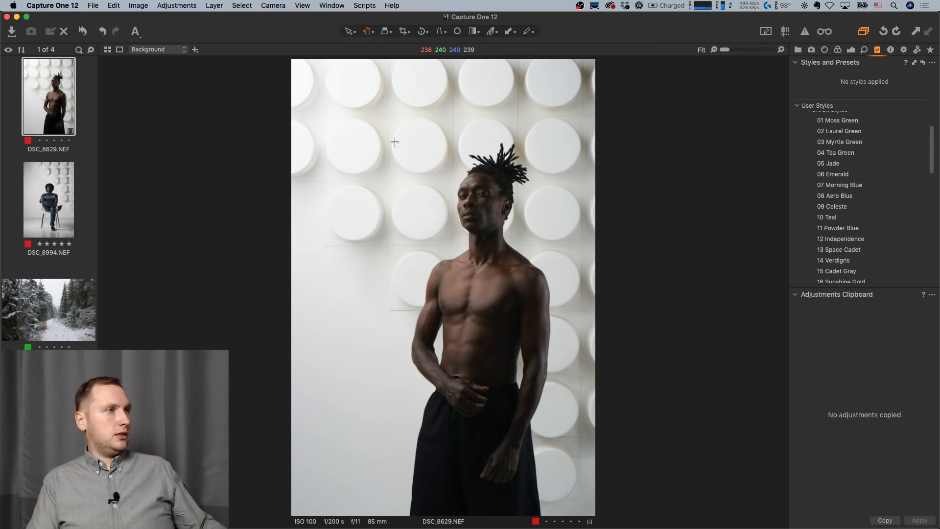
left_click_drag(338, 120, 605, 438)
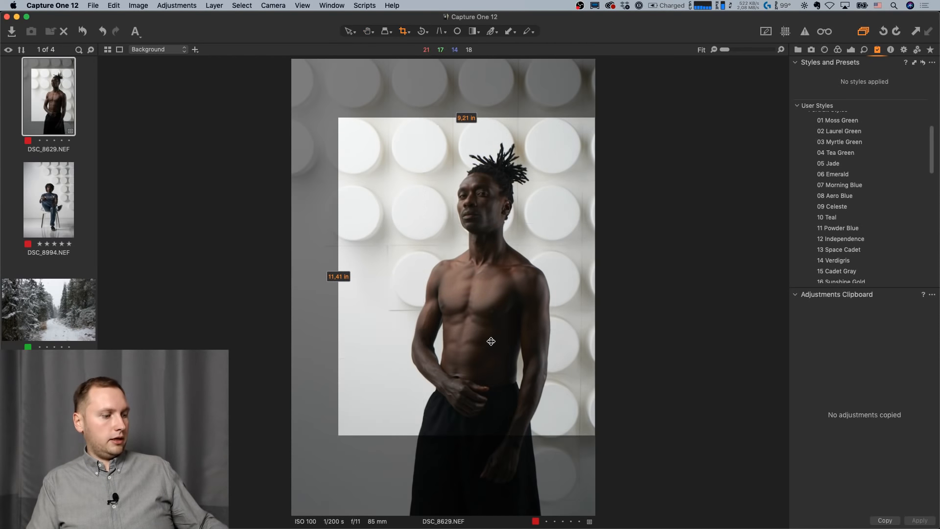
key("h")
Copy the adjustments of DSC_8629.NEF, including its crop, and apply them to DSC_8994.NEF.
key("super+shift+c")
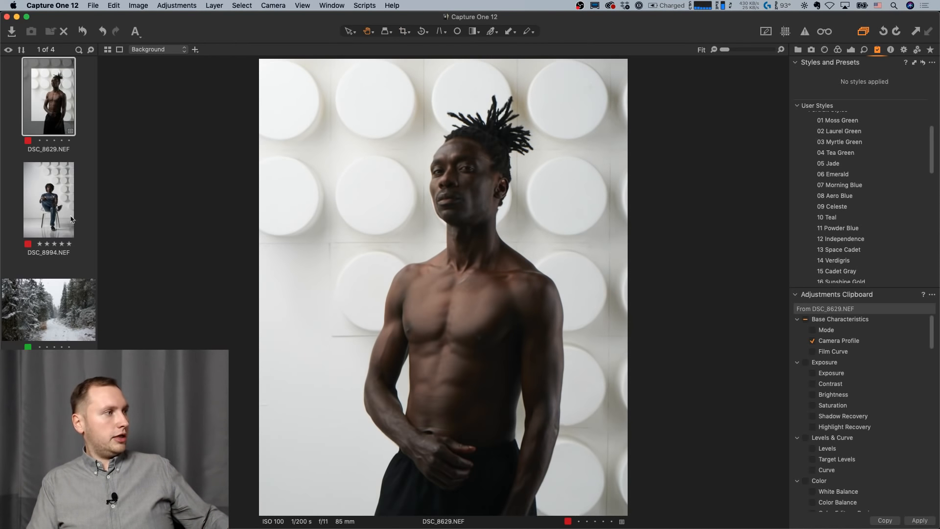
left_click(62, 206)
key("super+shift+v")
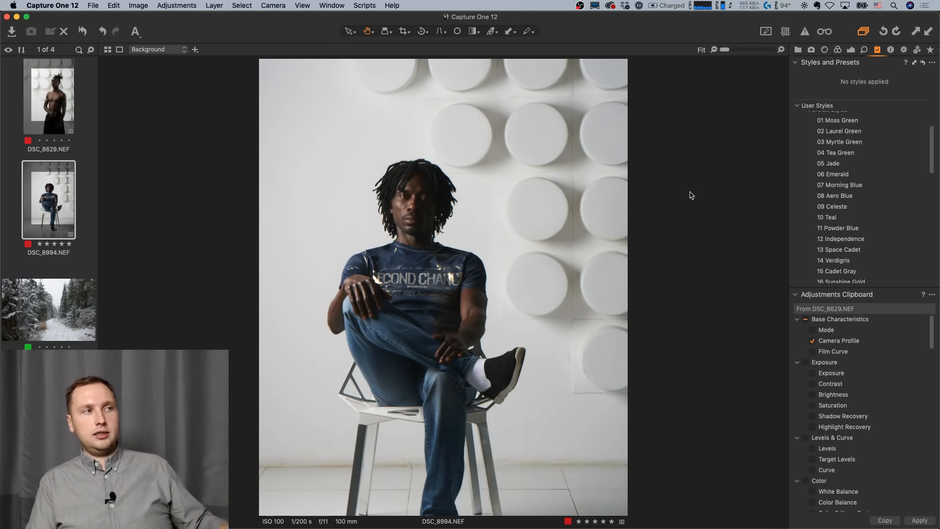
Undo the adjustments applied to DSC_8994.NEF and return to DSC_8629.NEF without any crop.
key("super+z")
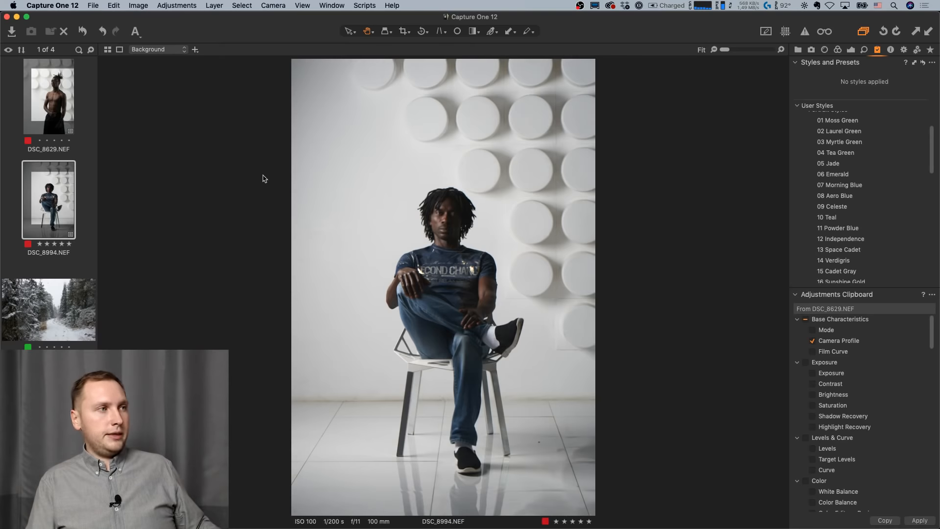
key("Left")
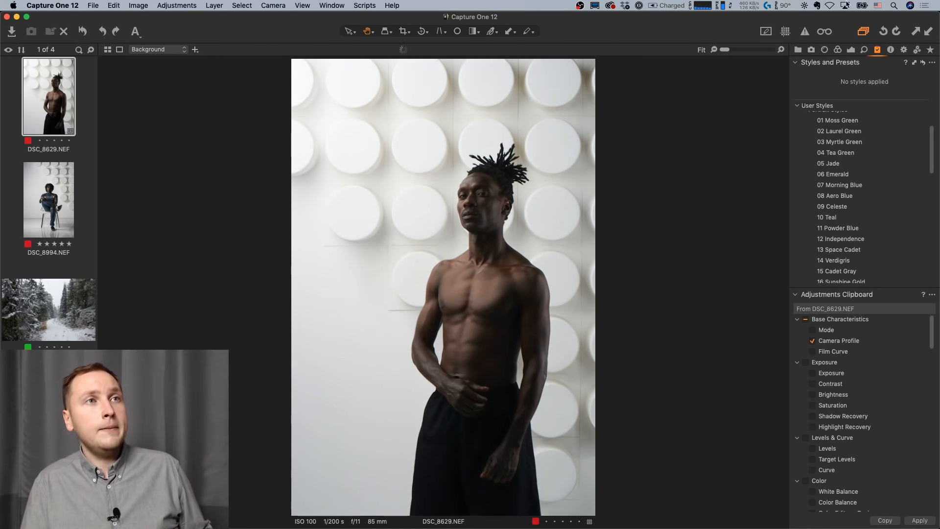
Give DSC_8629.NEF a black-and-white look with Saturation -100, Contrast 22 and Exposure 0,01.
left_click(851, 49)
left_click_drag(850, 278, 874, 242)
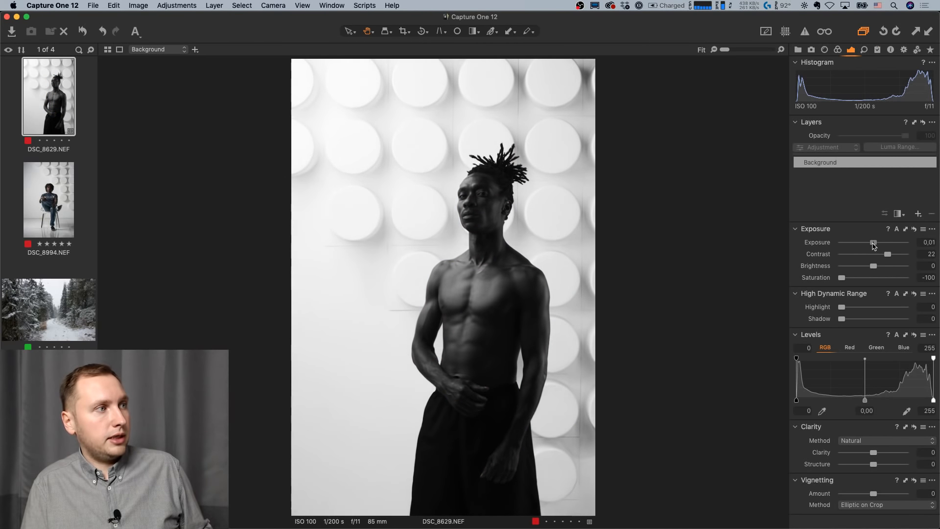
Change the Adjustments Clipboard's Autoselect option to Adjusted except Composition.
left_click(878, 50)
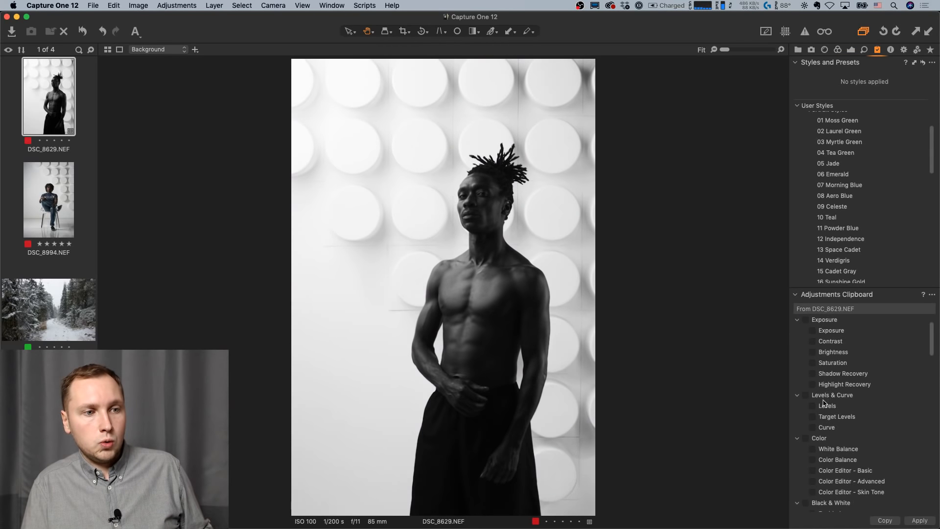
left_click(933, 296)
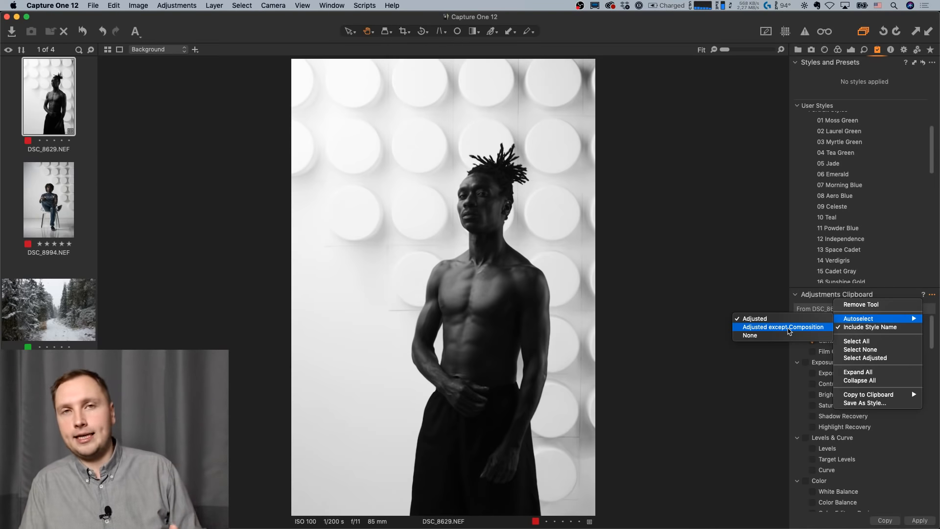
left_click(789, 328)
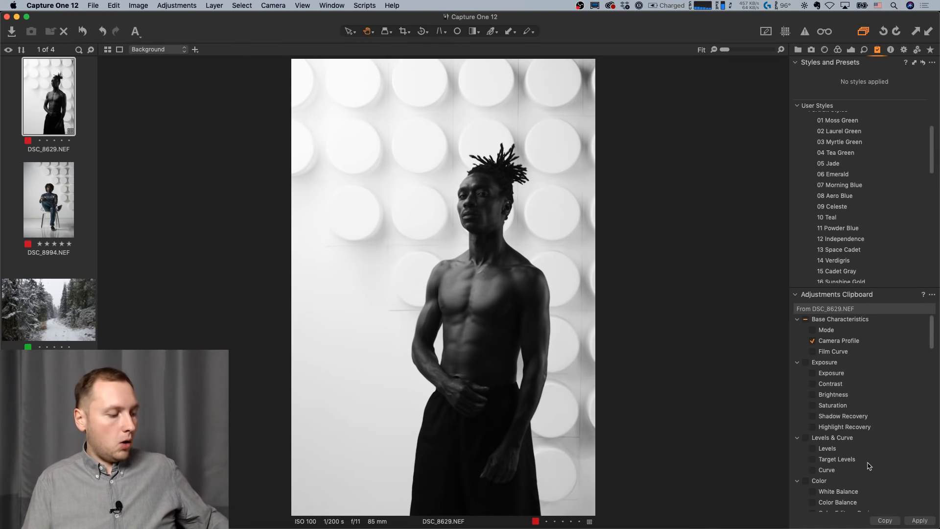
Clear the ticked Base Characteristics and Composition items from the Adjustments Clipboard.
scroll(870, 470, "down", 10)
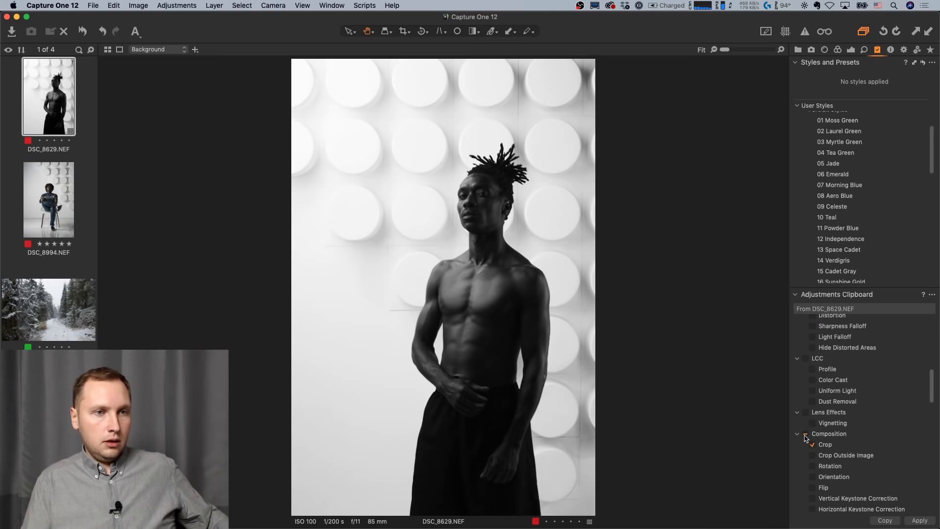
scroll(805, 438, "up", 10)
left_click(805, 320)
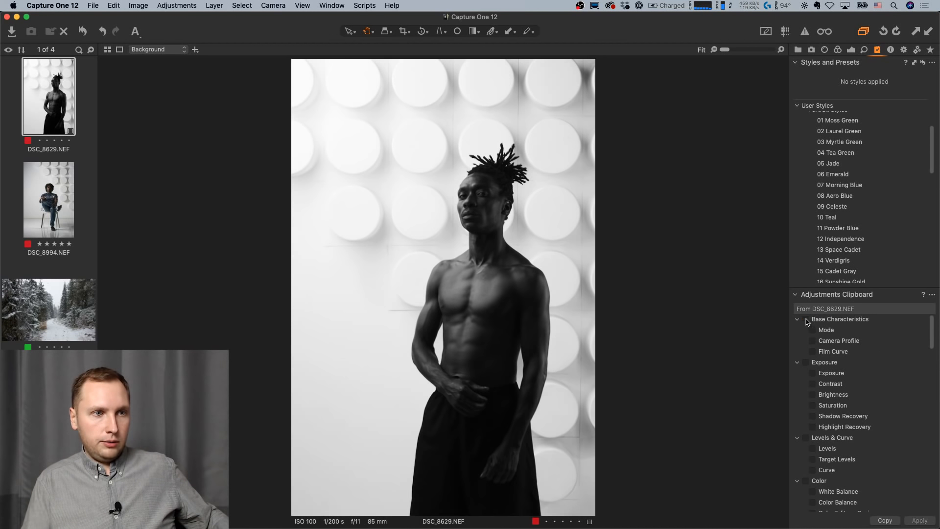
scroll(815, 390, "down", 5)
scroll(815, 390, "up", 5)
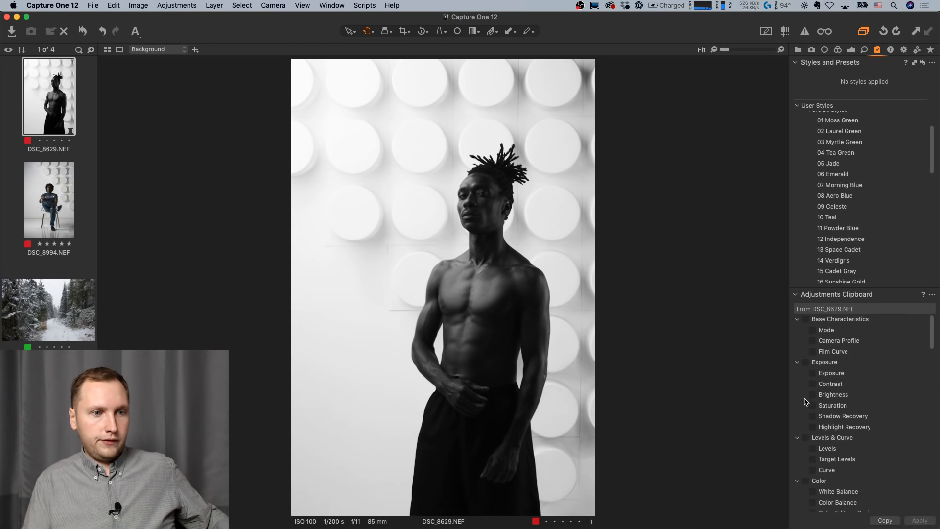
Copy the adjustments of DSC_8629.NEF again and apply them to DSC_8994.NEF.
left_click(888, 522)
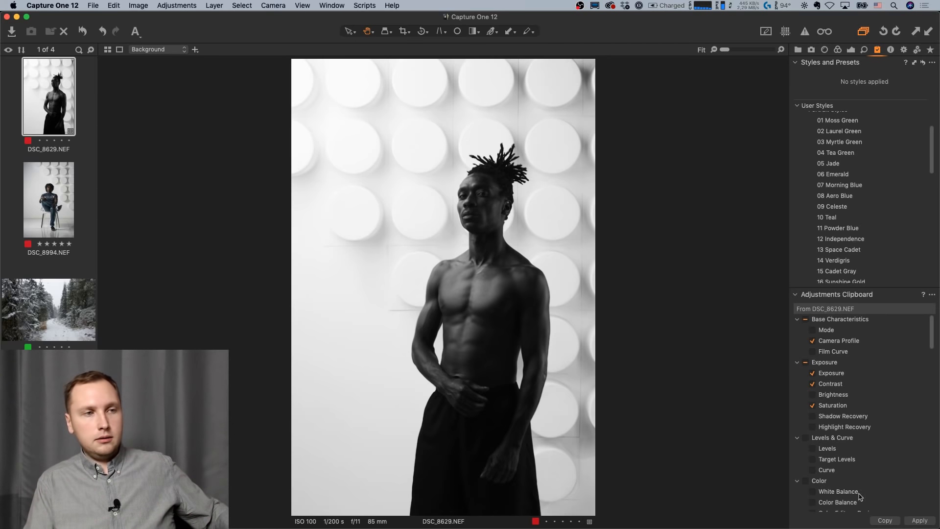
left_click(46, 209)
key("super+shift+v")
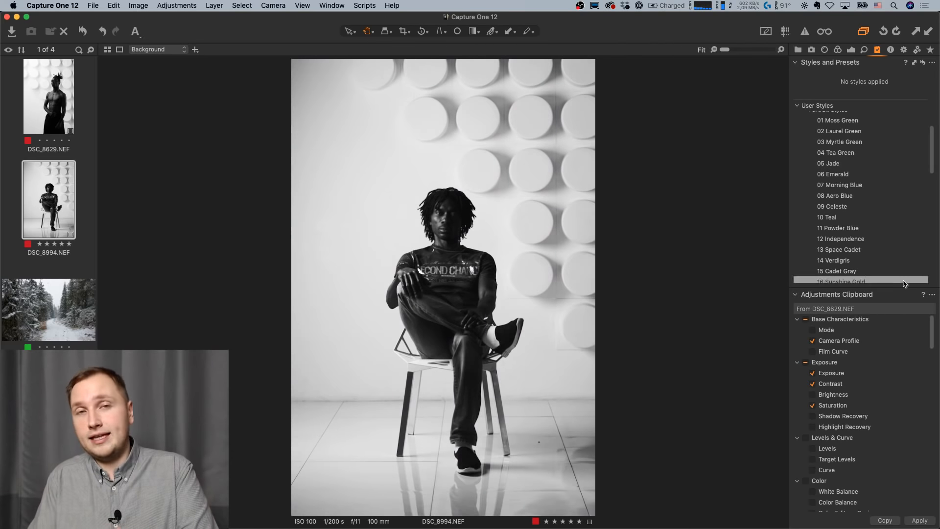
Review the Adjustments Clipboard's Autoselect options, keeping Adjusted except Composition, and show the exposure tools for DSC_8994.NEF.
left_click(933, 294)
mouse_move(862, 319)
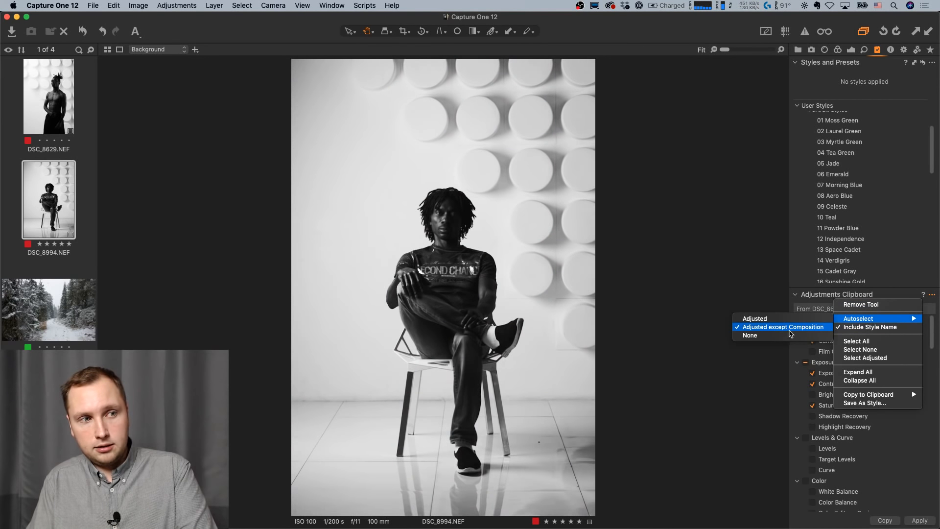
left_click(794, 328)
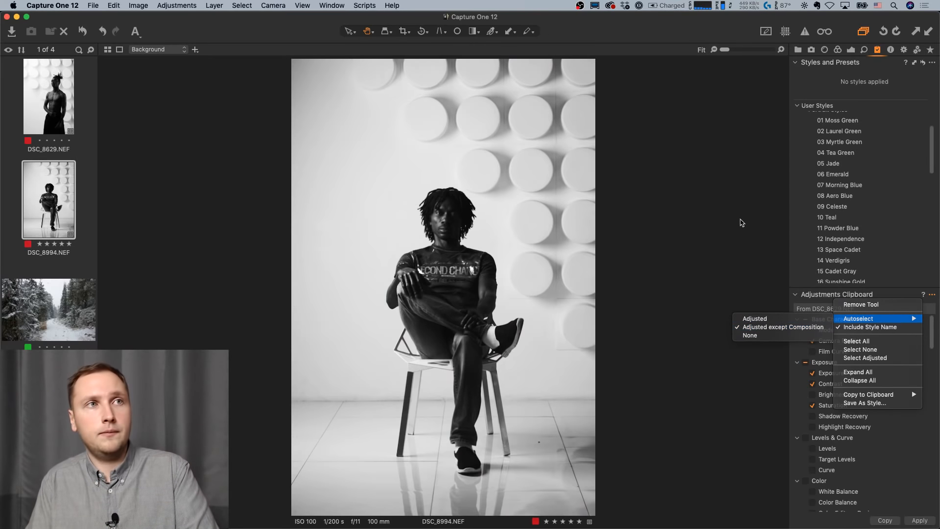
left_click(852, 50)
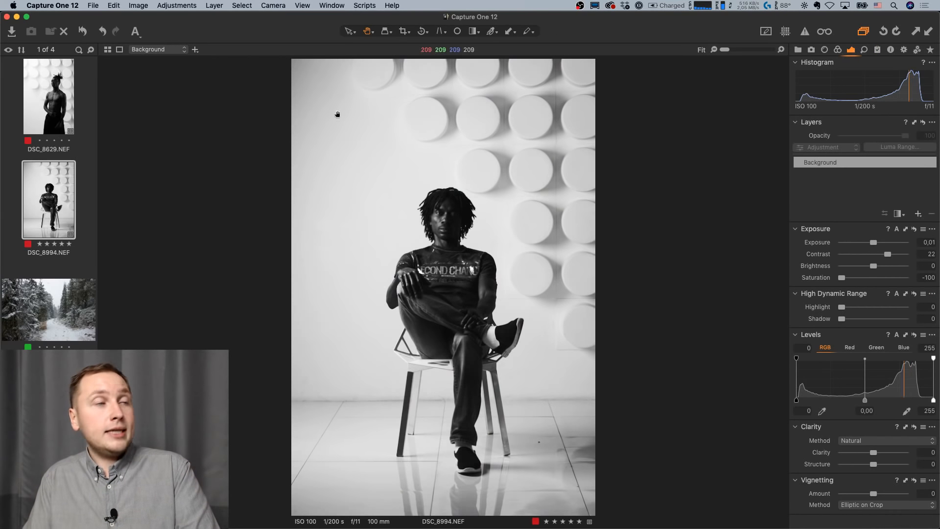
Open the keyboard shortcut editor and search its commands for "select" and for "color".
left_click(93, 6)
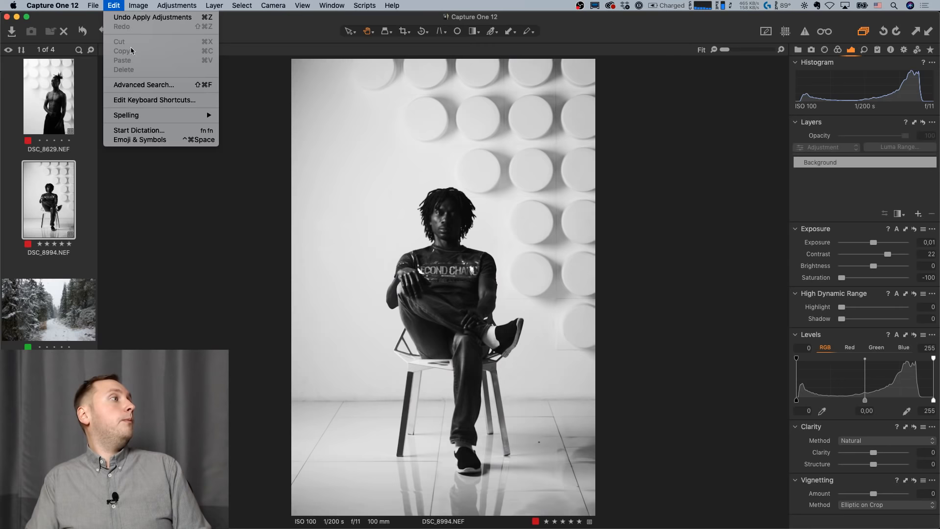
left_click(155, 100)
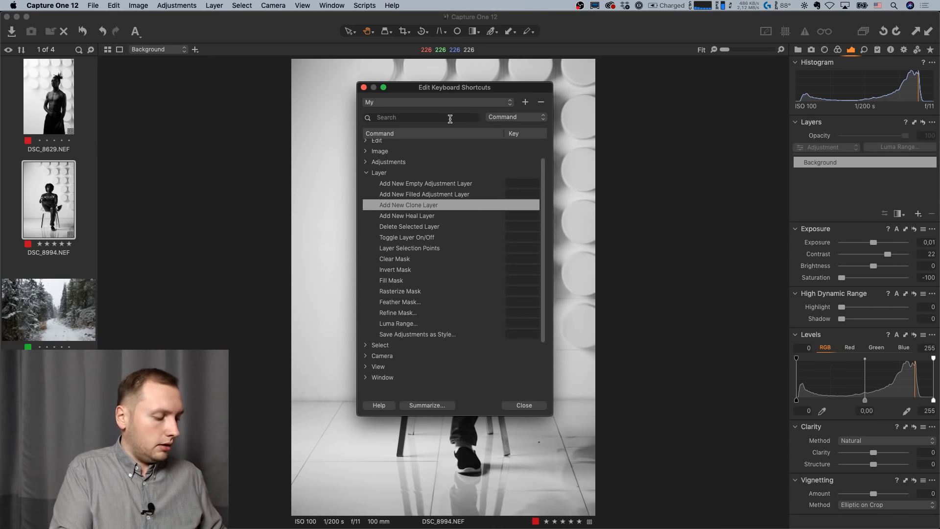
type("select")
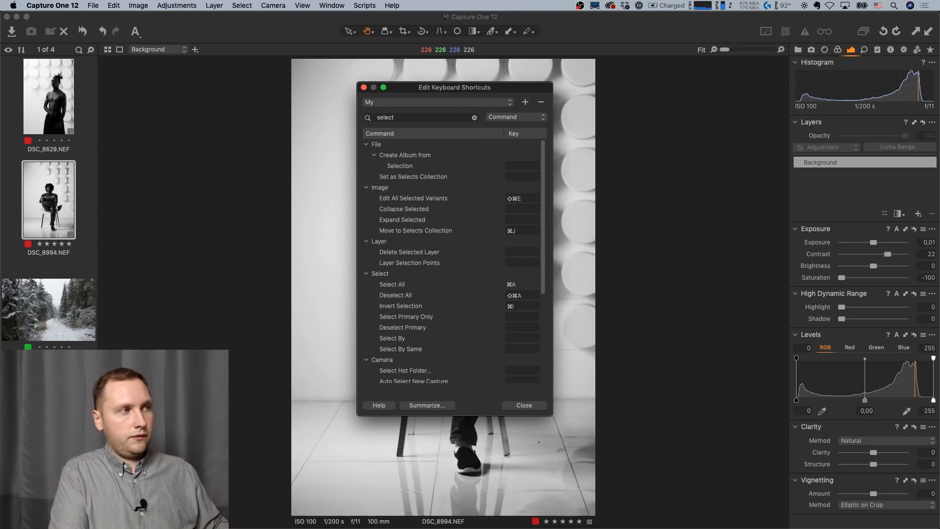
key("BackSpace")
key("BackSpace")
key("BackSpace")
type("color")
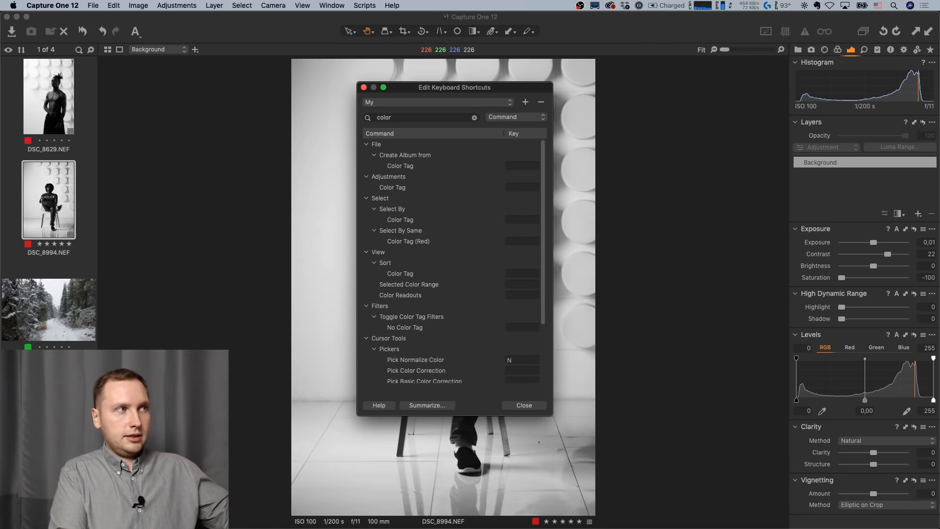
Search the shortcut commands for "ratin", review the rating commands and close the shortcut editor.
key("BackSpace")
key("BackSpace")
key("BackSpace")
key("BackSpace")
key("BackSpace")
type("ratin")
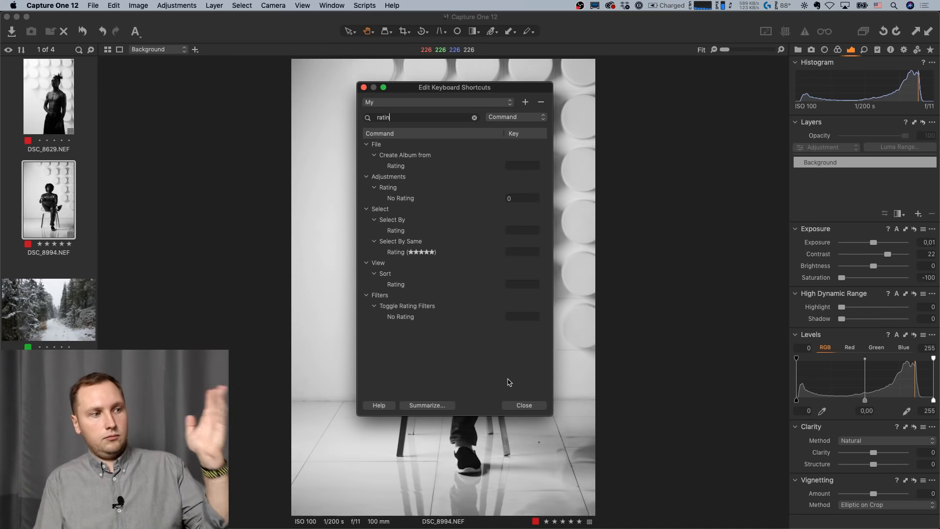
left_click(518, 404)
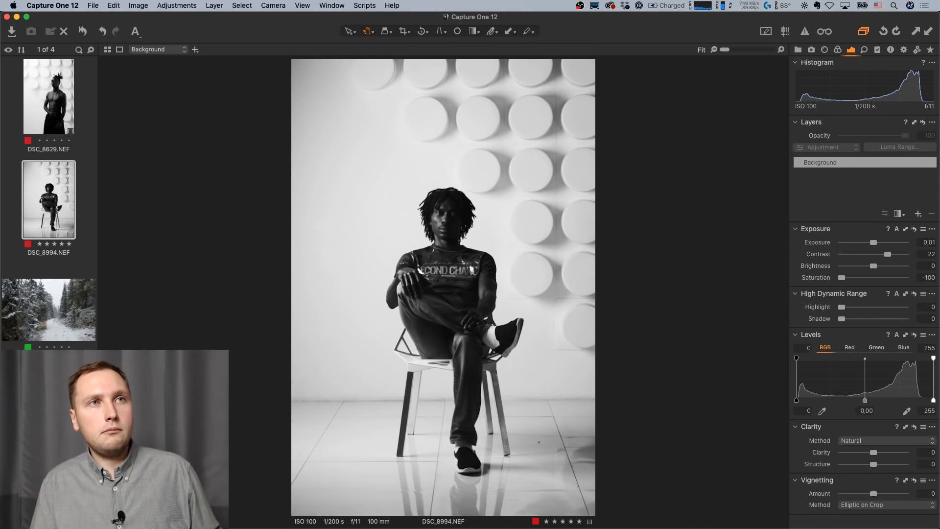
Look through the rest of the User Styles, recheck the exposure tools and show the catalog's user collections.
left_click(878, 50)
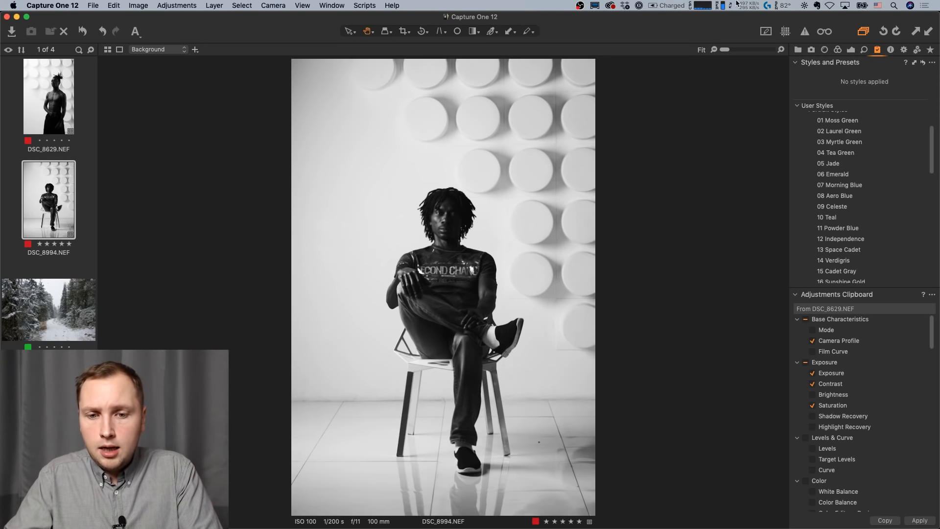
scroll(853, 196, "down", 10)
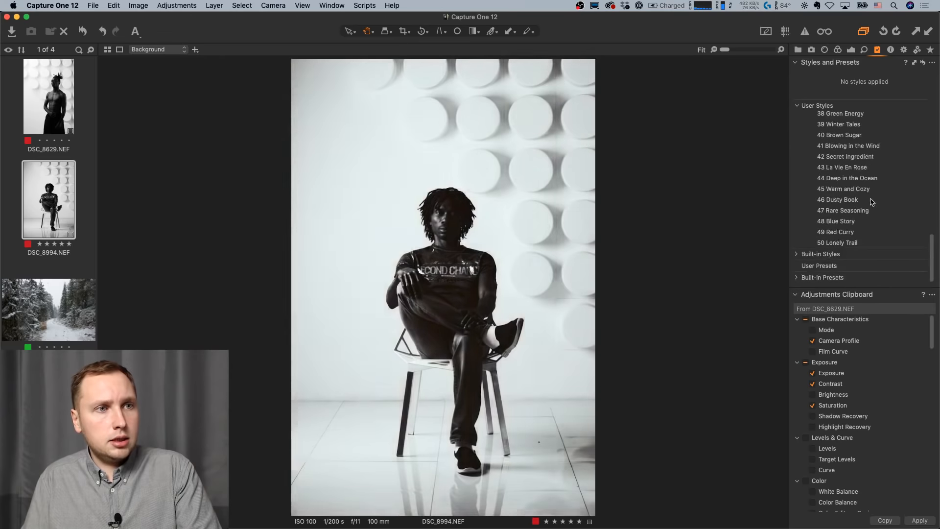
left_click(852, 50)
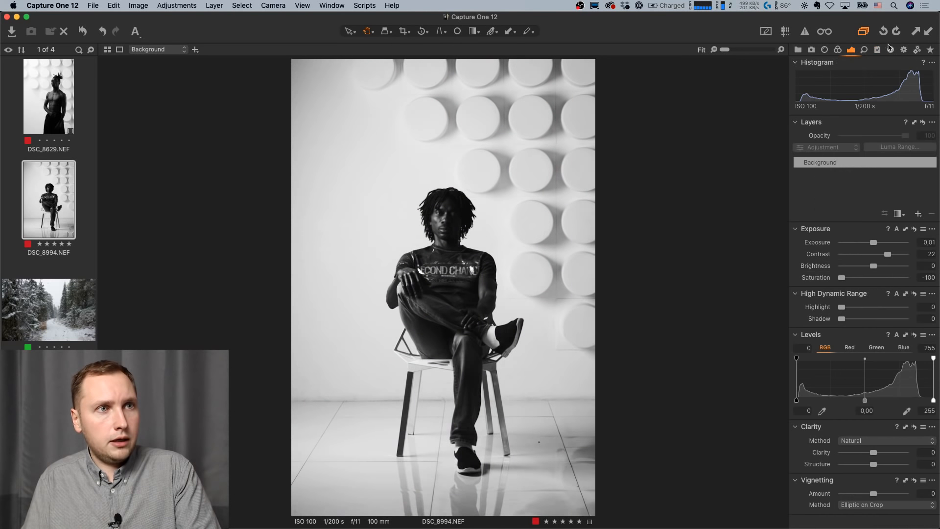
left_click(798, 50)
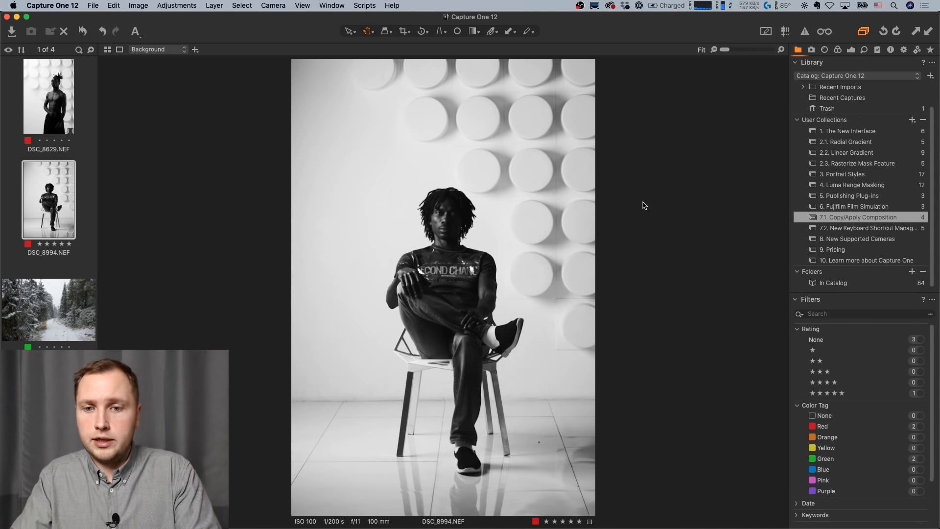
Switch to Google Chrome and bring up a browser window with a new tab.
mouse_move(15, 339)
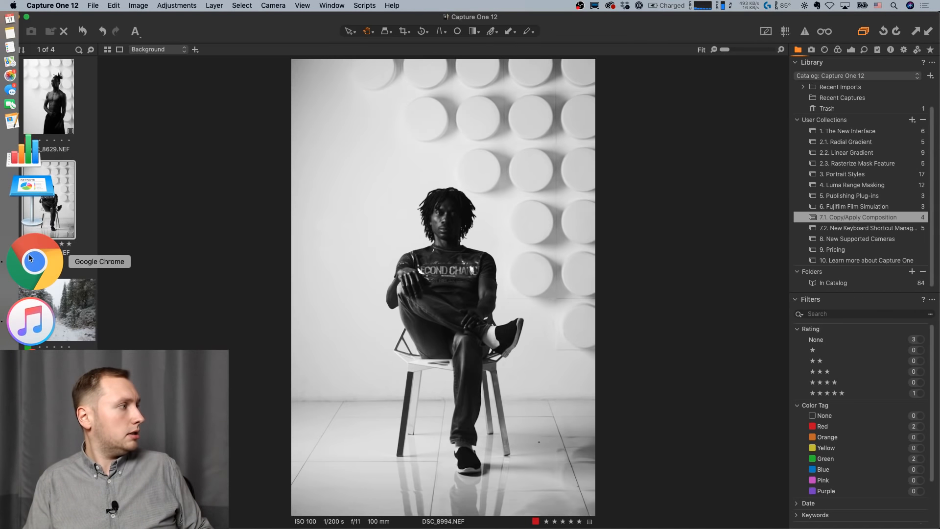
left_click(31, 259)
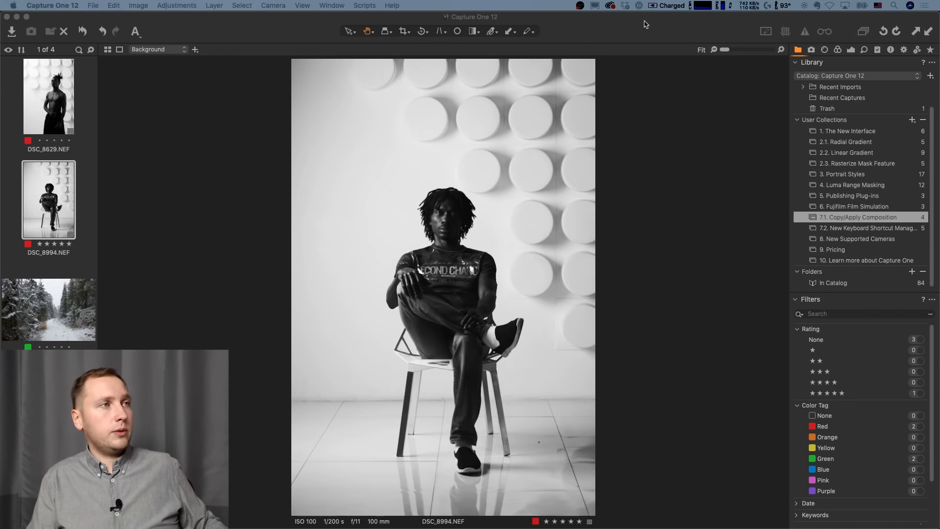
left_click_drag(646, 22, 121, 24)
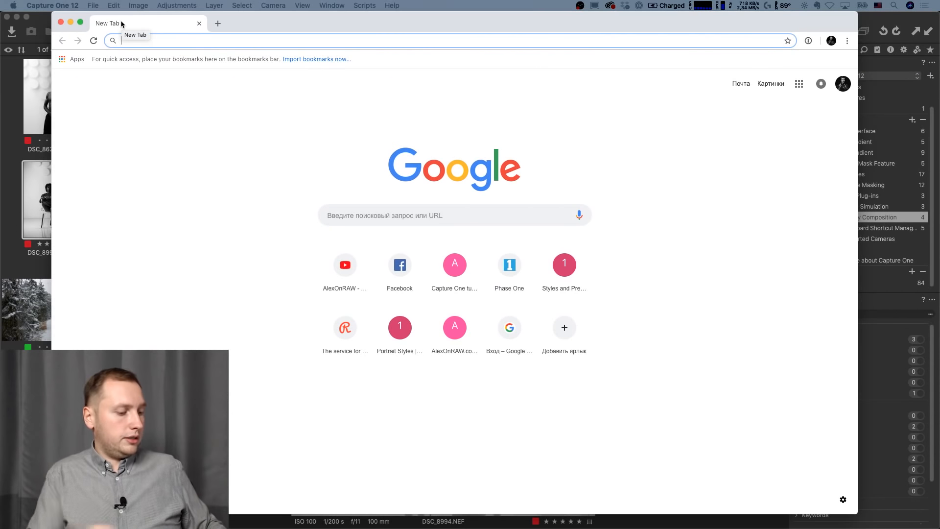
Go to phaseone.com, open the Capture One buying page and look over the products offered there.
type("phaseone.com")
key("Return")
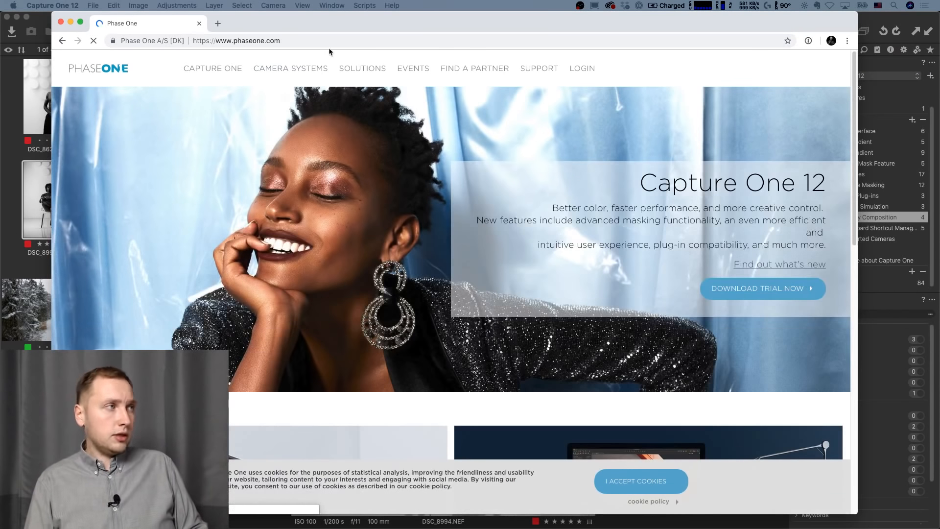
mouse_move(237, 74)
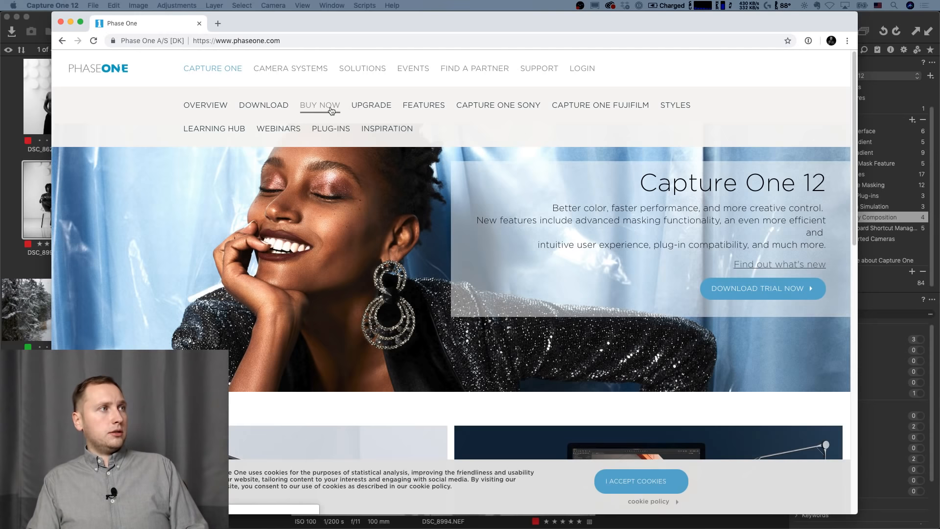
left_click(331, 110)
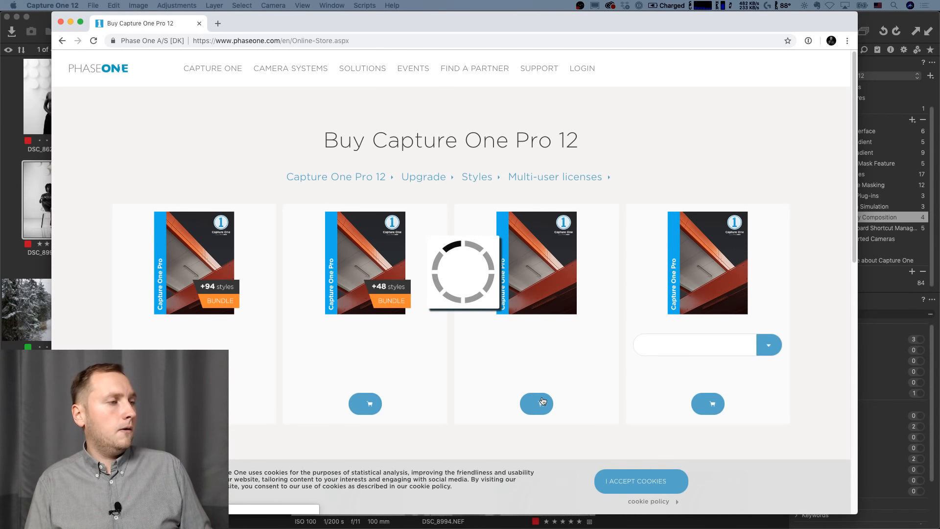
scroll(542, 401, "down", 4)
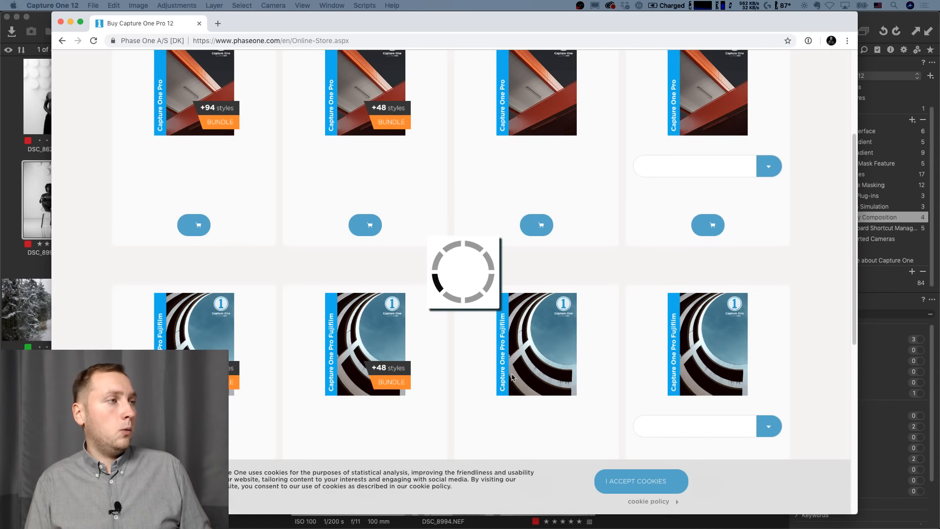
Reload the Capture One online store page and accept the site's cookies.
left_click(343, 40)
key("Return")
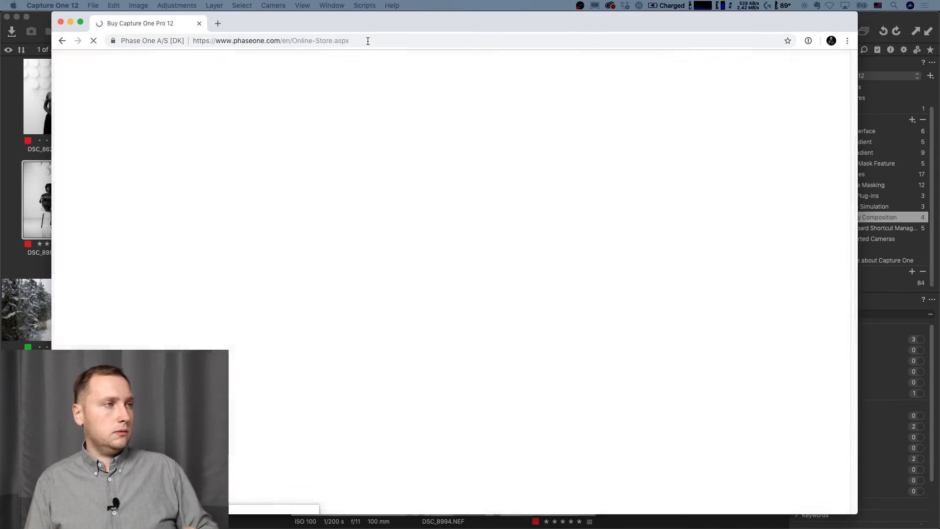
left_click(635, 488)
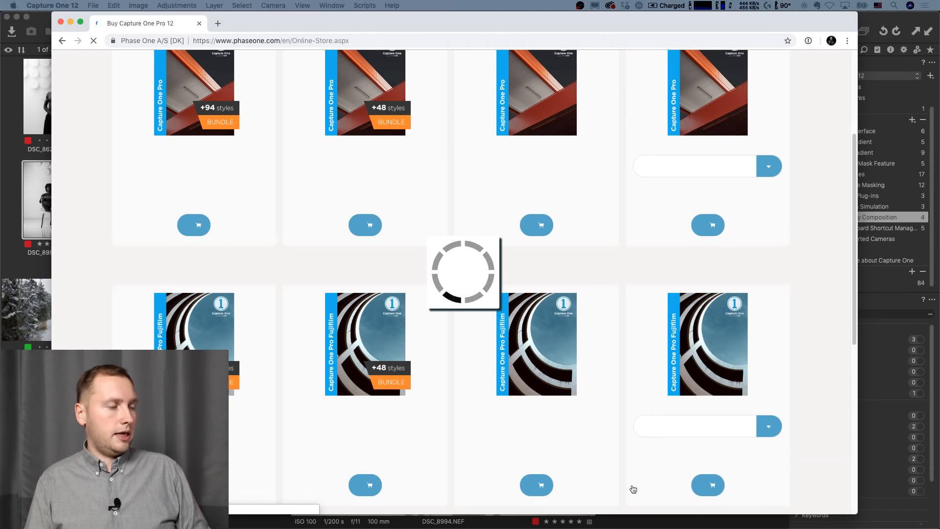
left_click(646, 38)
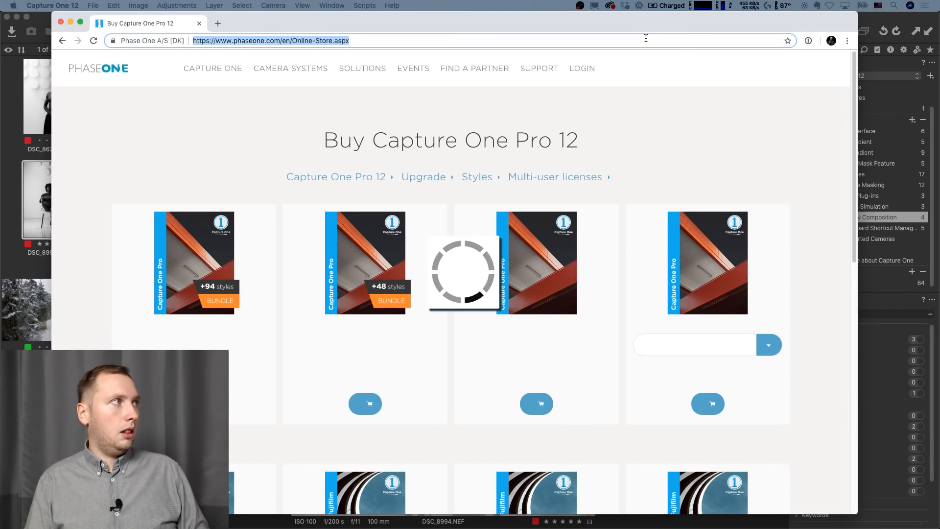
key("Return")
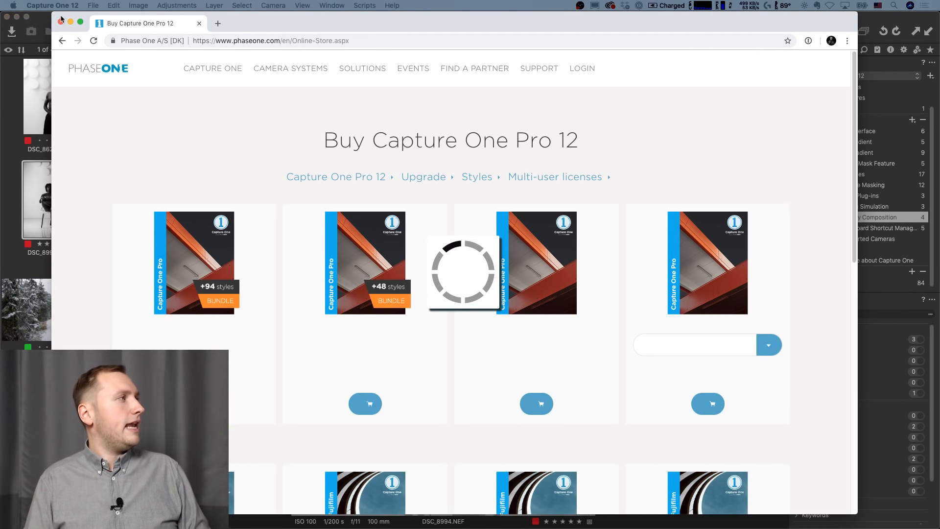
Minimise the browser window and return to the Capture One catalog.
left_click(70, 22)
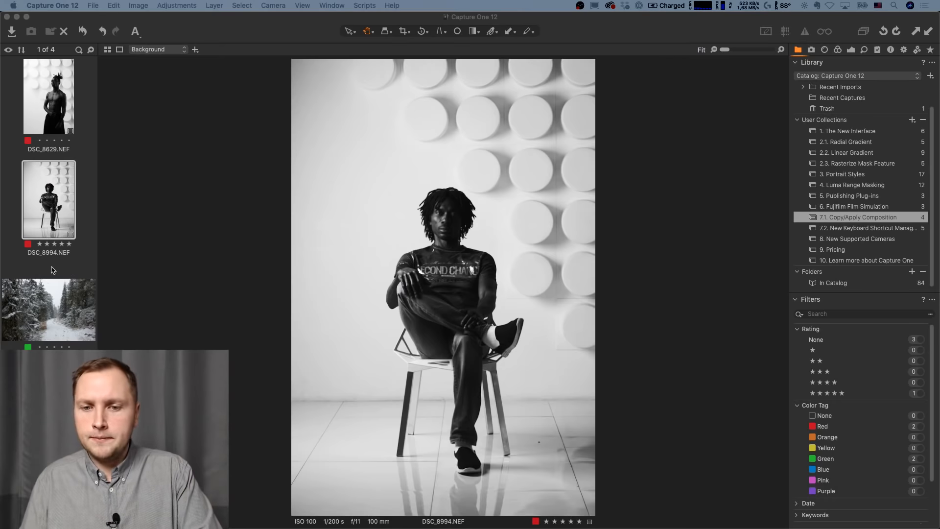
mouse_move(1, 329)
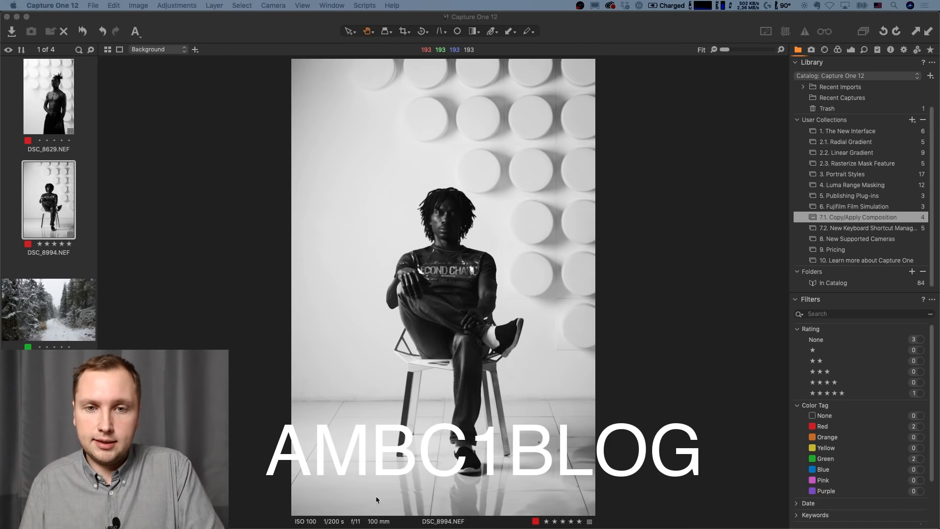
mouse_move(1, 186)
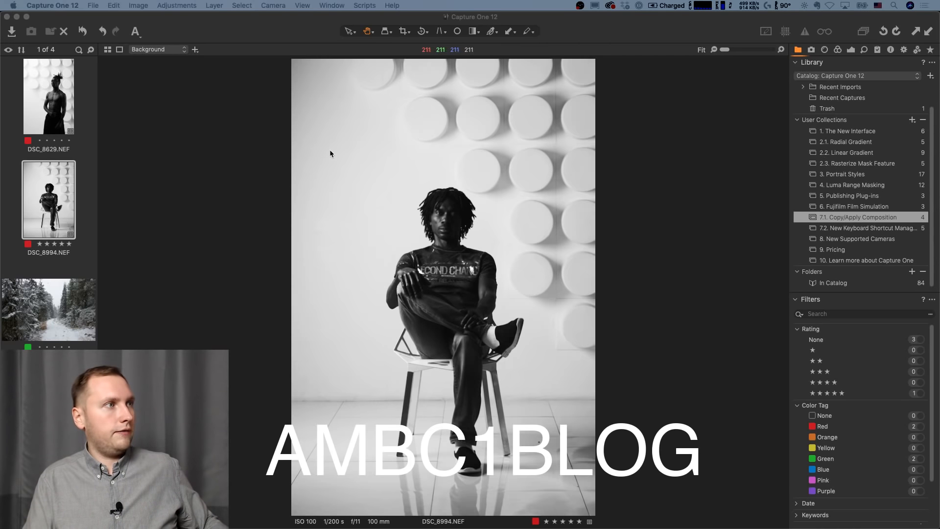
Draw a linear gradient mask on a new layer of DSC_8994.NEF and redraw it from the photo's lower-right corner toward its upper left.
left_click(390, 162)
key("l")
left_click_drag(387, 154, 449, 294)
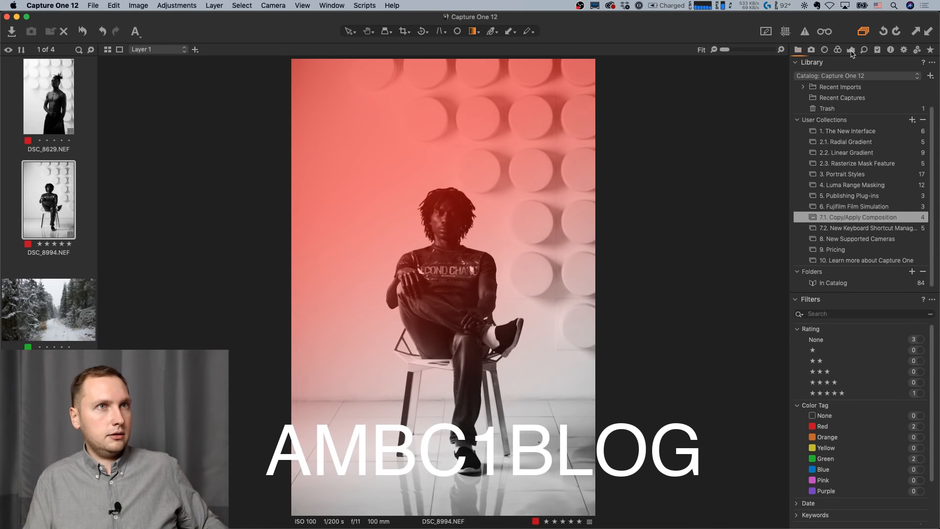
left_click(851, 50)
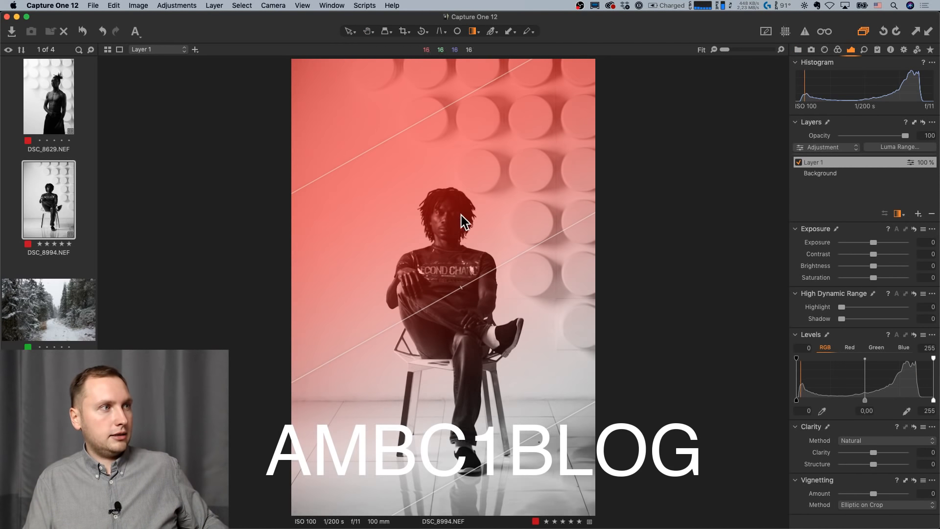
left_click_drag(568, 461, 384, 131)
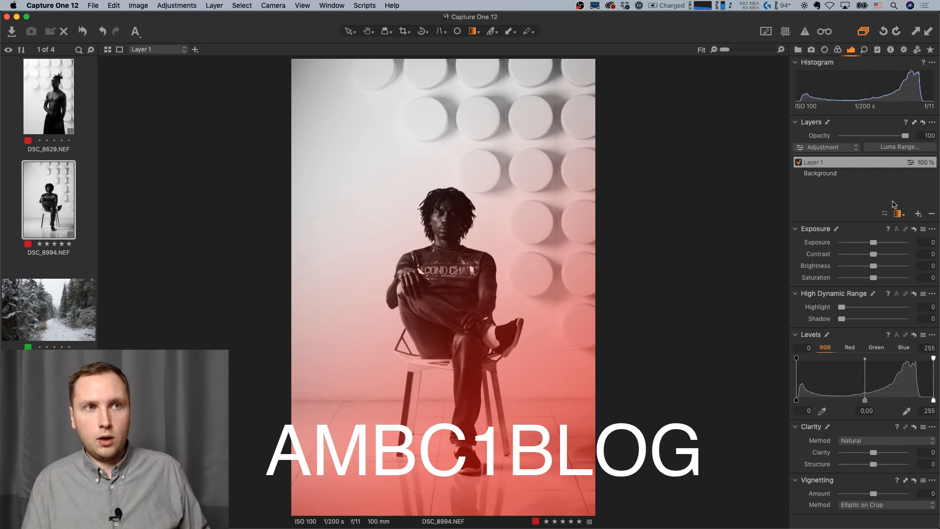
Add a second layer, brush a mask around the man's head, and replace it with a linear gradient falling diagonally from the photo's upper left.
left_click(919, 213)
left_click_drag(453, 147, 468, 198)
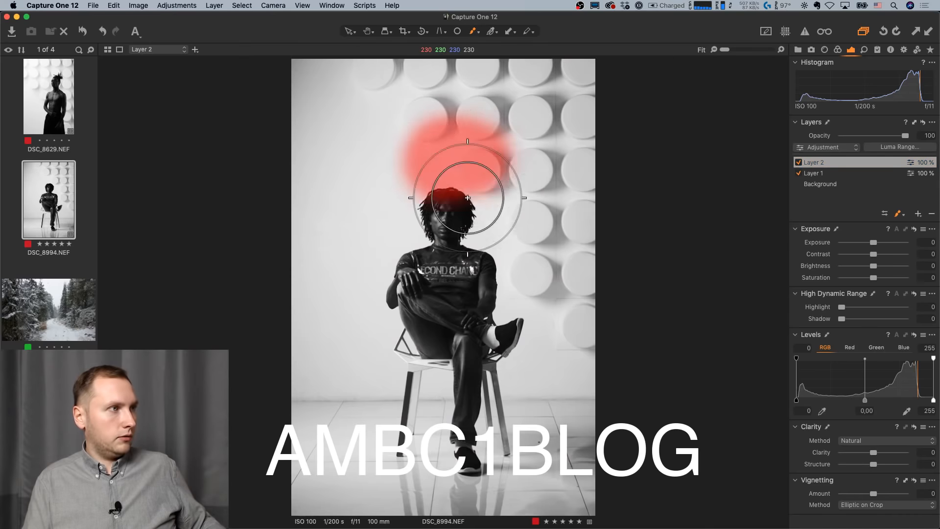
key("l")
mouse_move(373, 157)
left_mouse_down()
mouse_move(571, 356)
mouse_move(548, 368)
left_mouse_up()
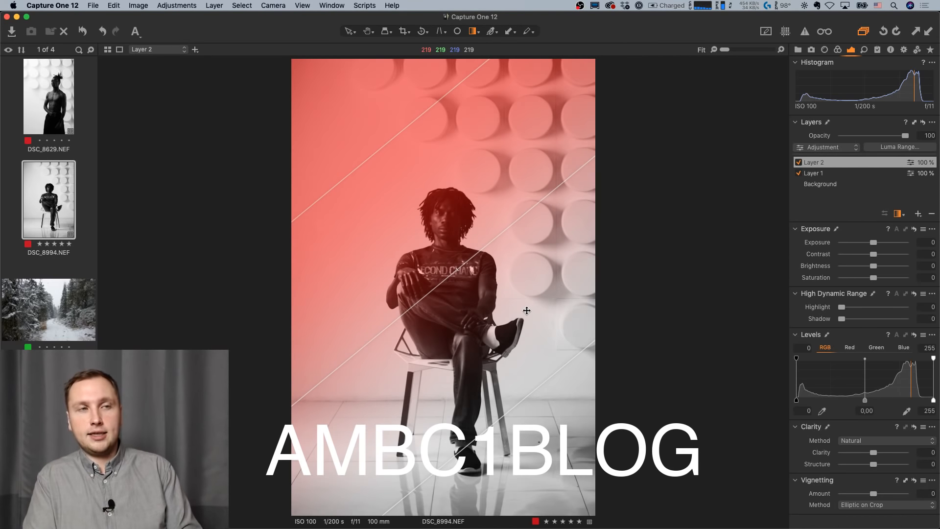
Rasterize the Layer 2 gradient mask and erase an area of it on the wall beside the man's head.
right_click(855, 165)
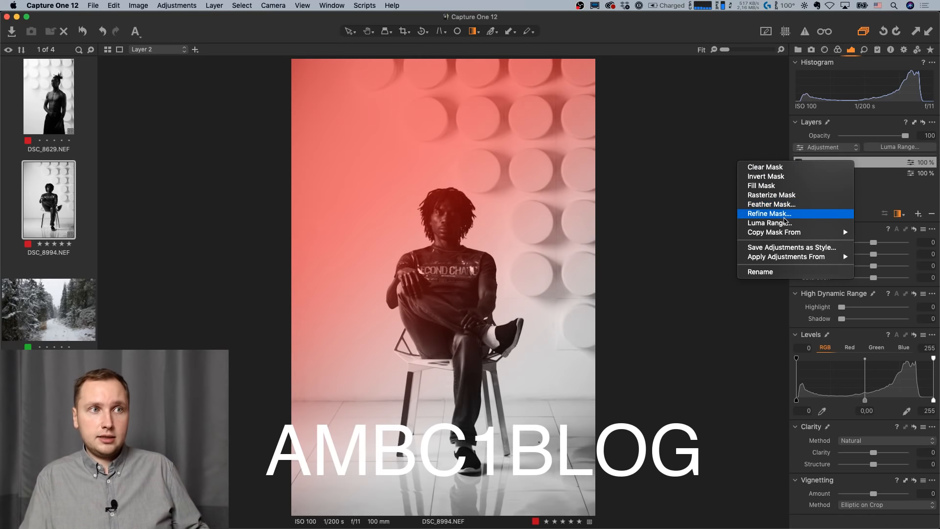
left_click(785, 195)
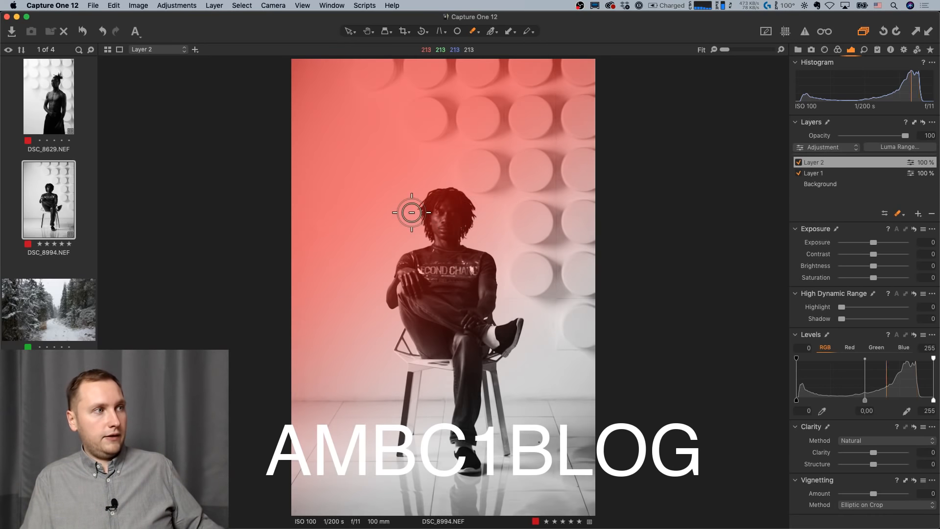
mouse_move(410, 206)
left_mouse_down()
mouse_move(308, 195)
mouse_move(390, 196)
mouse_move(359, 211)
left_mouse_up()
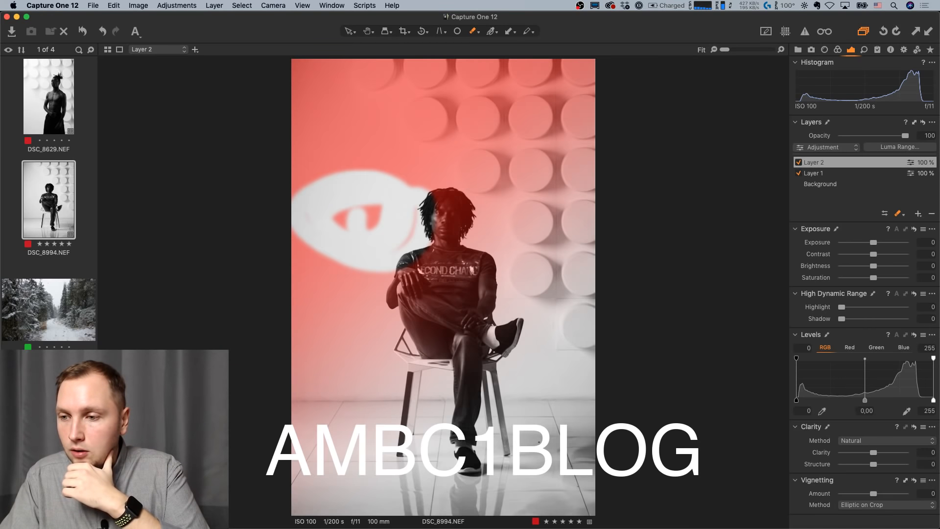
Reset all adjustments on DSC_8994.NEF and select the snowy forest path image DSC_9725.NEF.
key("super+r")
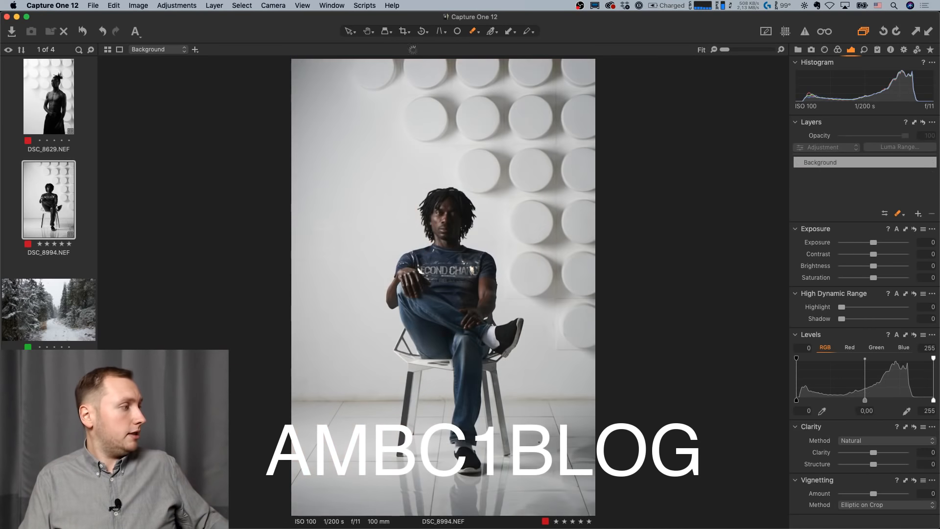
key("Down")
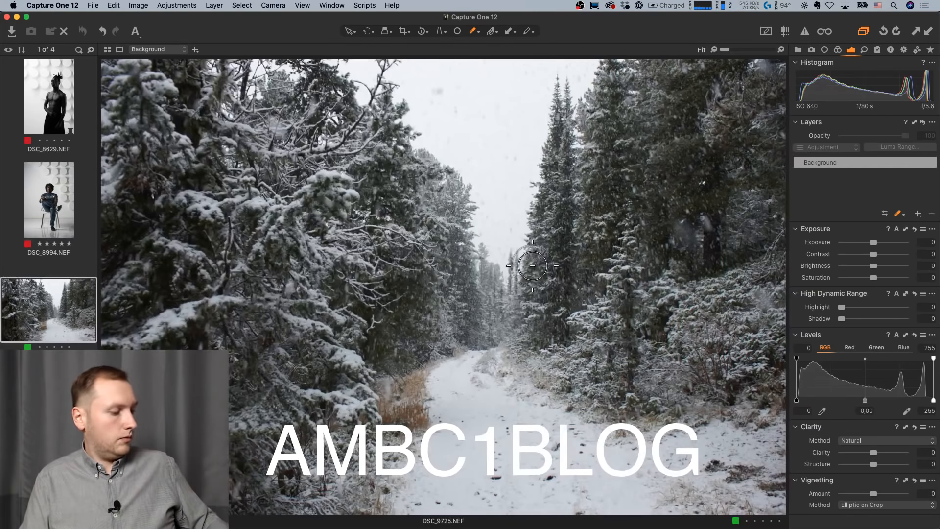
Apply the user style 42 Secret Ingredient to a new layer on the snowy forest path image.
left_click(878, 50)
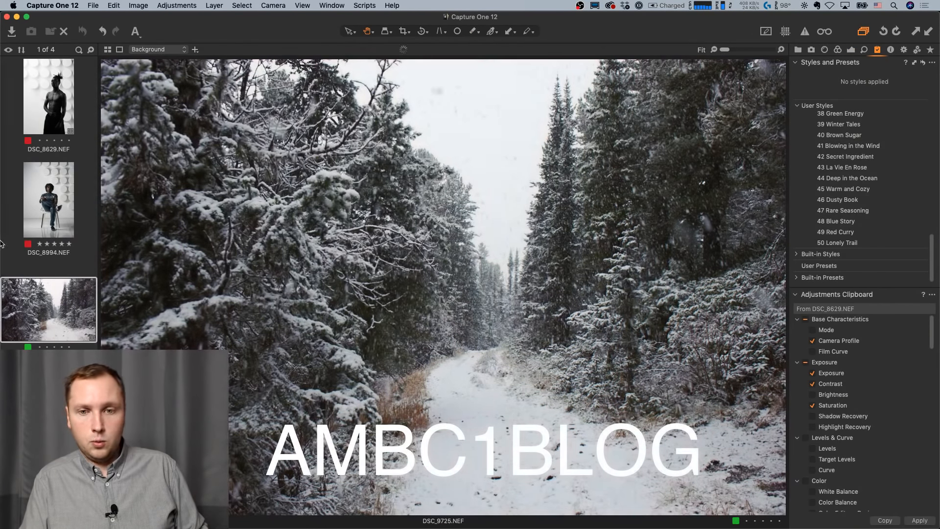
mouse_move(4, 253)
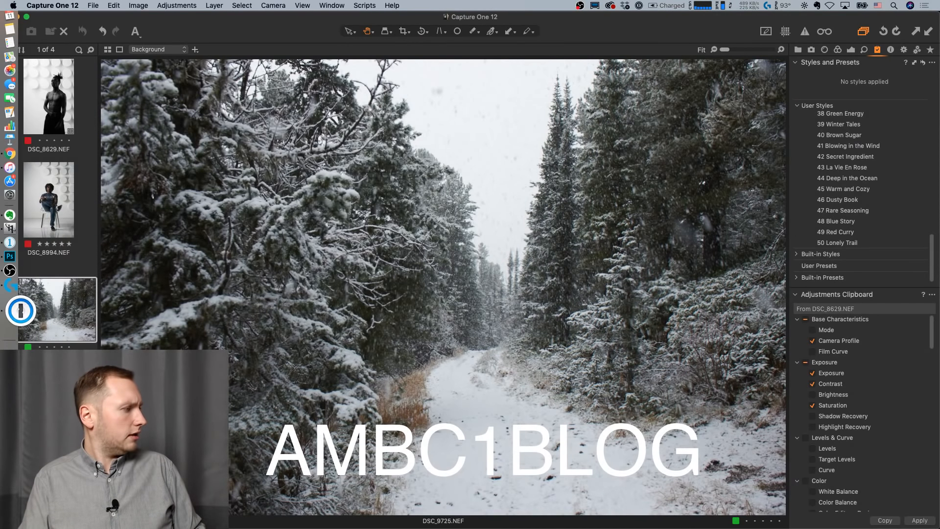
left_click(24, 347)
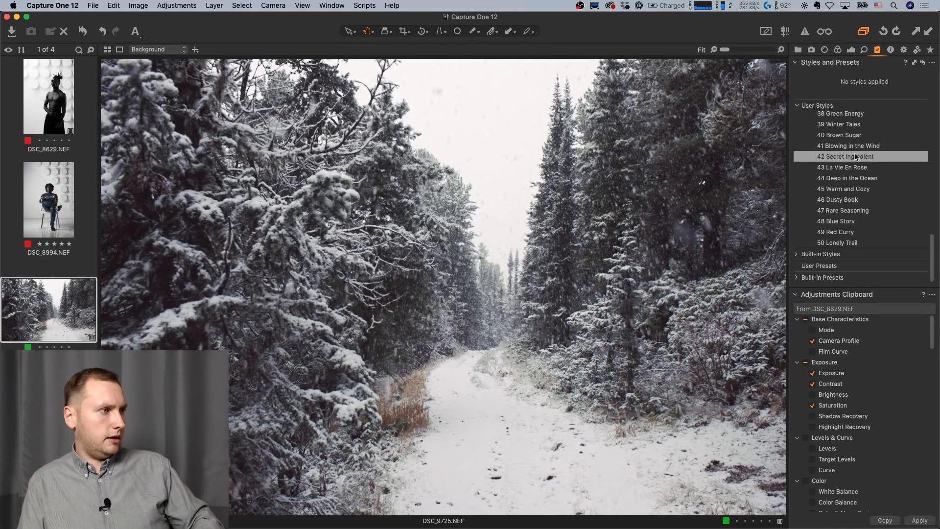
right_click(857, 156)
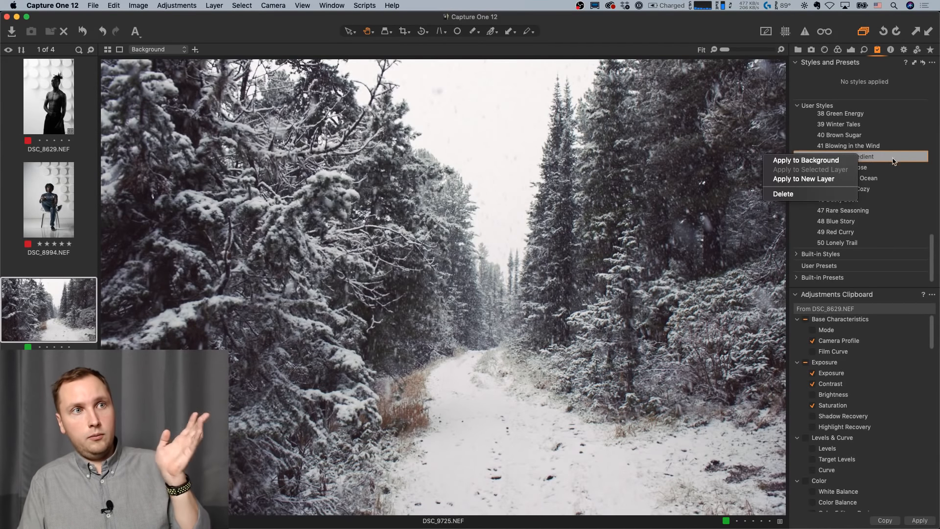
left_click(844, 179)
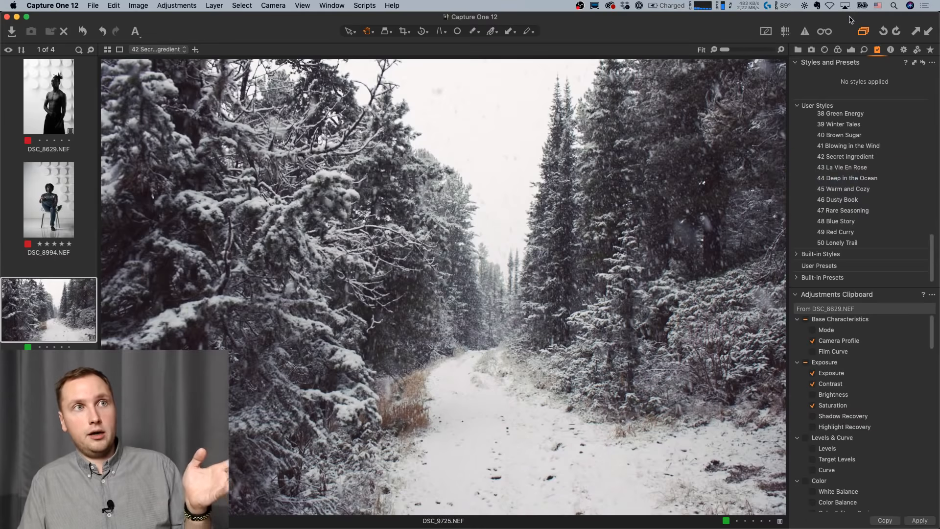
Check the 42 Secret Ingredient layer's mask and try its opacity slider, leaving the opacity at 100.
left_click(851, 49)
key("m")
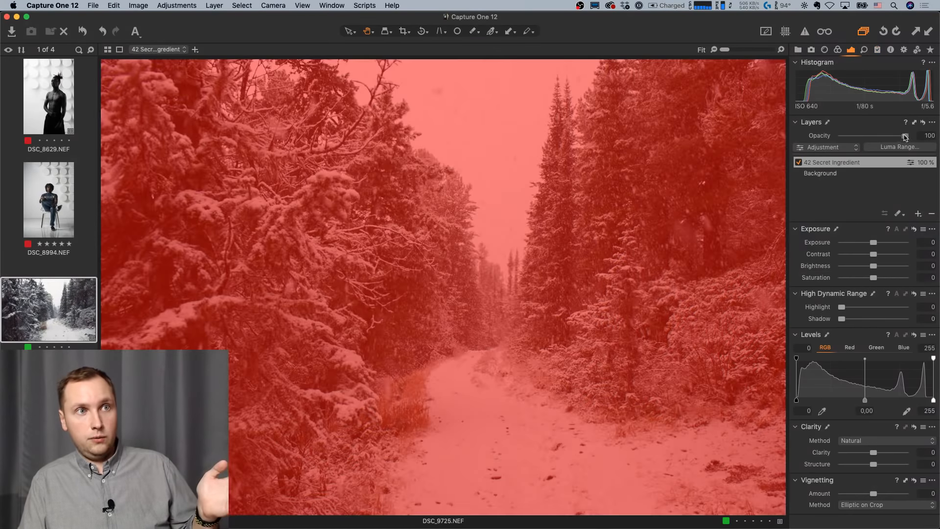
mouse_move(905, 136)
left_mouse_down()
mouse_move(855, 140)
mouse_move(919, 144)
mouse_move(817, 140)
mouse_move(906, 137)
left_mouse_up()
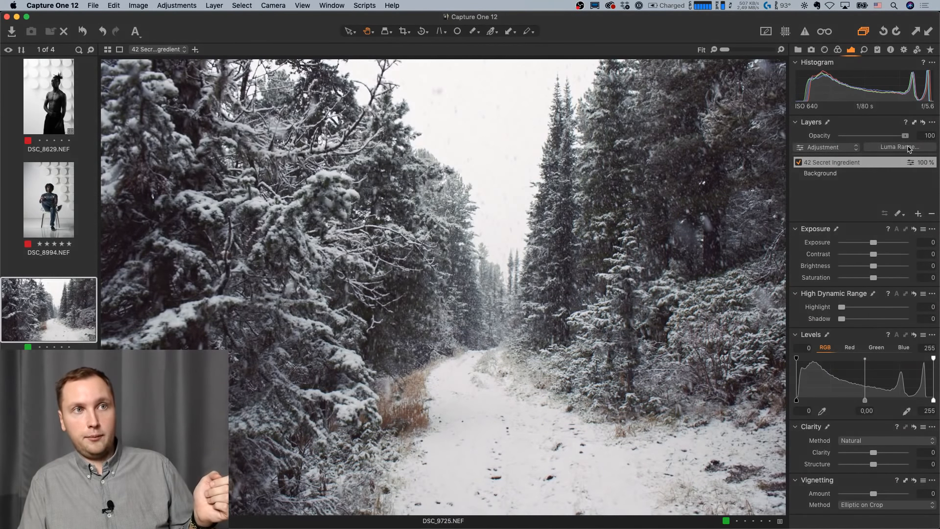
Show the apply options of the user style 48 Blue Story and dismiss them without applying the style.
left_click(878, 51)
right_click(835, 220)
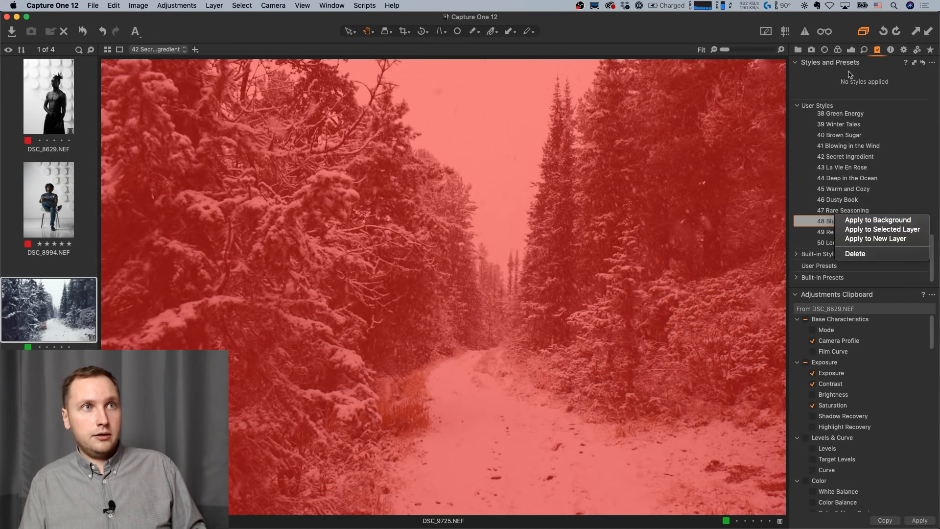
left_click(851, 50)
Brush a mask over the rock and the ground beside it on a new layer of DSC_9731.NEF.
left_click(852, 49)
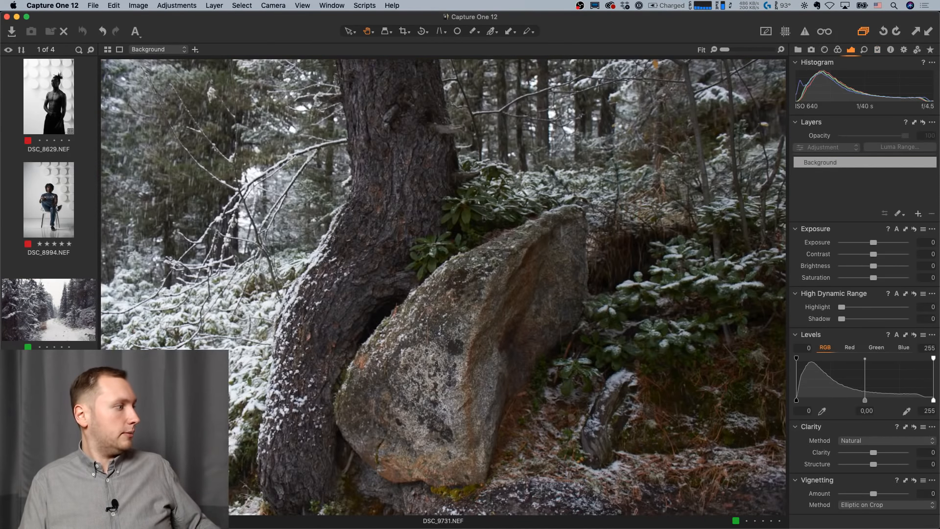
key("b")
mouse_move(514, 304)
left_mouse_down()
mouse_move(490, 333)
mouse_move(587, 268)
mouse_move(668, 396)
mouse_move(637, 490)
mouse_move(392, 489)
left_mouse_up()
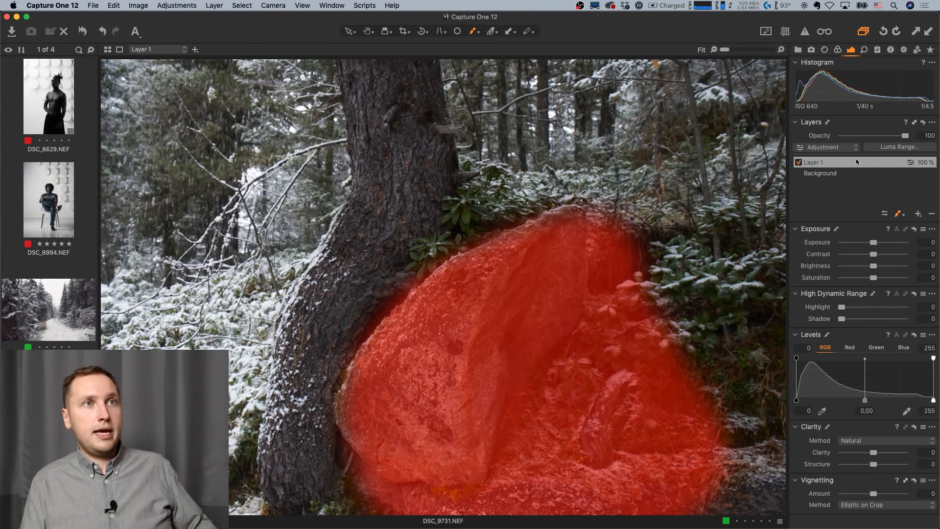
Preview the user styles on DSC_9731.NEF and apply 45 Warm and Cozy to the selected masked layer.
left_click(903, 50)
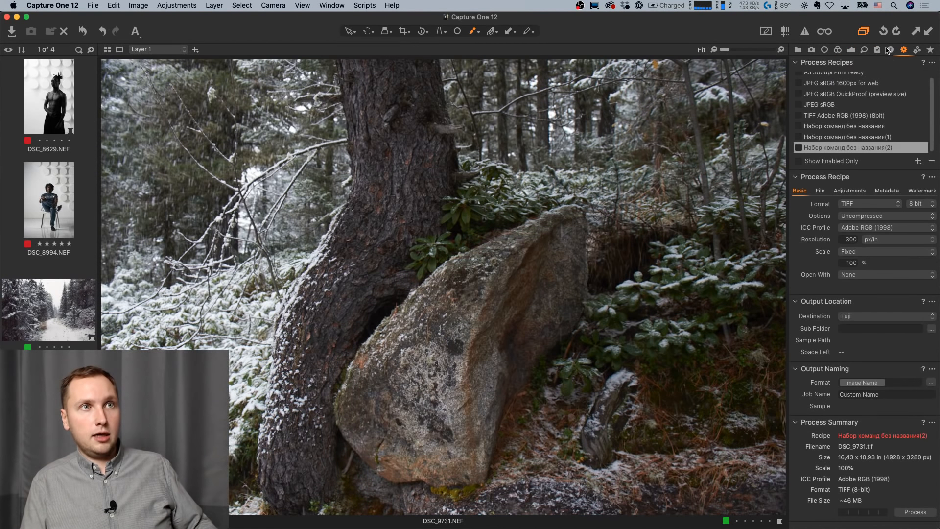
left_click(878, 49)
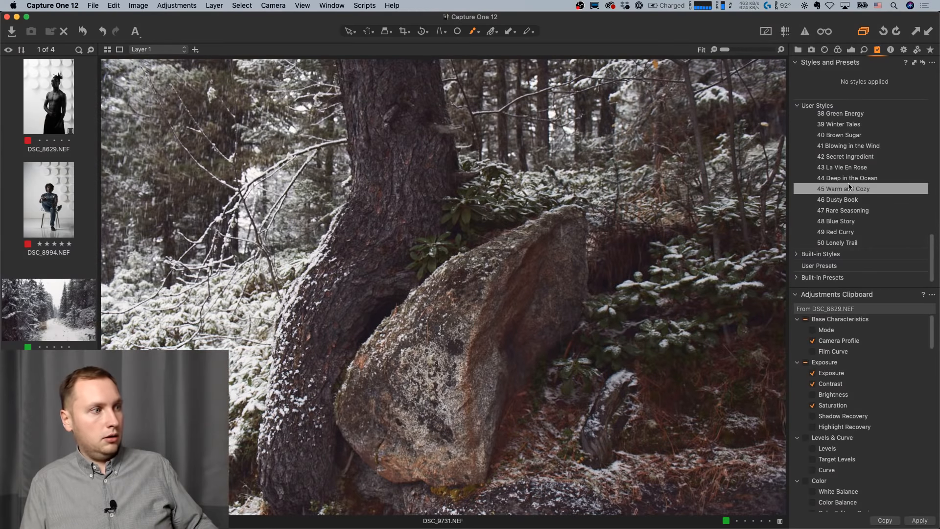
scroll(844, 196, "up", 10)
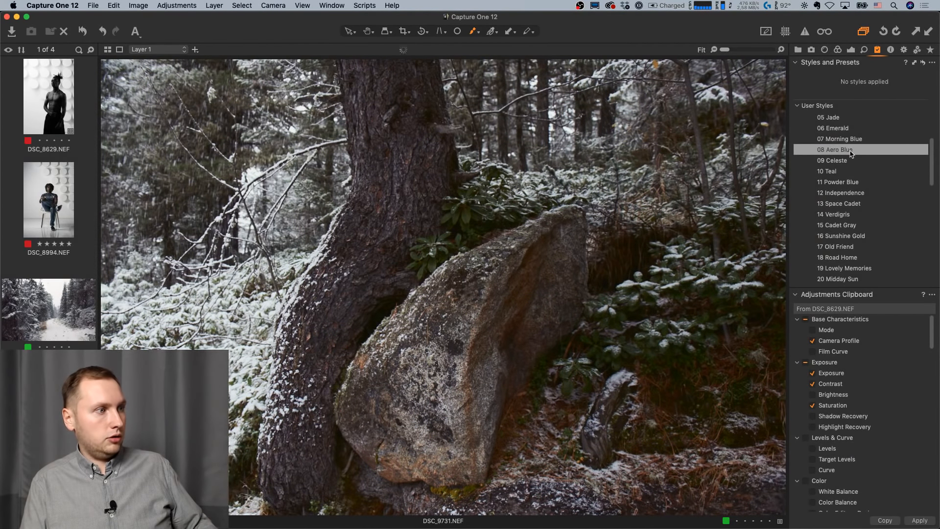
scroll(849, 227, "down", 3)
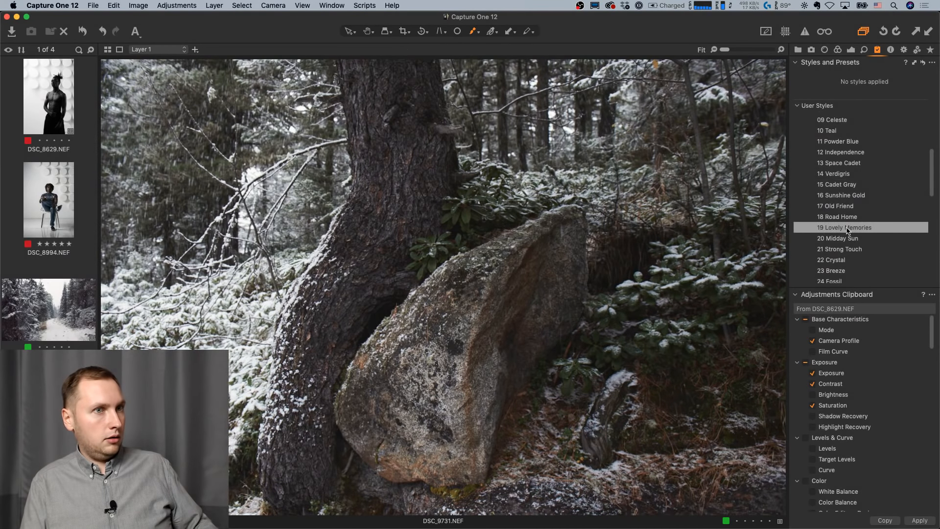
scroll(843, 245, "down", 7)
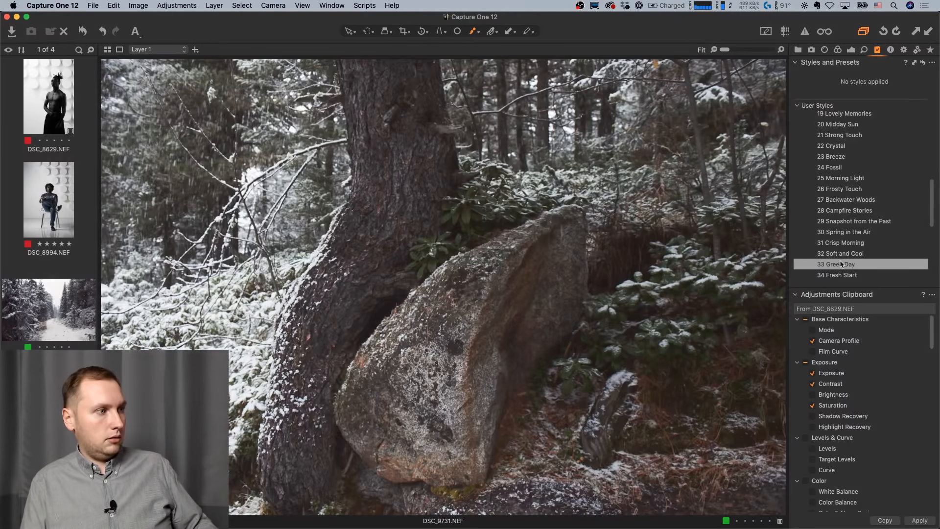
scroll(842, 245, "down", 10)
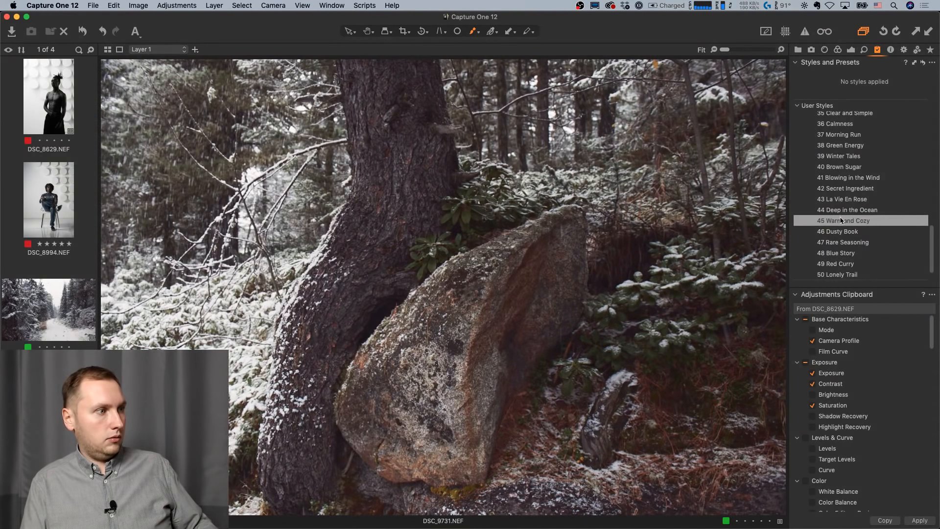
left_click(842, 220)
left_click(906, 235)
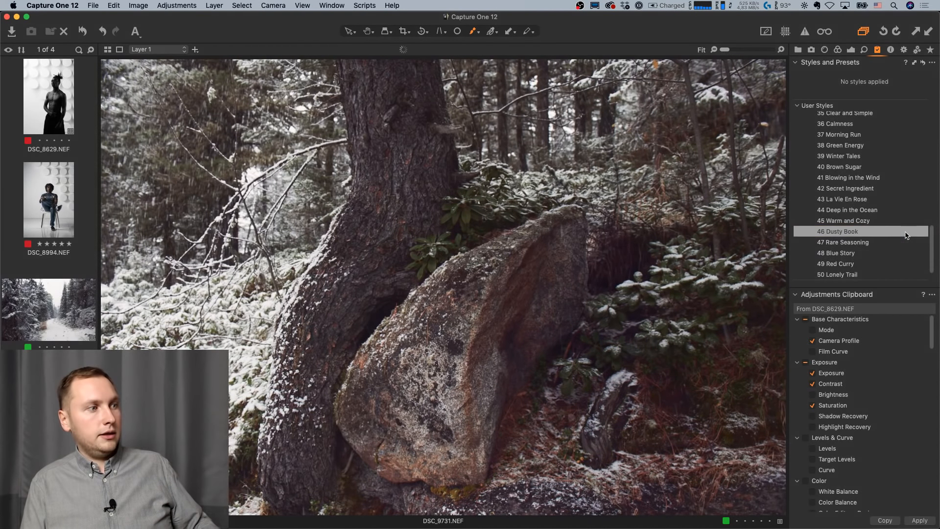
Toggle the visibility of Layer 1 to compare the rock and ground with and without the style, leaving it on.
left_click(851, 50)
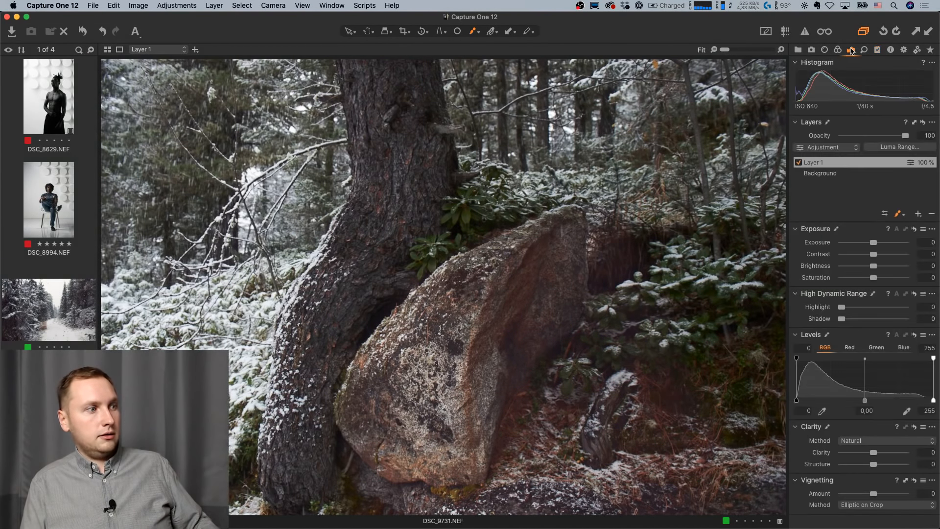
left_click(799, 162)
left_click(798, 162)
left_click(799, 162)
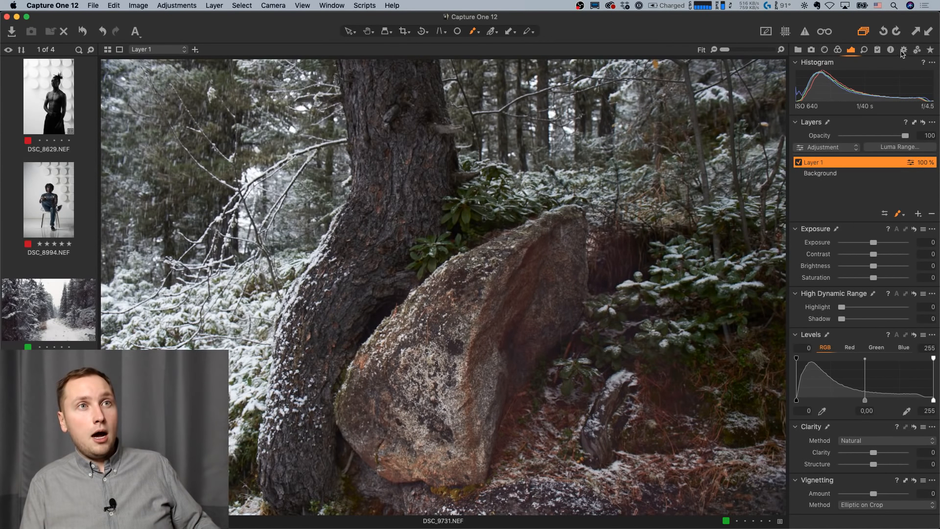
Show the apply options of 45 Warm and Cozy without applying it, and try Layer 1's opacity slider, leaving the opacity at 100.
left_click(878, 49)
right_click(865, 222)
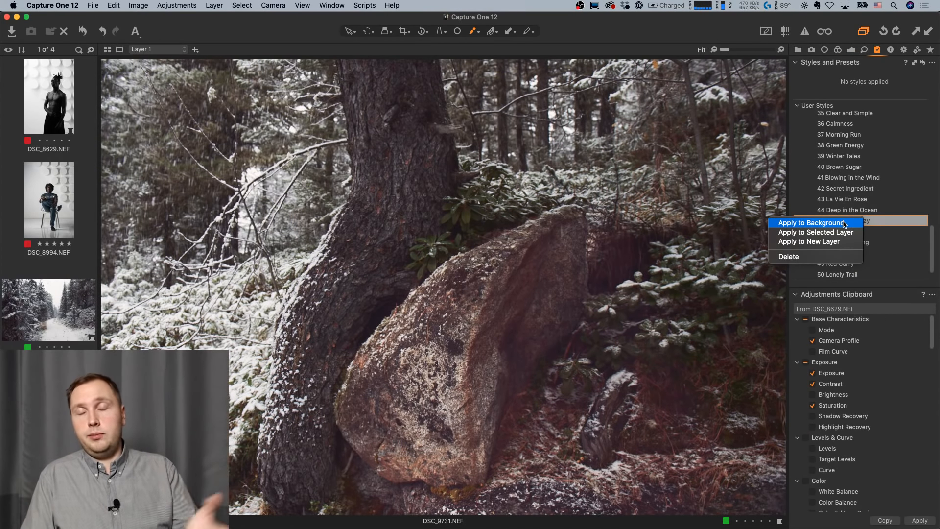
left_click(844, 225)
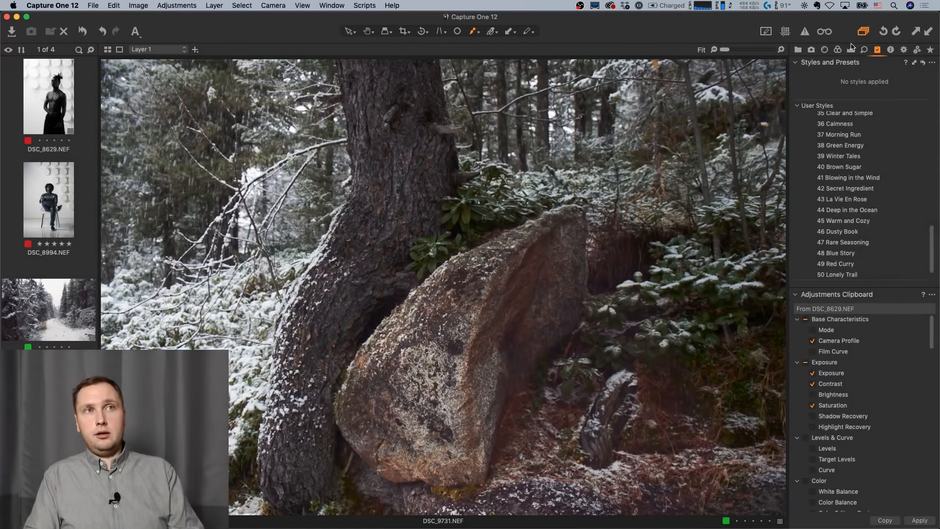
left_click(851, 49)
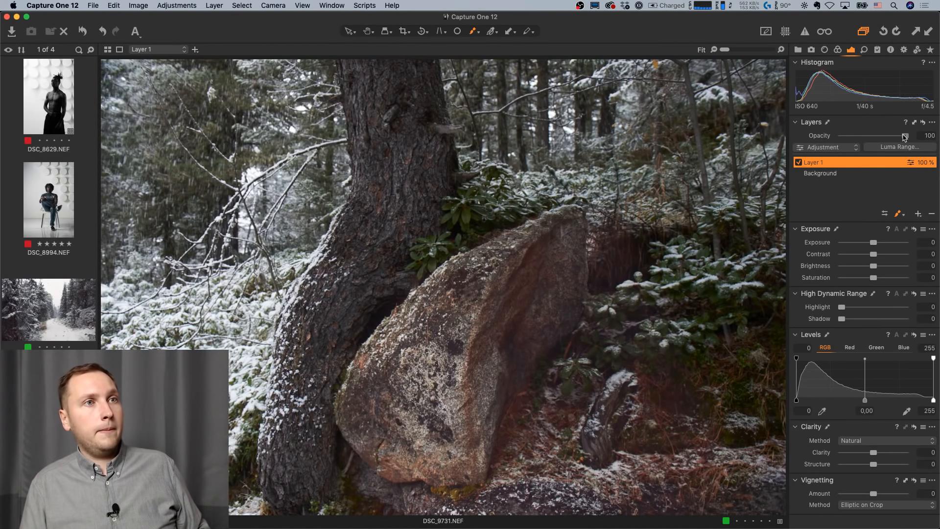
mouse_move(904, 138)
left_mouse_down()
mouse_move(842, 138)
mouse_move(905, 138)
left_mouse_up()
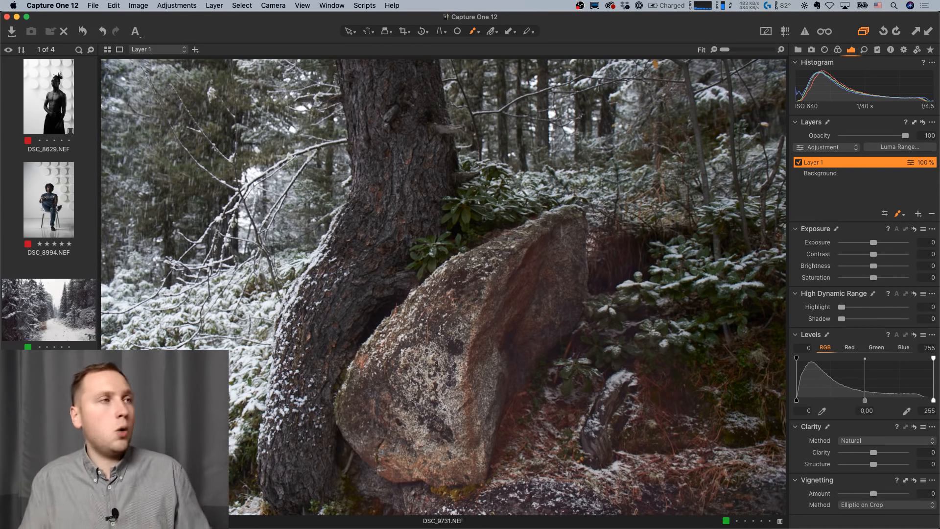
Search the keyboard shortcuts editor for the exposure commands, close the editor and return to the photo.
left_click(52, 5)
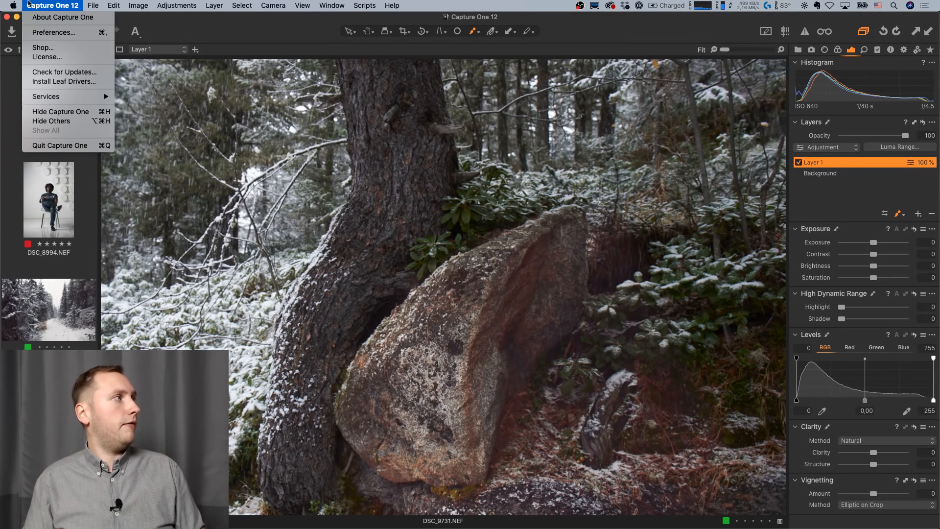
left_click(77, 38)
left_click(417, 118)
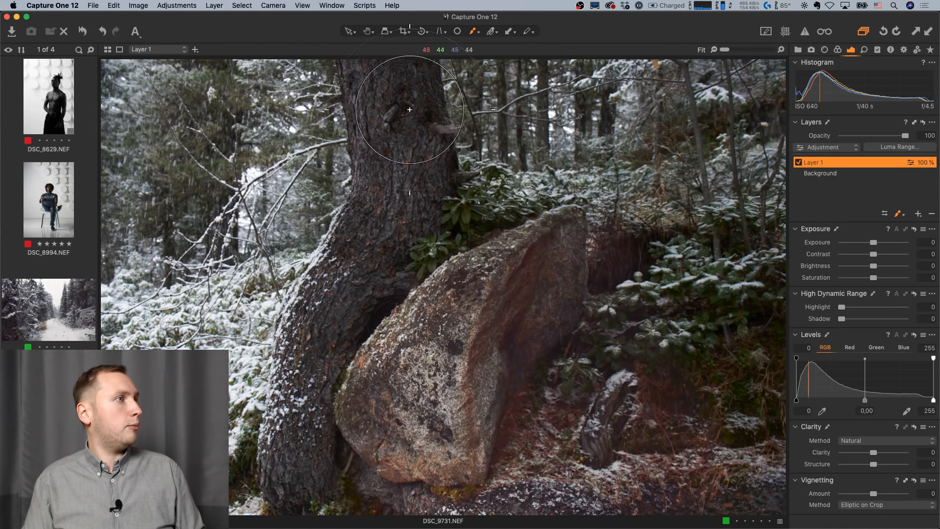
left_click(113, 5)
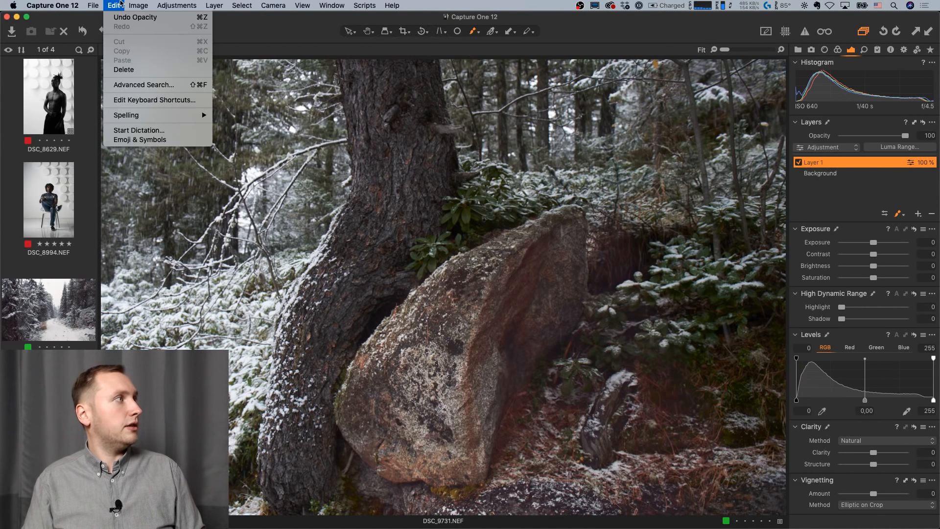
left_click(149, 100)
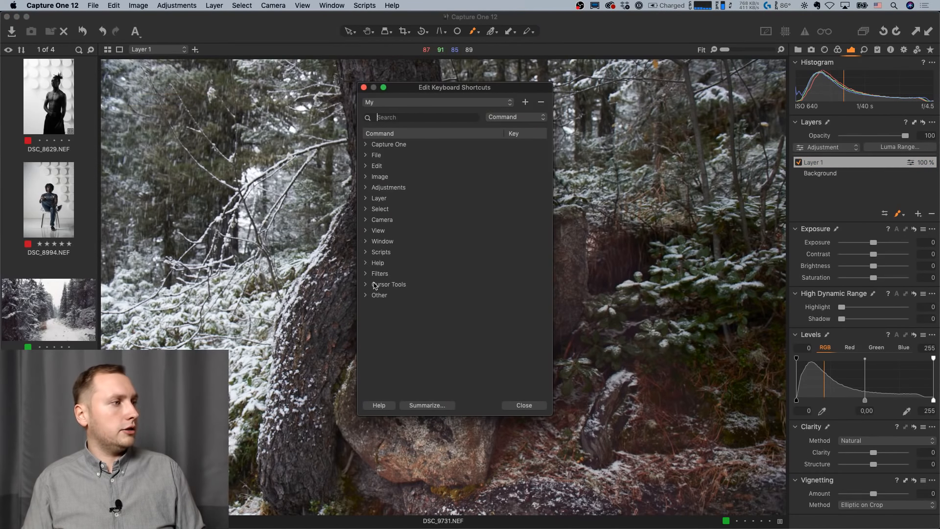
type("expo")
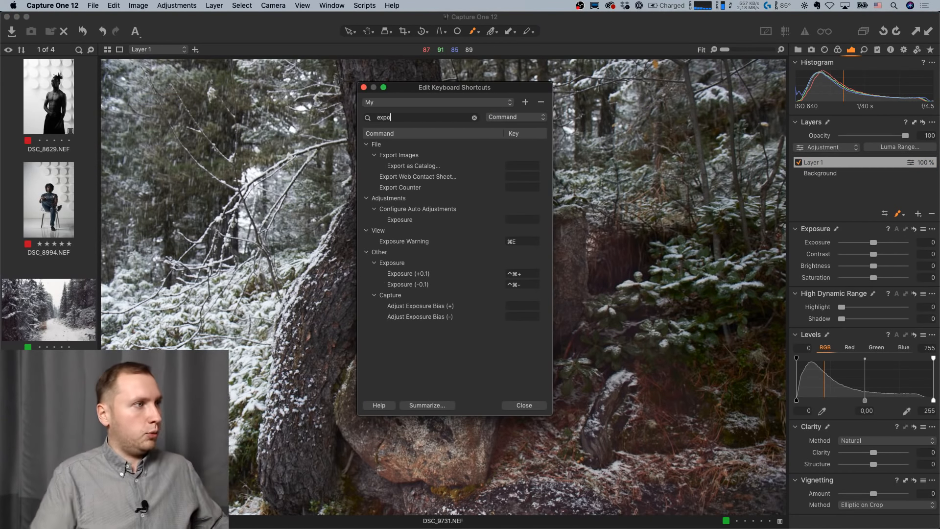
type("sure")
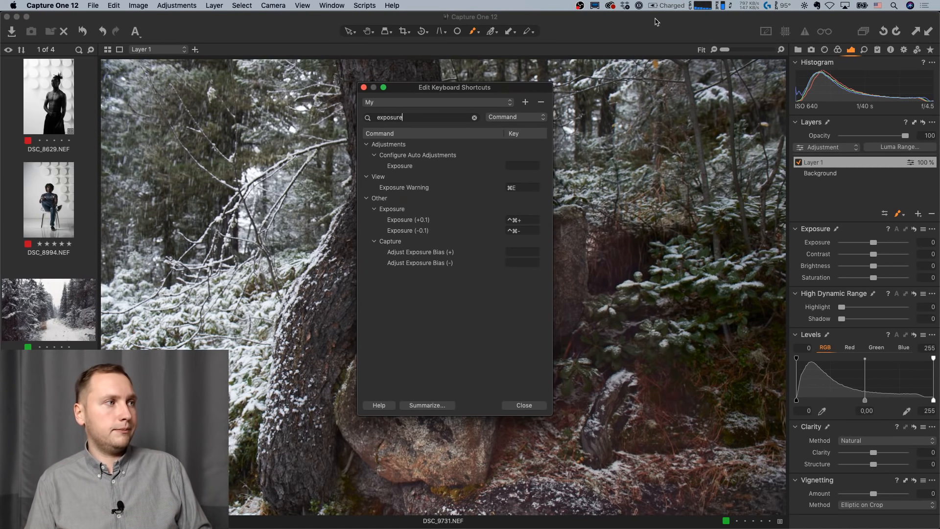
key("Escape")
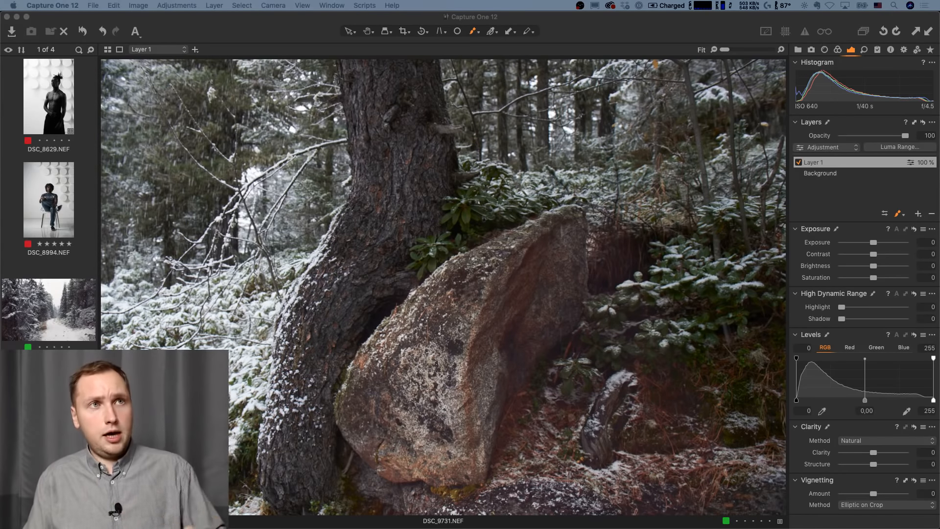
left_click(667, 41)
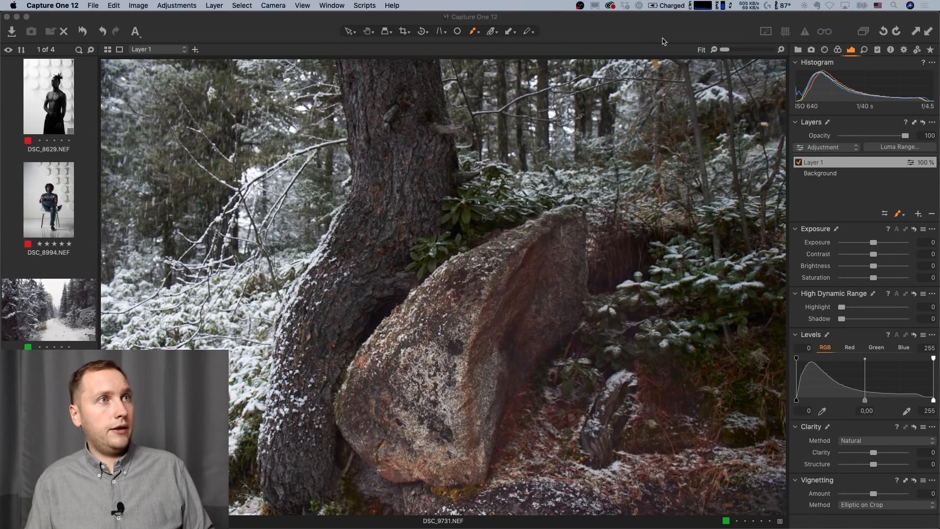
Show all ICC profiles available for the selected process recipe and look through the list, keeping Adobe RGB (1998).
left_click(905, 50)
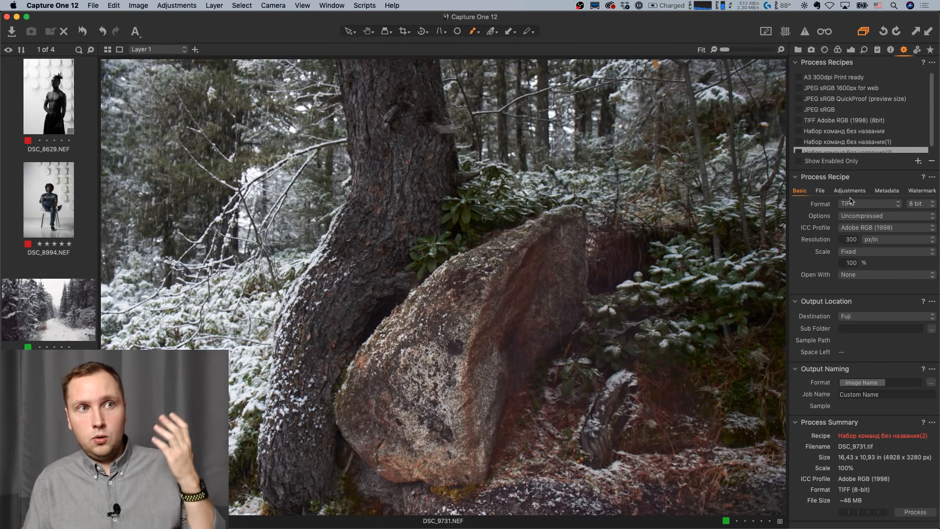
left_click(868, 228)
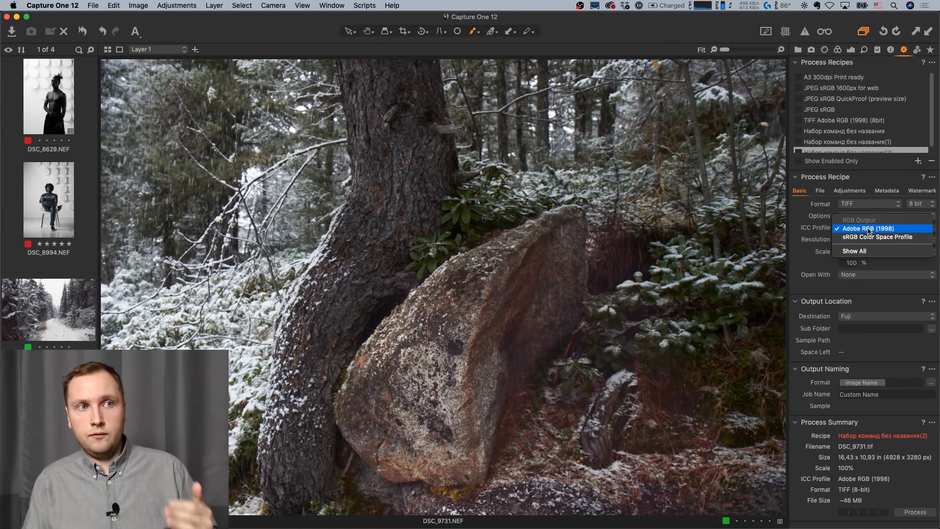
left_click(868, 229)
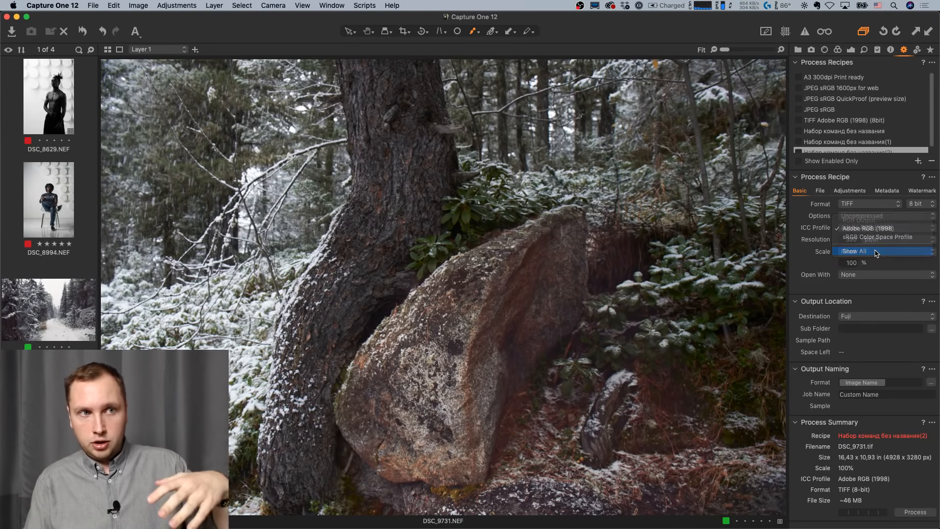
left_click(866, 228)
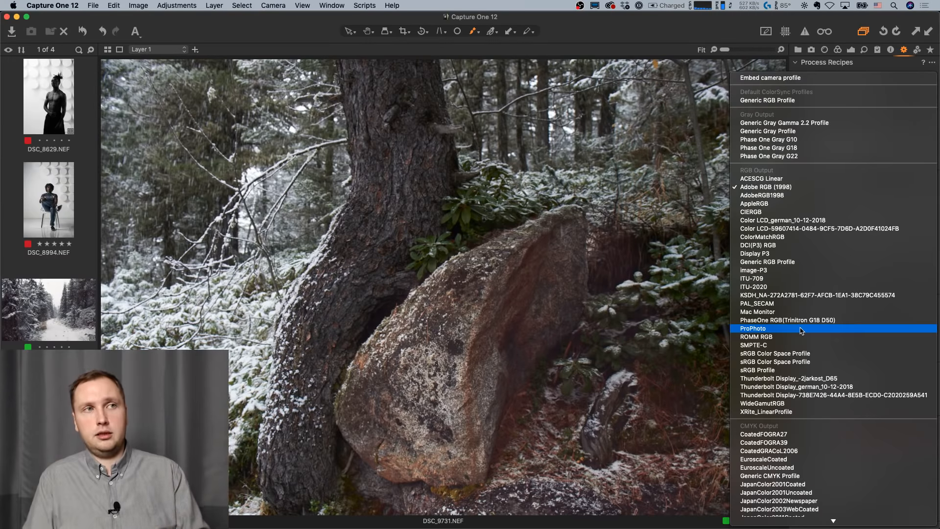
left_click(720, 23)
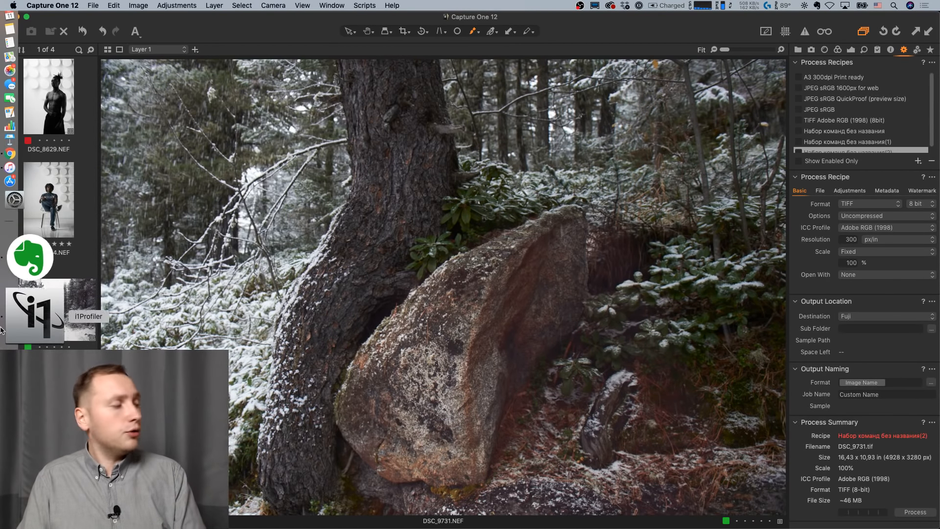
Switch to i1Profiler.
left_click(34, 343)
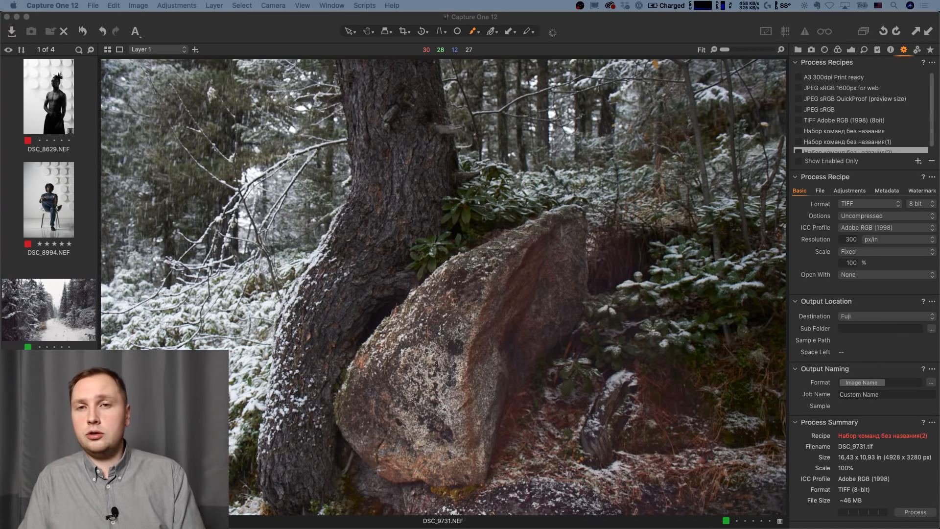